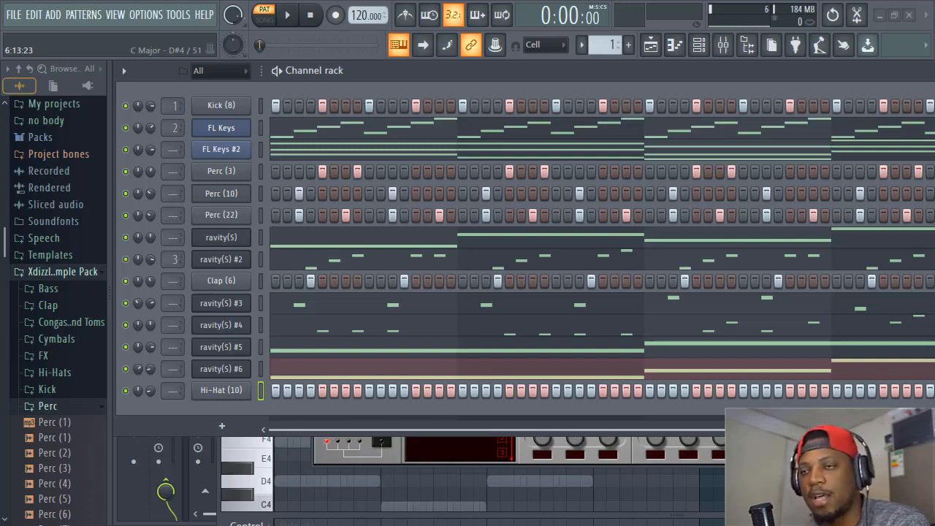
Open the playlist in a maximized window, zoom out along the timeline, and hide the browser.
click(650, 45)
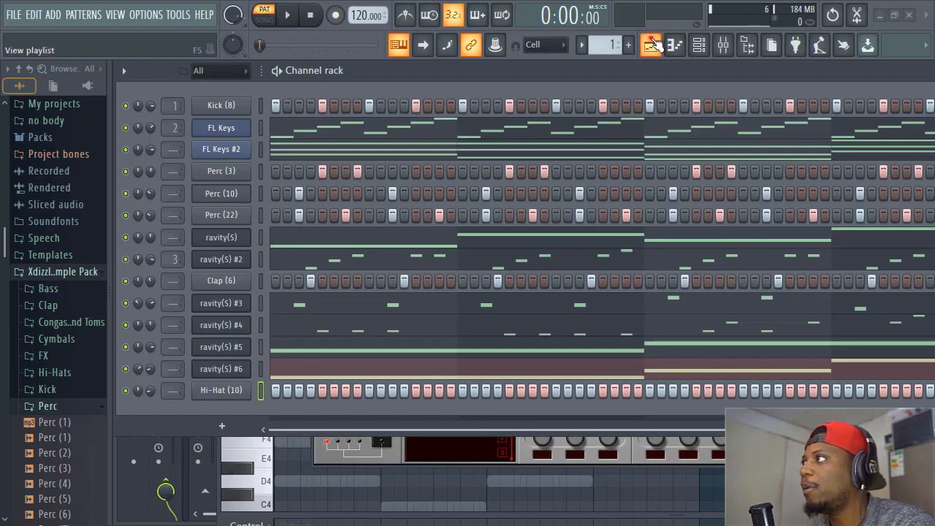
double_click(557, 125)
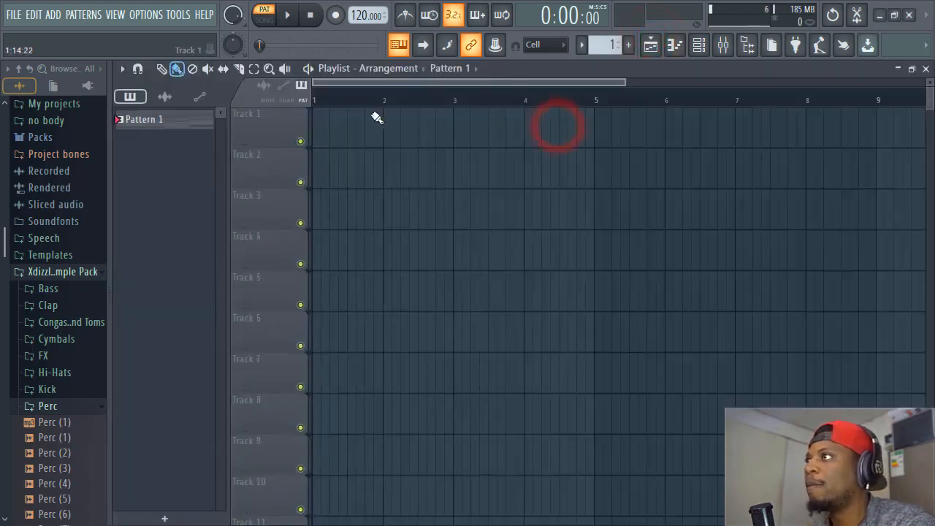
scroll(429, 106, down, 5)
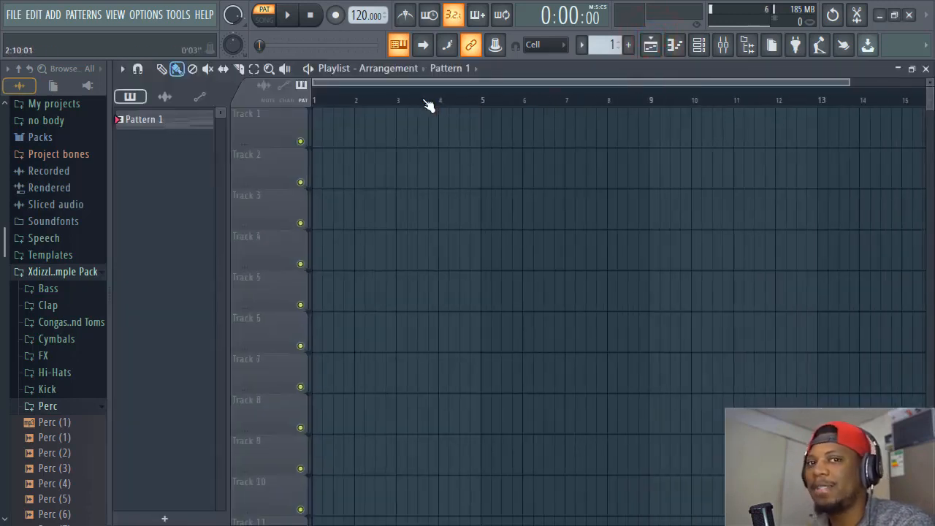
click(550, 71)
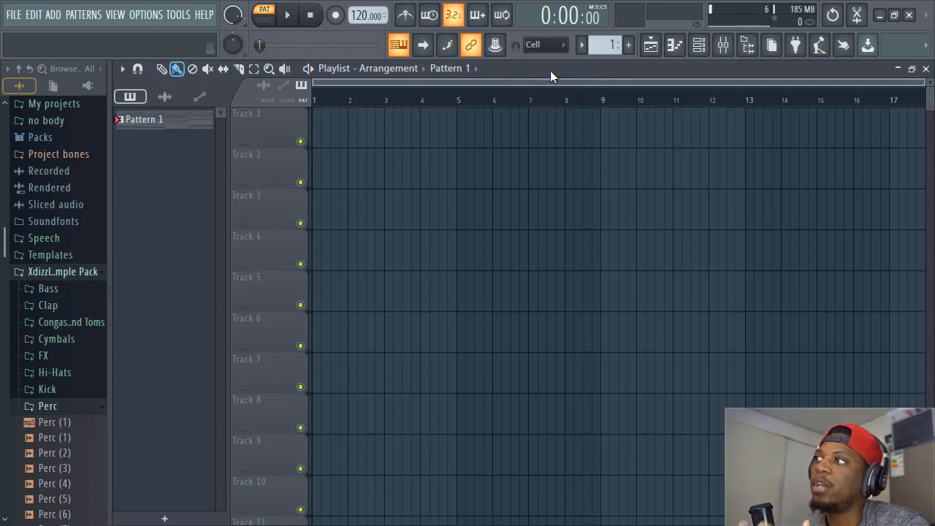
click(107, 209)
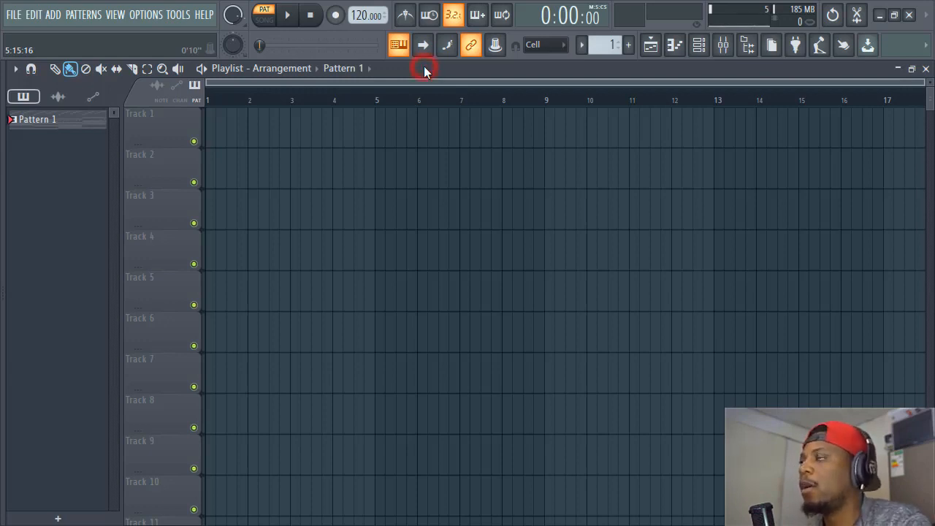
Place a Pattern 1 clip at bar 1 of Track 1 in the playlist.
drag(64, 120, 212, 137)
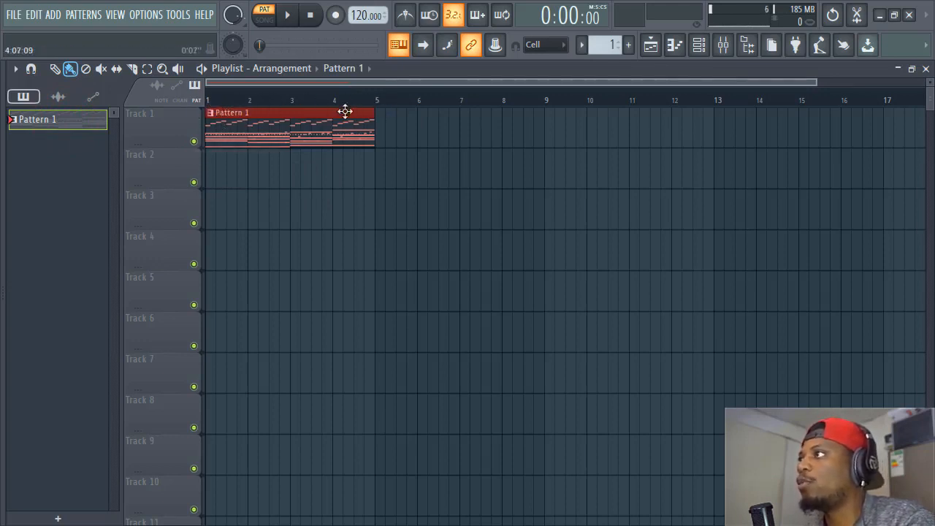
scroll(296, 84, up, 3)
drag(324, 84, 204, 112)
scroll(256, 82, up, 2)
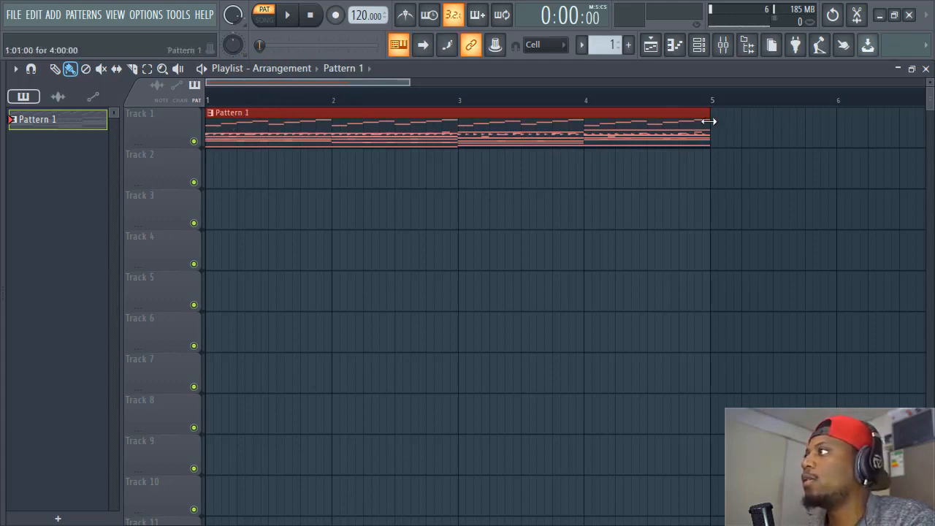
Shorten the Pattern 1 clip on Track 1 to one bar and try a second copy at bar 2.
drag(710, 115, 334, 117)
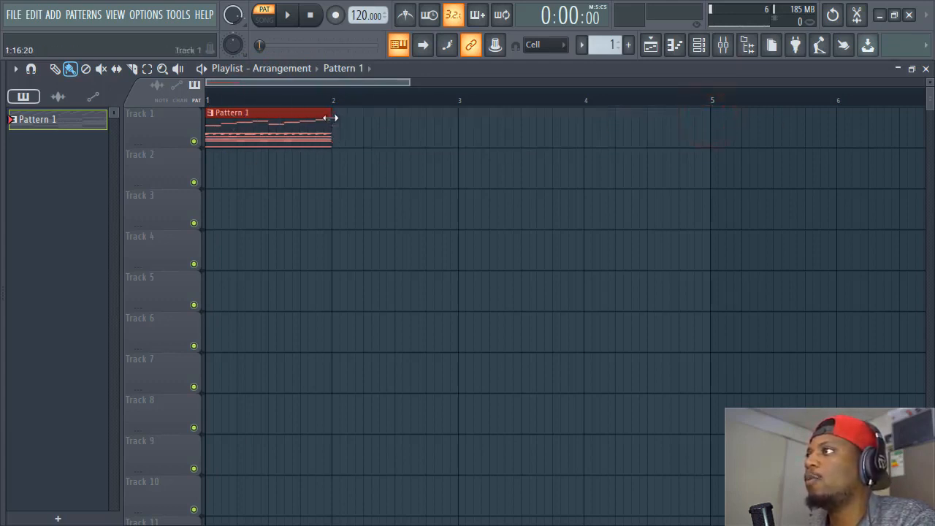
drag(281, 82, 411, 149)
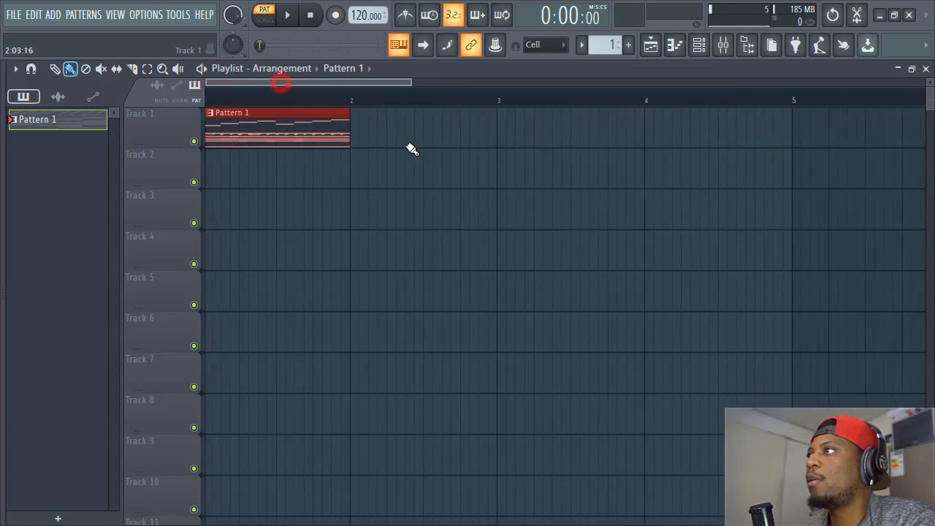
click(361, 130)
right_click(365, 130)
click(317, 130)
click(361, 130)
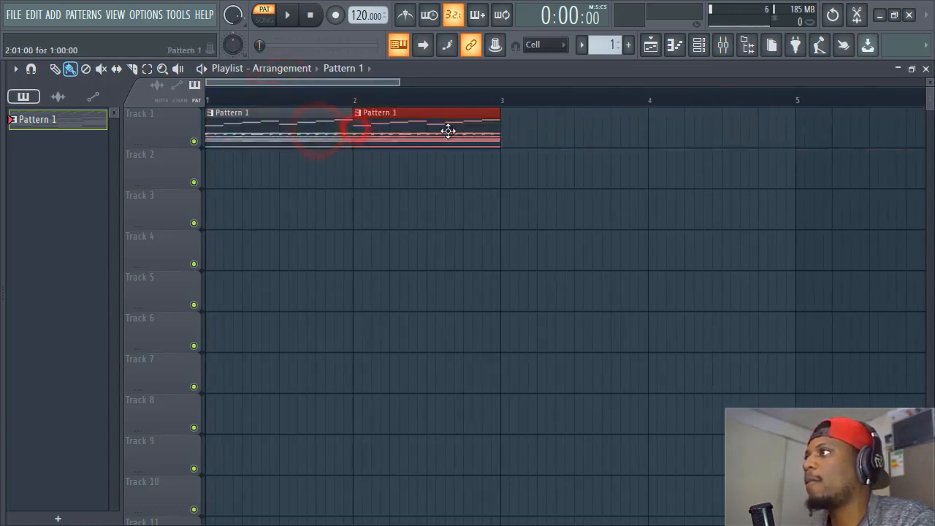
scroll(388, 99, down, 3)
right_click(341, 128)
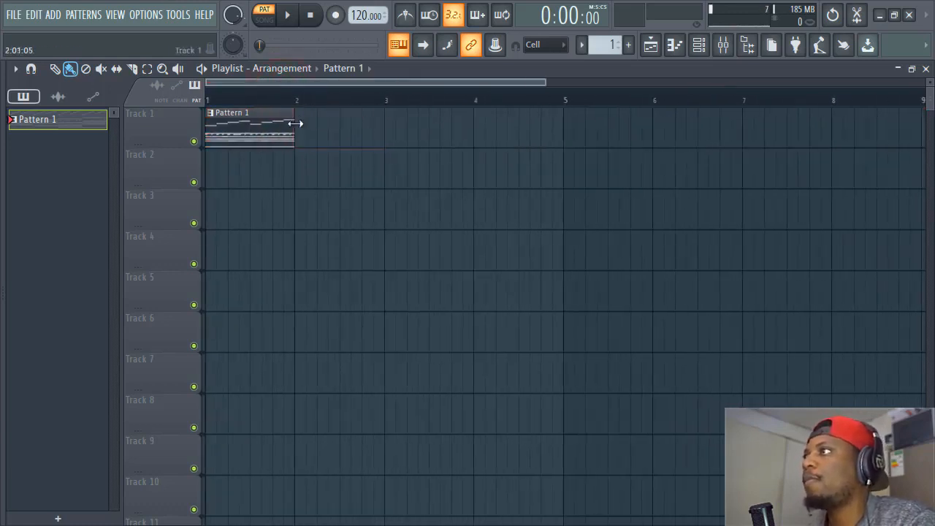
Extend the Pattern 1 clip on Track 1 to four bars and compare it with the notes in the channel rack.
drag(295, 112, 562, 112)
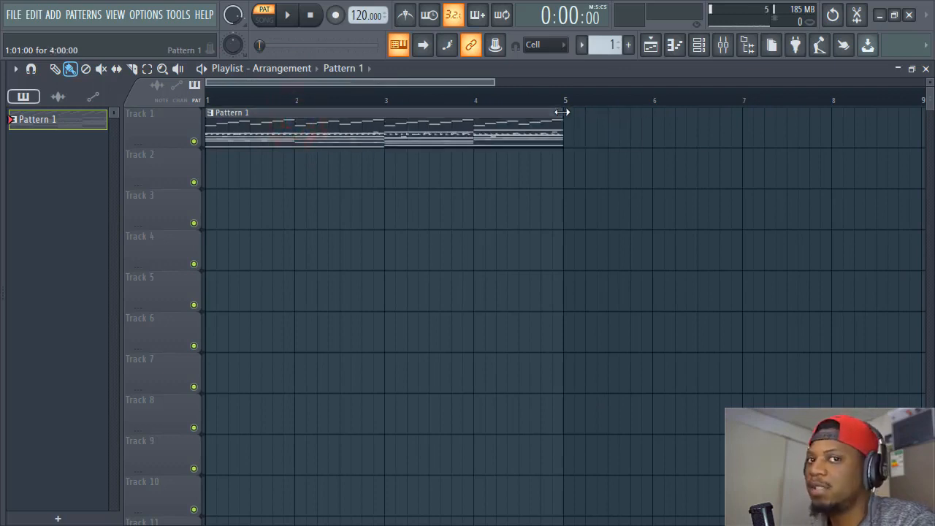
click(494, 83)
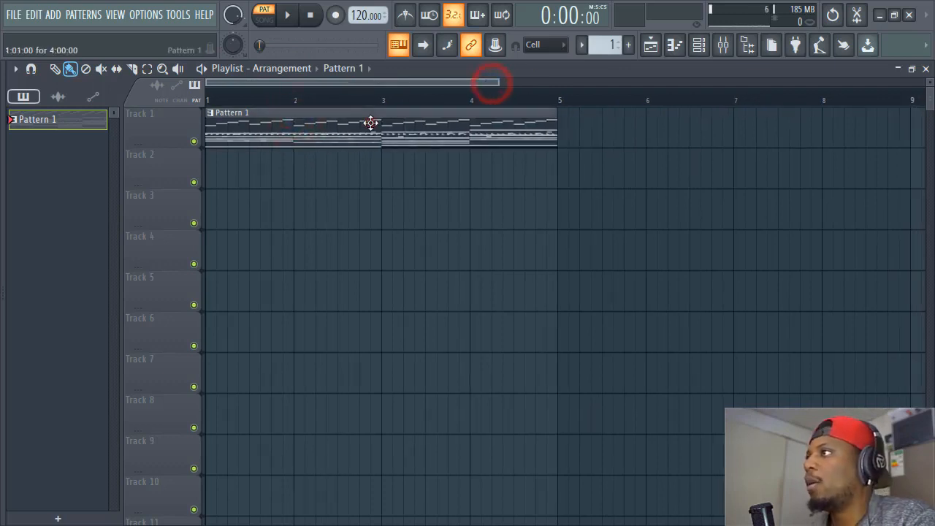
double_click(370, 125)
click(378, 67)
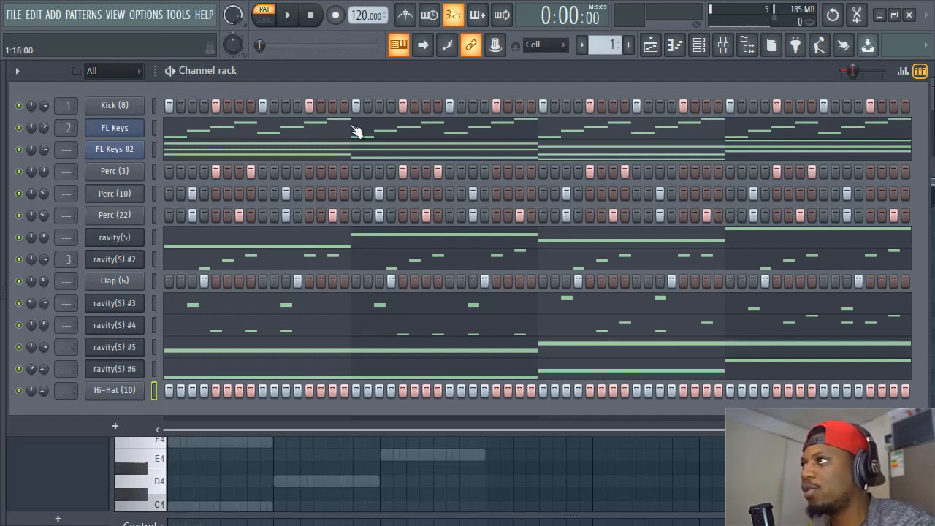
click(651, 45)
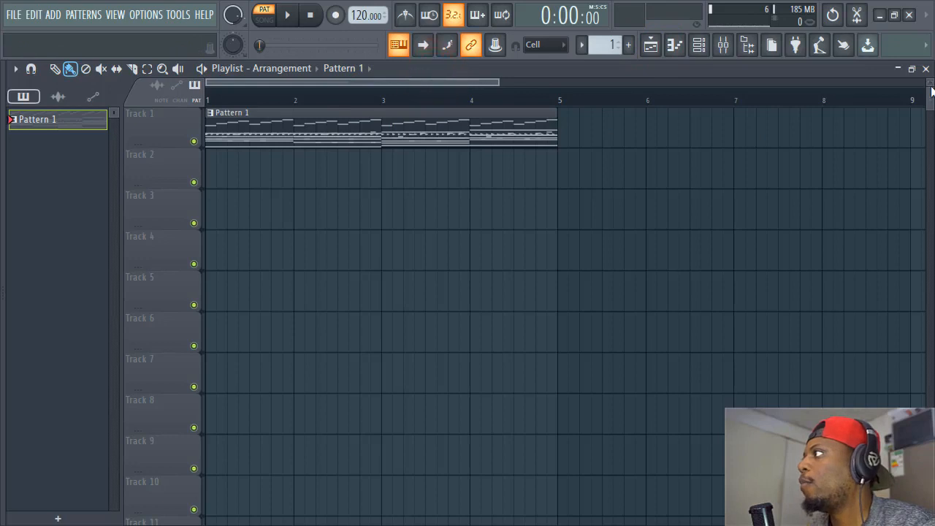
Switch playback from pattern to song mode and play the Pattern 1 clip in the playlist.
drag(931, 88, 930, 78)
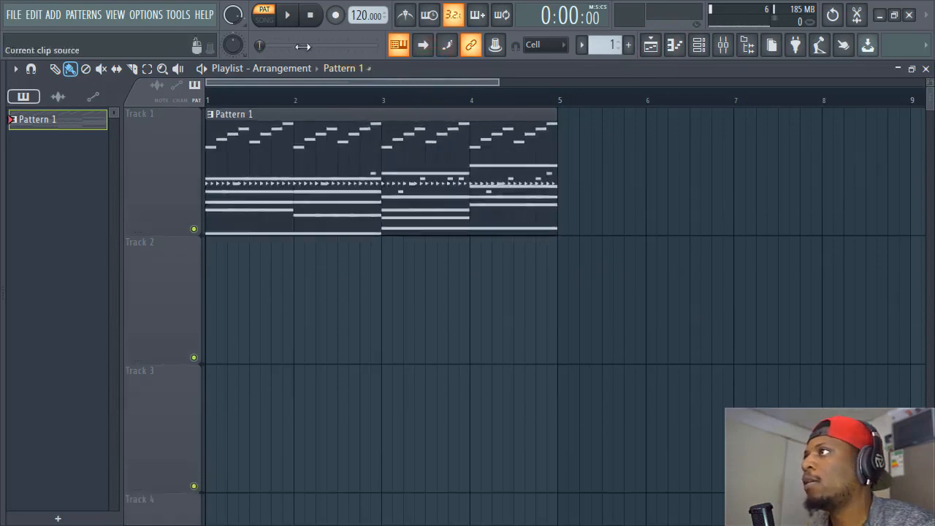
key(space)
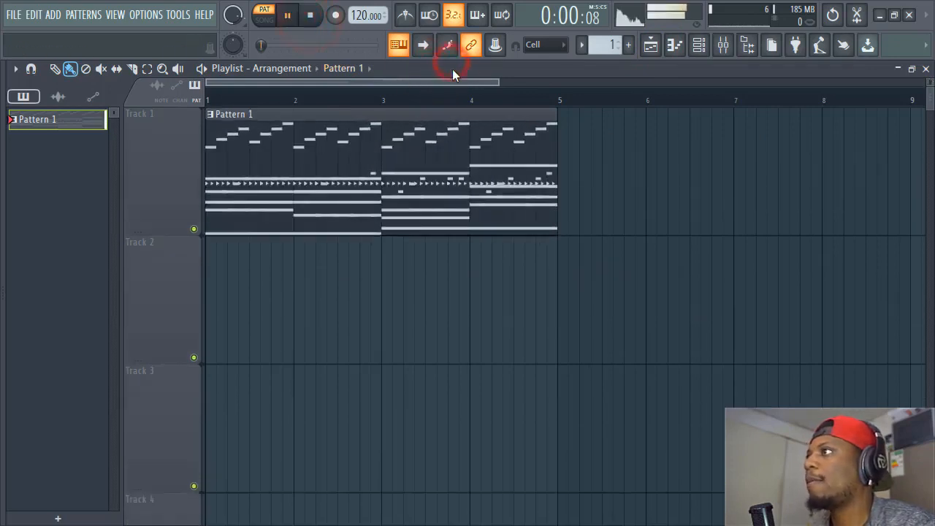
click(264, 19)
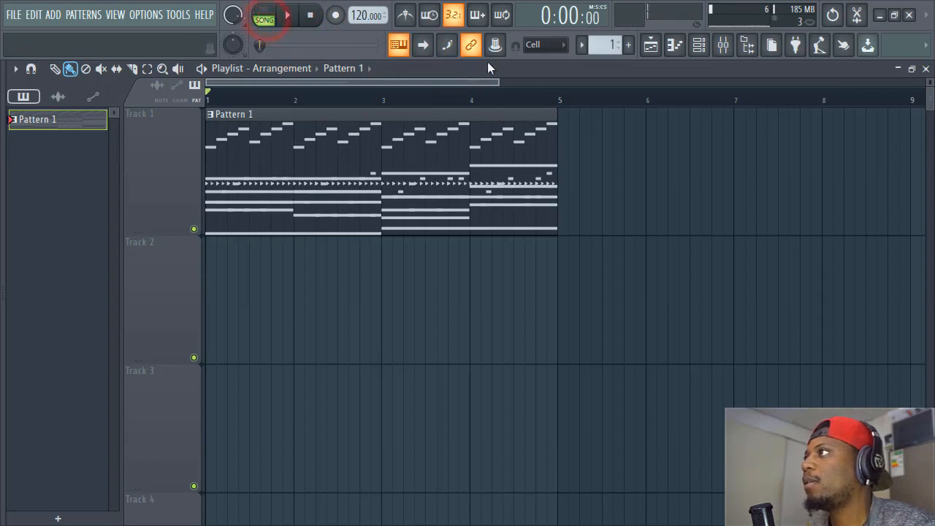
click(484, 64)
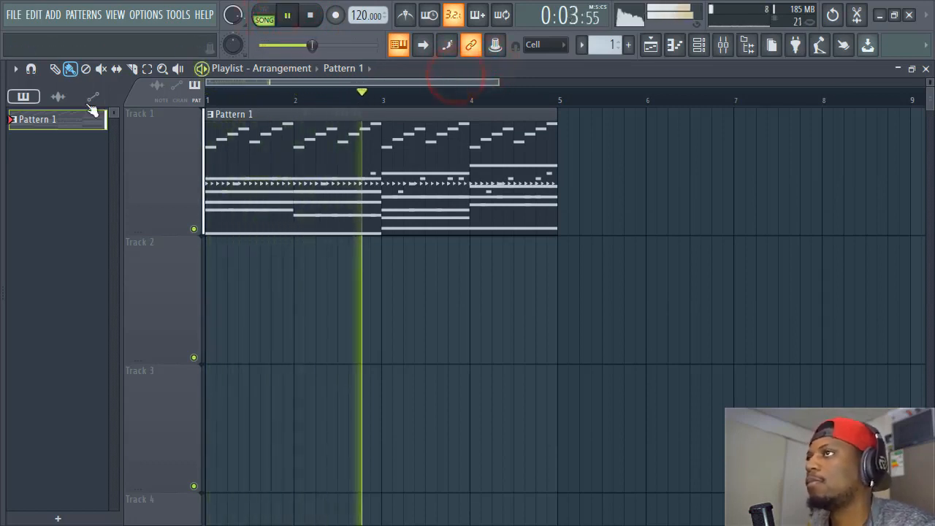
scroll(458, 82, down, 1)
click(458, 71)
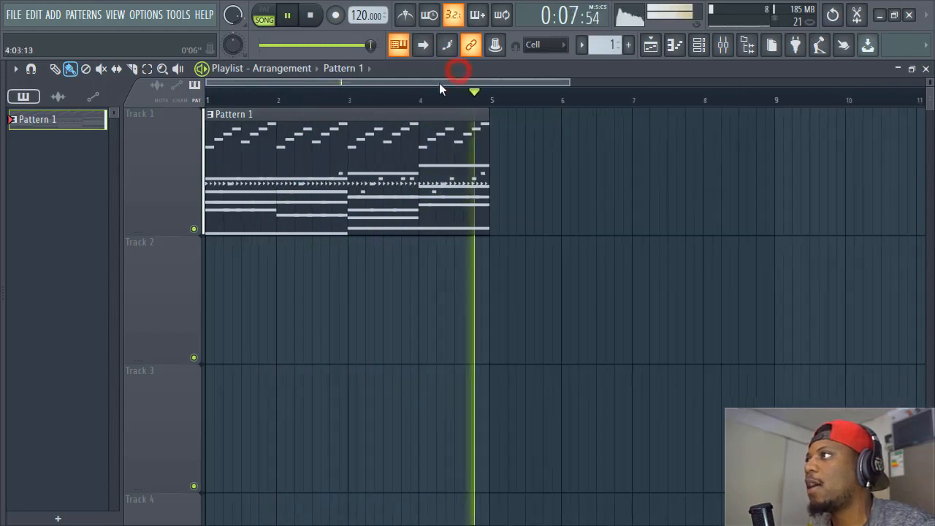
key(space)
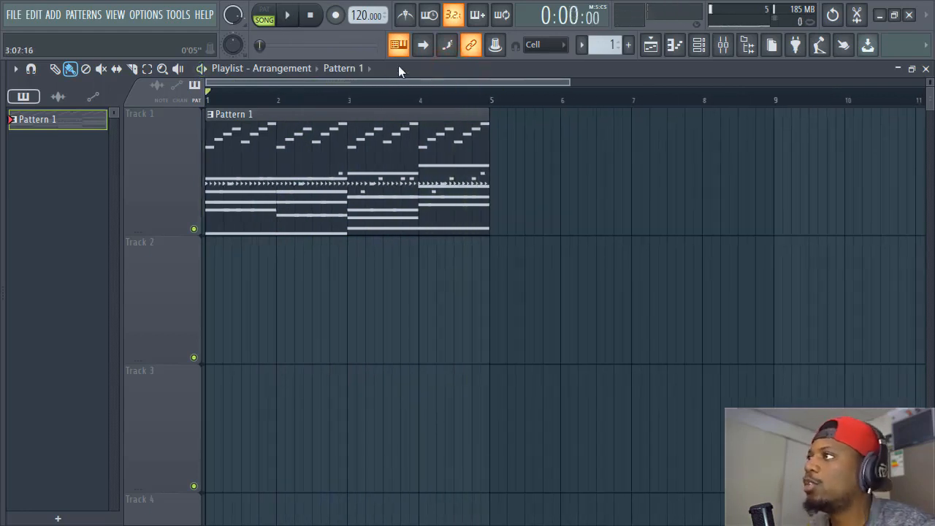
double_click(399, 65)
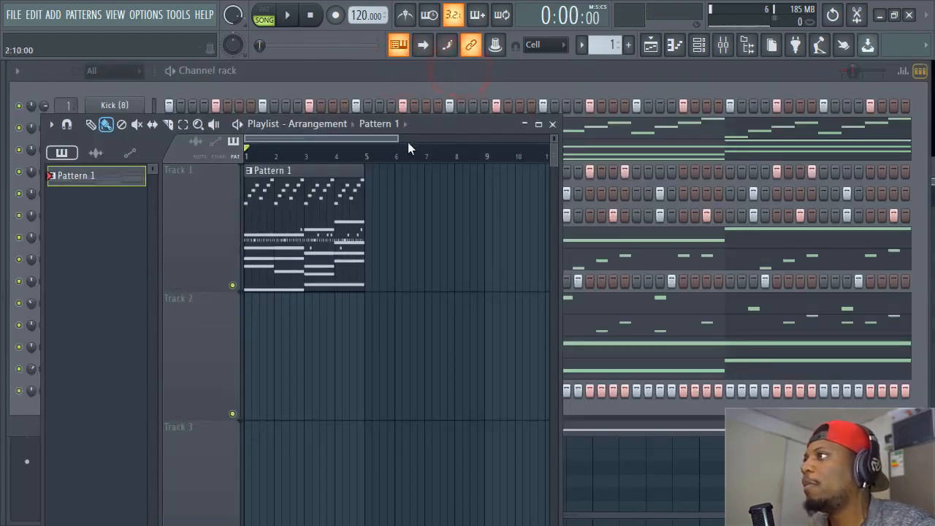
double_click(444, 122)
mouse_move(290, 81)
mouse_down()
mouse_move(213, 84)
mouse_move(280, 93)
mouse_move(287, 82)
mouse_up()
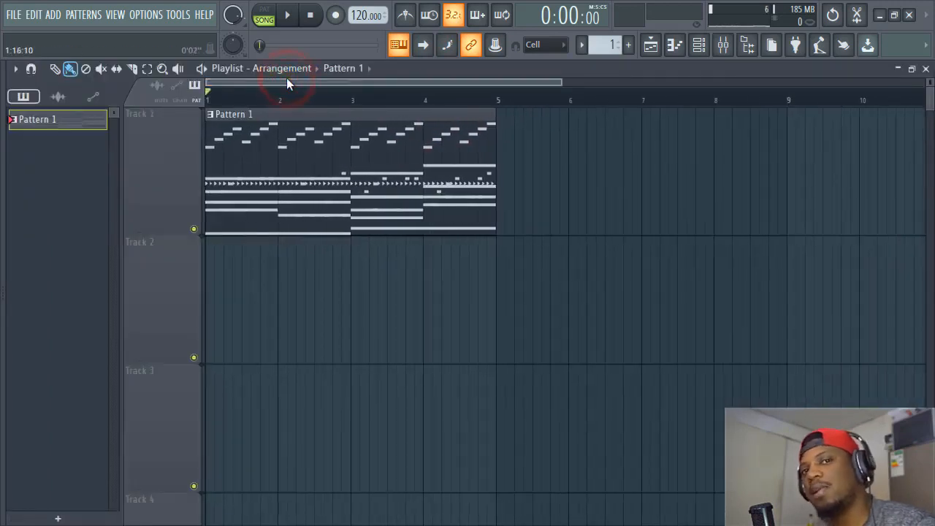
click(449, 75)
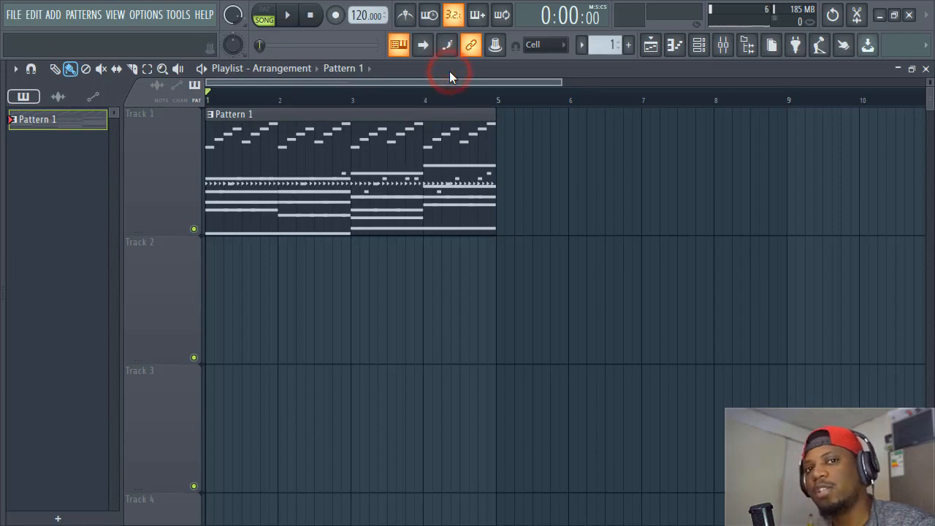
mouse_move(453, 82)
mouse_down()
mouse_move(451, 98)
mouse_move(431, 76)
mouse_move(274, 86)
mouse_move(336, 105)
mouse_move(352, 81)
mouse_move(254, 88)
mouse_move(439, 79)
mouse_up()
click(437, 76)
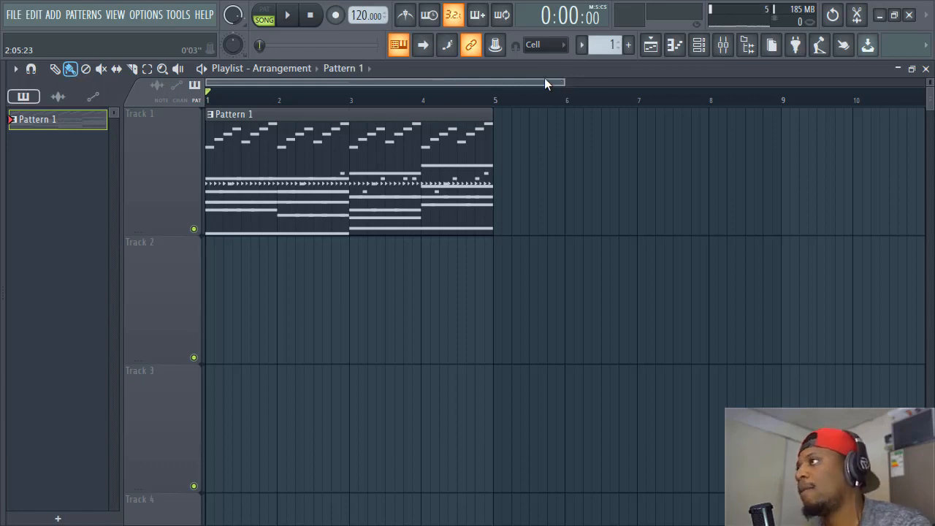
drag(564, 81, 513, 82)
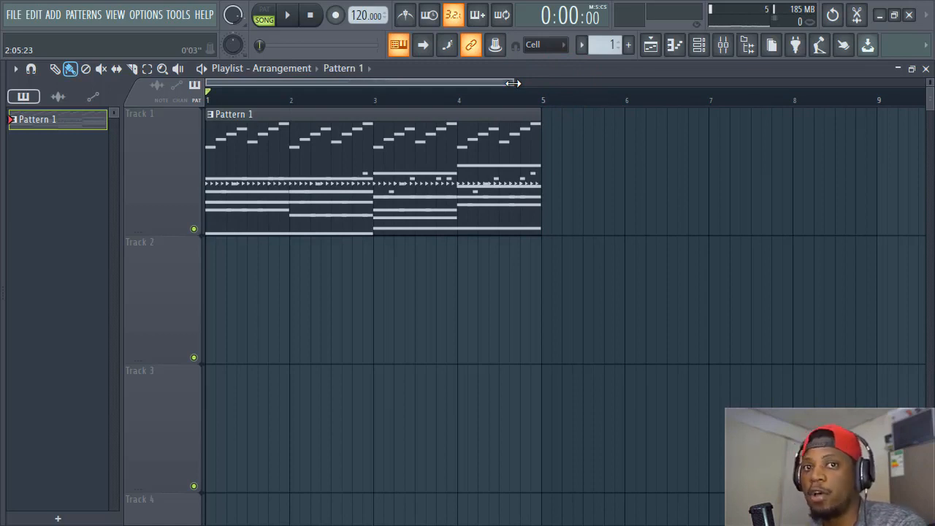
drag(512, 83, 553, 82)
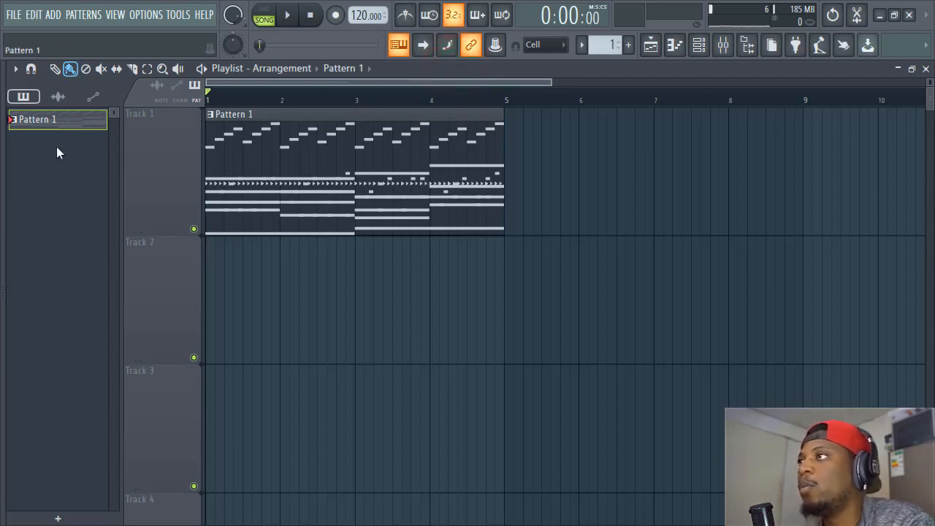
Delete the Pattern 1 clip from Track 1 and place it again at bar 1.
right_click(344, 136)
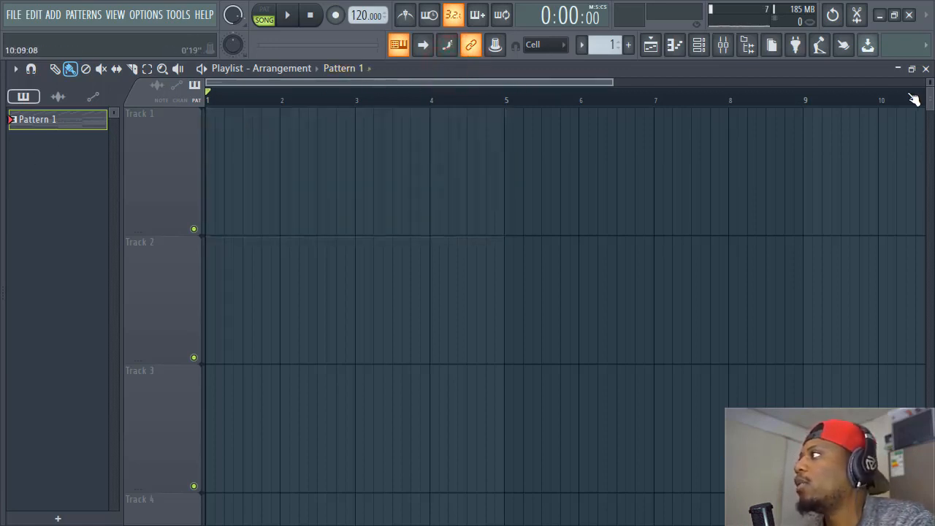
drag(929, 94, 931, 72)
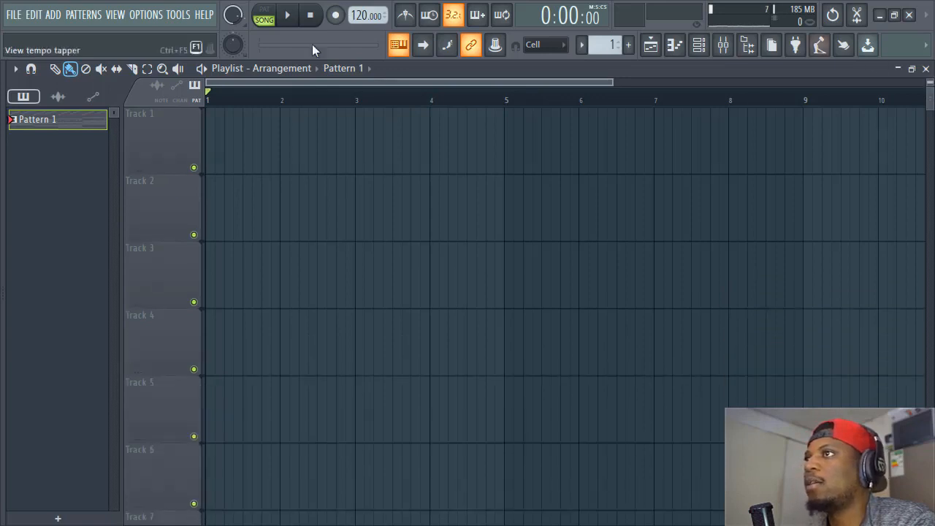
right_click(70, 124)
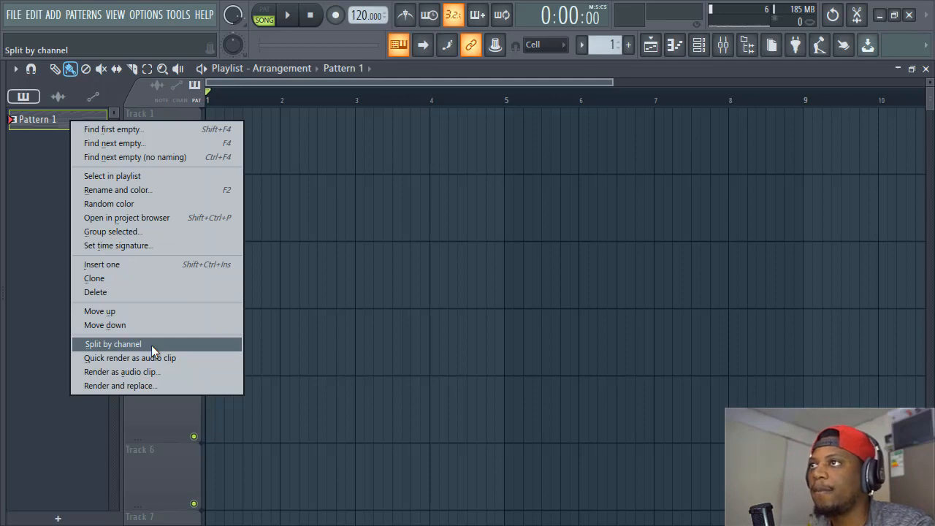
click(28, 162)
drag(64, 119, 212, 131)
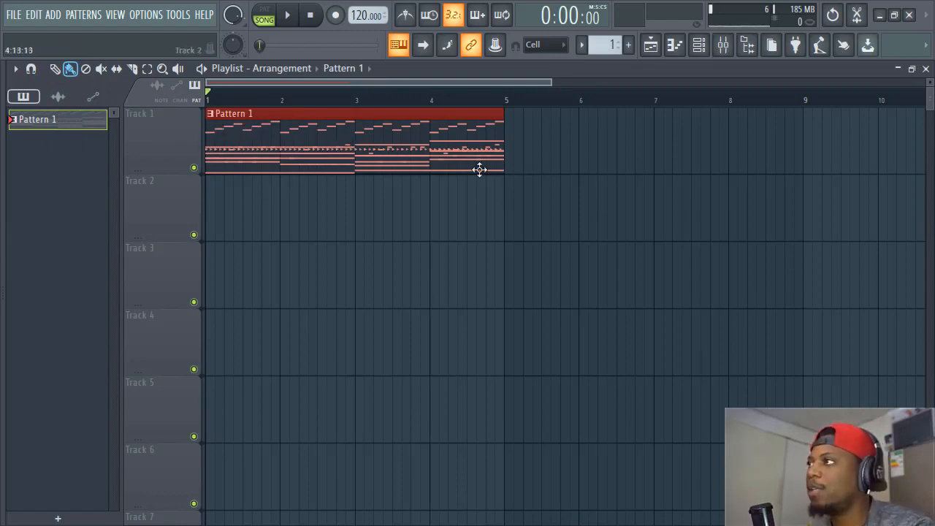
Split Pattern 1 by channel into separate patterns and delete the remaining clip from Track 1.
right_click(51, 120)
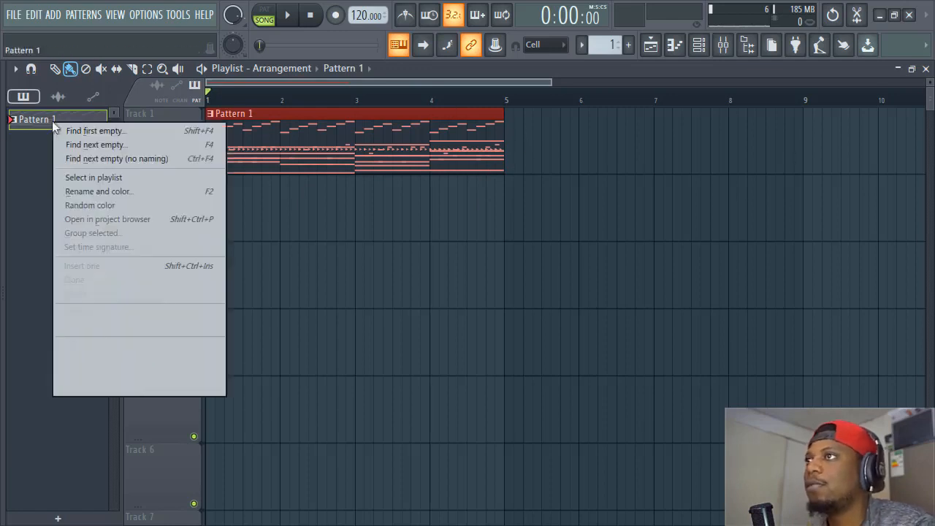
click(126, 348)
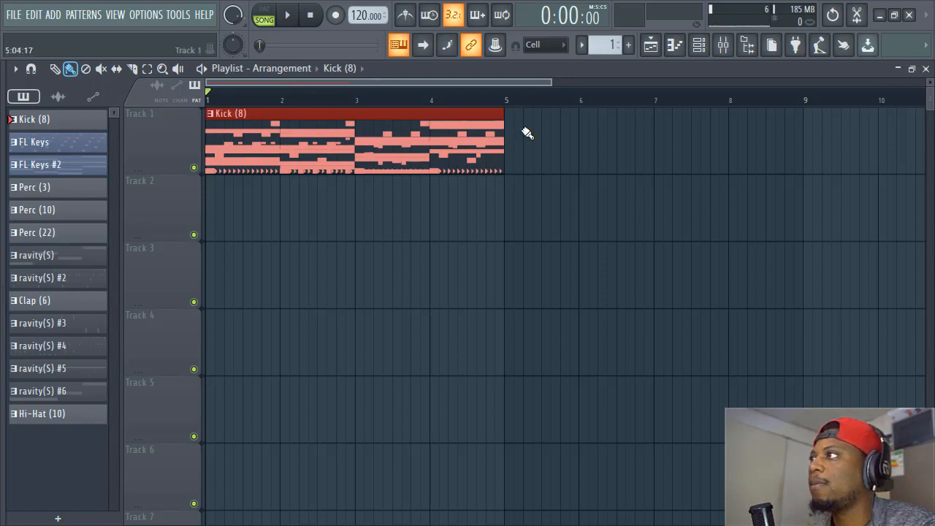
right_click(482, 139)
click(53, 123)
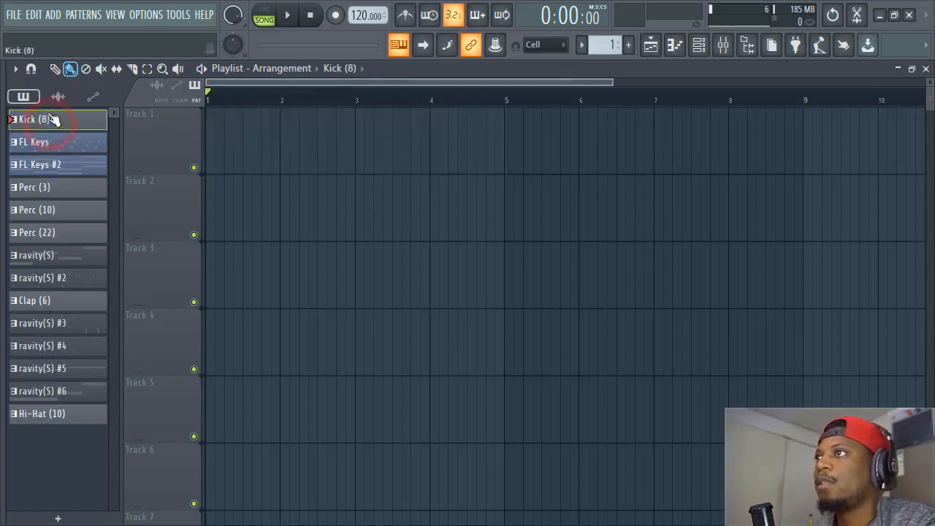
click(66, 209)
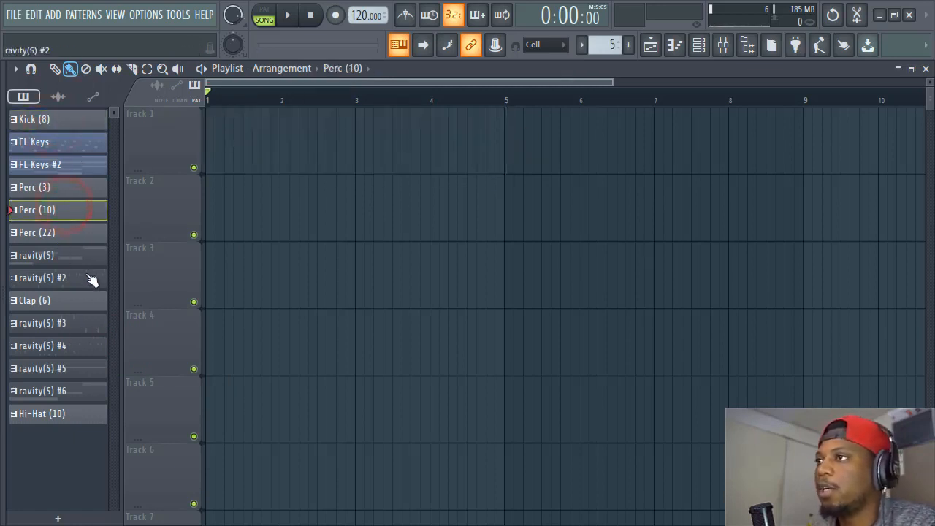
Look through the split patterns in the picker, including ravity(S) #4, FL Keys, Hi-Hat (10) and Kick (8).
click(51, 347)
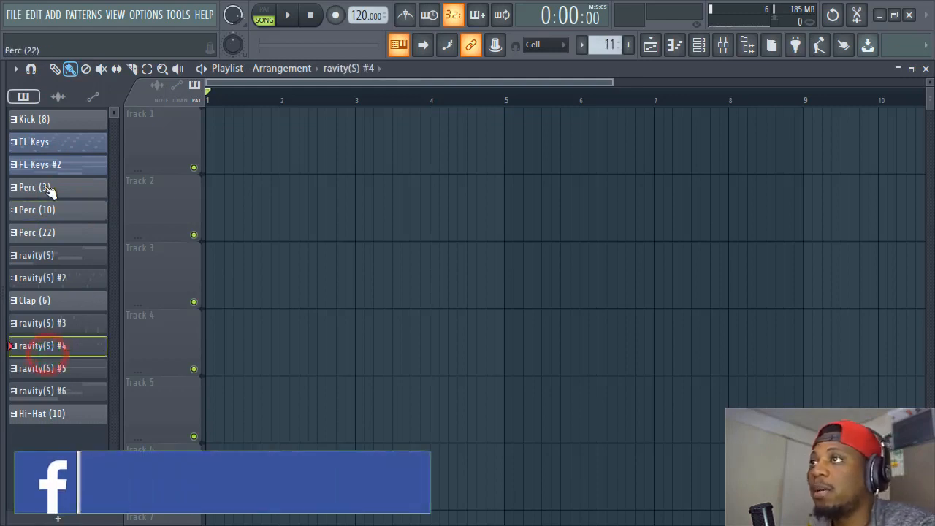
click(63, 142)
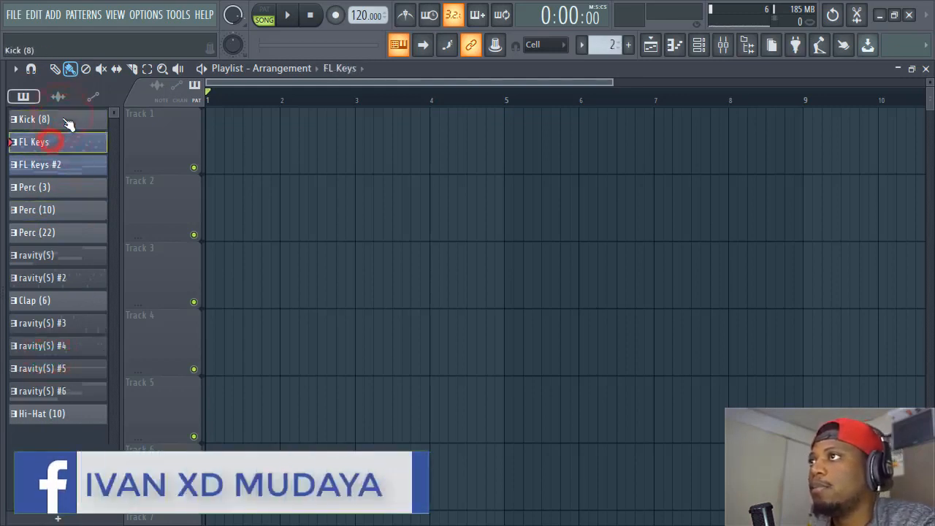
click(38, 416)
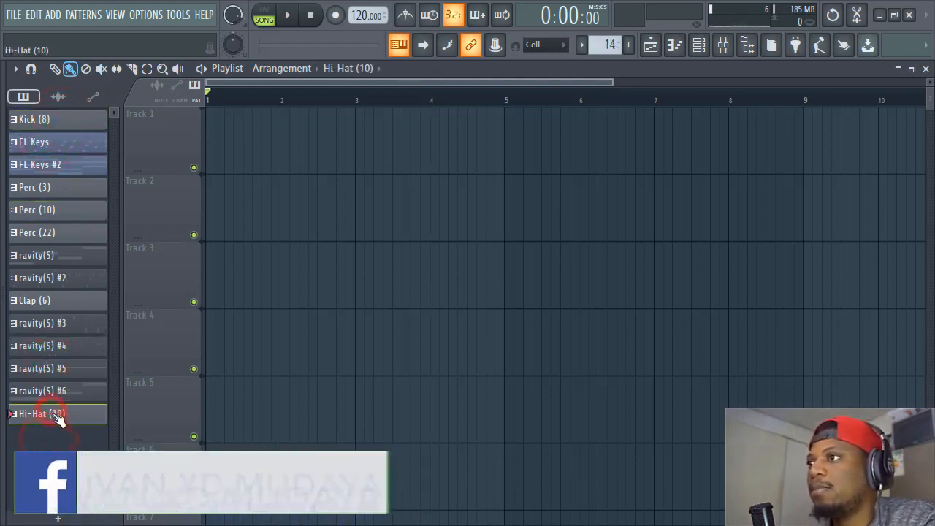
click(44, 120)
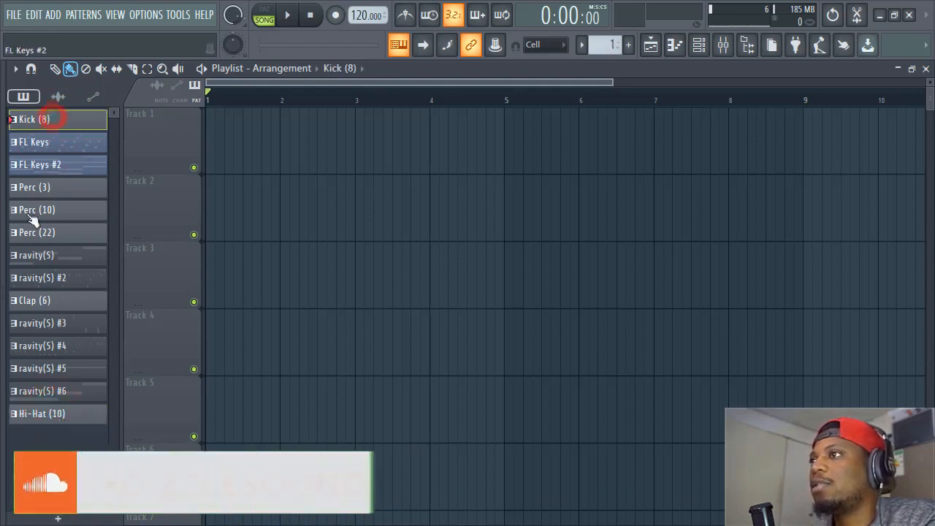
Place the Kick (8) pattern at bar 1 of Track 1 and play it.
drag(58, 120, 208, 138)
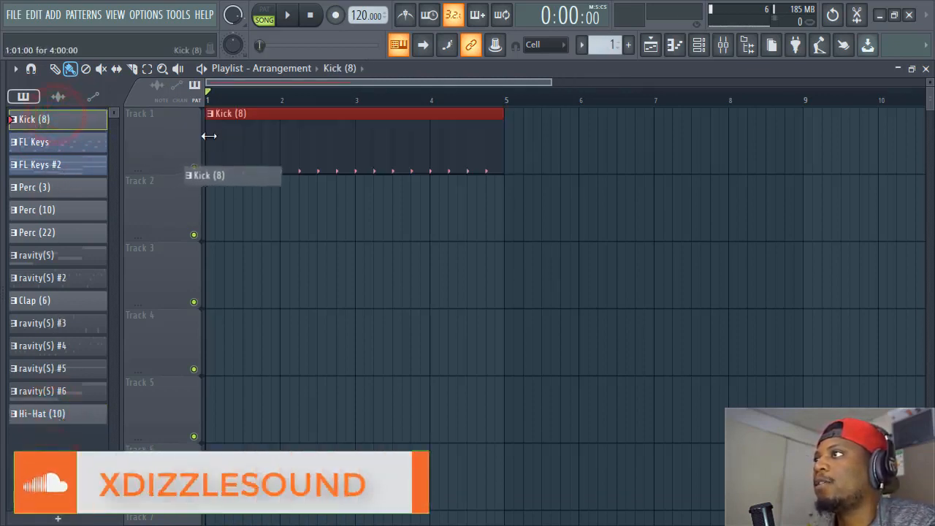
key(space)
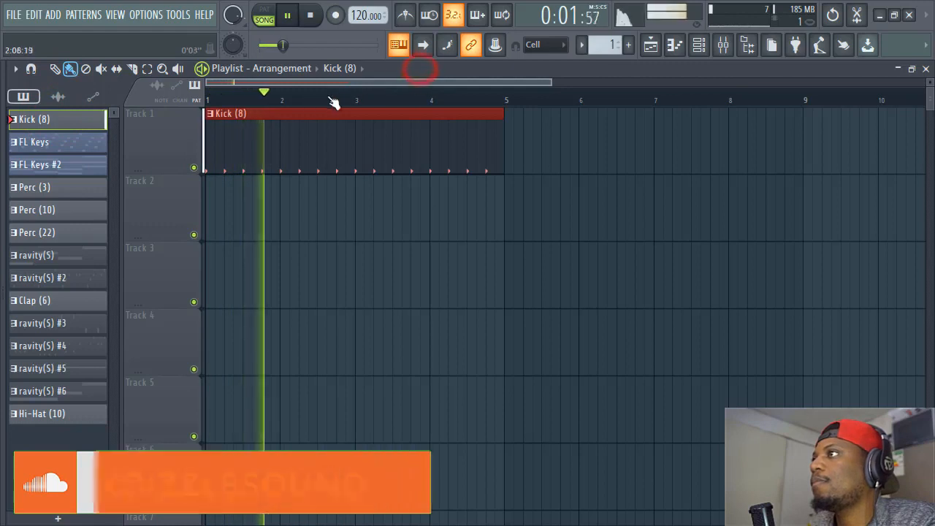
scroll(334, 98, down, 4)
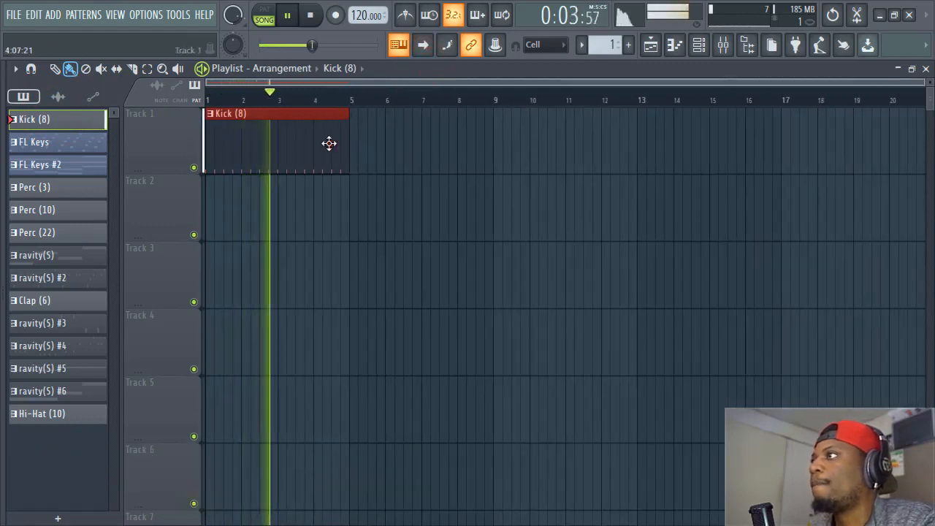
key(space)
Repeat the Kick (8) clip at bars 5, 9 and 13 on Track 1 and play the arrangement from about bar 15.
click(328, 144)
click(351, 149)
click(502, 146)
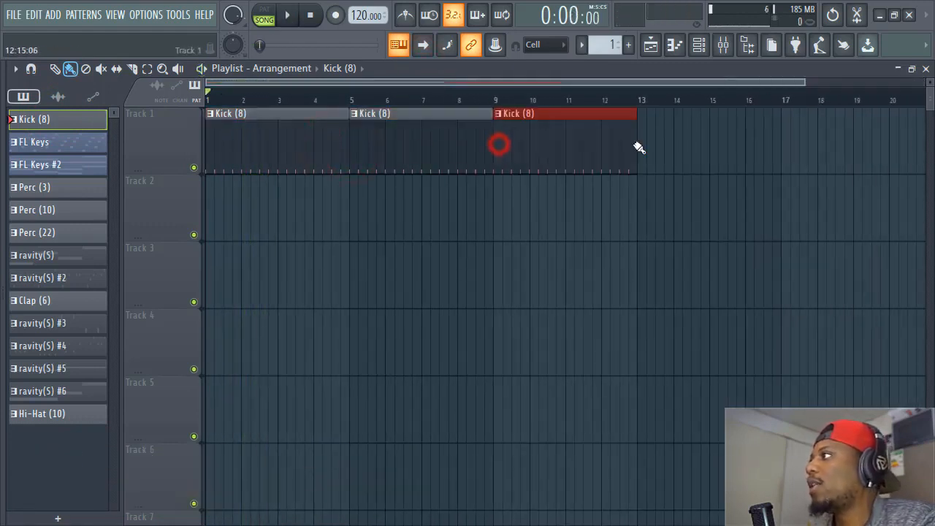
click(637, 146)
scroll(544, 99, down, 2)
scroll(544, 99, down, 1)
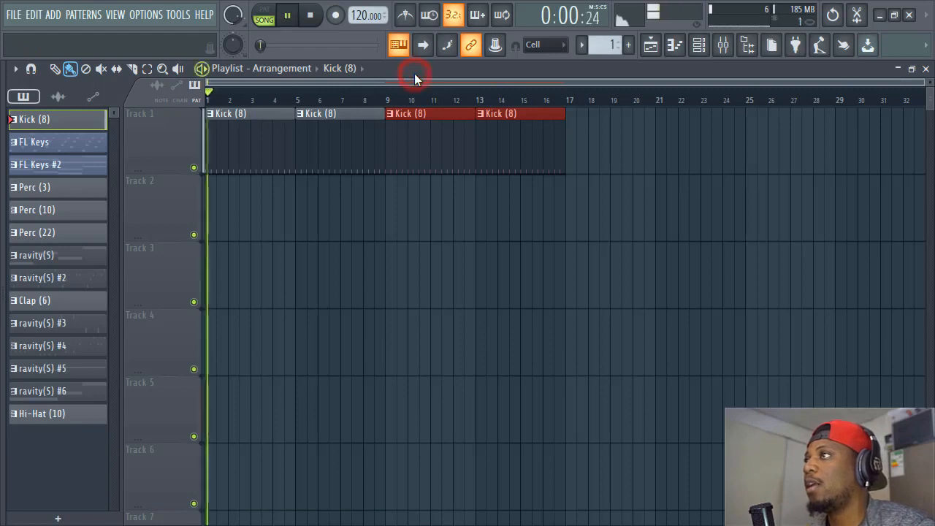
click(529, 96)
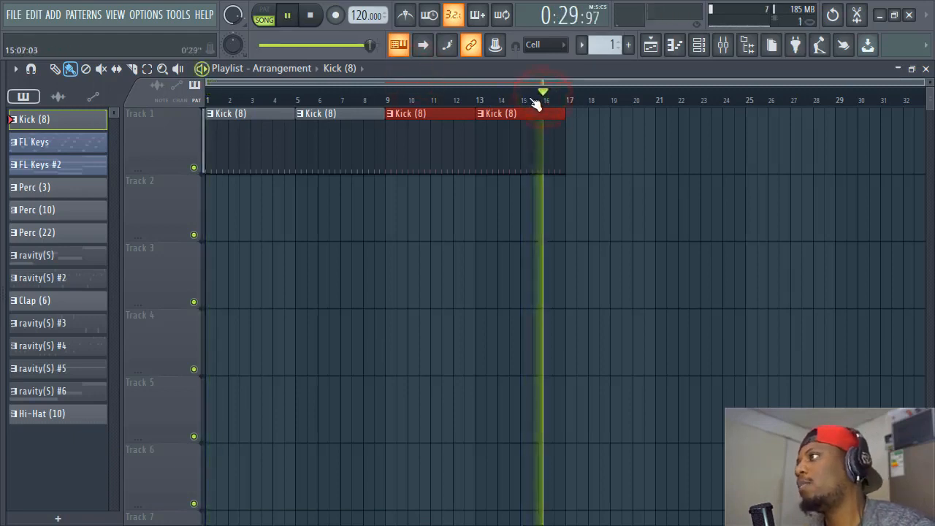
key(space)
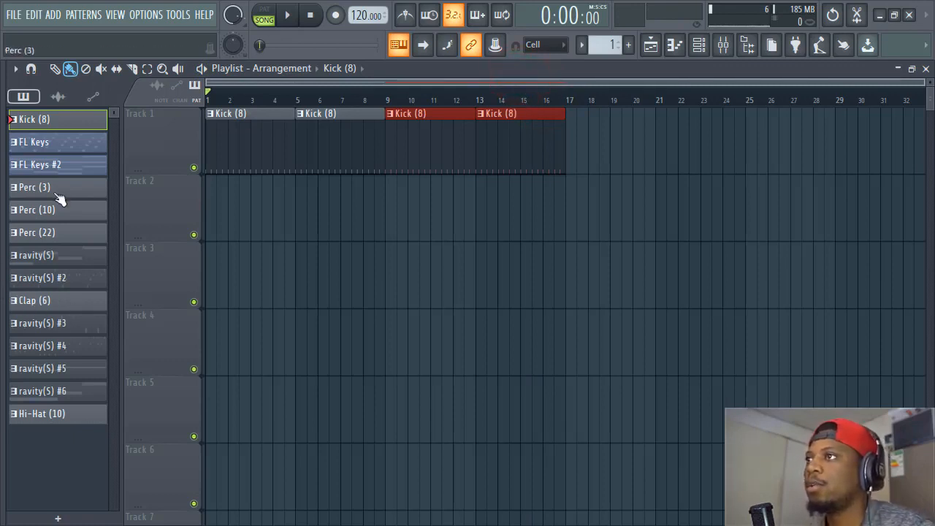
Place Perc (3) clips across Track 2 from bar 1 through bar 16 and Perc (10) clips at bars 9 and 13 on Track 3.
drag(190, 201, 209, 195)
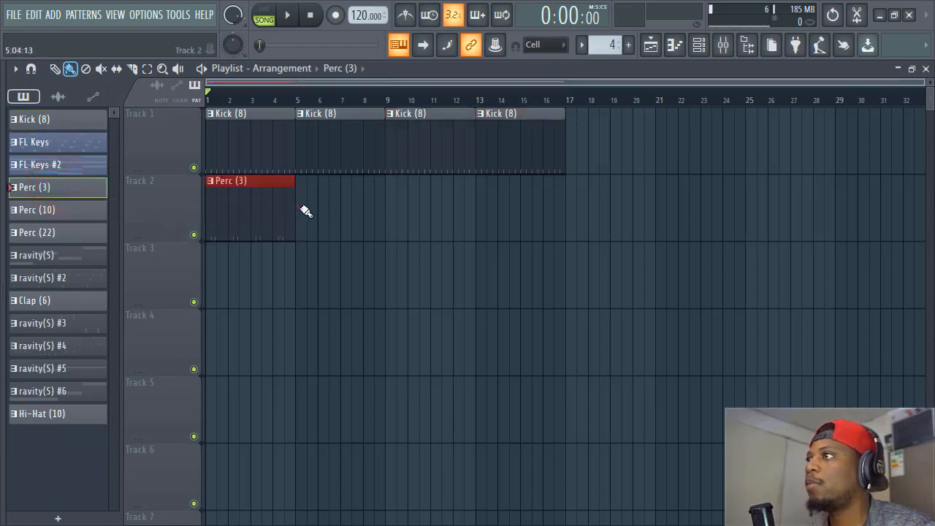
drag(301, 209, 499, 220)
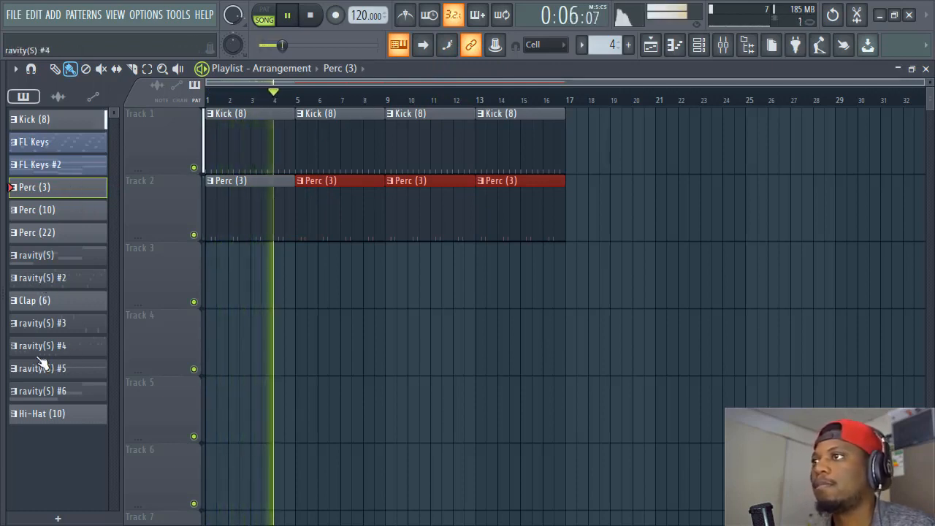
drag(45, 210, 392, 274)
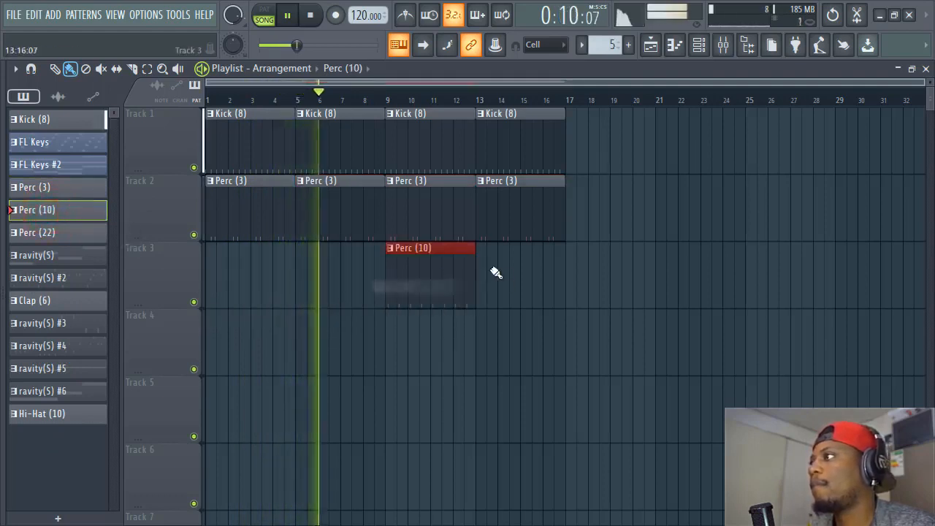
click(485, 272)
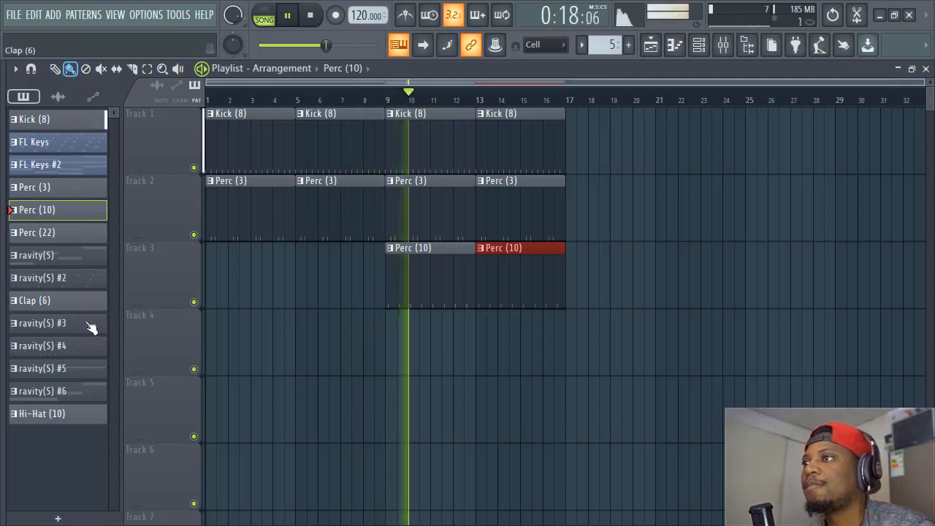
key(space)
Place Perc (22) clips at bars 1, 5, 9 and 13 on Track 4 and play the arrangement.
drag(76, 369, 44, 344)
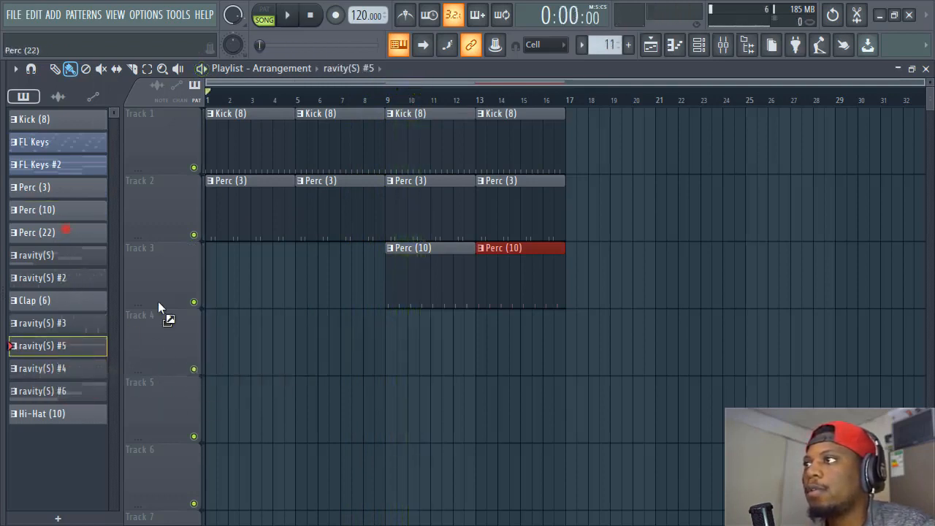
drag(158, 301, 248, 349)
mouse_move(300, 348)
mouse_down()
mouse_move(266, 348)
mouse_move(524, 351)
mouse_up()
key(space)
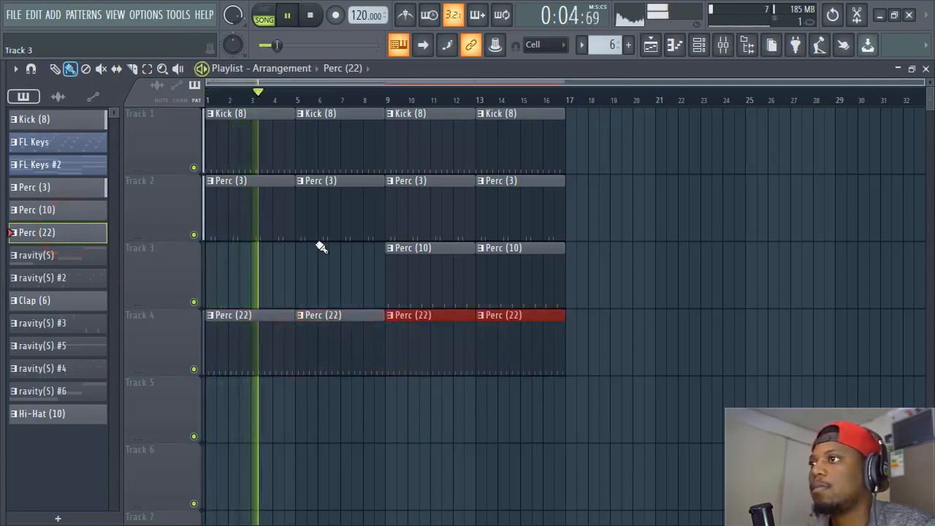
Route the Perc (22) channel to mixer track 4, send that track to Reverb, and return to the playlist.
double_click(409, 340)
key(space)
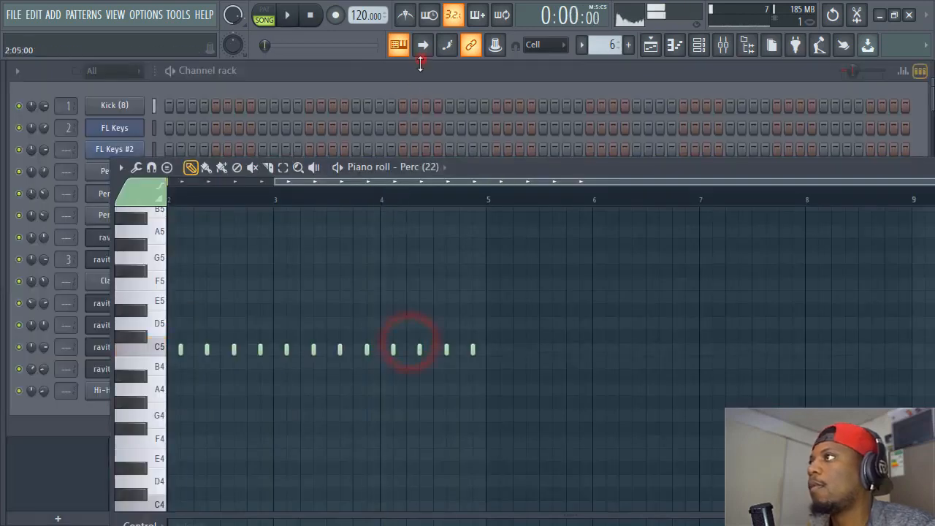
click(416, 65)
click(123, 214)
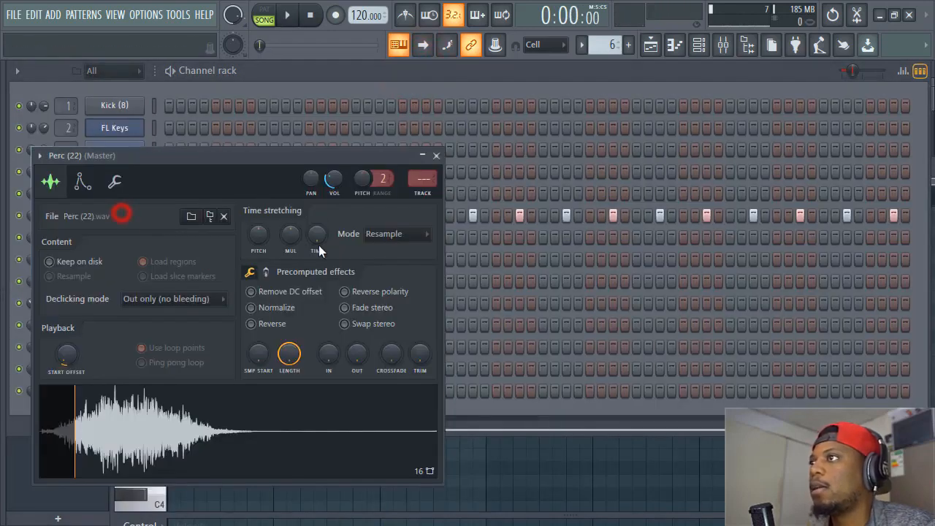
click(416, 193)
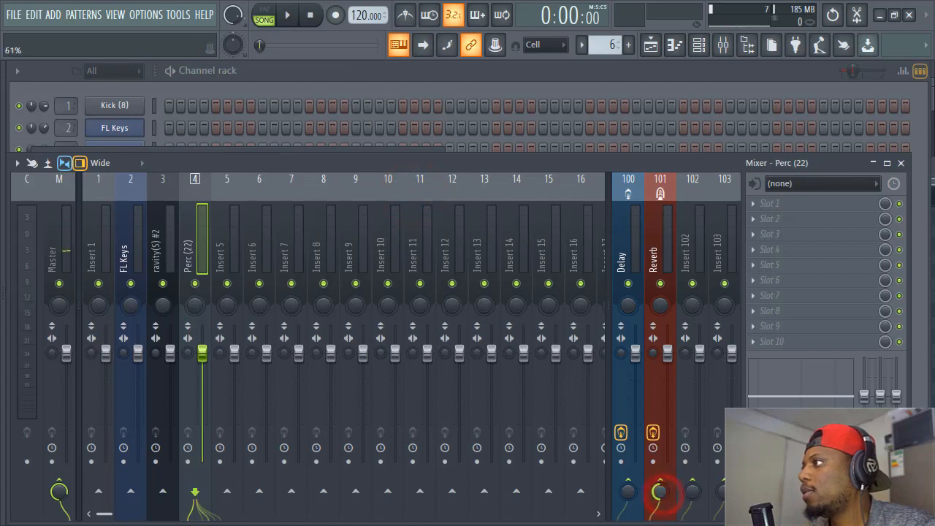
click(667, 222)
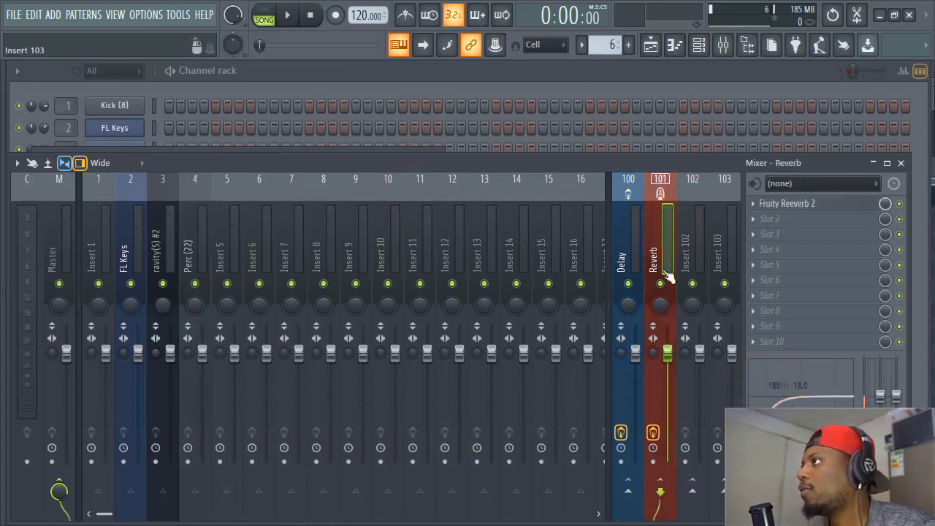
click(202, 265)
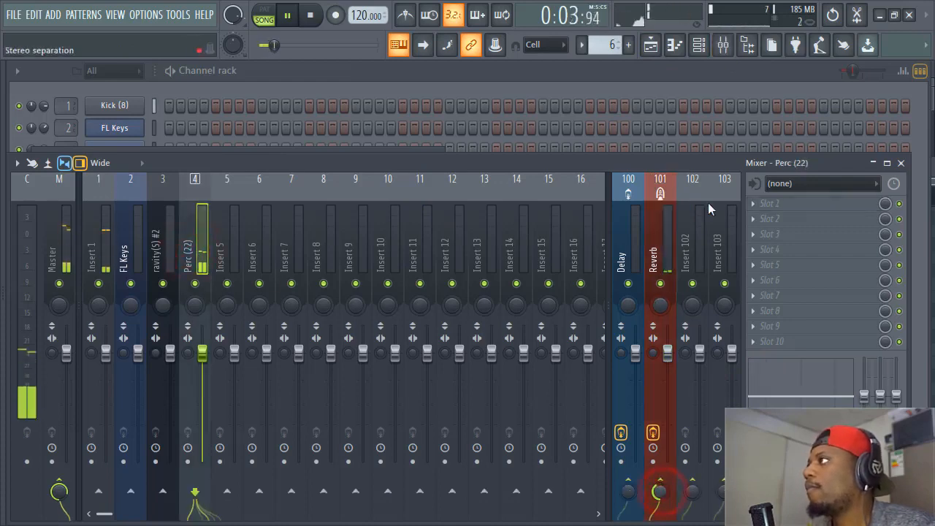
click(723, 44)
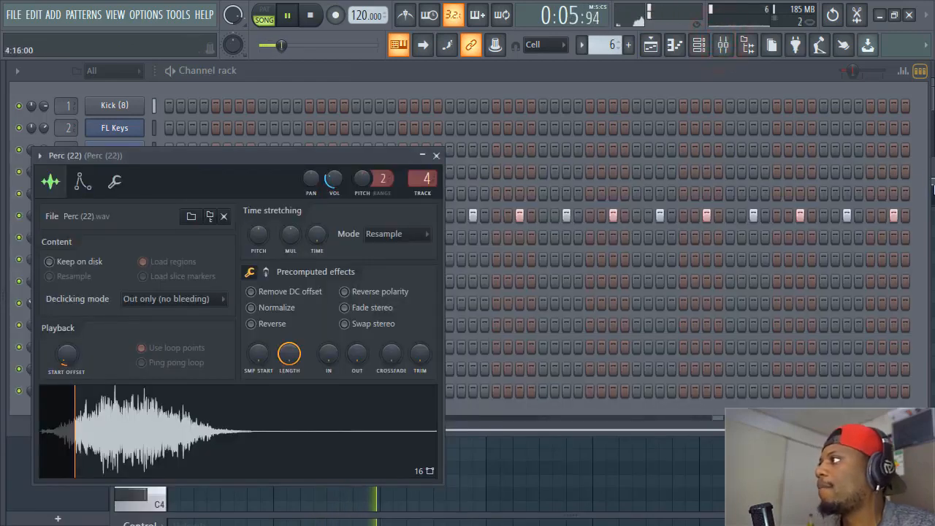
click(932, 182)
click(931, 109)
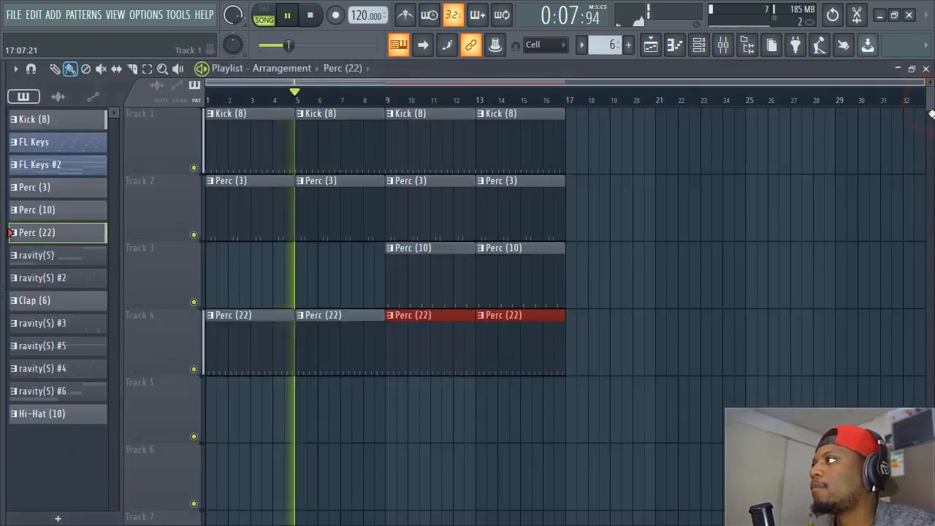
Listen to the four-track arrangement and examine the Perc (10) notes in the channel rack.
scroll(921, 146, down, 2)
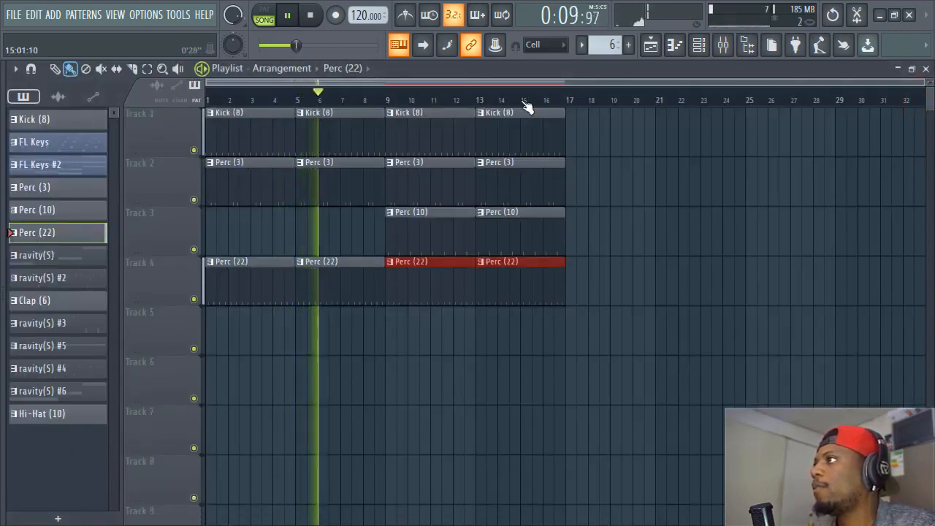
click(496, 76)
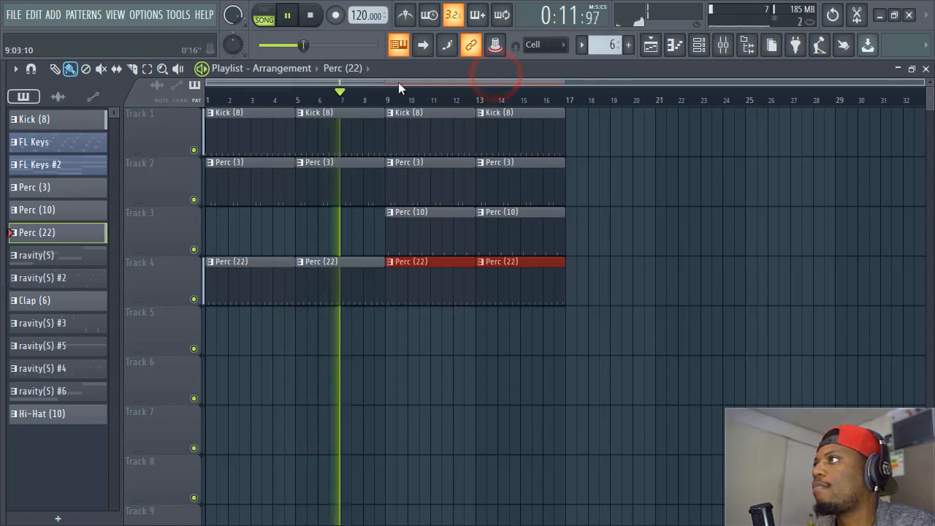
click(409, 67)
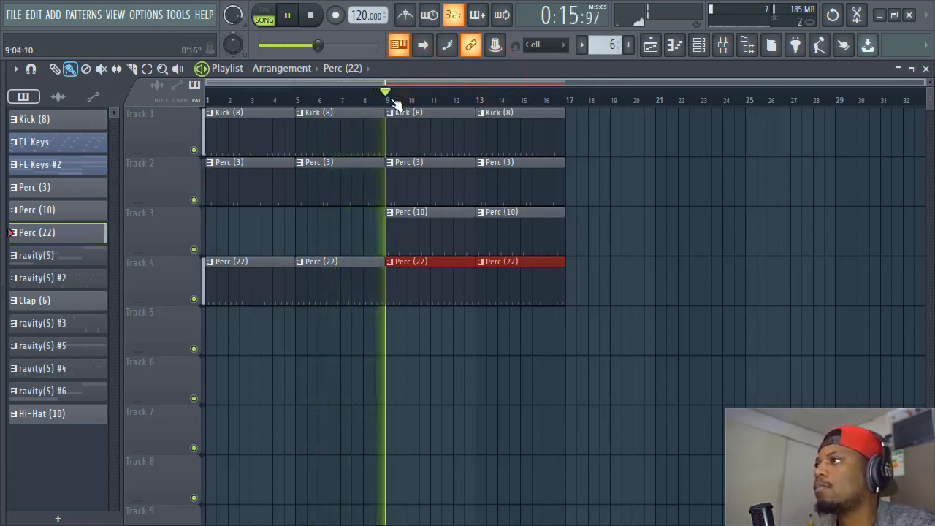
click(409, 236)
click(351, 70)
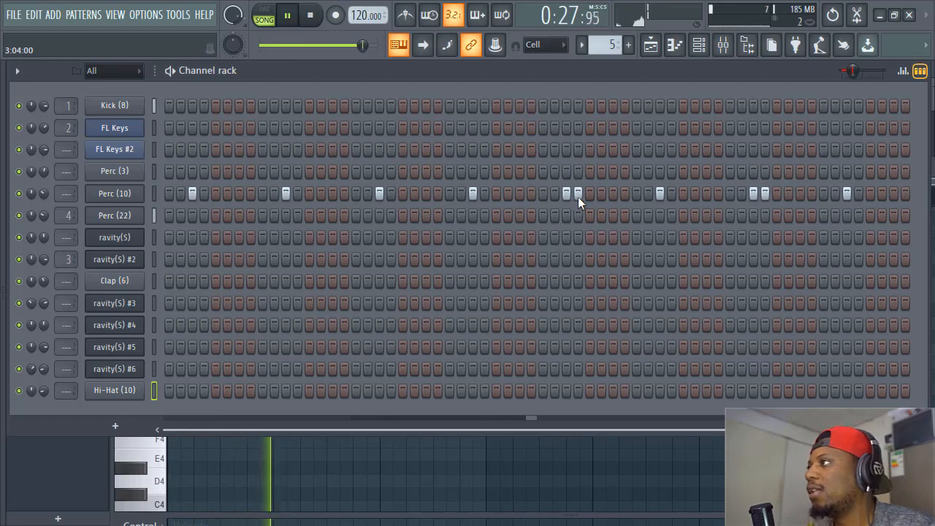
click(722, 45)
click(451, 82)
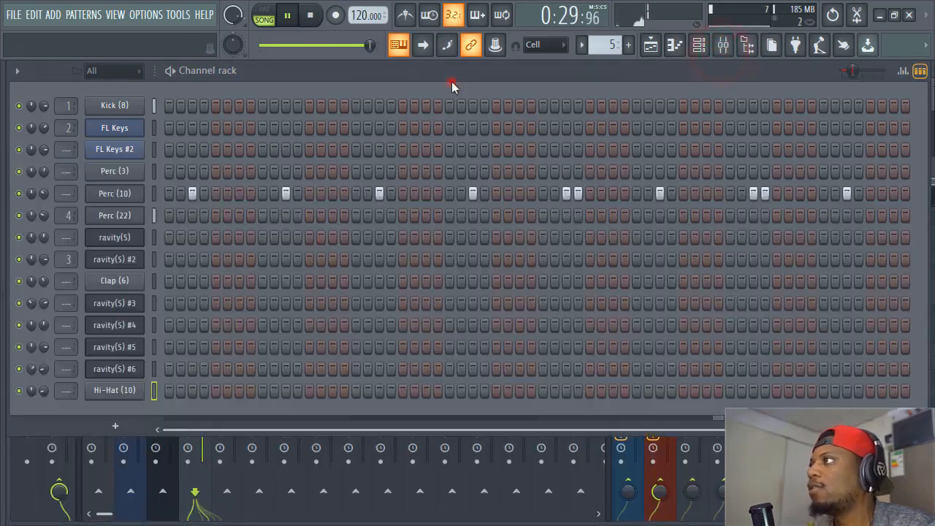
drag(691, 72, 682, 195)
click(680, 76)
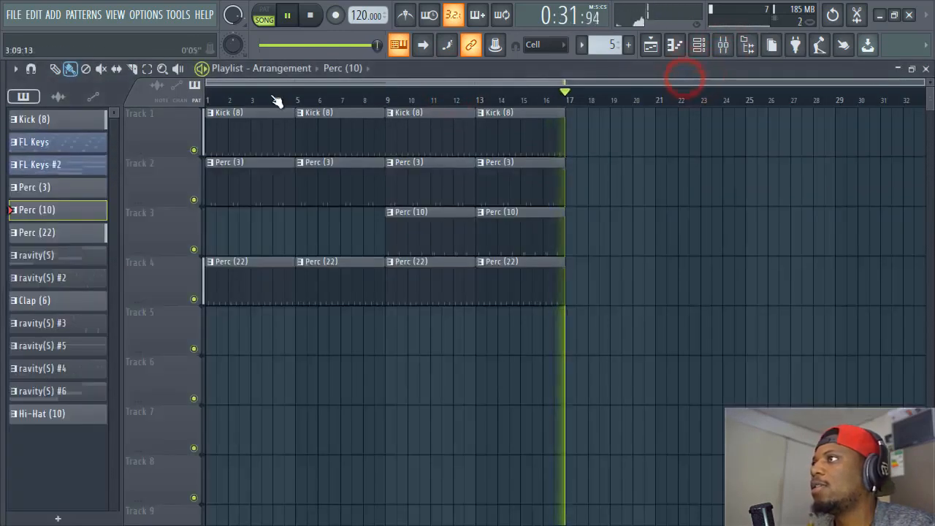
scroll(304, 80, up, 2)
scroll(315, 78, down, 2)
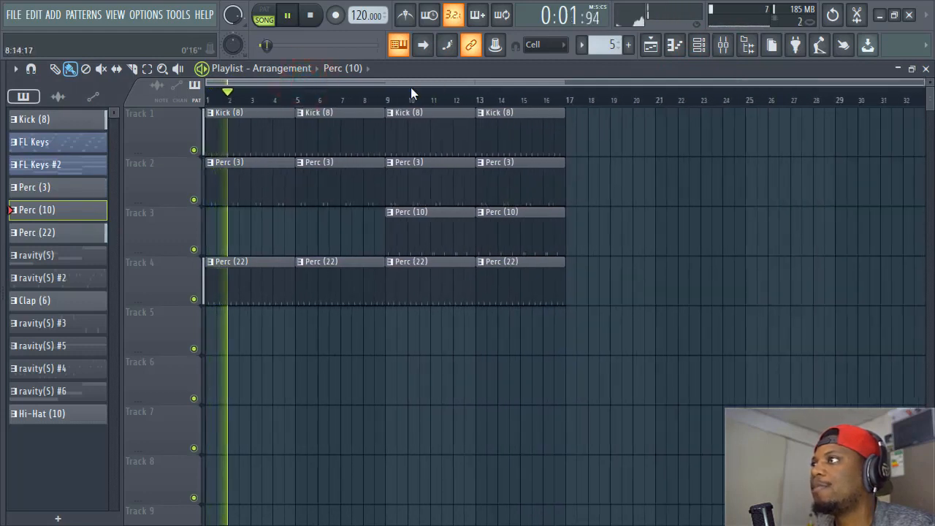
key(space)
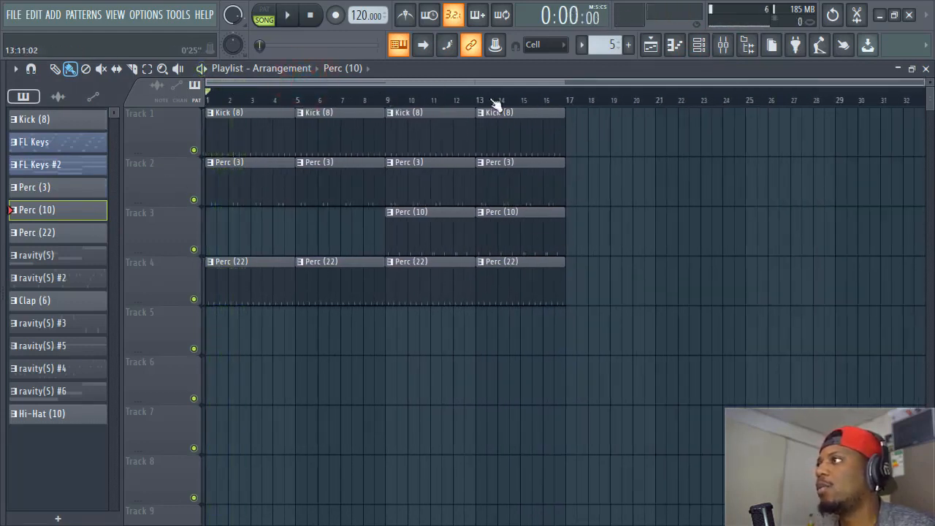
Duplicate the clips of bars 9 to 16 on all four tracks twice, extending the arrangement through bar 32.
drag(621, 400, 397, 89)
key(ctrl+b)
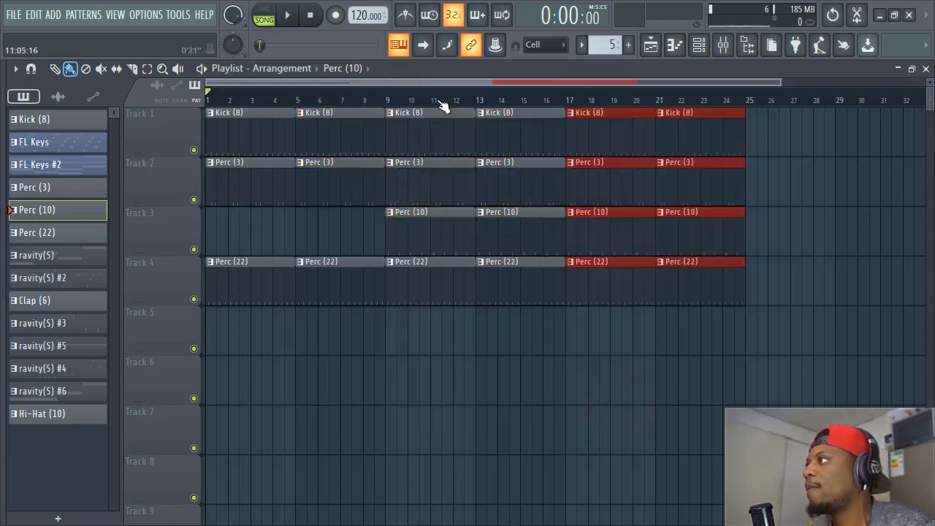
key(ctrl+b)
scroll(442, 105, down, 3)
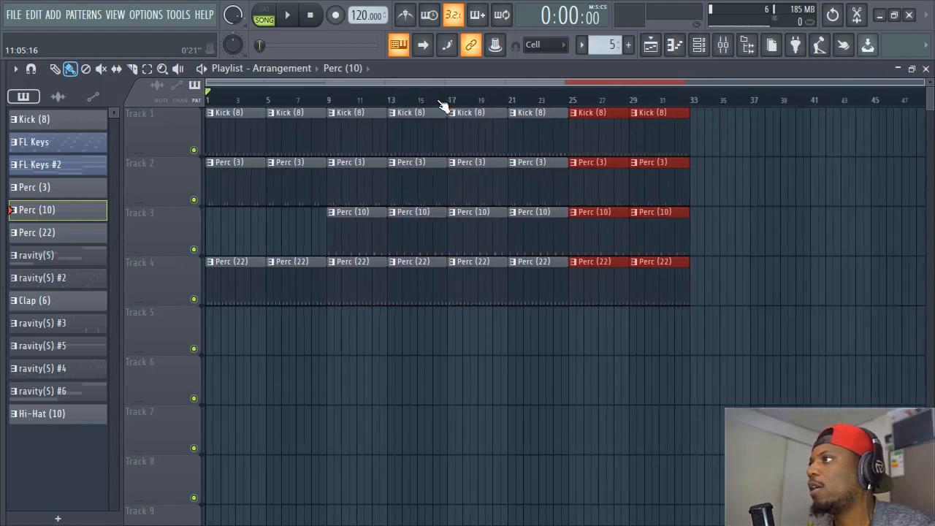
Select bars 17 to 32 on the playlist timeline and set the playback position at bar 17.
drag(450, 102, 210, 102)
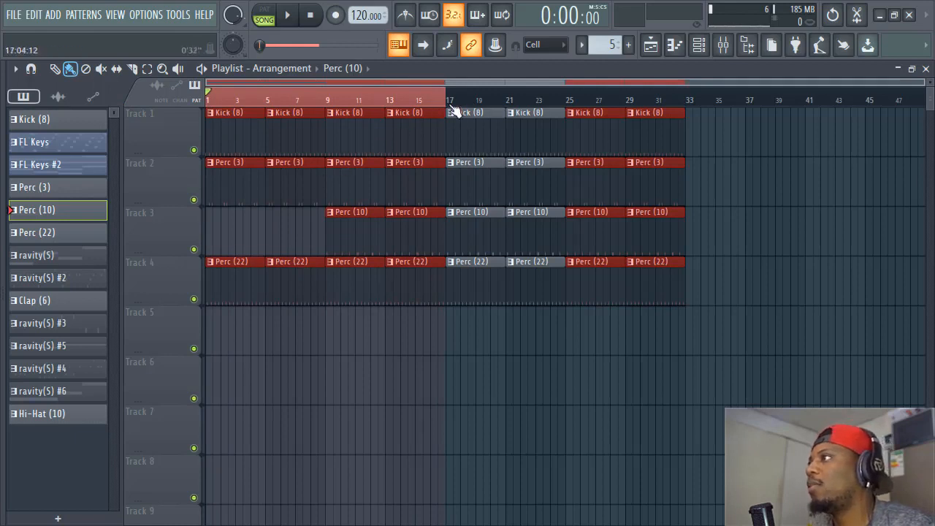
mouse_move(451, 105)
mouse_down()
mouse_move(689, 105)
mouse_move(449, 100)
mouse_up()
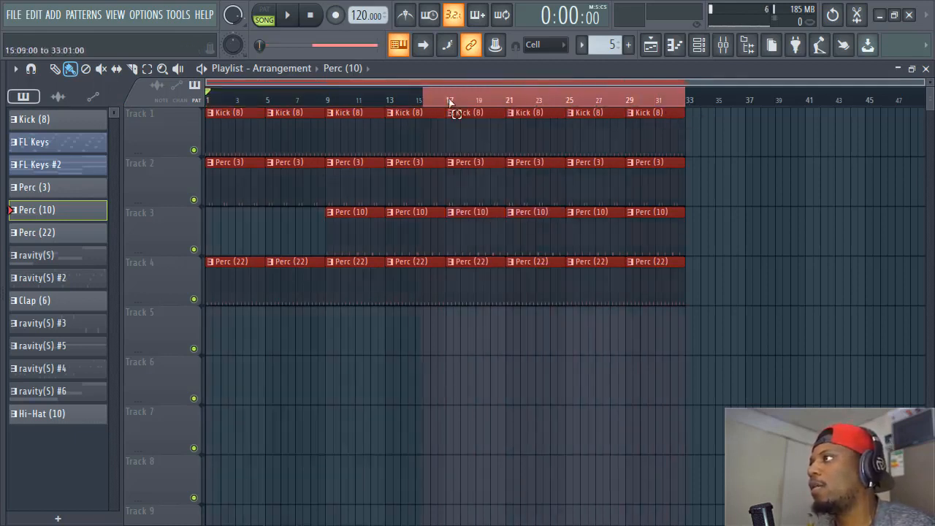
click(451, 103)
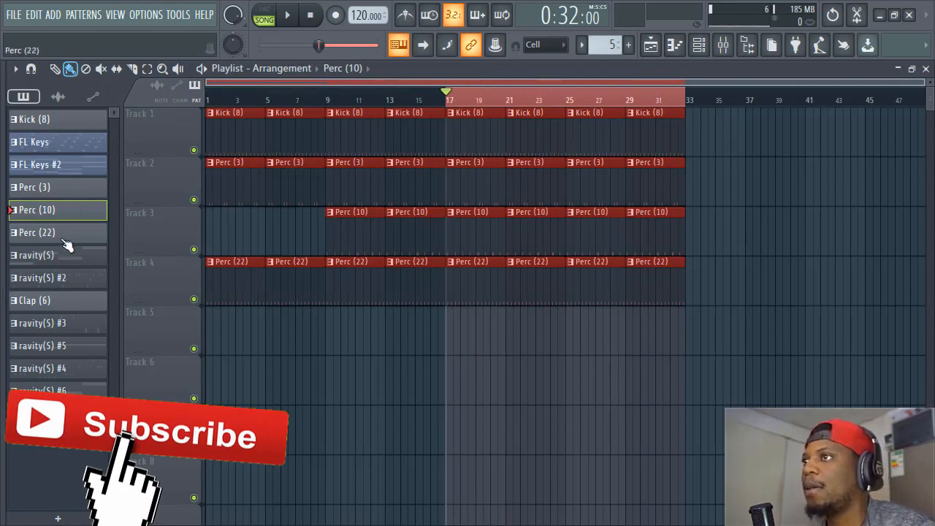
Fill Track 5 with Hi-Hat (10) clips from bar 17 through bar 32, removing the misplaced Perc (22) clip.
drag(83, 242, 450, 321)
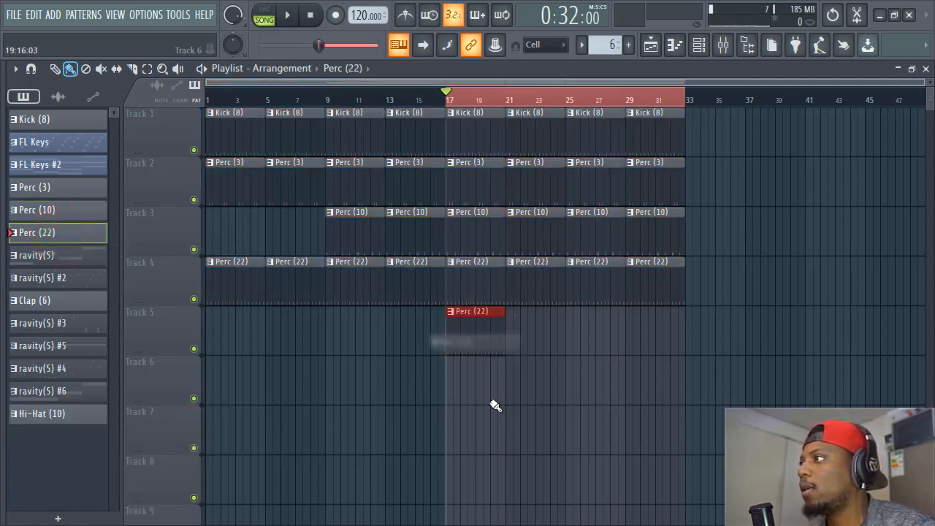
right_click(497, 346)
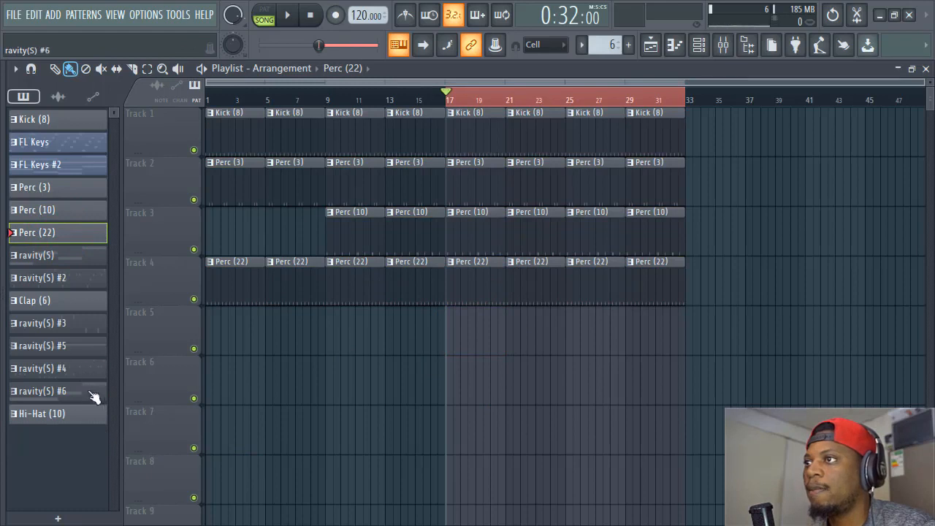
mouse_move(51, 414)
mouse_down()
mouse_move(476, 325)
mouse_move(448, 326)
mouse_up()
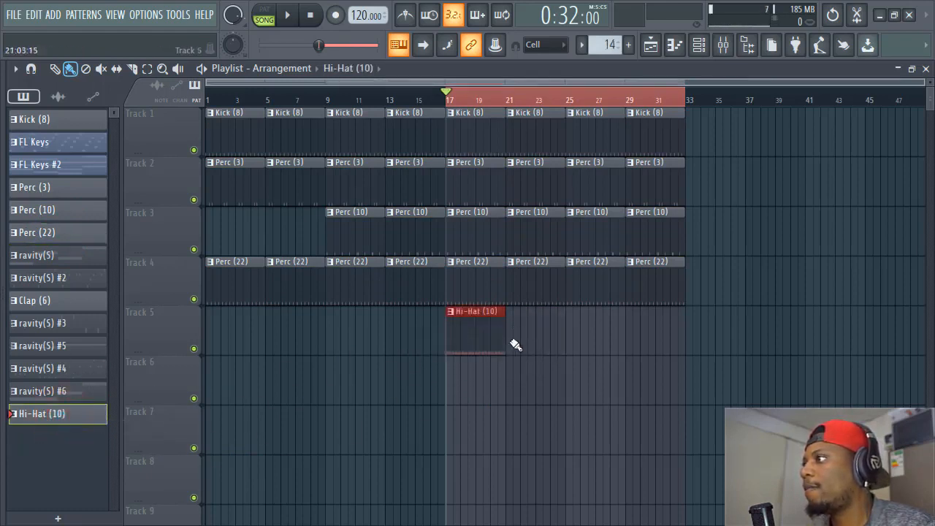
drag(512, 341, 674, 342)
Listen to the section from bar 17 with the hi-hat, skip ahead to about bar 29, and stop playback.
key(space)
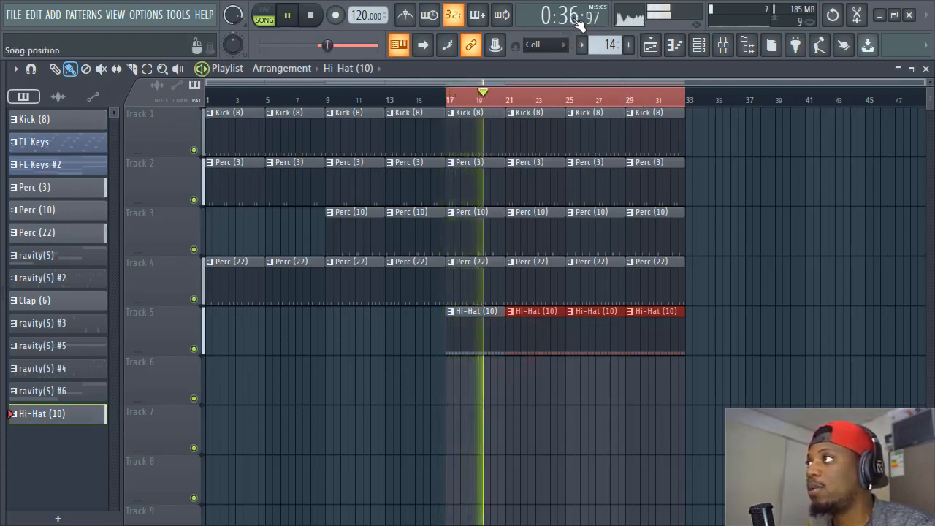
click(655, 98)
click(620, 102)
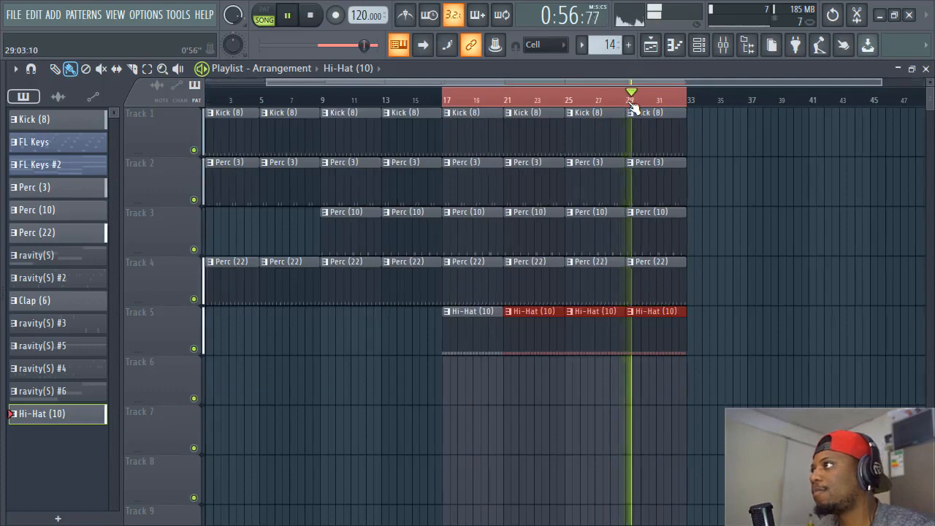
key(space)
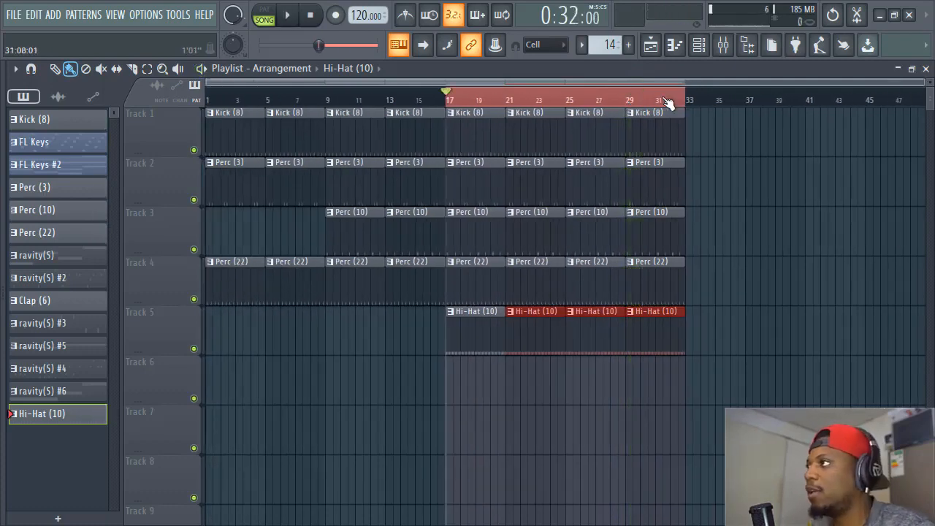
Clear the timeline selection and fill Track 6 with ravity(S) #5 clips from bar 1 through bar 32.
click(619, 99)
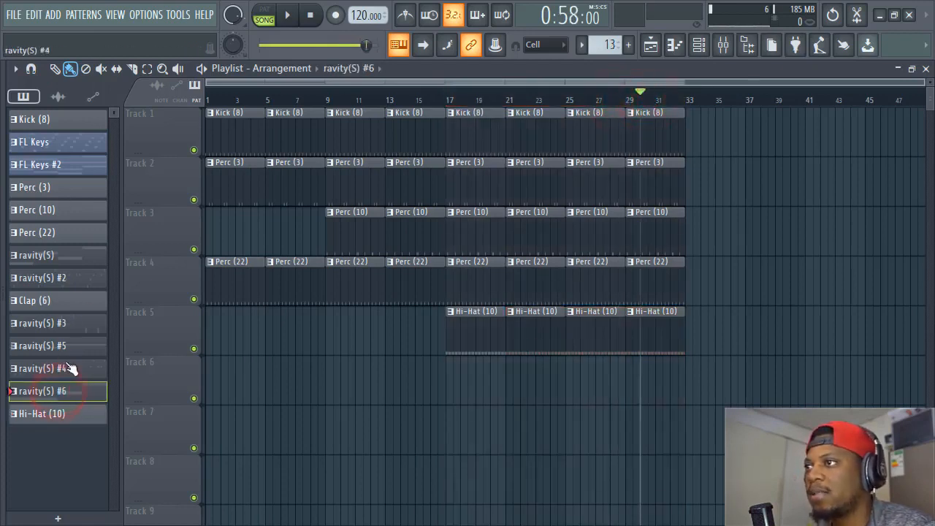
drag(81, 347, 656, 391)
Play the arrangement near bar 30 and again from the start to judge the ravity(S) #5 part, and stop playback.
key(space)
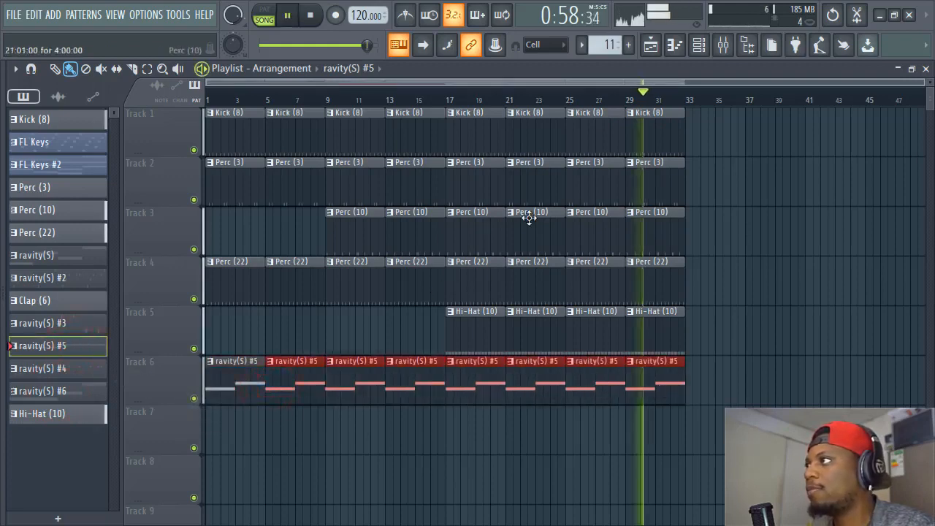
click(458, 65)
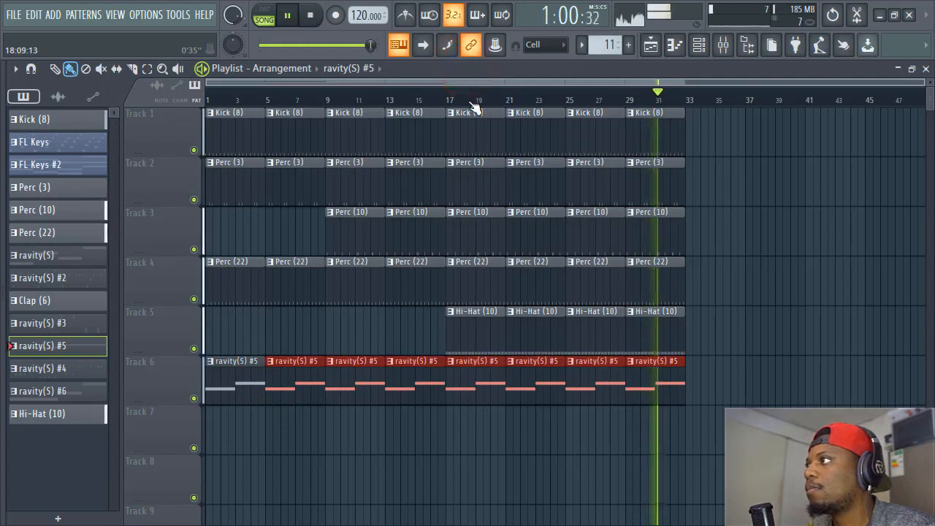
key(space)
key(space)
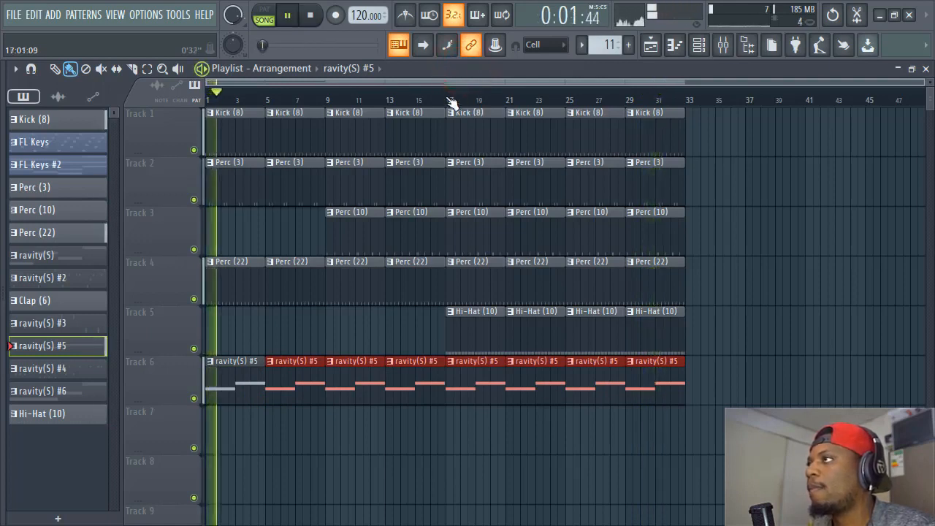
click(461, 75)
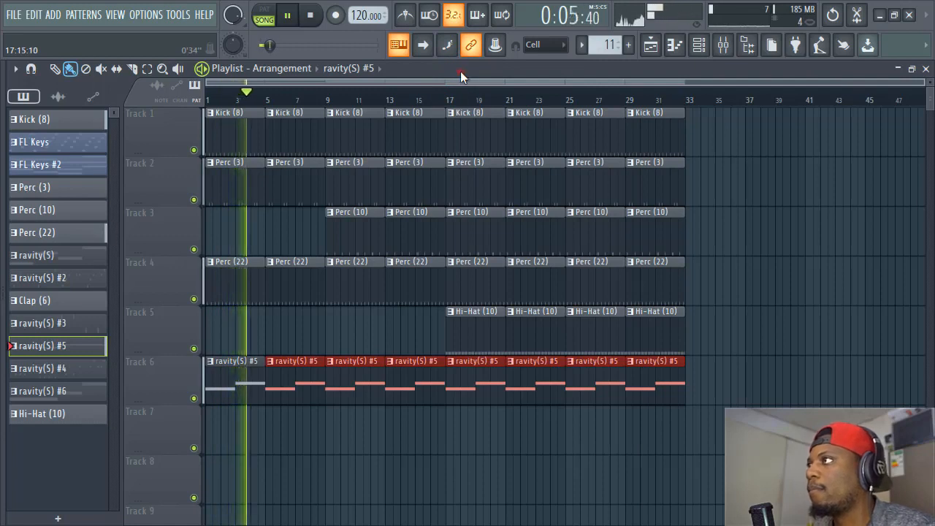
click(461, 76)
click(451, 73)
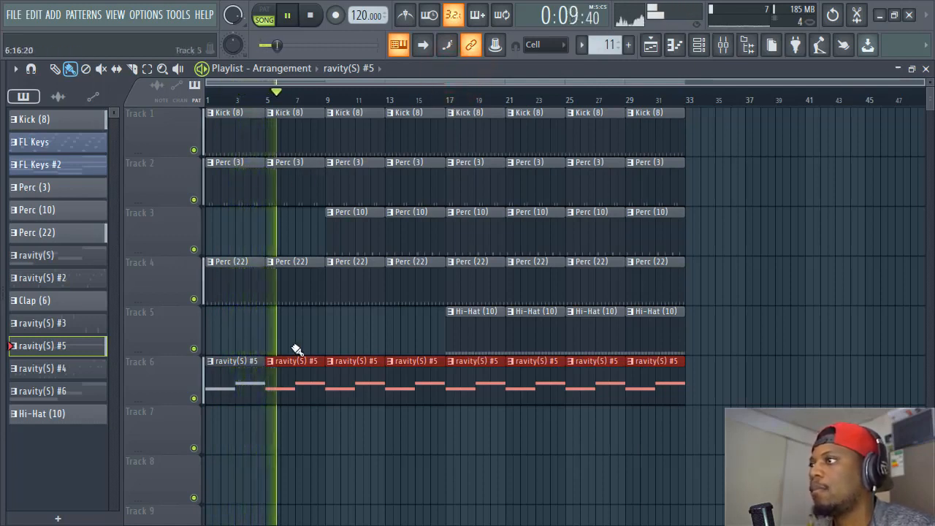
key(space)
Open the ravity(S) #5 piano roll, restore the playlist to a smaller window, and bring the full channel rack into view.
double_click(243, 394)
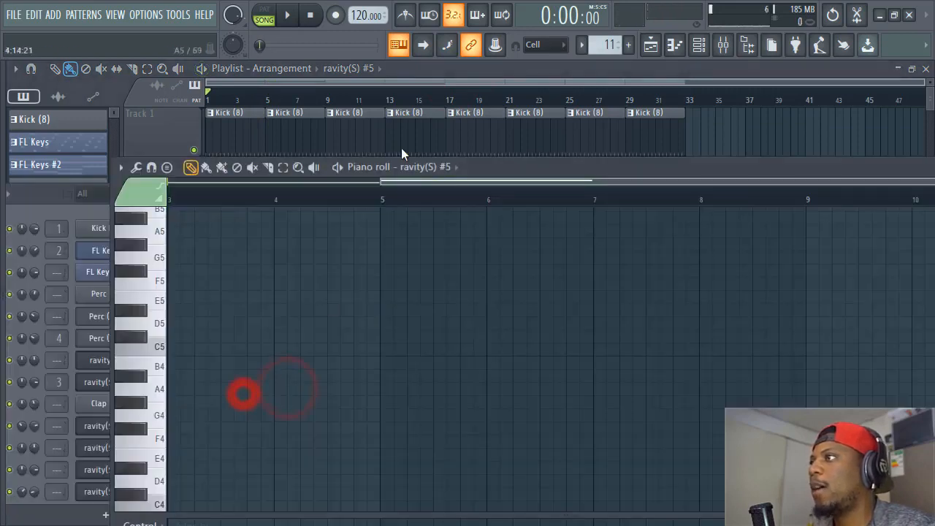
click(418, 71)
double_click(426, 68)
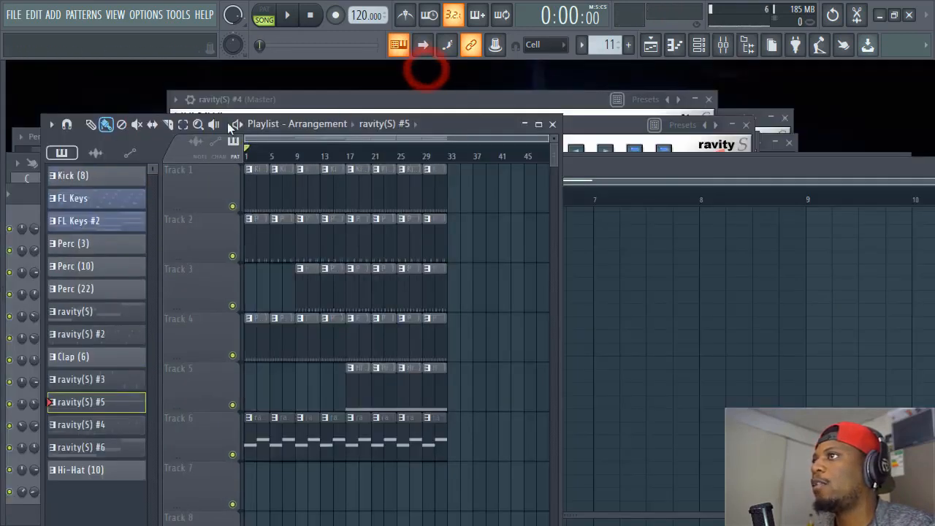
drag(619, 170, 610, 119)
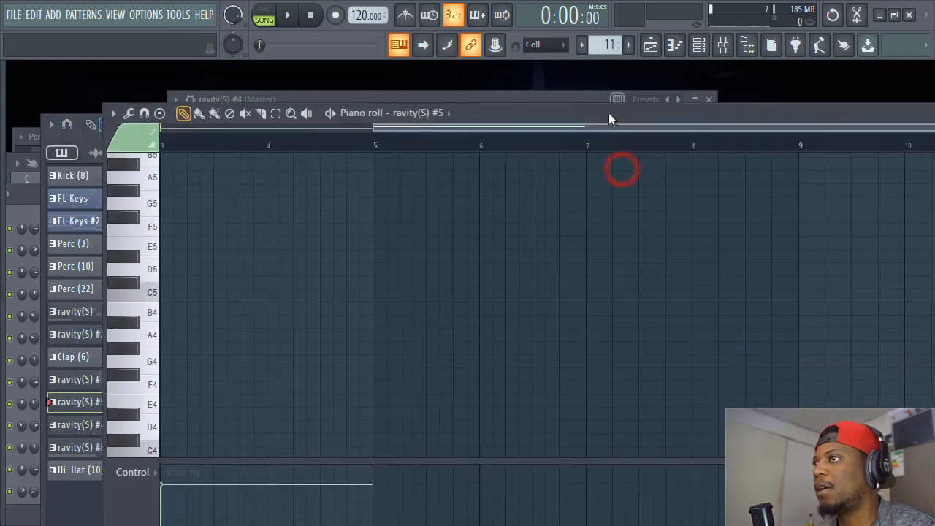
click(23, 198)
drag(255, 196, 269, 109)
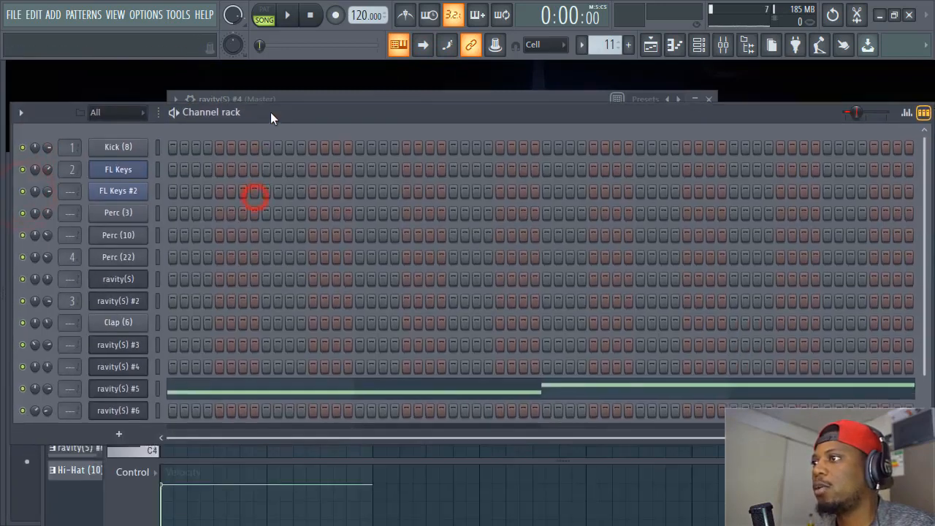
Create an automation clip for the ravity(S) #5 channel volume and return to the maximized playlist.
scroll(205, 314, down, 1)
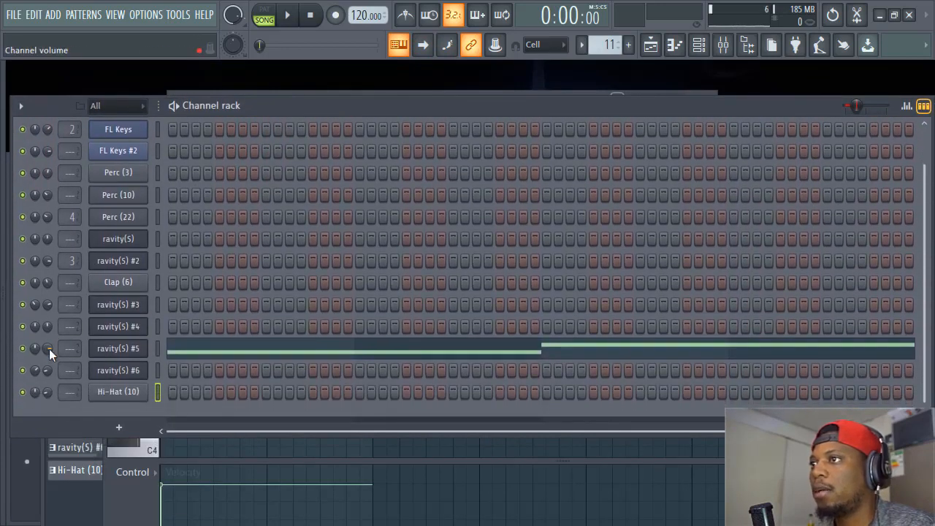
right_click(49, 349)
click(118, 398)
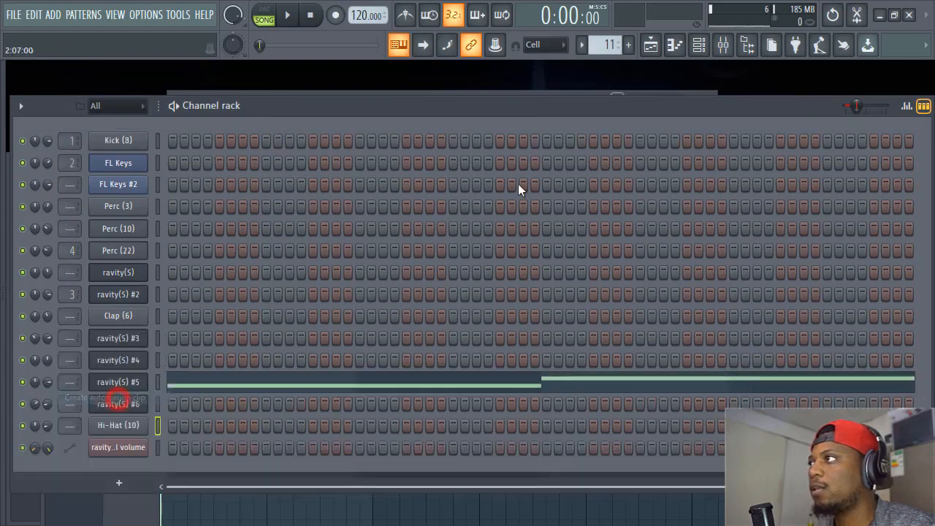
click(673, 45)
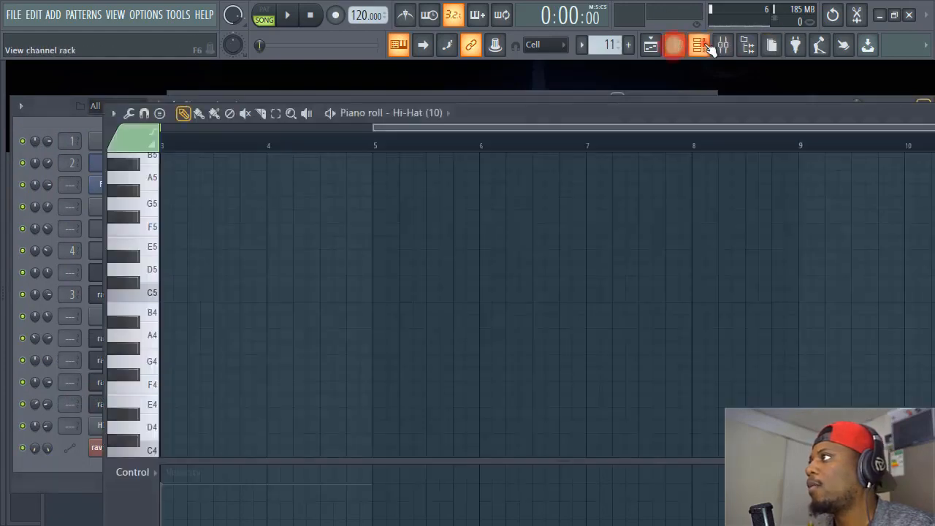
click(699, 45)
click(650, 48)
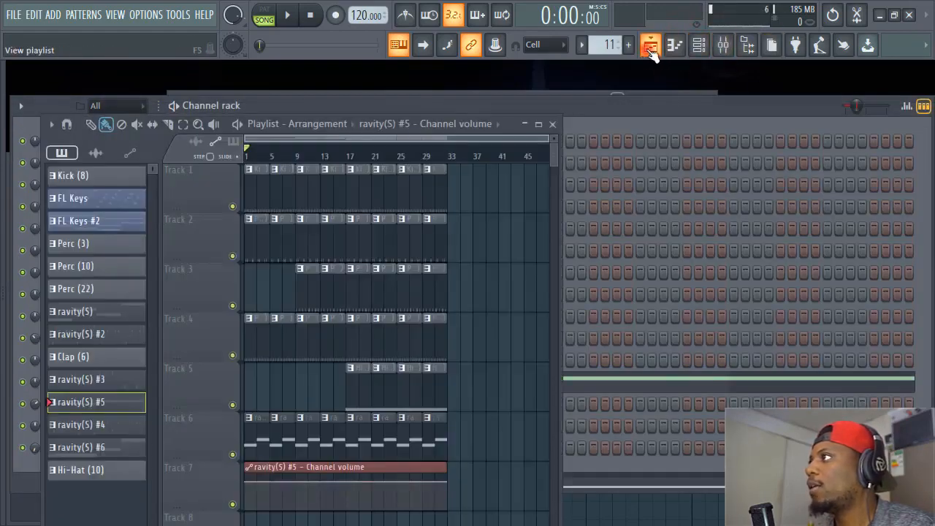
double_click(508, 122)
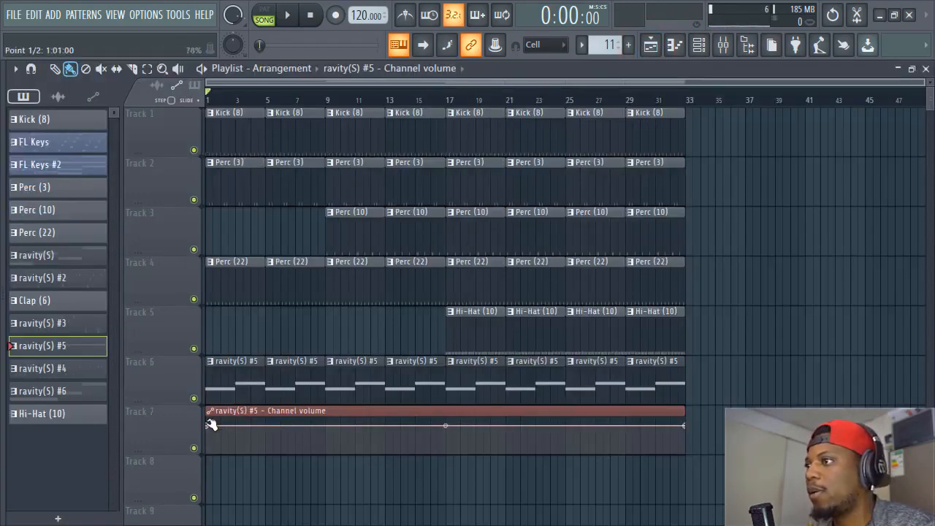
Shape the ravity(S) #5 volume automation as a curved fade-in from zero at bar 1 to bar 17, held nearly level through bar 32.
drag(211, 425, 204, 463)
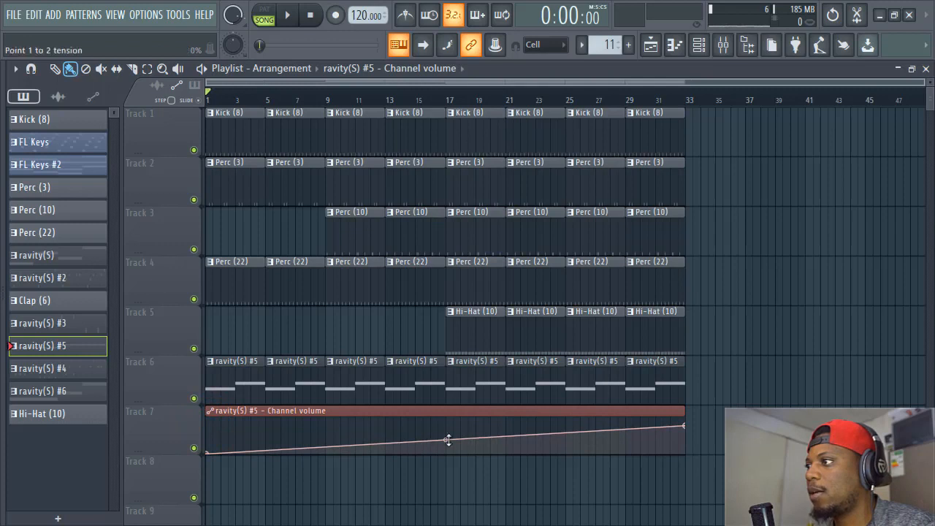
drag(448, 440, 445, 439)
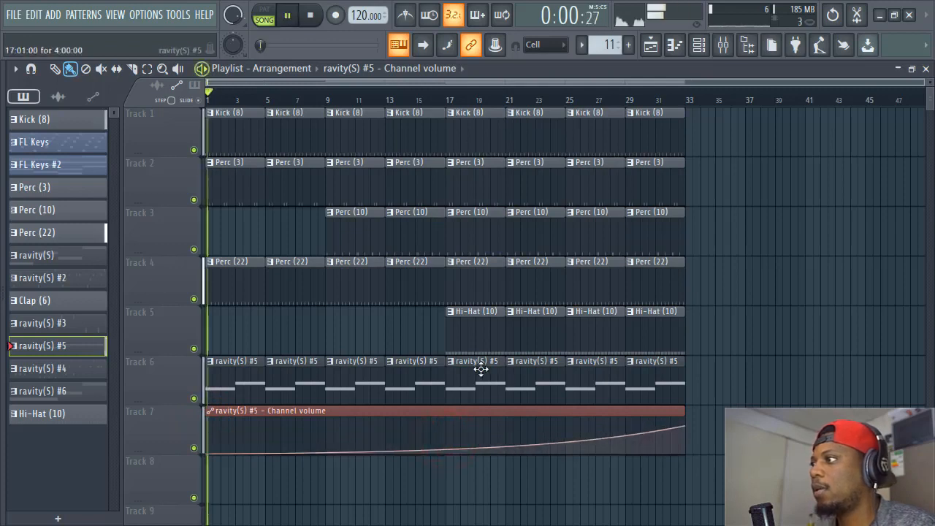
drag(520, 449, 506, 431)
mouse_move(676, 411)
mouse_down()
mouse_move(686, 413)
mouse_move(684, 426)
mouse_up()
drag(505, 431, 445, 432)
drag(633, 425, 689, 432)
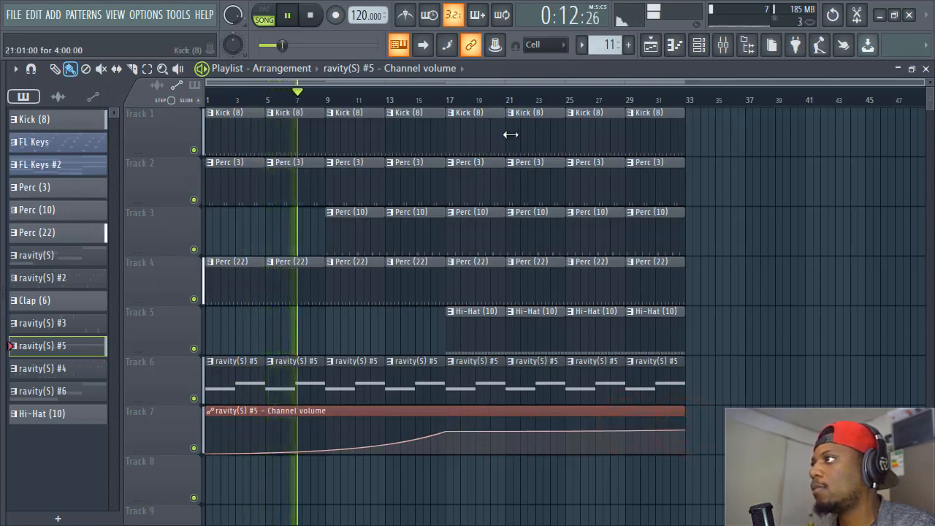
click(412, 97)
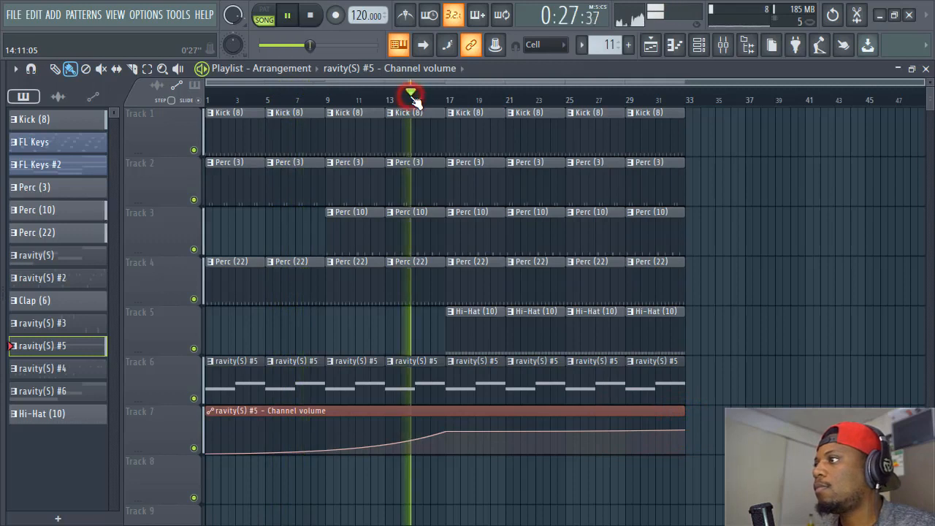
click(324, 448)
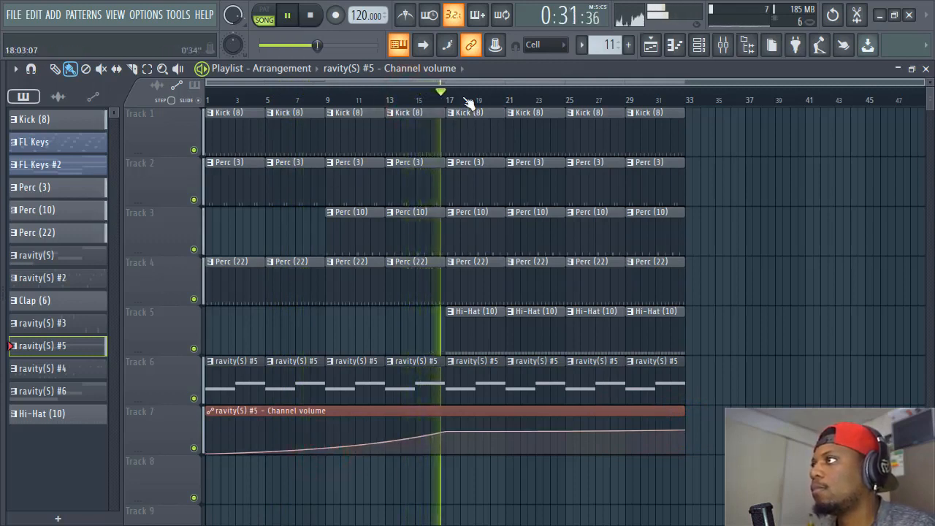
Restore the playlist to a floating window, place it beside the channel names, widen it, and stop playback.
double_click(582, 68)
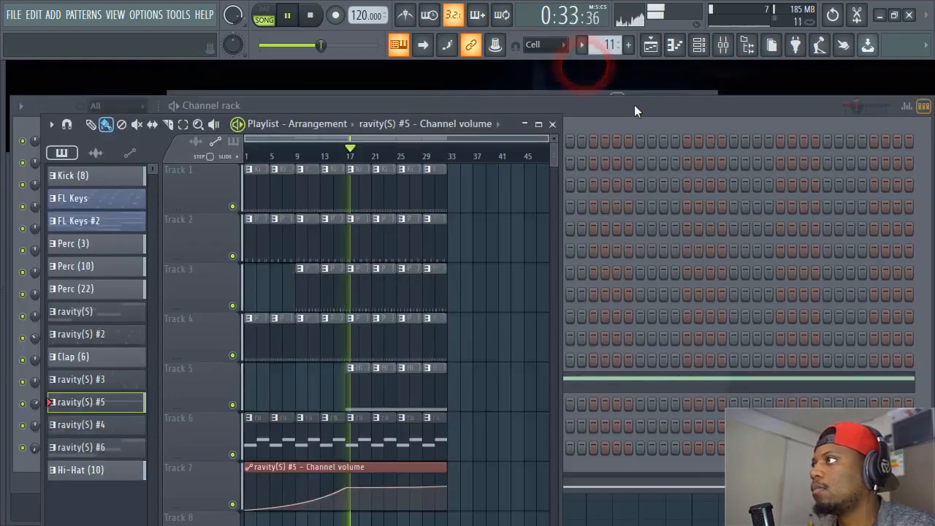
drag(497, 129, 658, 83)
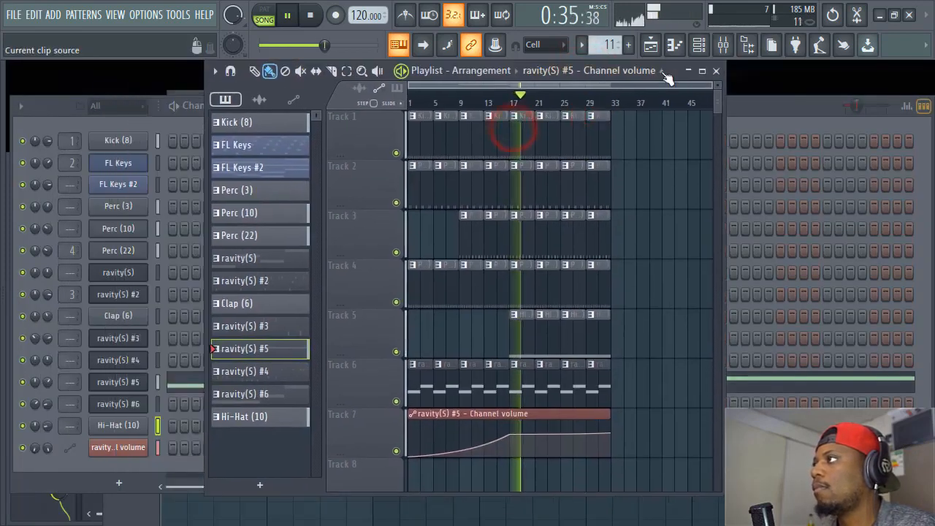
scroll(559, 106, up, 3)
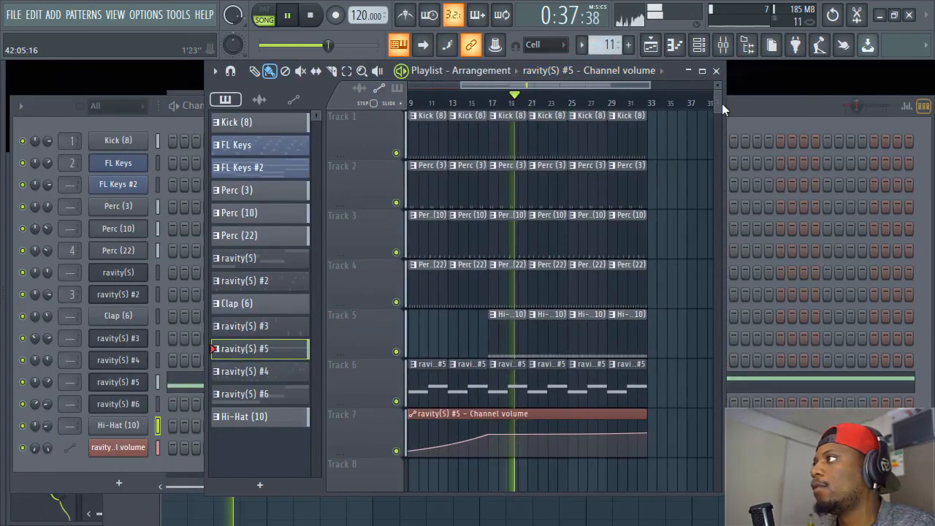
drag(727, 108, 916, 119)
click(667, 77)
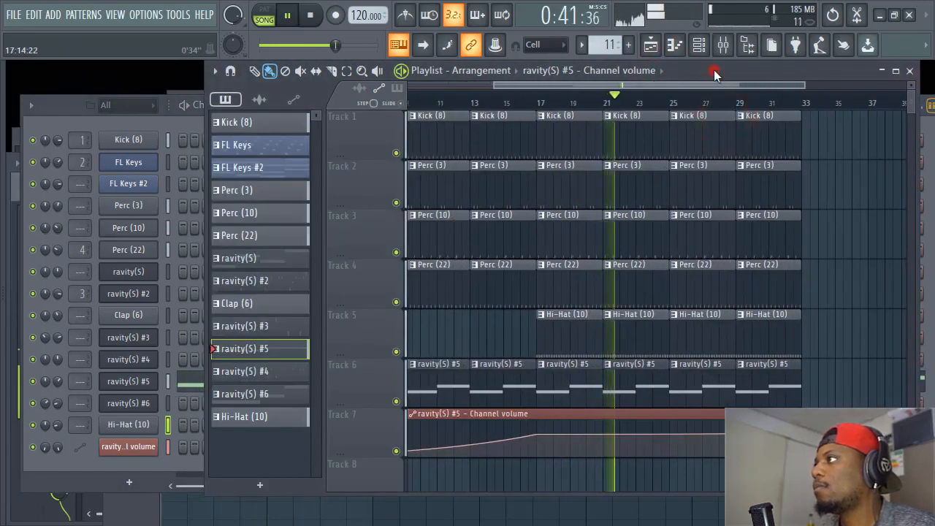
drag(714, 101, 691, 86)
scroll(824, 146, down, 1)
key(space)
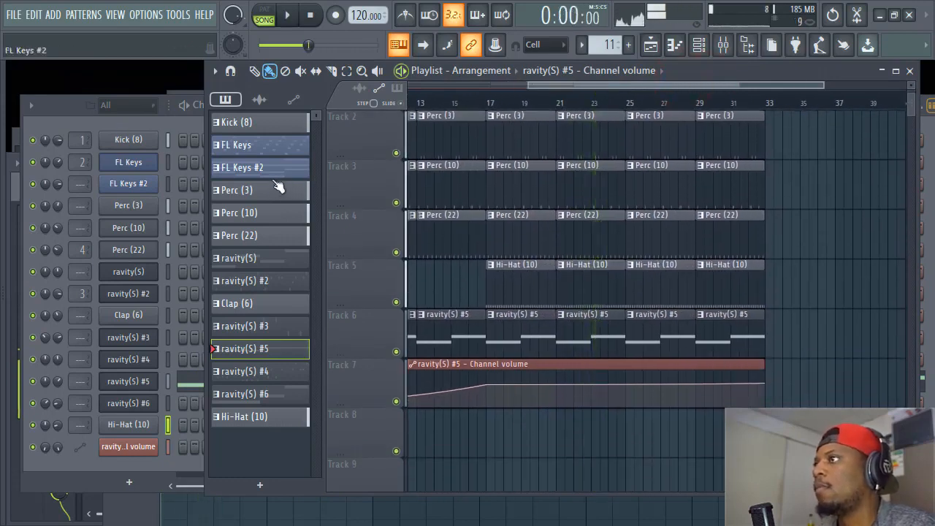
Fill Track 8 with FL Keys clips from bar 17 through bar 32.
mouse_move(270, 148)
mouse_down()
mouse_move(549, 434)
mouse_move(493, 433)
mouse_move(517, 448)
mouse_move(751, 442)
mouse_up()
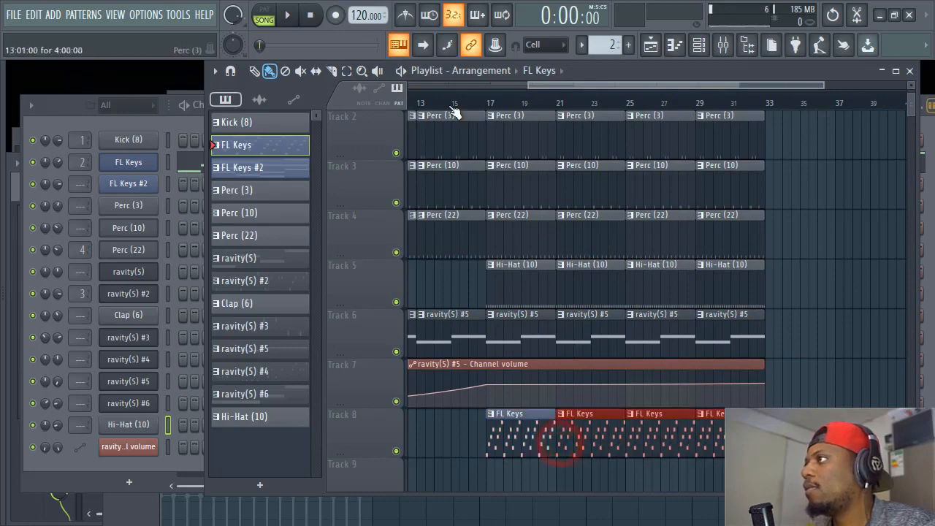
Play the arrangement from bar 17 to check the FL Keys layer, glancing at the channel rack, and stop playback.
click(486, 102)
scroll(511, 104, up, 4)
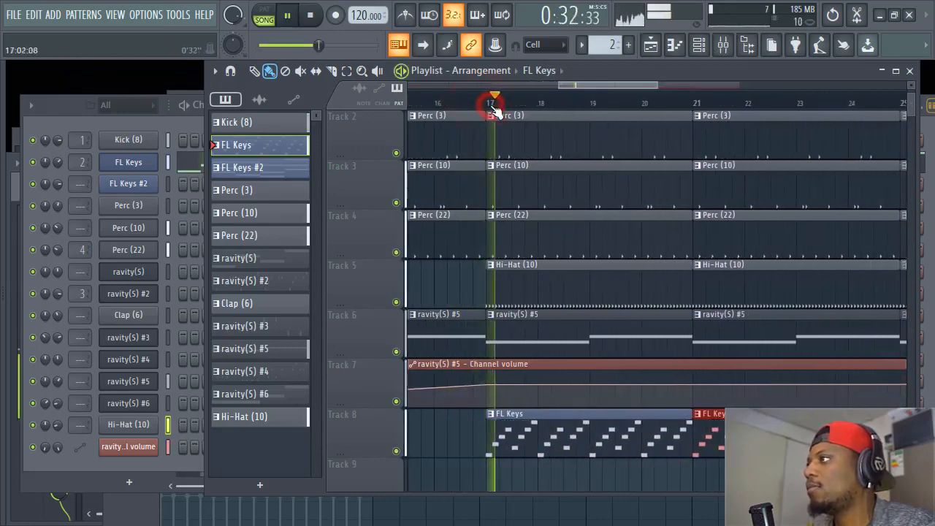
scroll(556, 104, down, 5)
drag(619, 87, 636, 87)
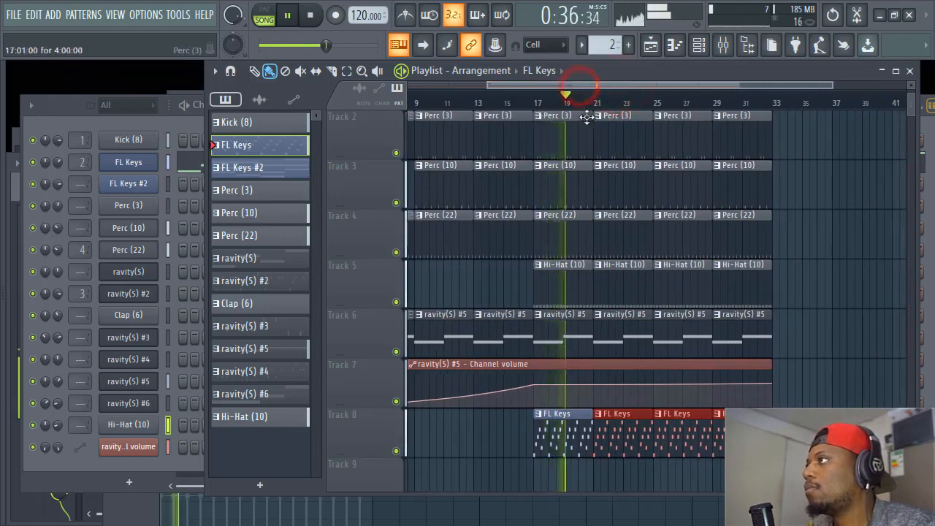
click(73, 109)
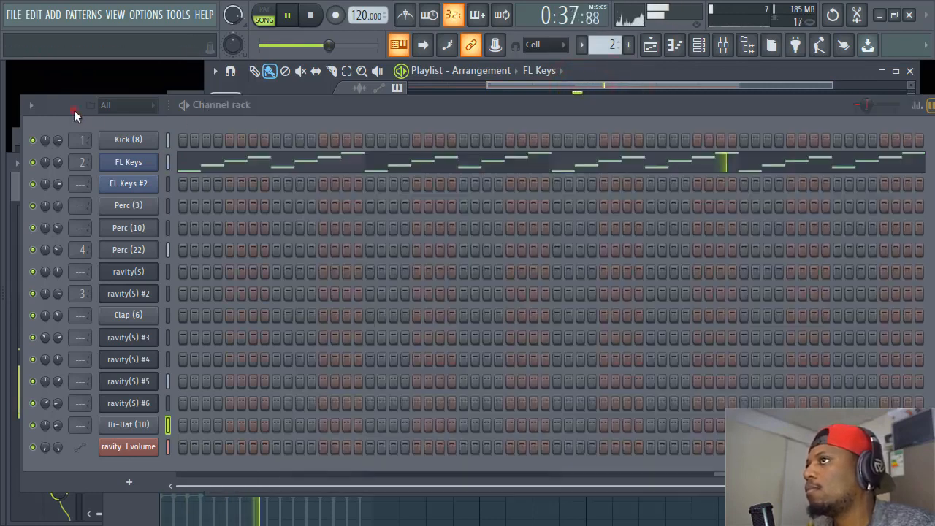
click(811, 70)
scroll(598, 100, up, 2)
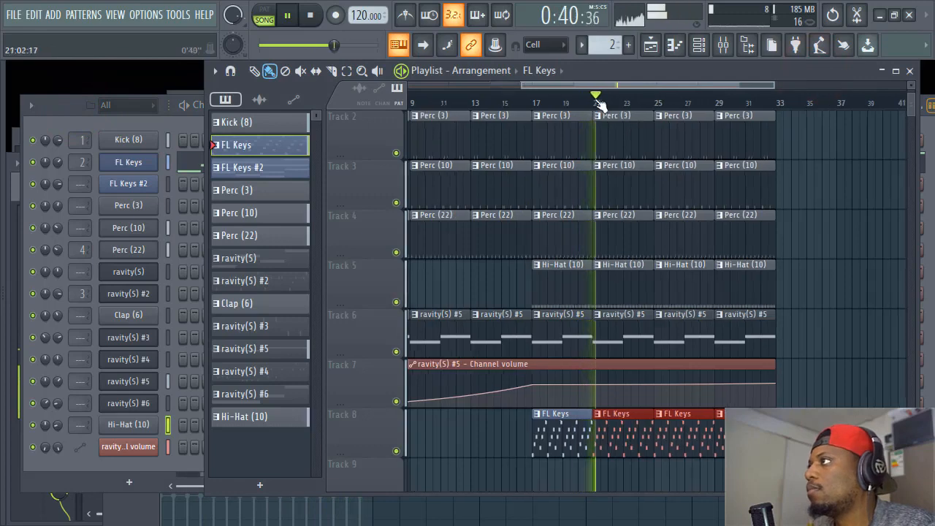
click(611, 86)
scroll(619, 97, down, 3)
scroll(650, 100, up, 3)
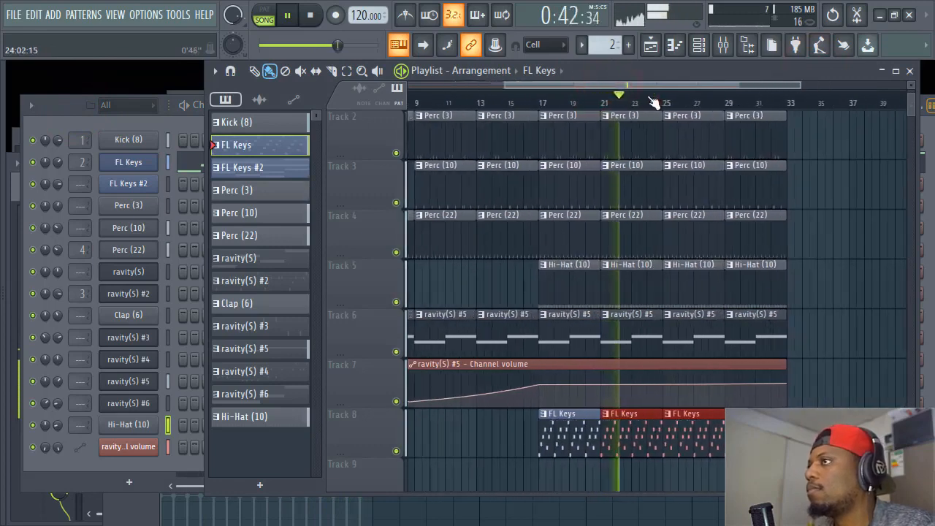
key(space)
Fill Track 9 with FL Keys #2 clips from bar 17 through bar 32.
scroll(540, 166, down, 1)
scroll(540, 166, down, 3)
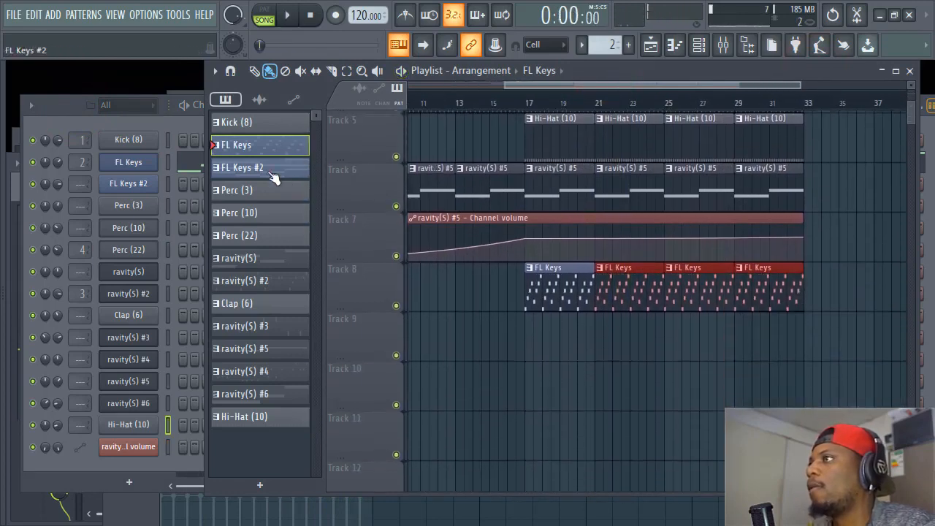
mouse_move(265, 167)
mouse_down()
mouse_move(563, 324)
mouse_move(536, 334)
mouse_move(555, 321)
mouse_move(733, 298)
mouse_up()
Play the arrangement from bar 17 with the FL Keys #2 layer, maximize the playlist, and stop playback.
click(537, 100)
key(space)
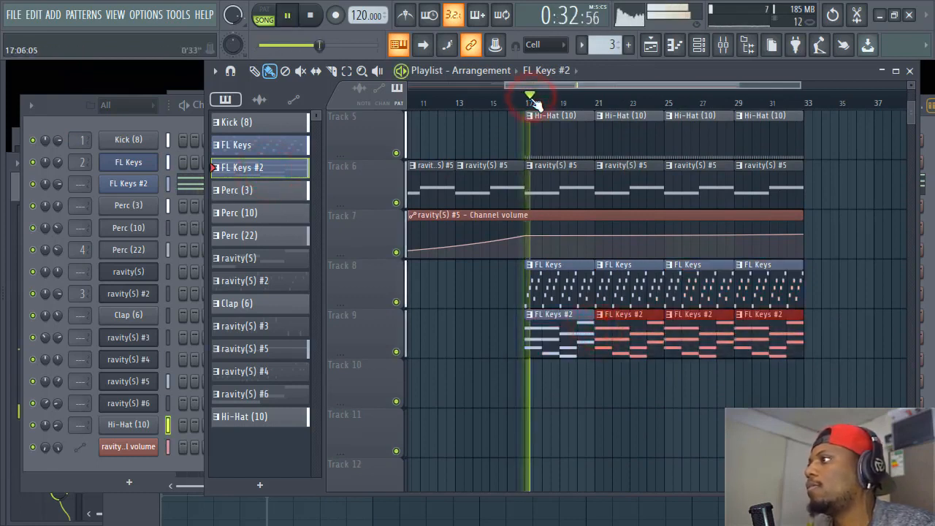
scroll(537, 103, down, 3)
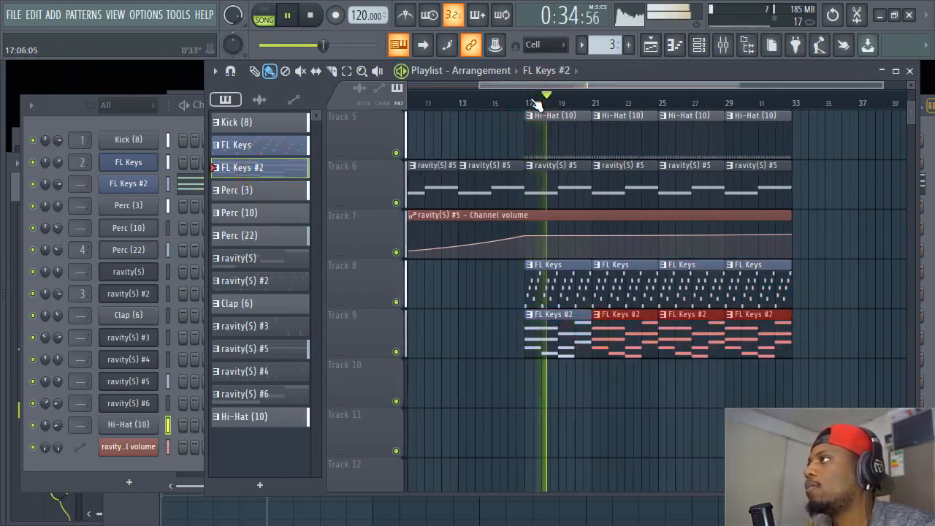
scroll(539, 102, up, 2)
scroll(542, 84, up, 1)
drag(583, 77, 541, 78)
scroll(585, 98, down, 4)
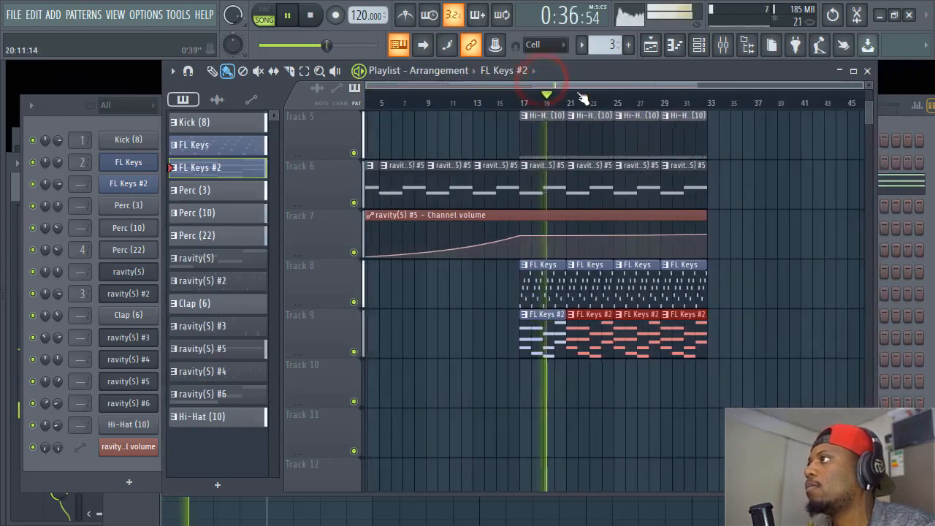
double_click(605, 75)
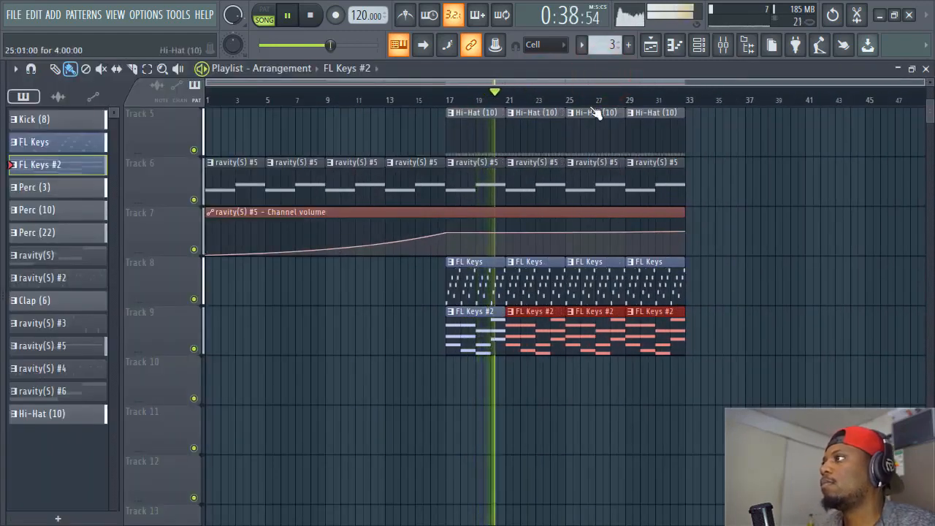
key(space)
Move all four FL Keys #2 clips on Track 9 to bars 33 through 48.
drag(732, 284, 498, 307)
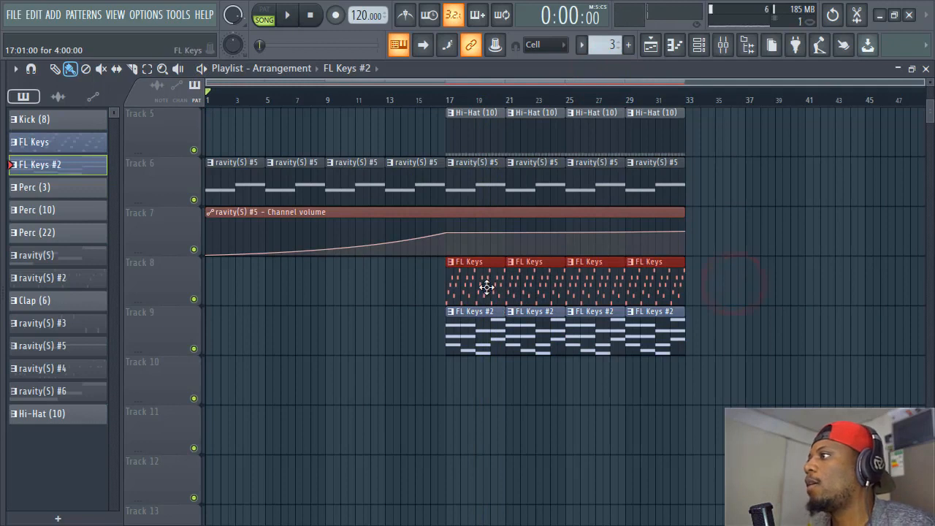
drag(770, 361, 409, 354)
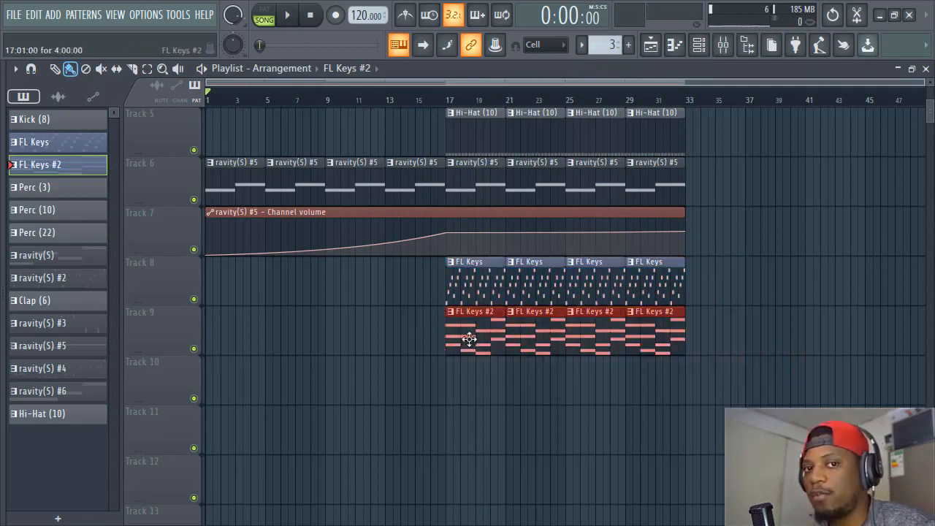
drag(473, 334, 714, 324)
scroll(639, 108, down, 2)
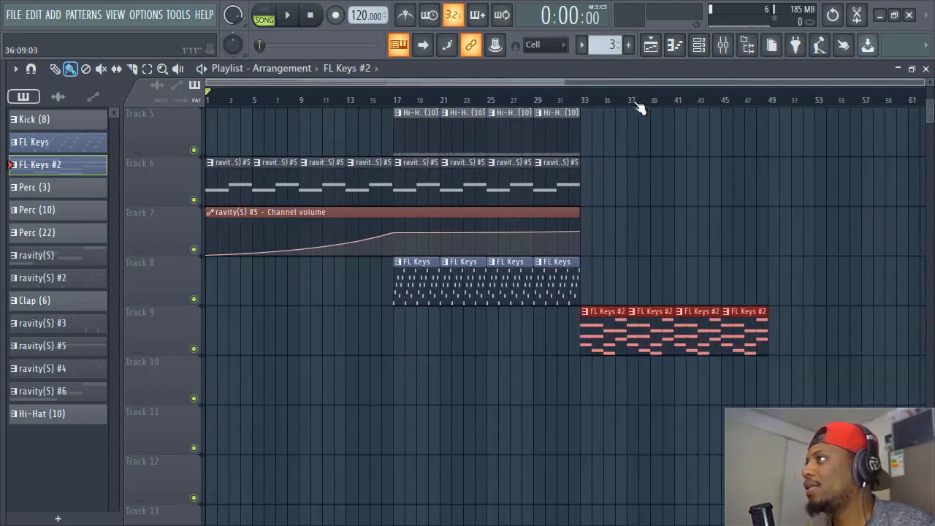
Duplicate the four FL Keys clips on Track 8 into bars 33 through 48.
scroll(605, 196, up, 3)
scroll(593, 275, down, 2)
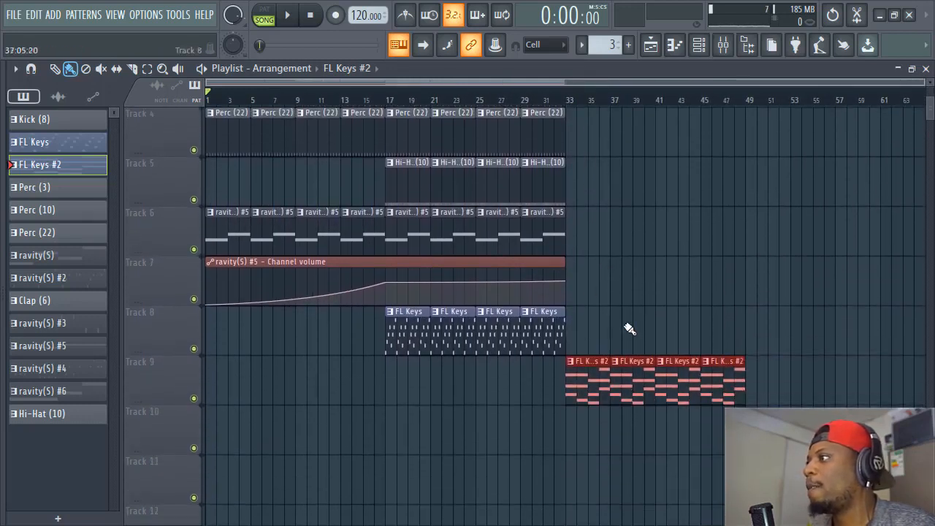
drag(628, 328, 386, 341)
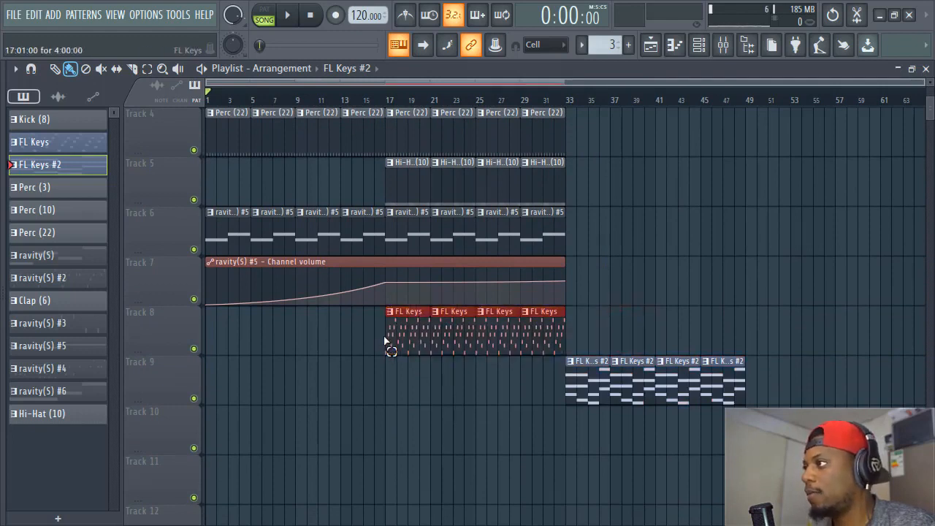
key(ctrl+b)
Duplicate the bar 17 to 32 clips on Tracks 1 through 6 into bars 33 through 48, and reduce the track height.
scroll(664, 211, up, 3)
drag(615, 378, 400, 123)
key(ctrl+b)
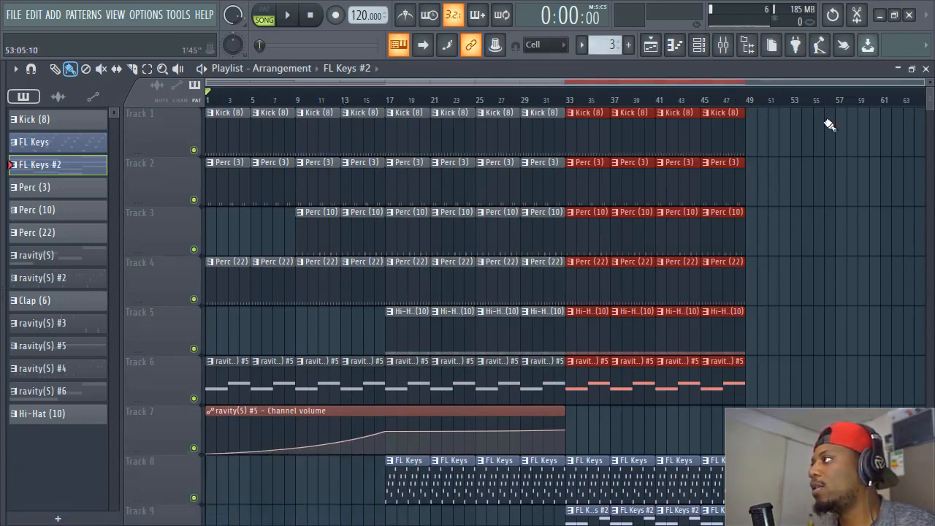
drag(929, 84, 929, 80)
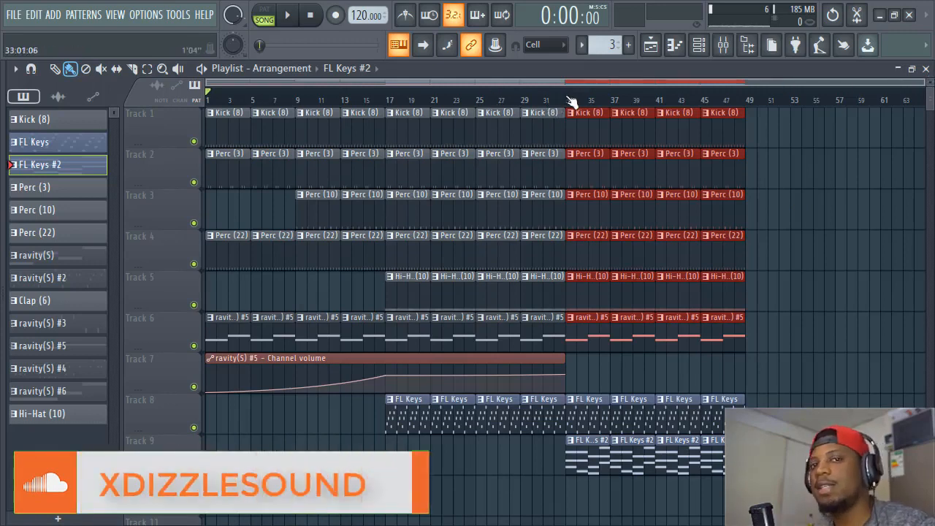
Play the new section from bar 33, restore the playlist to a floating window, make it taller, and stop playback.
click(734, 99)
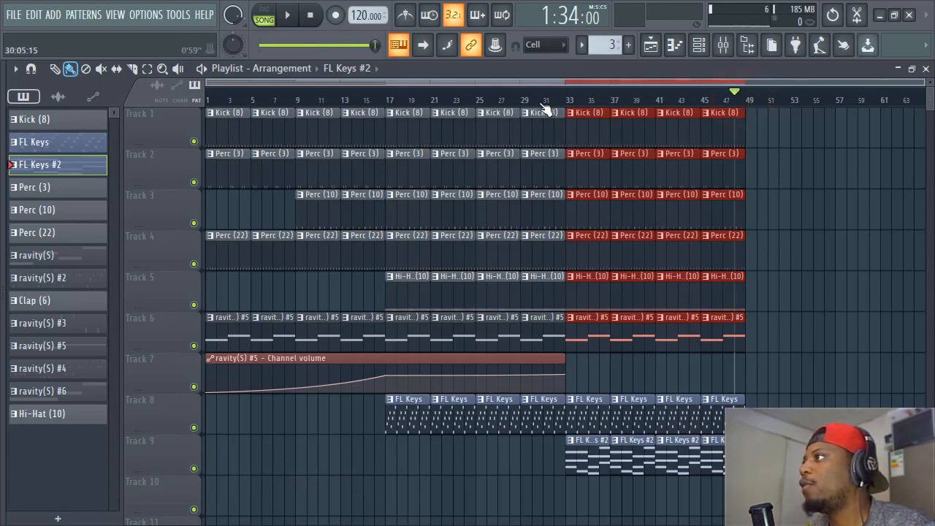
key(space)
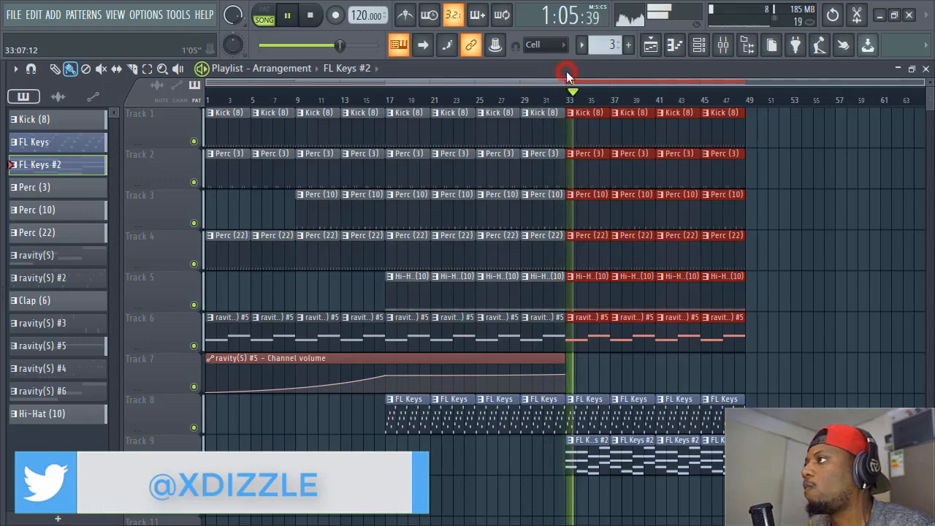
double_click(567, 72)
scroll(755, 170, down, 3)
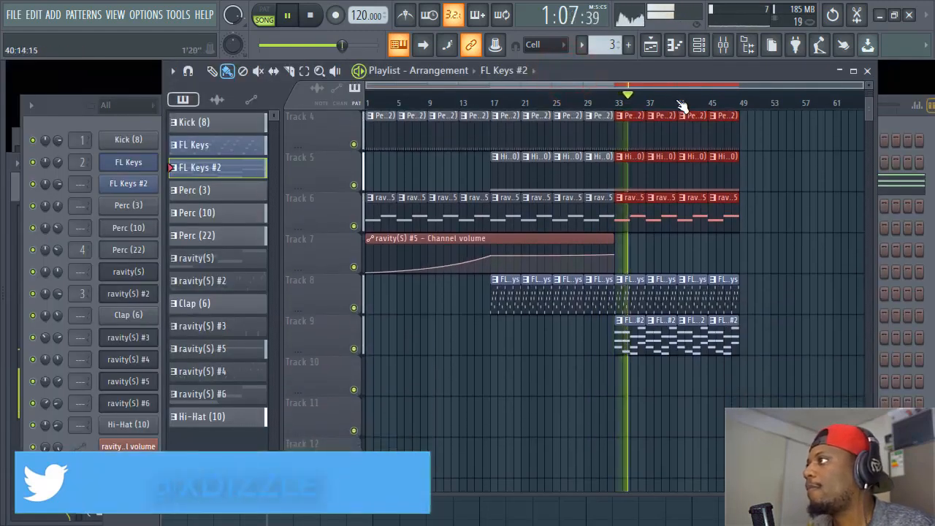
scroll(764, 175, up, 2)
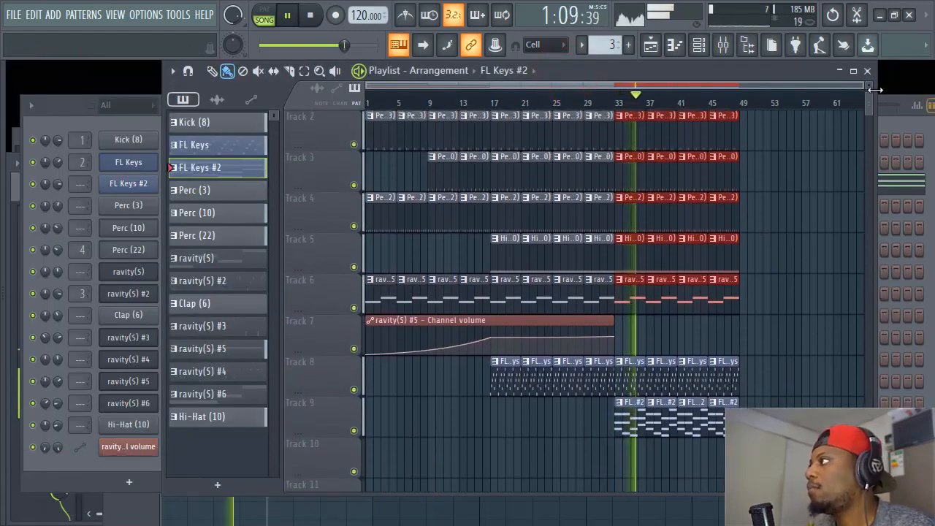
drag(810, 494, 810, 524)
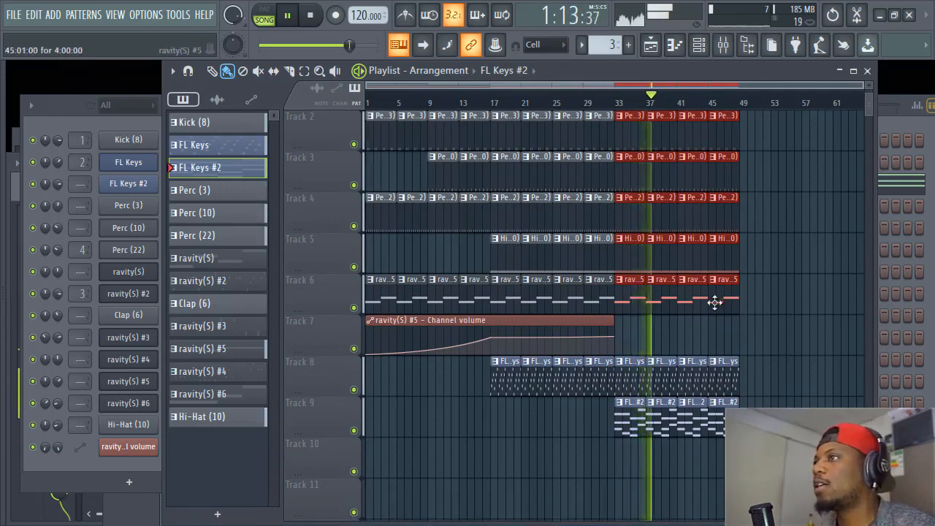
click(63, 108)
click(796, 67)
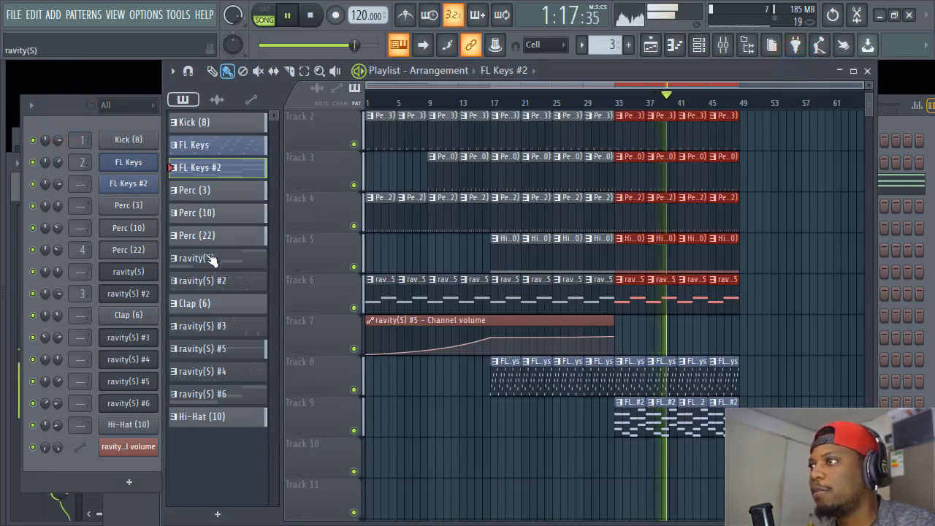
key(space)
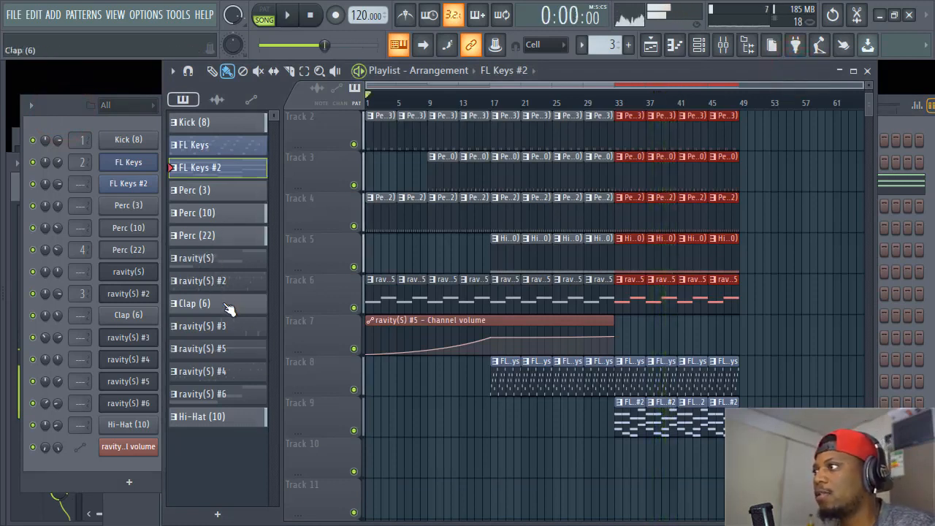
Fill Track 10 with Clap (6) clips from bar 1 through bar 48, and audition them from bar 1 and bar 33.
mouse_move(227, 305)
mouse_down()
mouse_move(528, 483)
mouse_move(483, 456)
mouse_move(399, 447)
mouse_move(378, 458)
mouse_move(369, 454)
mouse_move(717, 460)
mouse_up()
key(space)
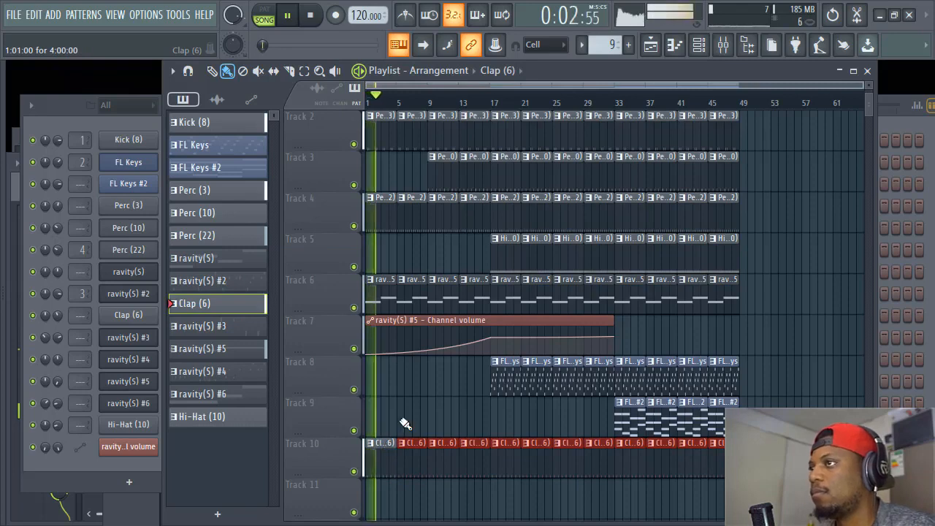
click(49, 102)
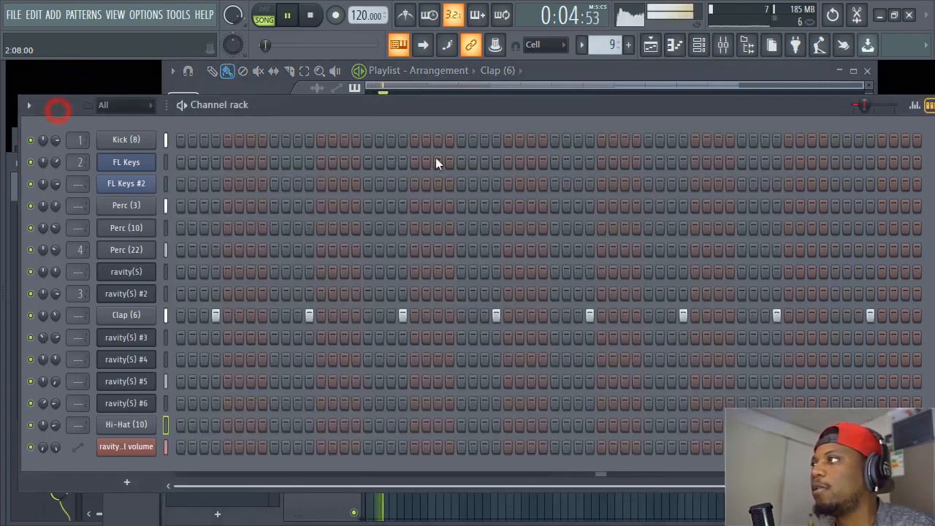
click(612, 76)
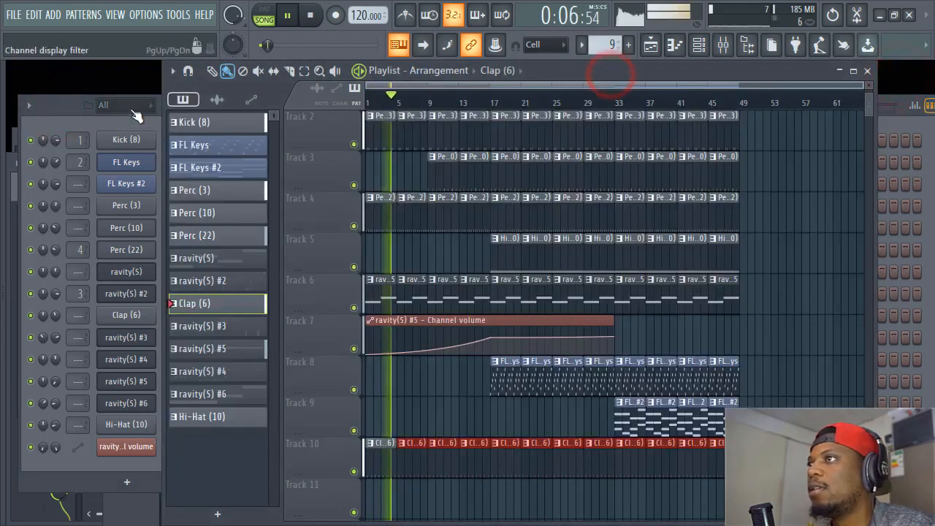
click(618, 93)
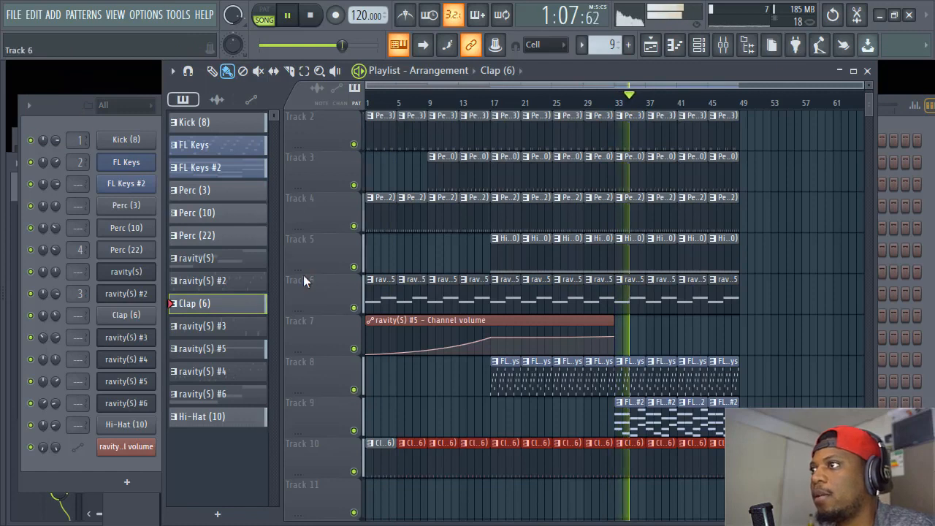
key(space)
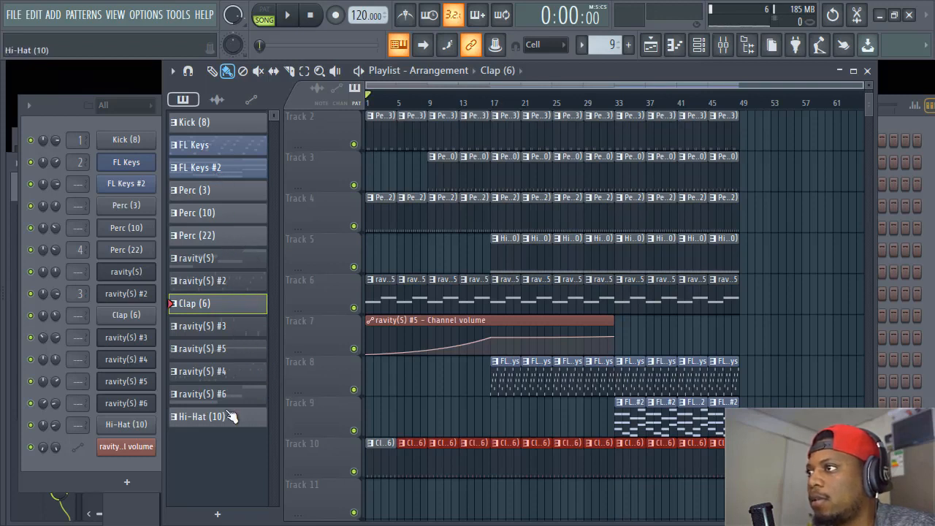
Fill Track 11 with ravity(S) #6 clips from bar 49 through bar 64, add ravity(S) #2 clips on Track 12 from bar 49, and audition them.
drag(223, 395, 773, 494)
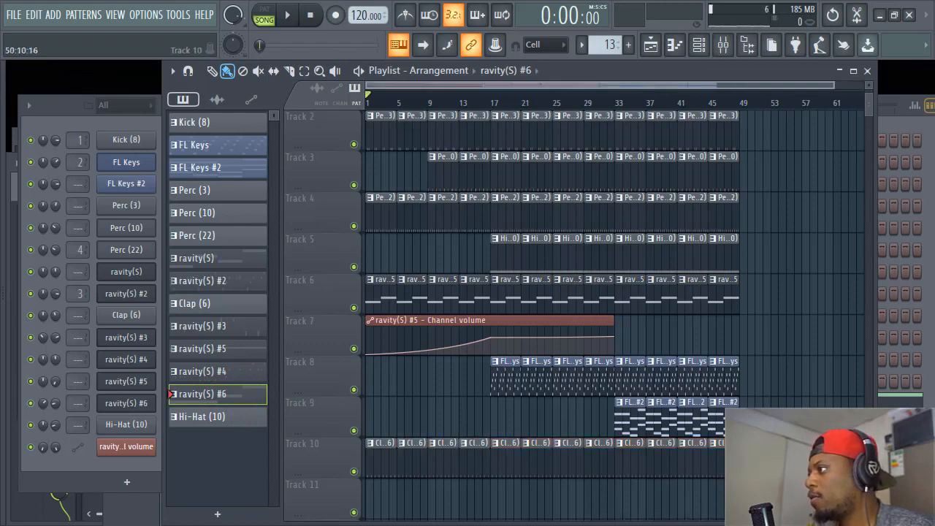
scroll(774, 494, down, 2)
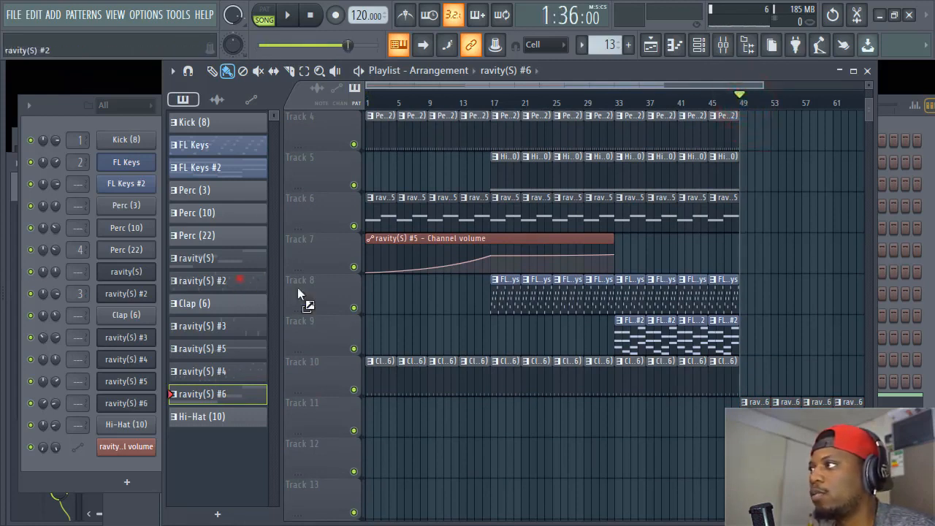
drag(298, 288, 750, 440)
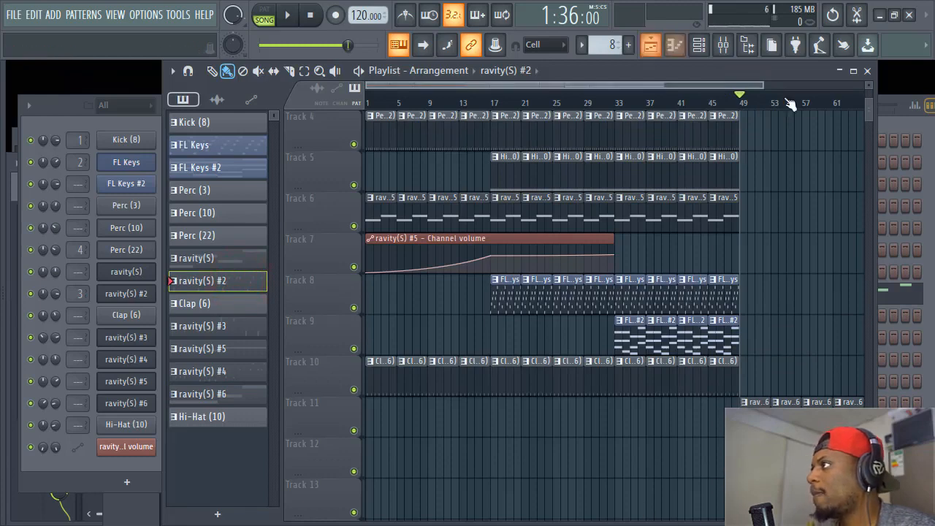
click(748, 102)
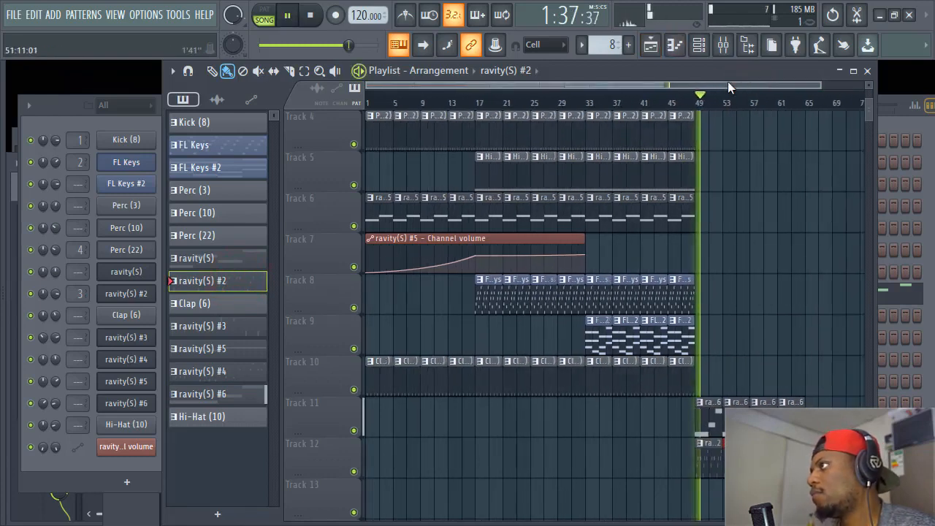
key(space)
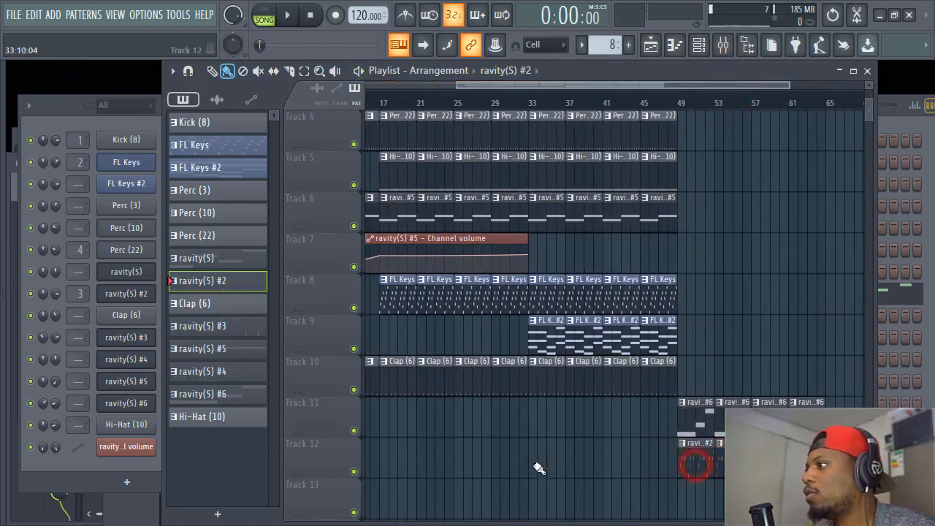
Paint ravity(S) #2 clips on Track 12 from bar 33 up to bar 49, and open the pattern in the piano roll.
drag(533, 465, 671, 468)
double_click(541, 463)
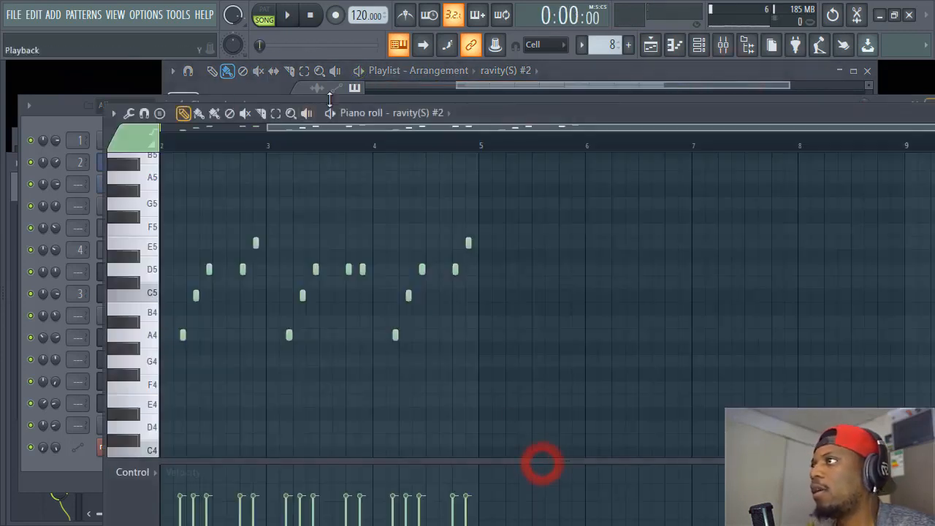
Create a volume automation clip for the ravity(S) #2 channel, shape it as a gradual rise, and place it on Track 13 starting just before bar 33.
click(64, 107)
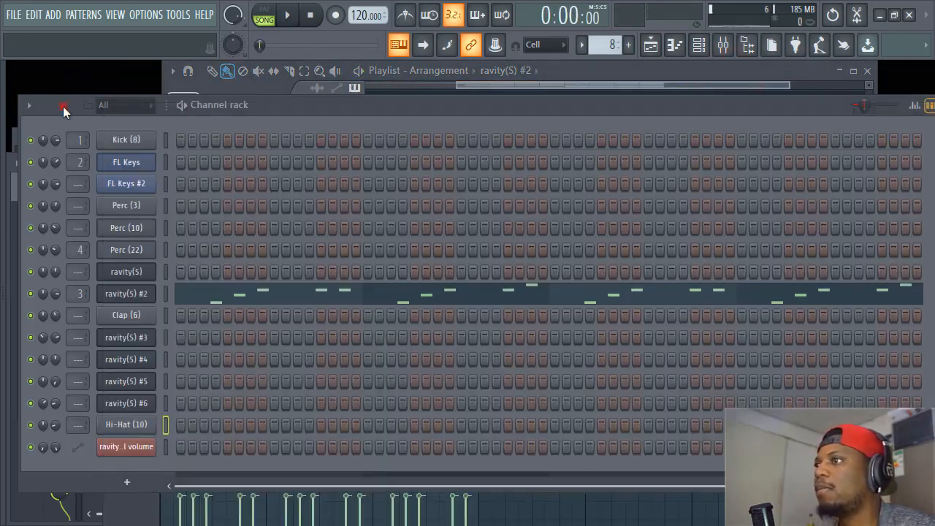
right_click(53, 288)
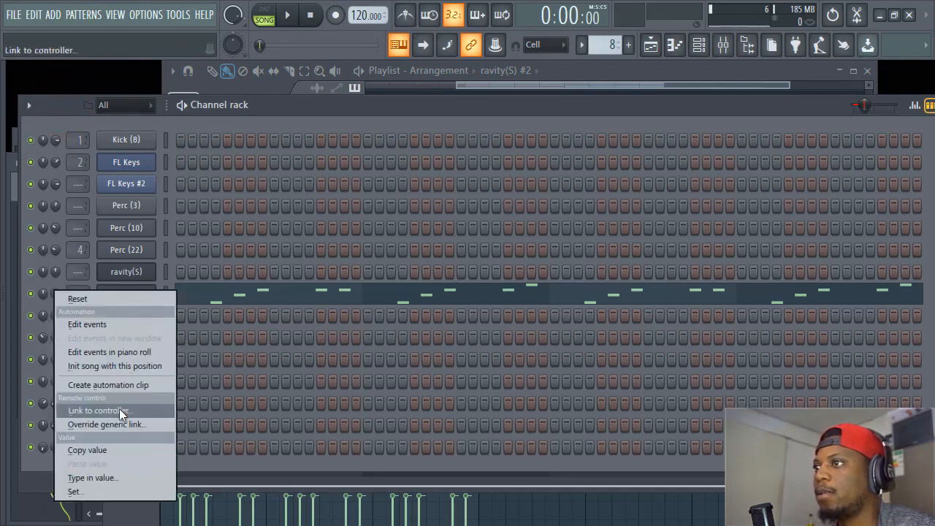
click(120, 387)
click(773, 67)
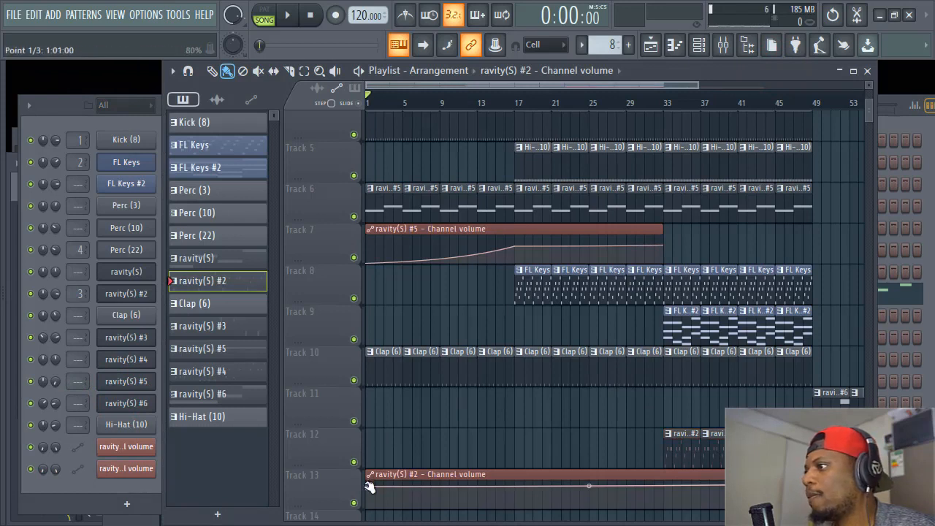
drag(369, 488, 687, 513)
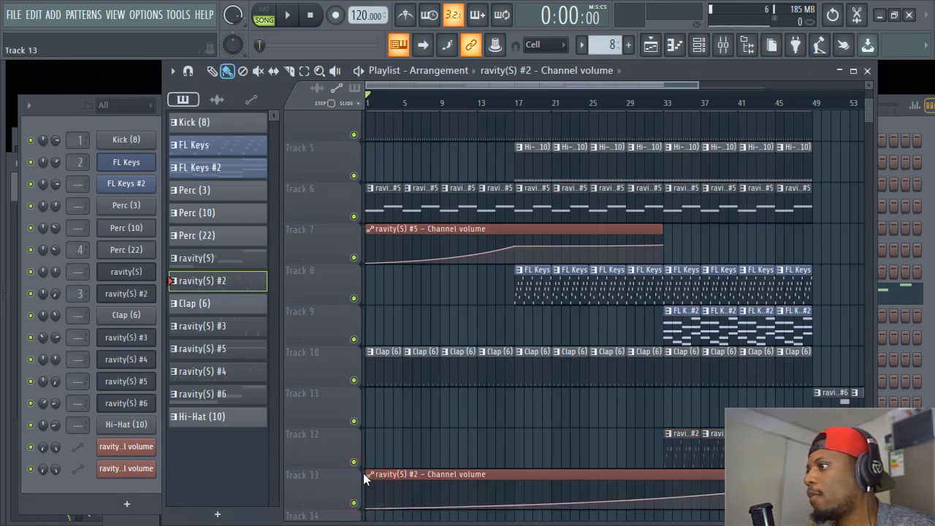
drag(364, 479, 658, 478)
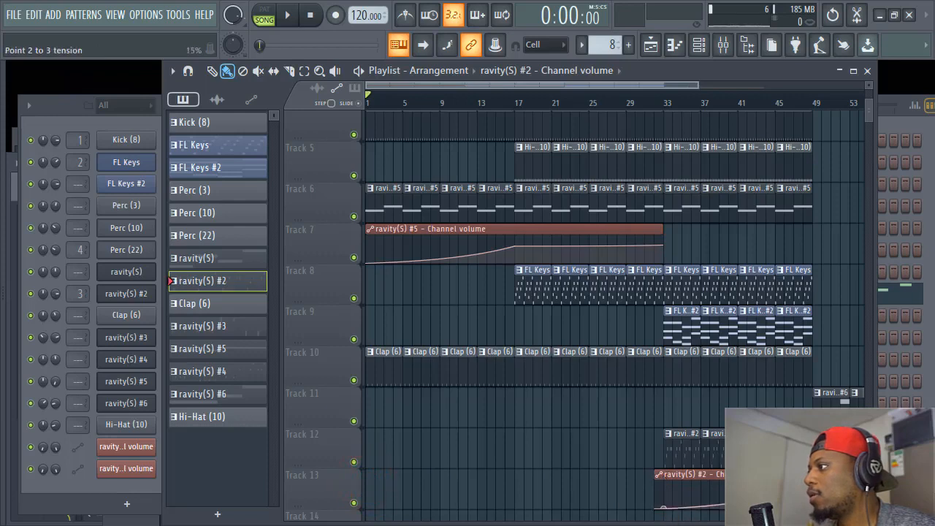
Play the arrangement from around bar 44 to hear the ravity(S) #2 volume automation.
click(769, 102)
key(space)
scroll(772, 99, down, 2)
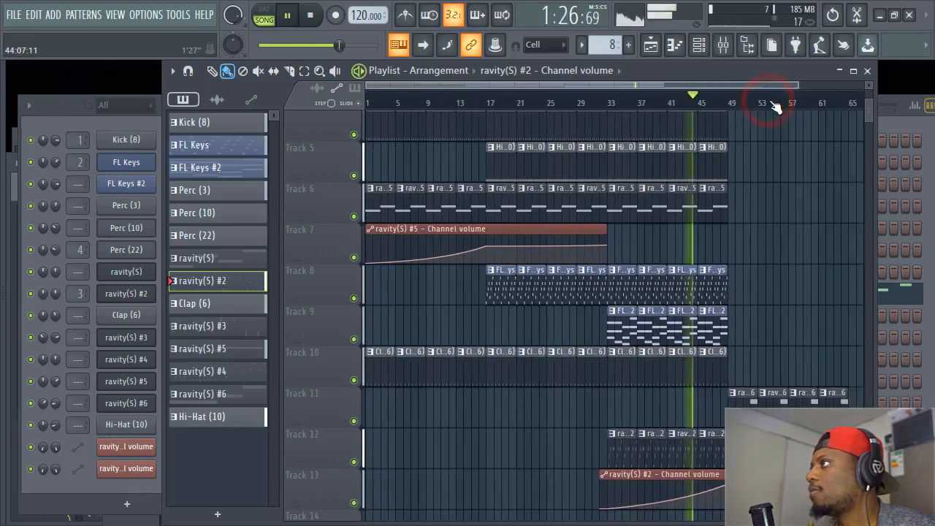
scroll(707, 98, up, 3)
scroll(628, 99, down, 3)
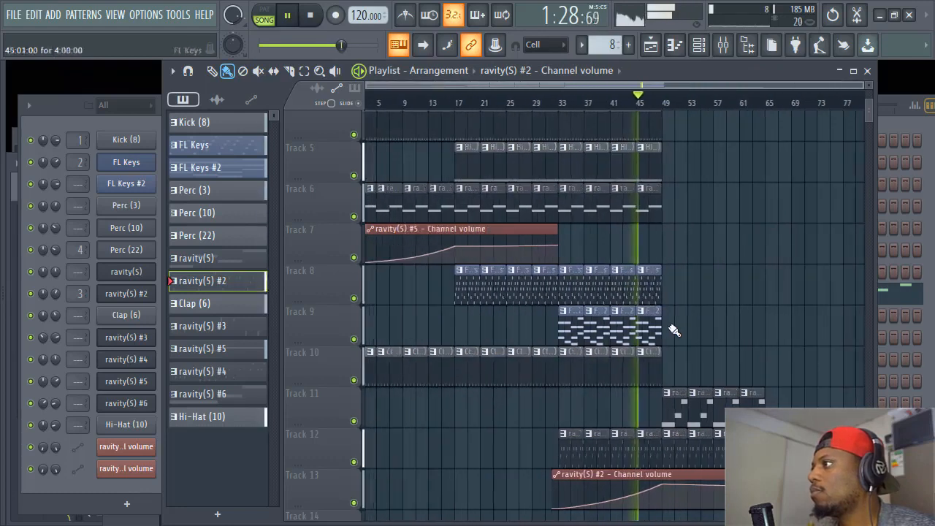
Duplicate the bar 33 to 48 clips on Tracks 1 to 10, skipping Track 7, into bars 49 to 64.
drag(703, 388, 573, 116)
key(ctrl+b)
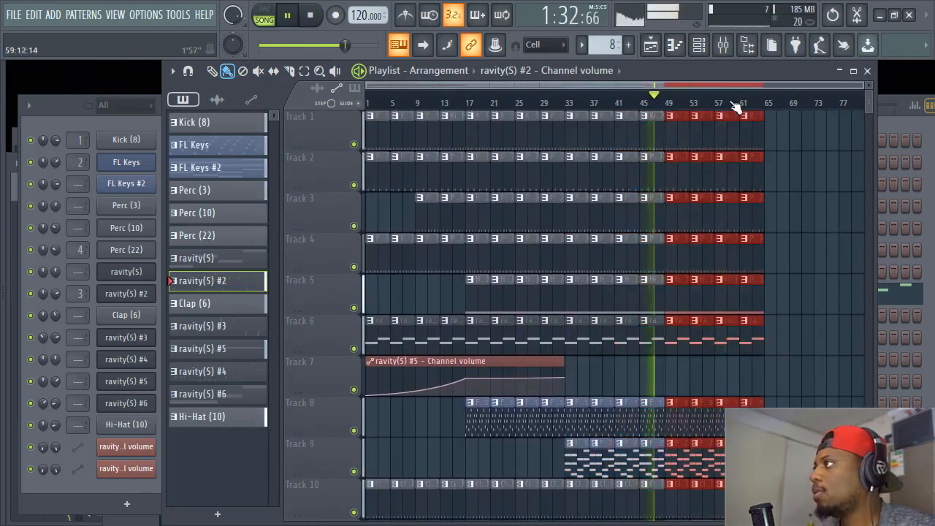
drag(868, 86, 868, 85)
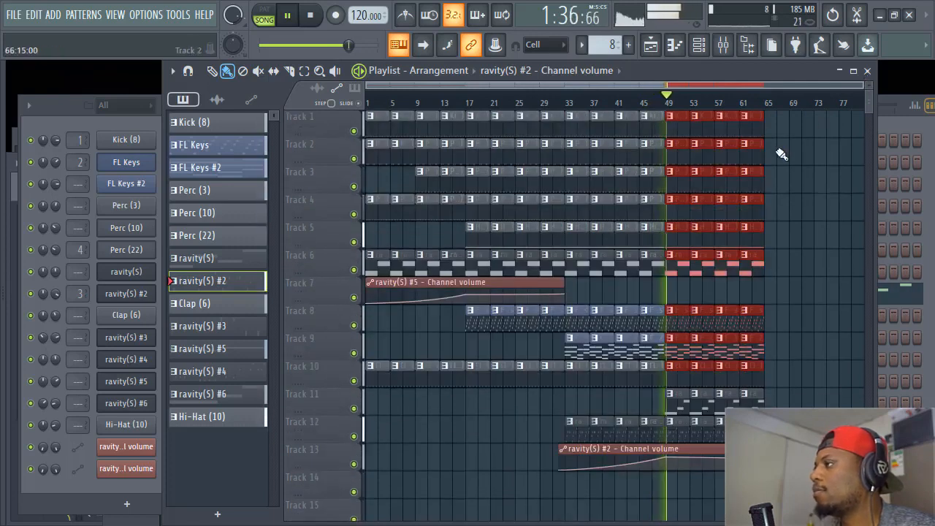
Inspect the ravity(S) #6 pattern's notes and its channel volume, and return to the playlist.
double_click(673, 403)
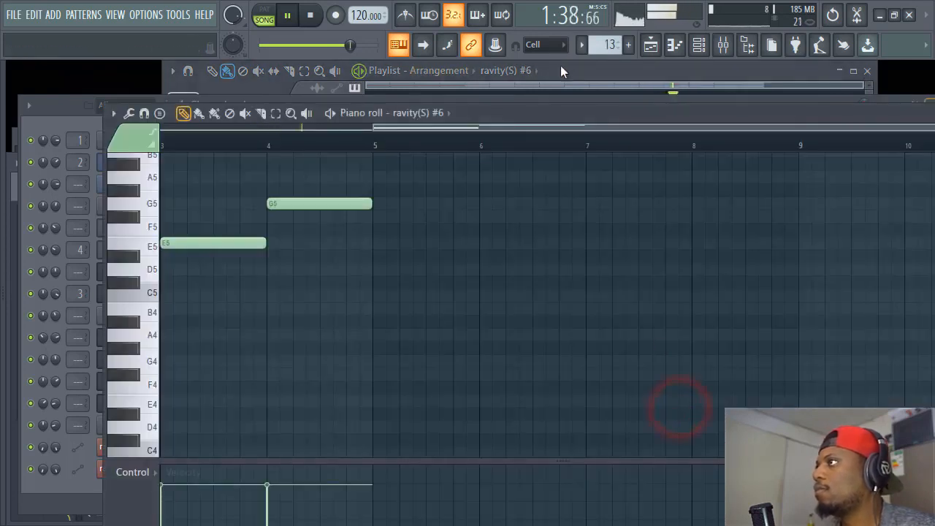
click(58, 101)
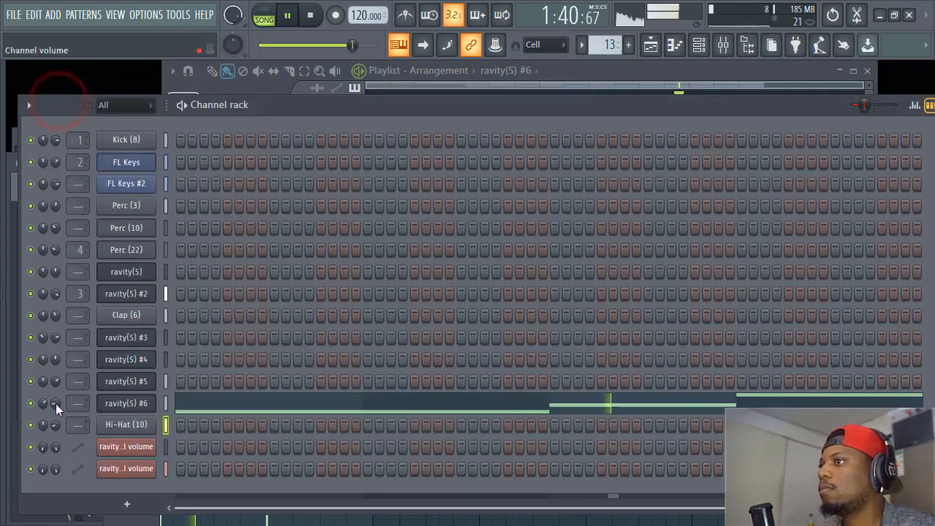
click(697, 47)
click(729, 86)
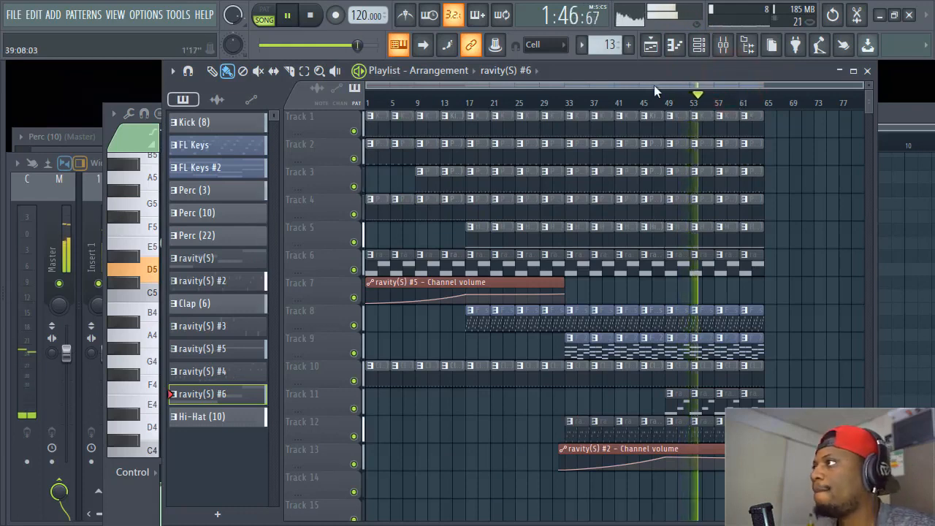
click(733, 83)
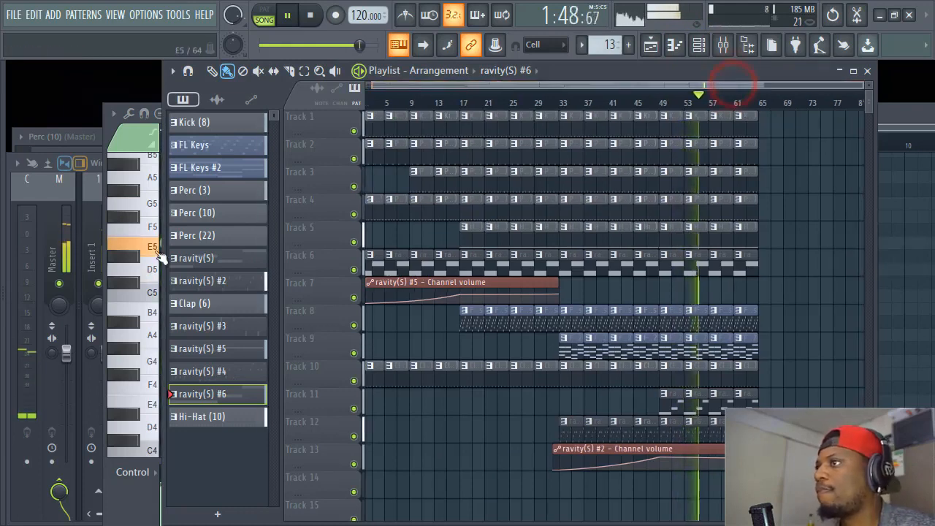
Add two ravity(S) #3 clips on Track 7 at bars 57 and 61.
drag(235, 326, 713, 293)
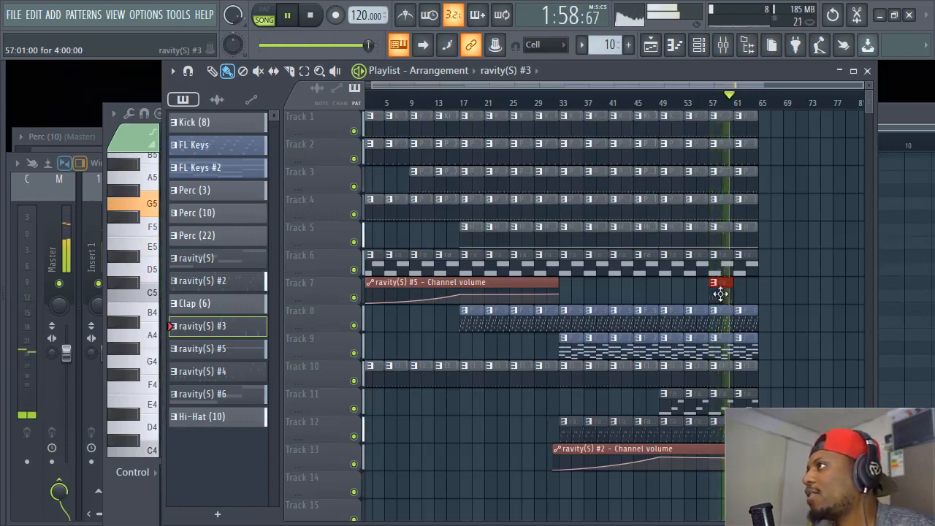
click(740, 294)
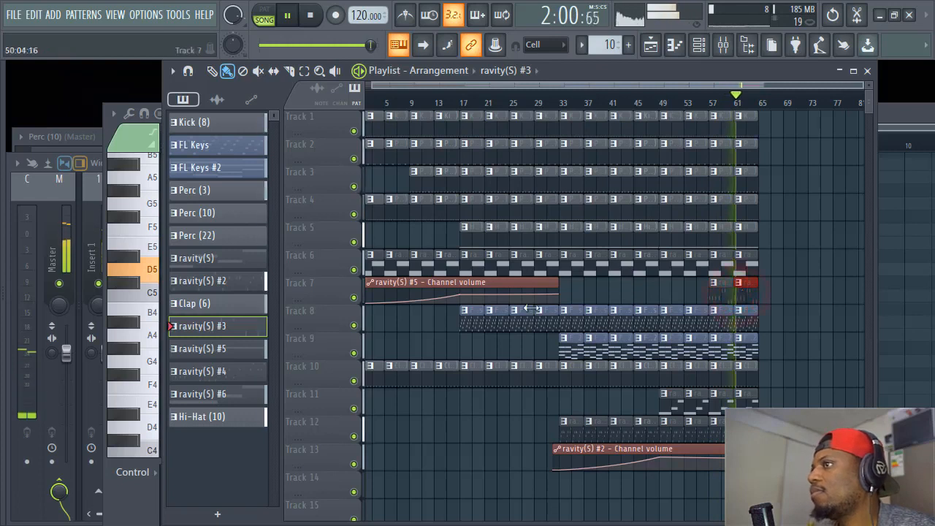
Fill Track 14 with ravity(S) #4 clips from bar 49 through bar 64 and audition them.
click(219, 371)
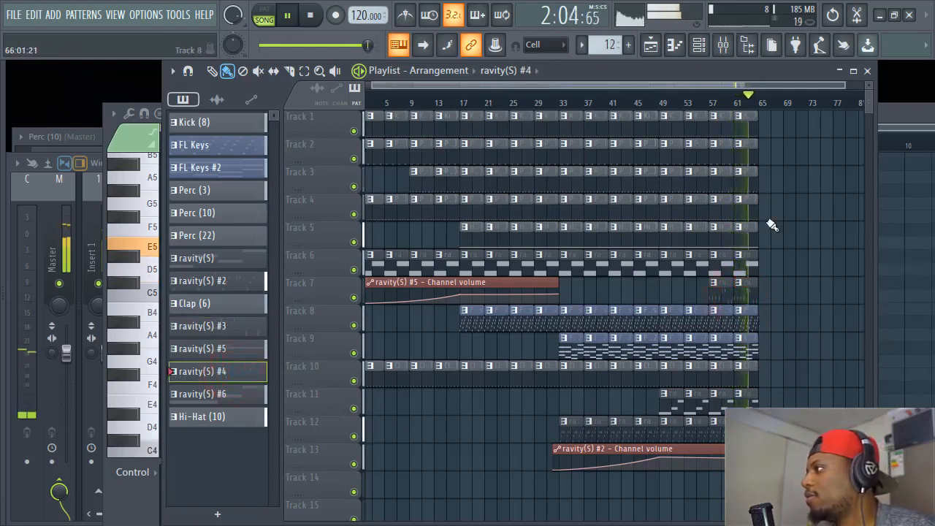
click(765, 103)
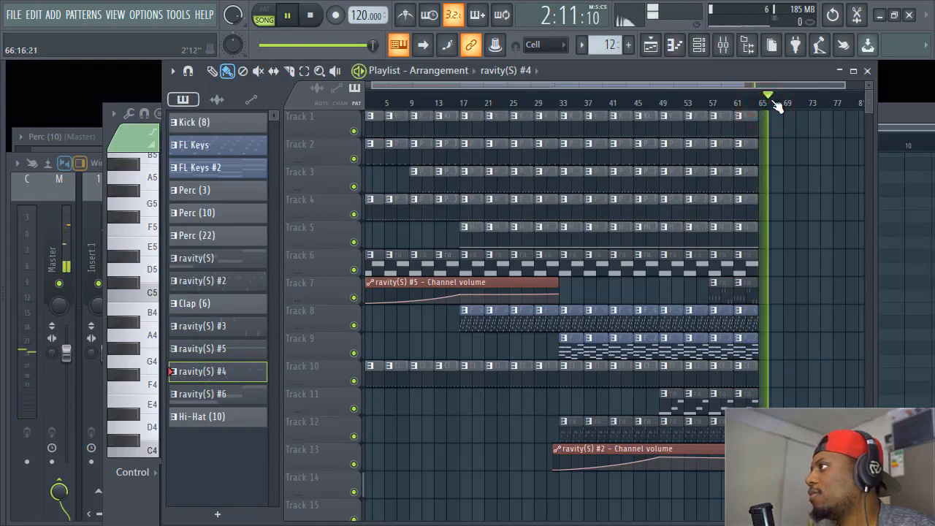
key(space)
scroll(763, 92, up, 3)
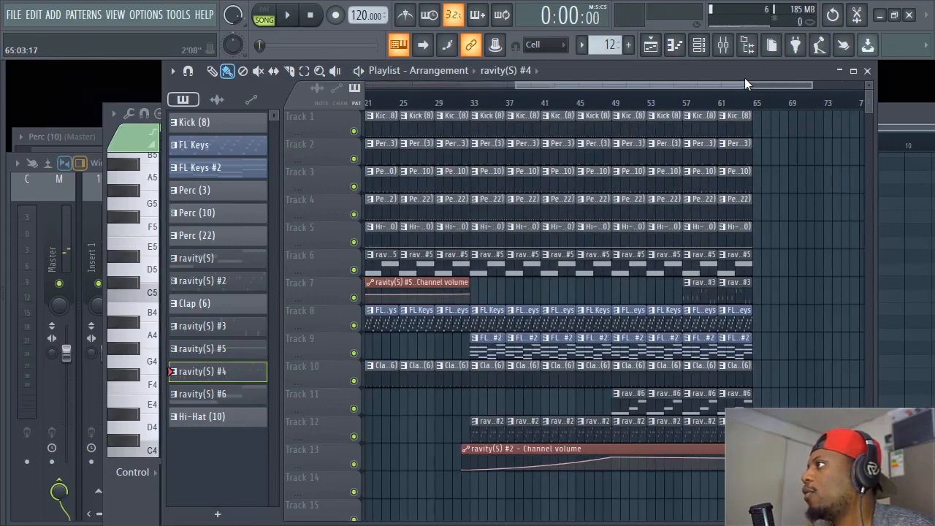
scroll(760, 102, down, 4)
click(757, 429)
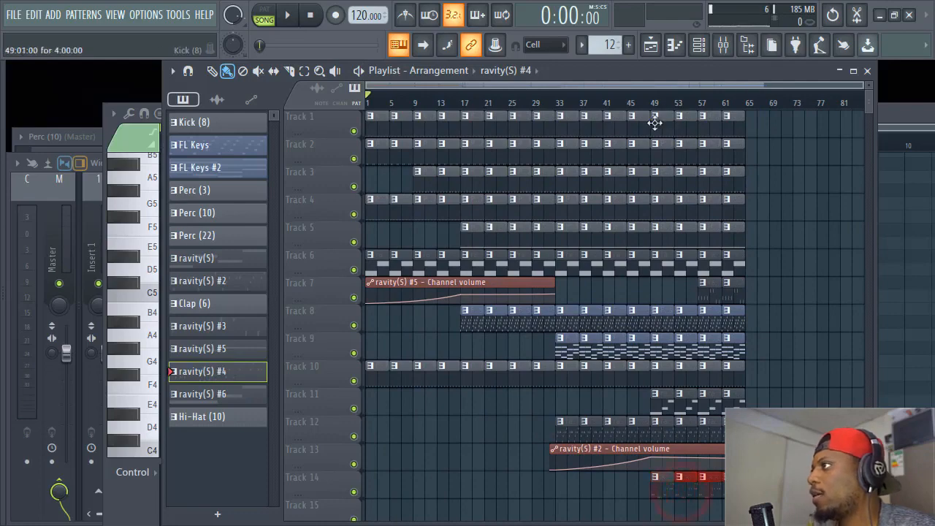
key(space)
scroll(664, 105, up, 3)
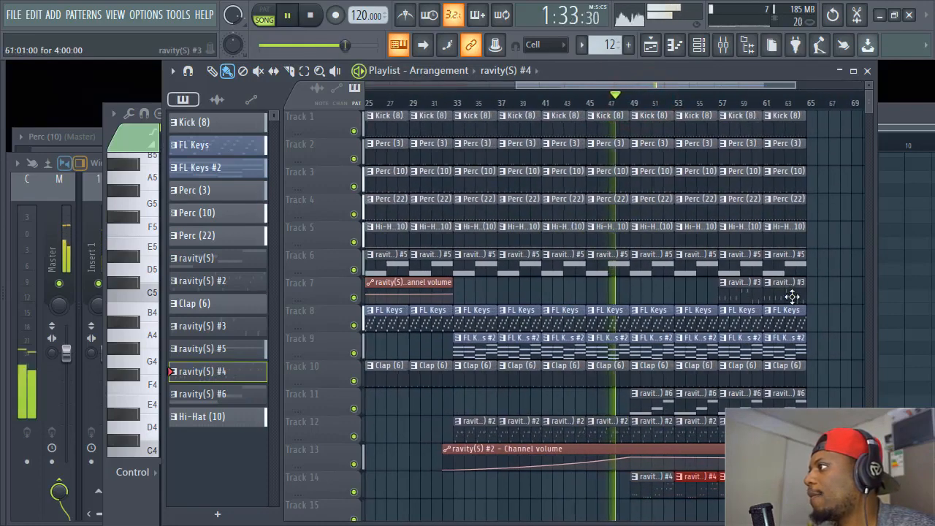
scroll(722, 98, down, 3)
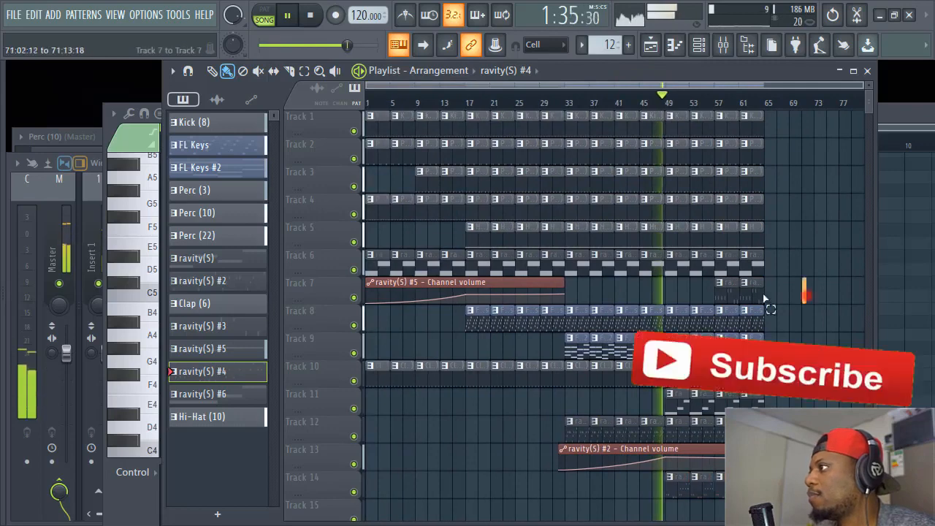
Move the two ravity(S) #3 clips on Track 7 to bar 65 and extend them with two more clips through bar 80.
drag(735, 291, 776, 293)
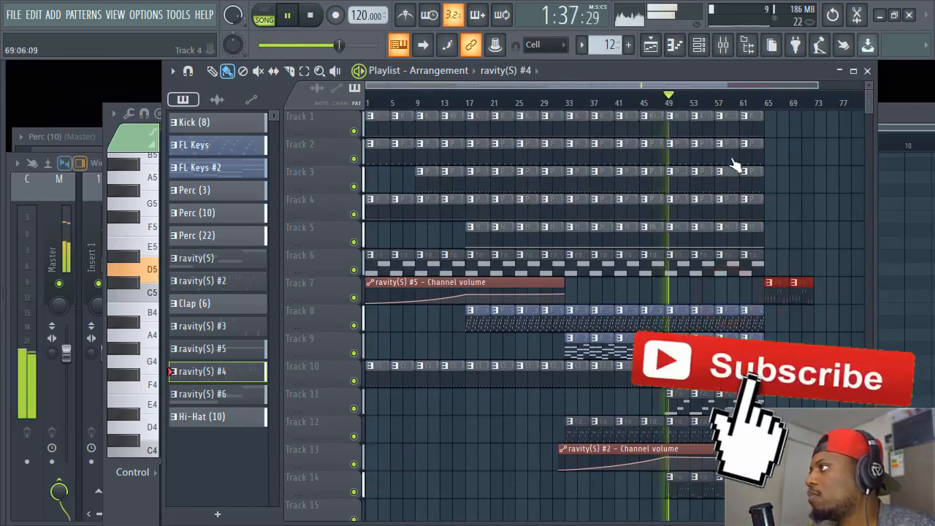
scroll(720, 105, down, 1)
drag(708, 84, 737, 87)
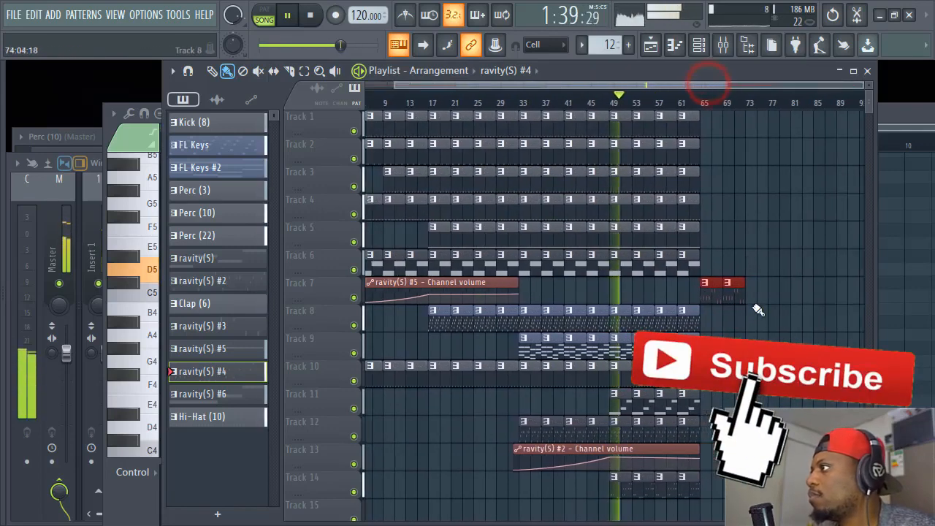
drag(750, 300, 777, 298)
right_click(772, 293)
right_click(749, 296)
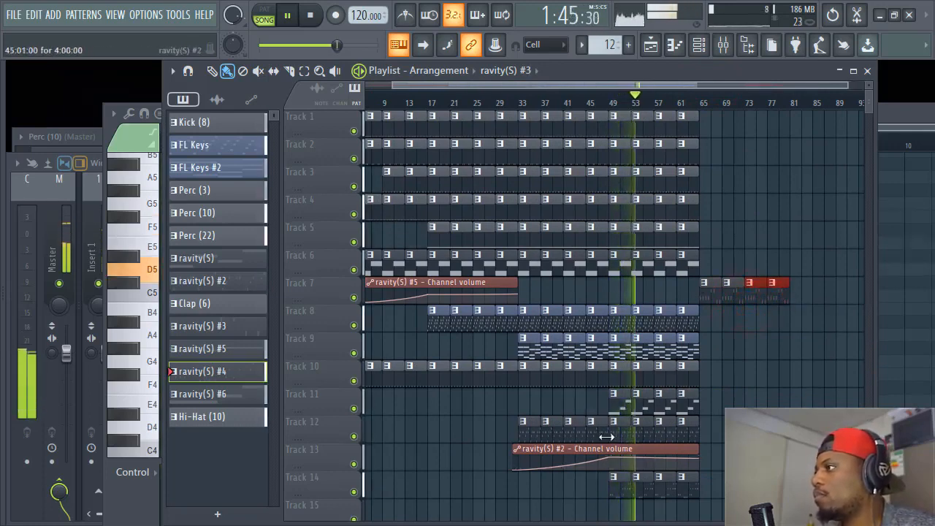
Regroup the lower tracks: ravity(S) #4 clips on Track 13, ravity(S) #5 volume automation on Track 14, and ravity(S) #2 volume automation on Track 15.
scroll(745, 397, down, 1)
scroll(744, 397, down, 1)
drag(597, 393, 617, 403)
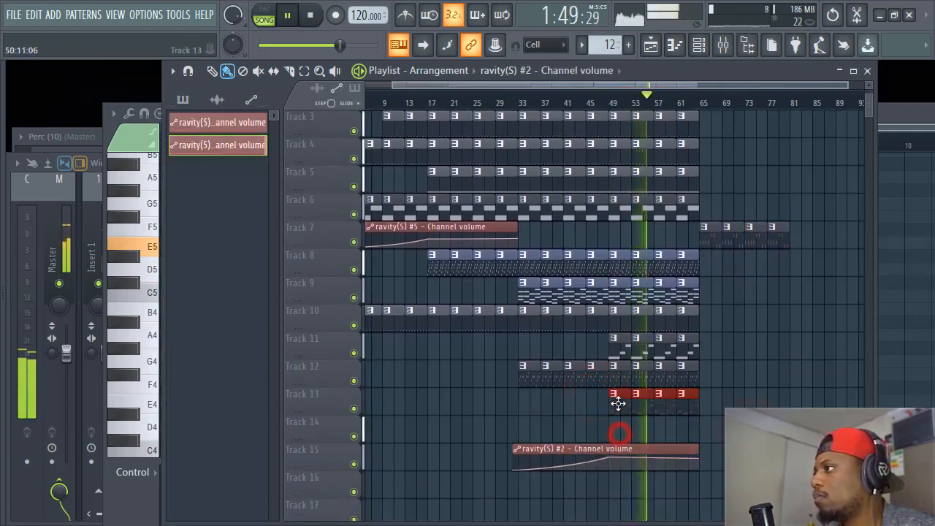
drag(459, 229, 467, 426)
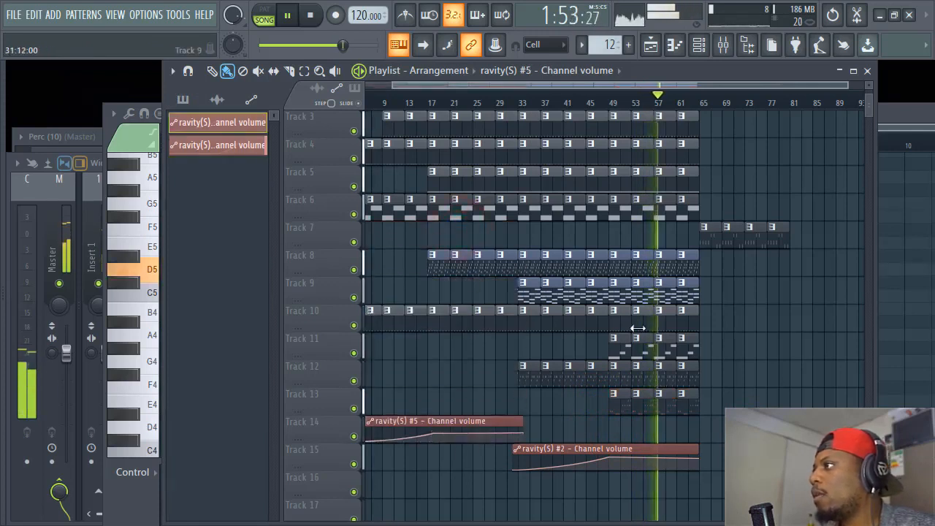
Shift all clips on Tracks 8 to 13 up by one track to close the gap on Track 7.
drag(689, 436, 372, 251)
drag(717, 408, 358, 274)
scroll(521, 103, down, 2)
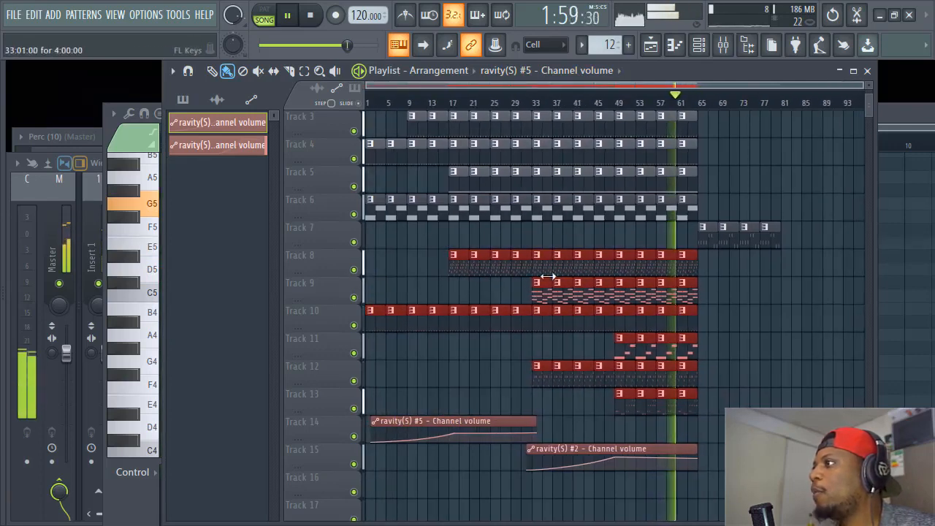
drag(540, 268, 539, 236)
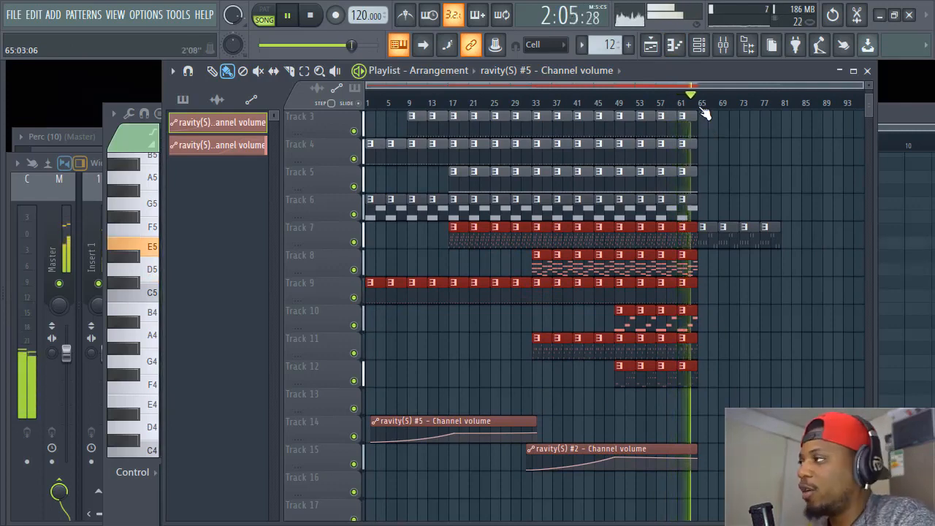
Listen to the end of the section at bar 65, stop playback, and review the layout of all tracks.
scroll(697, 107, up, 2)
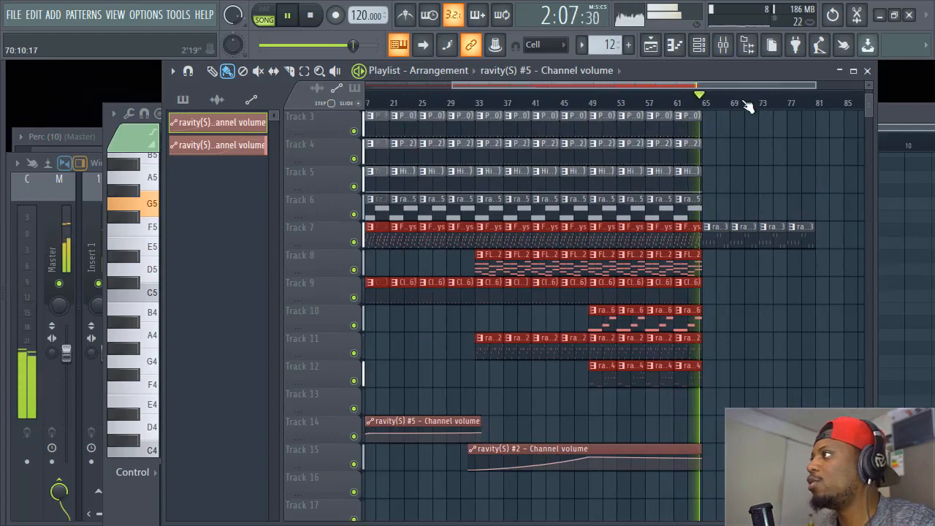
scroll(748, 106, down, 2)
scroll(757, 146, up, 1)
scroll(757, 146, up, 2)
key(space)
scroll(867, 86, down, 1)
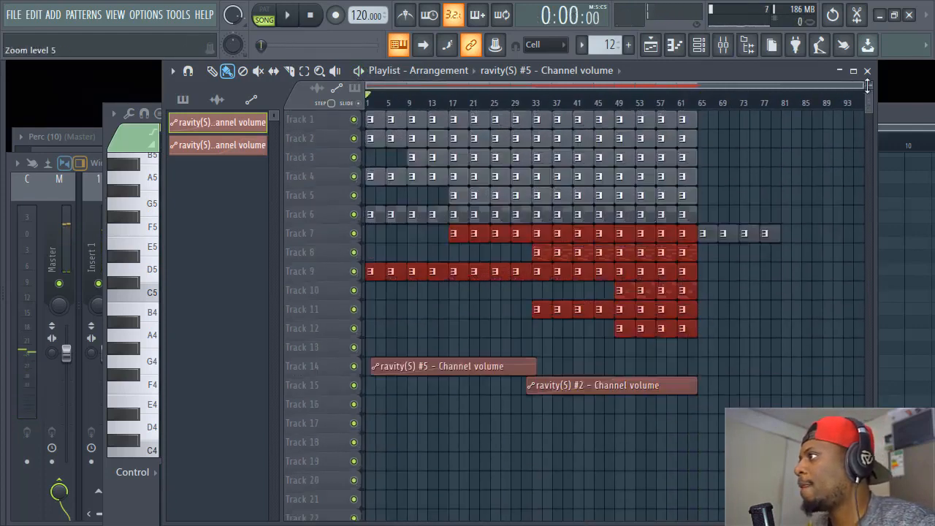
scroll(870, 85, up, 3)
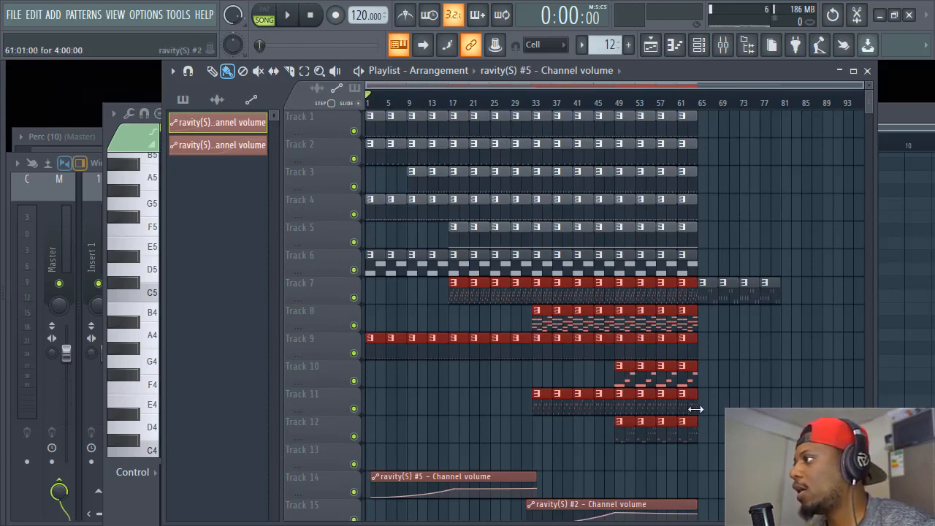
Move the four ravity(S) #3 clips from Track 7 down to Track 13, starting at bar 65.
drag(698, 464, 625, 150)
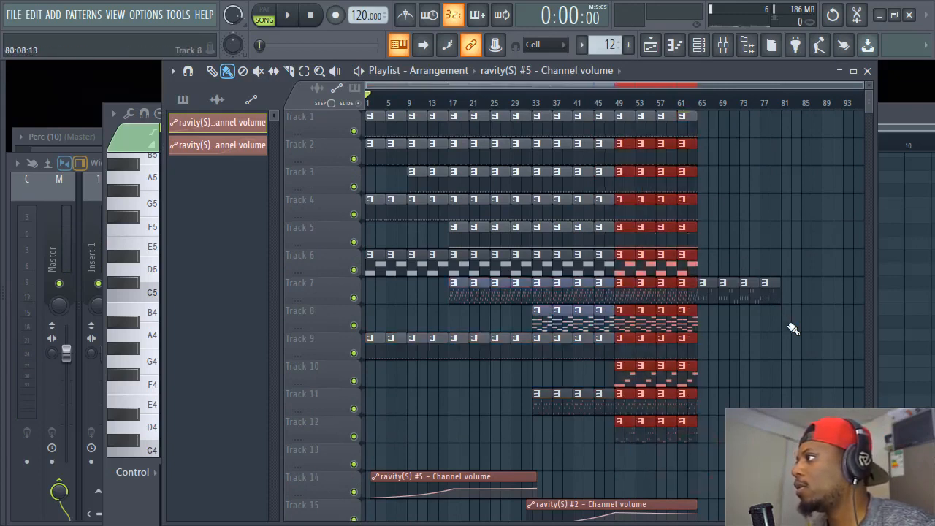
drag(824, 336, 708, 448)
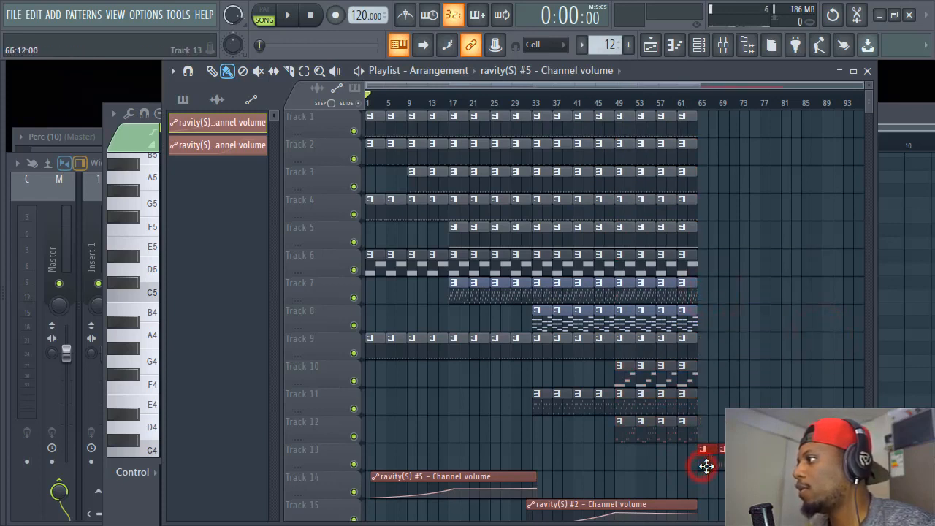
Duplicate the bar 49 to 64 clips on Tracks 1 to 12 into bars 65 to 80.
drag(672, 407, 620, 71)
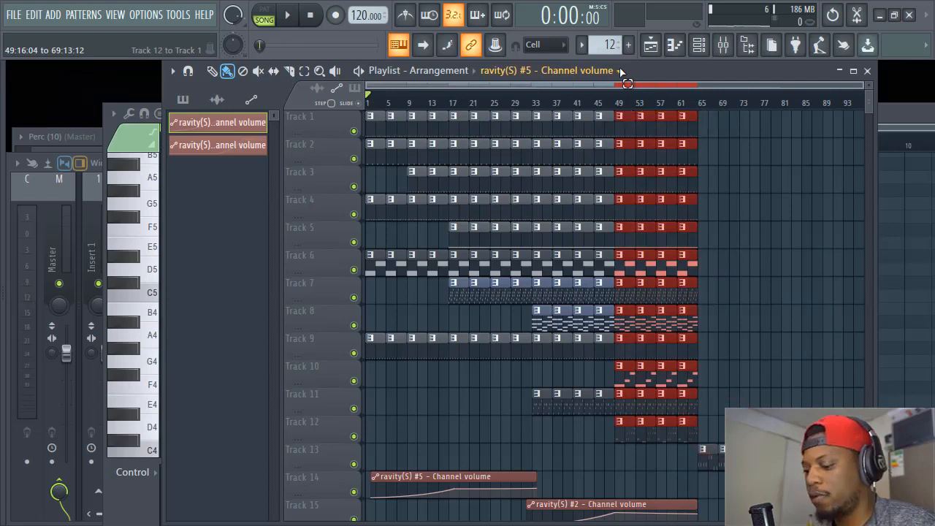
key(ctrl+b)
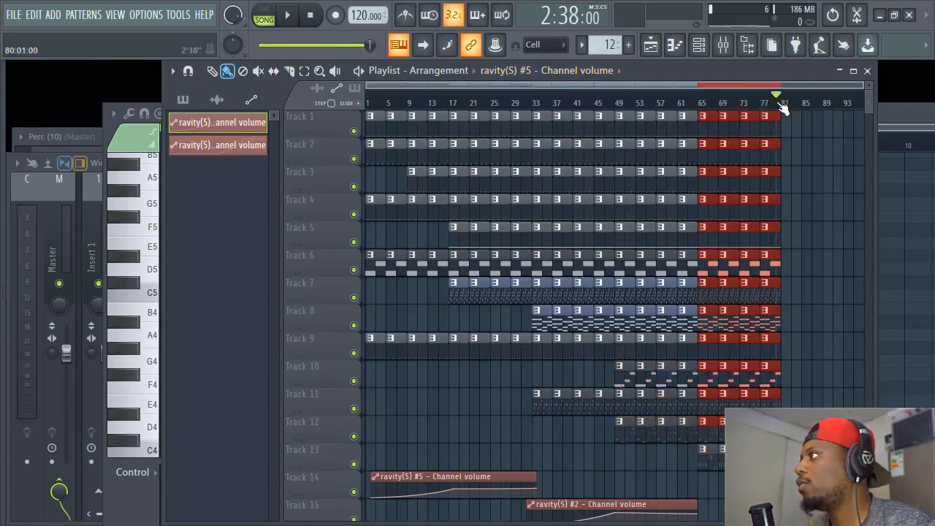
Play the new section from bar 65 and switch the picker to the list of patterns.
click(755, 102)
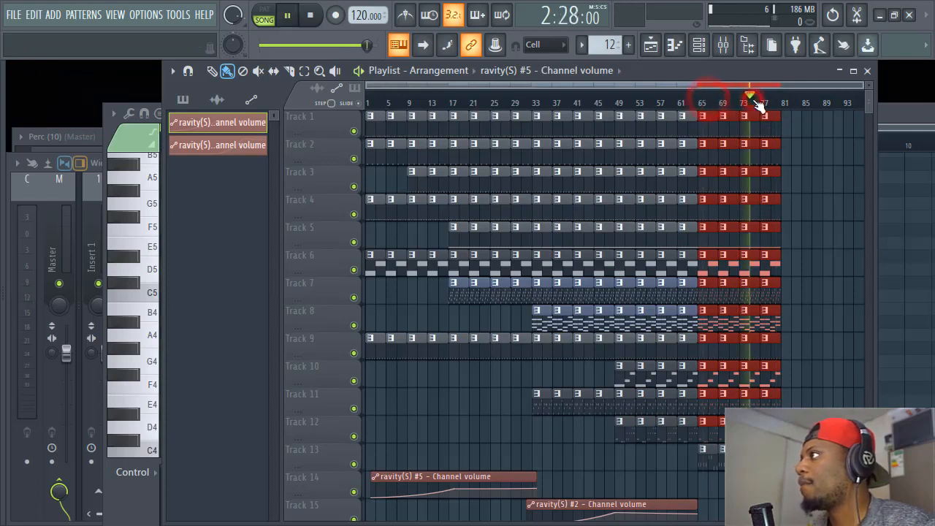
key(space)
key(space)
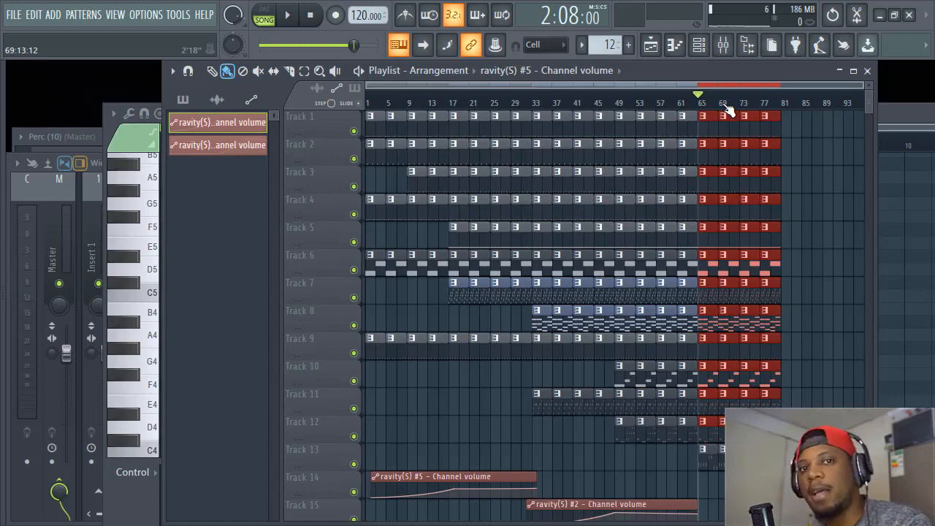
key(space)
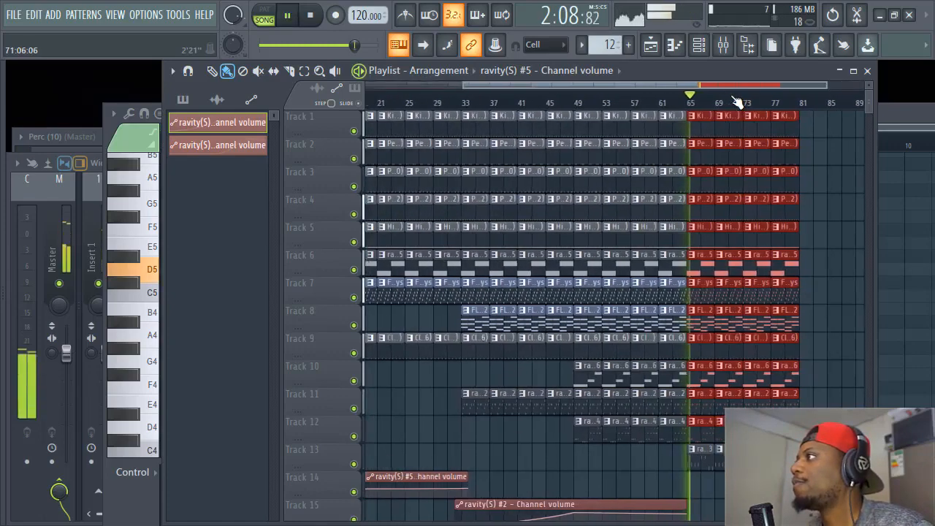
drag(726, 90, 754, 107)
mouse_move(738, 86)
mouse_down()
mouse_move(745, 88)
mouse_move(737, 103)
mouse_up()
click(183, 99)
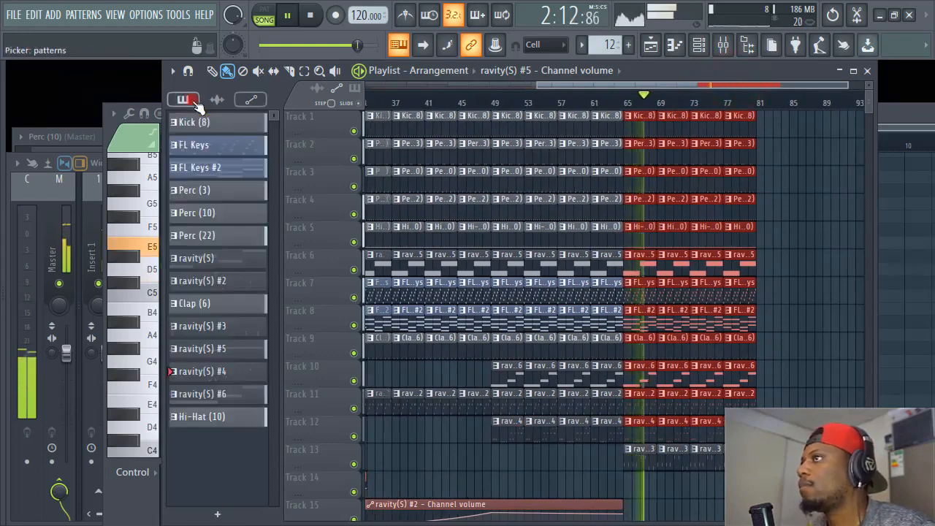
scroll(776, 101, up, 1)
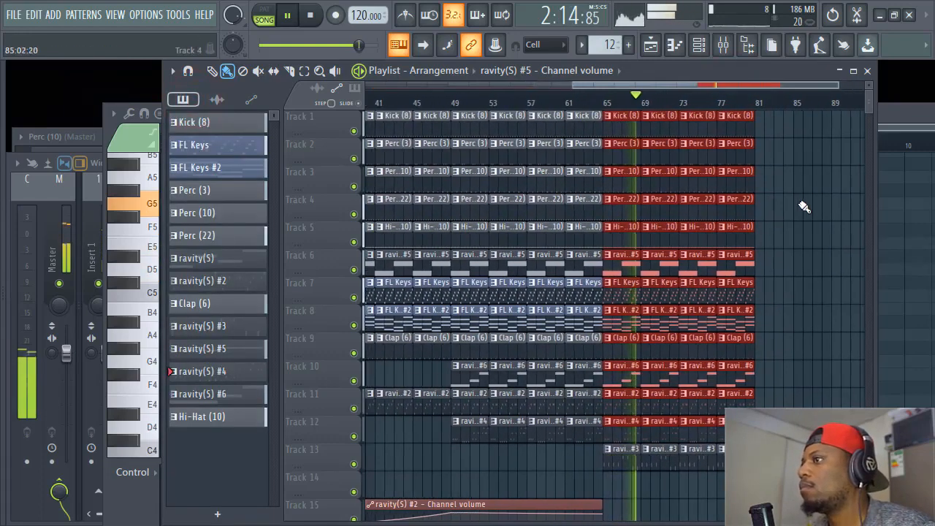
scroll(802, 204, down, 2)
scroll(724, 95, down, 3)
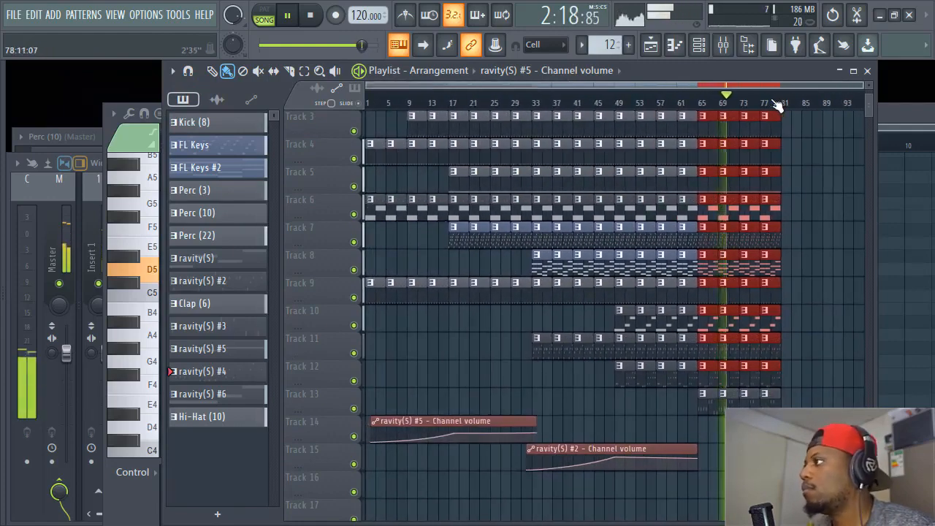
Listen to the end of the section from about bar 79 and stop playback.
scroll(779, 105, up, 3)
click(761, 101)
click(774, 100)
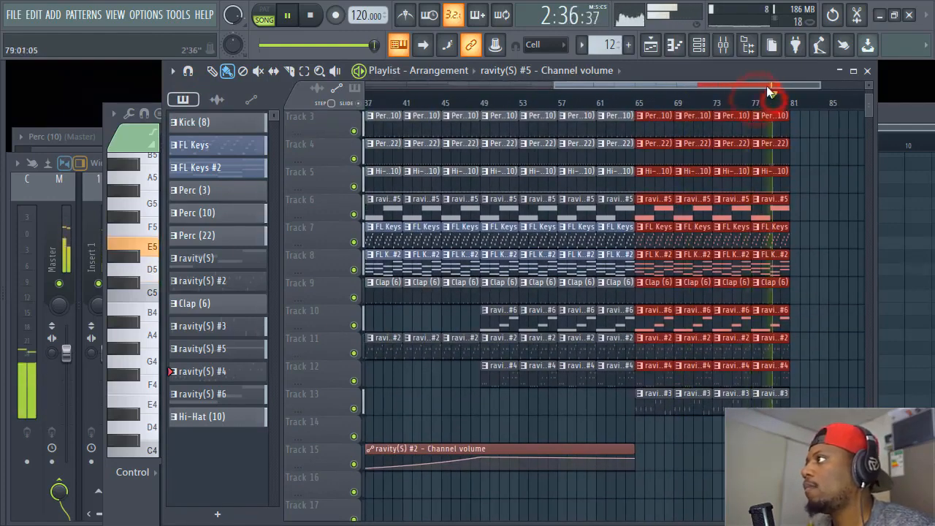
drag(765, 86, 786, 109)
key(space)
scroll(786, 105, down, 3)
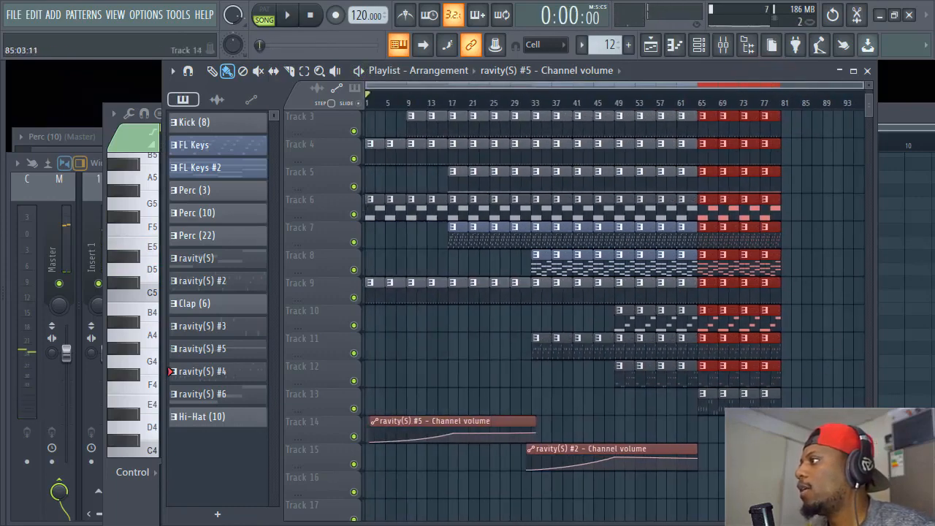
Maximize the playlist and duplicate the bar 65 to 80 clips on Tracks 6 to 13 into bars 81 to 96.
drag(799, 438, 707, 116)
scroll(746, 104, up, 3)
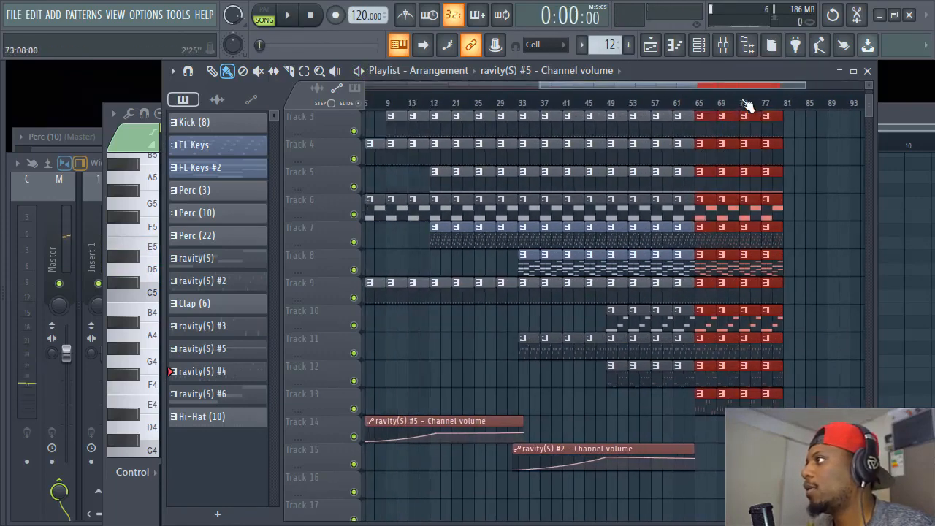
drag(699, 81, 827, 79)
double_click(725, 74)
drag(731, 437, 460, 204)
key(ctrl+b)
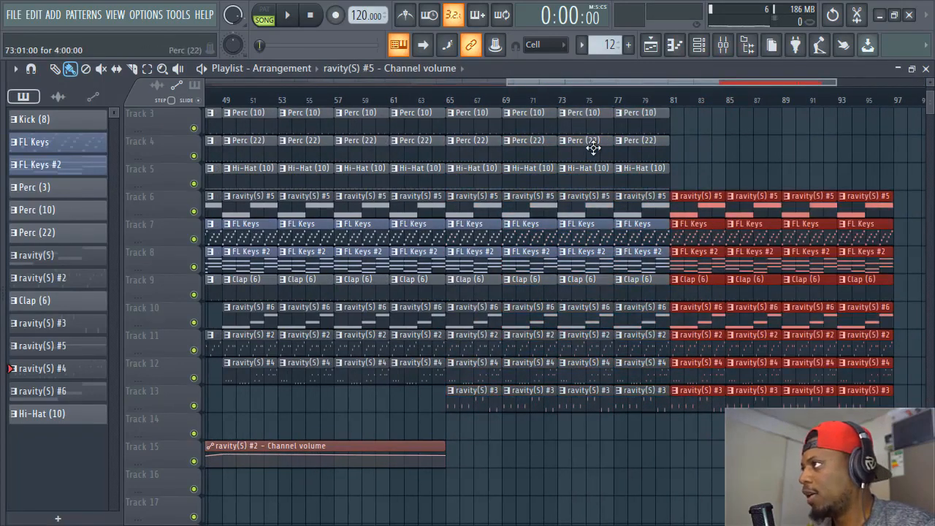
Play the transition from the end of the previous section into the duplicated section at bar 81.
click(651, 100)
key(space)
scroll(677, 95, down, 3)
drag(671, 79, 680, 79)
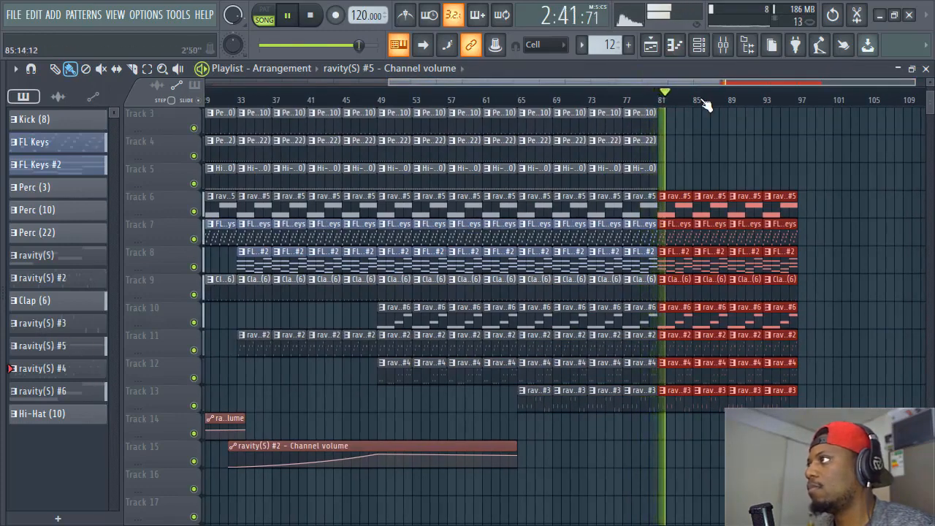
scroll(706, 104, up, 2)
drag(678, 82, 679, 82)
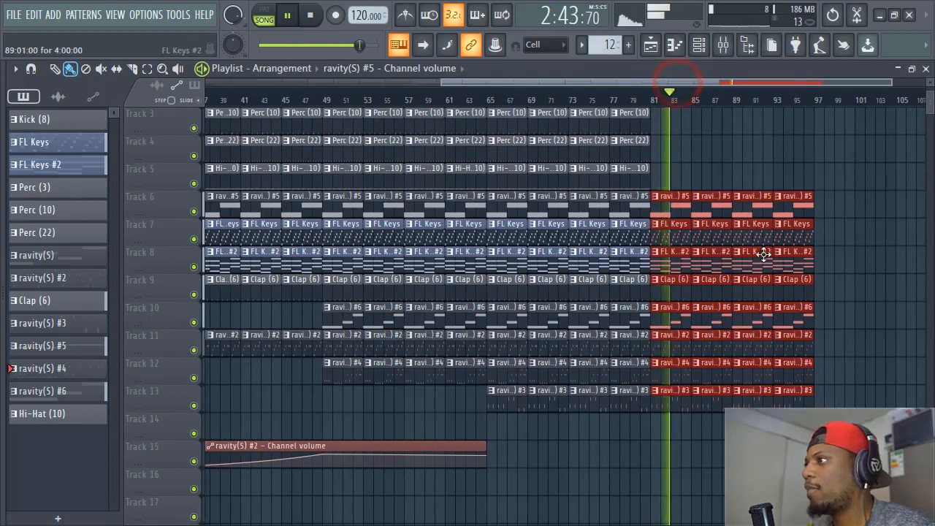
Deselect the duplicated clips and delete the last two Clap (6) clips on Track 9, at bars 89 and 93.
click(846, 279)
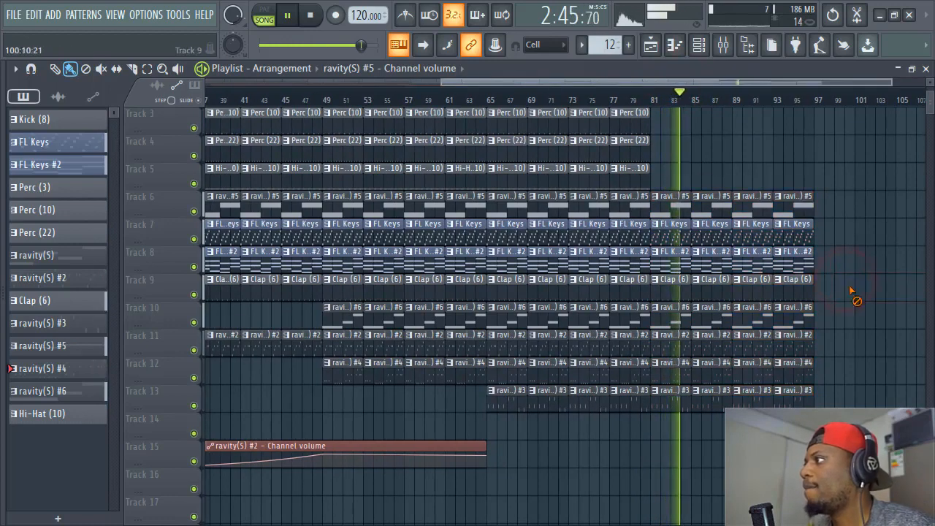
right_click(794, 289)
right_click(756, 287)
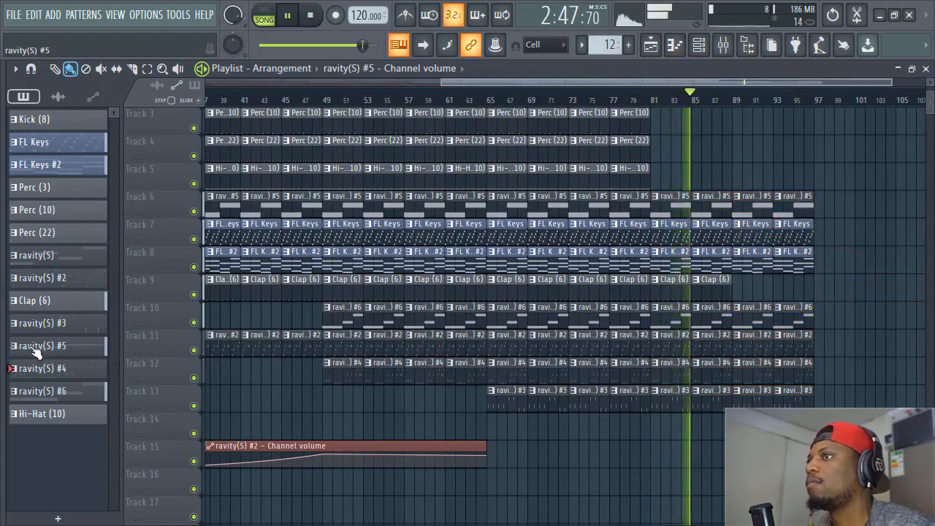
Stop playback and assign random colors to all patterns from Kick (8) to Hi-Hat (10).
click(73, 326)
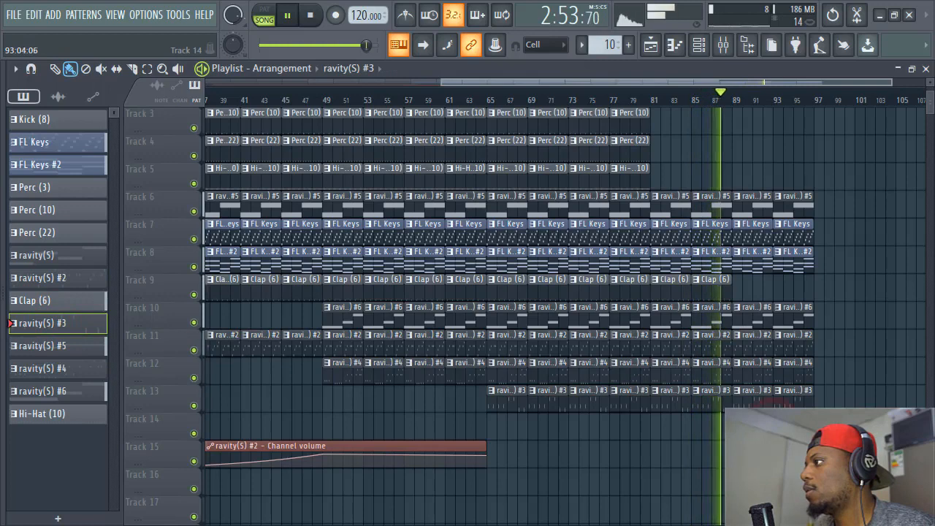
key(space)
click(76, 414)
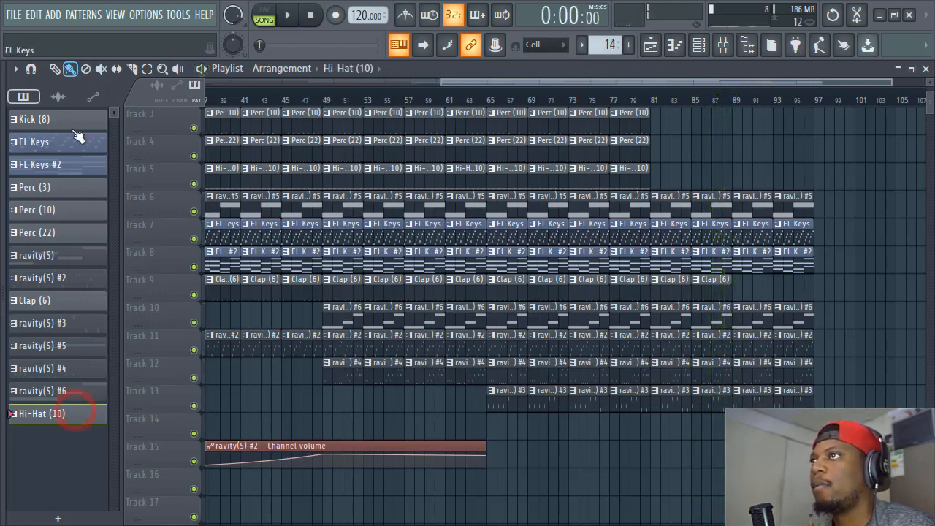
shift+click(74, 124)
right_click(72, 124)
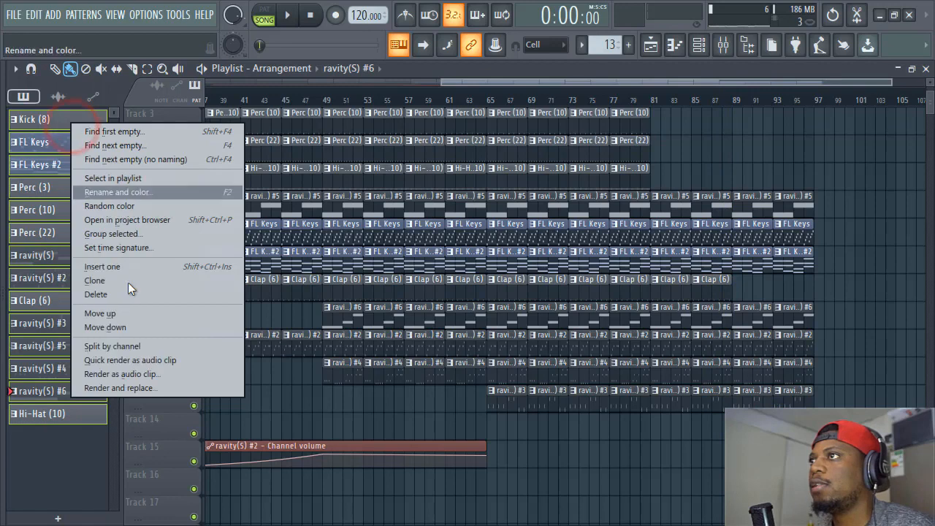
click(131, 208)
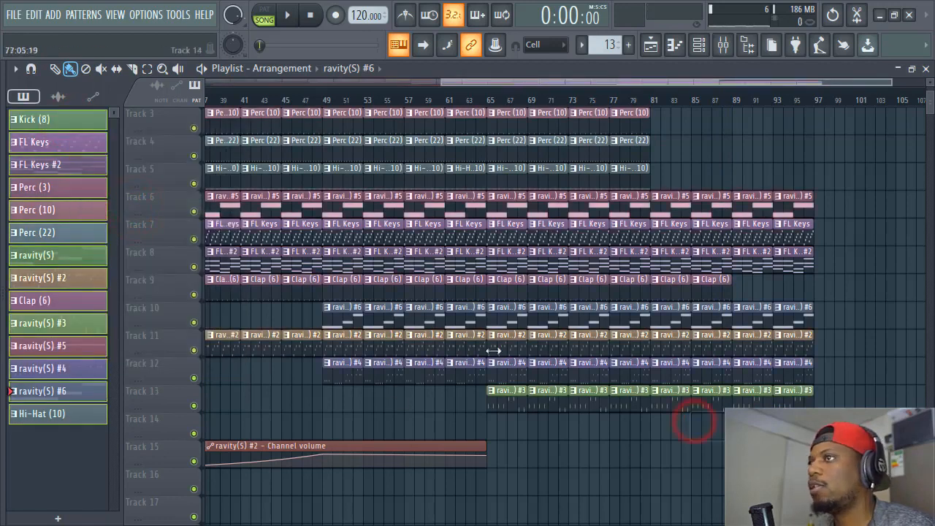
Play the arrangement from bar 77 into the section at bar 81, leaving only a single pattern selected in the picker.
key(space)
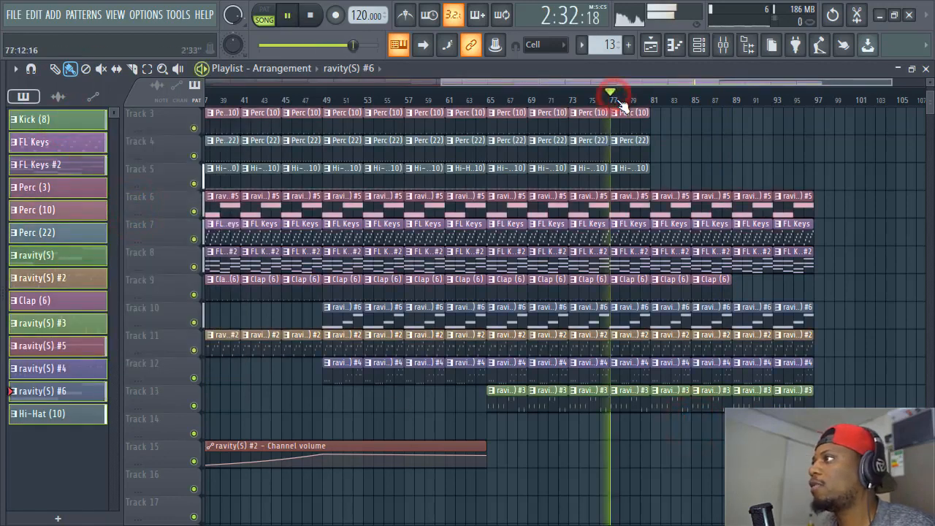
click(699, 157)
key(ctrl+z)
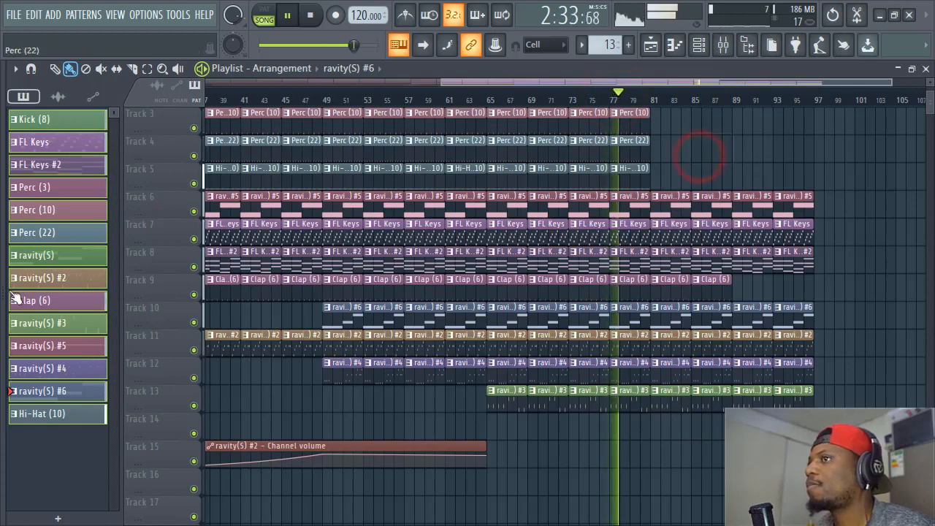
click(66, 369)
click(59, 417)
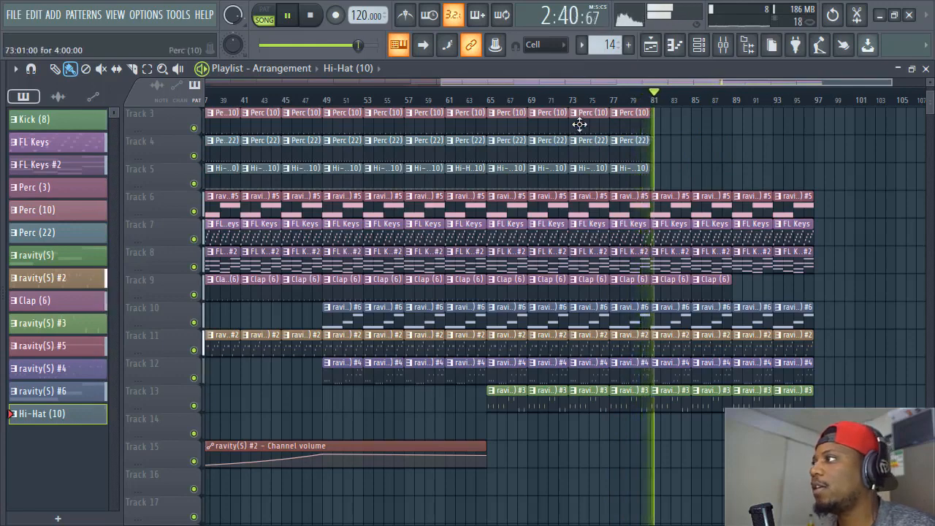
right_click(714, 292)
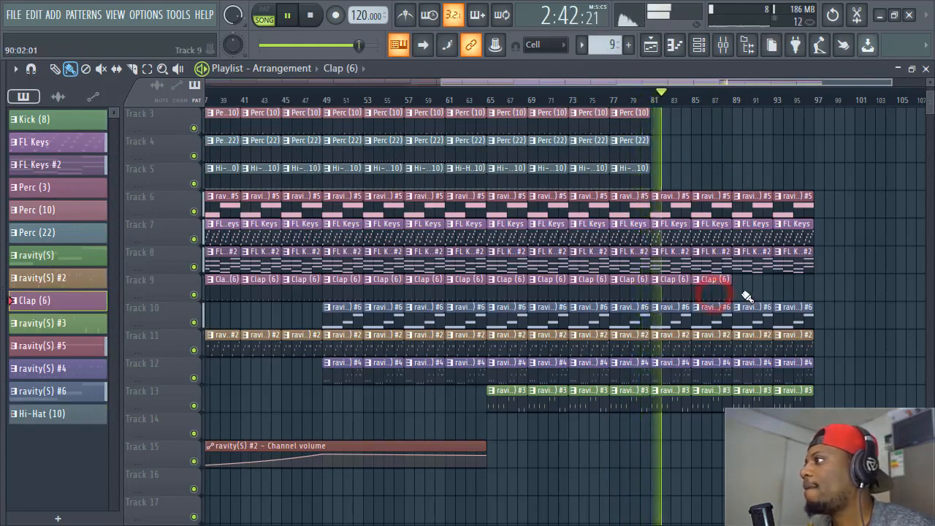
Listen through the section up to bar 93 and delete the FL Keys and ravity(S) #2 clips at bar 93 on Tracks 7 and 11.
scroll(692, 98, down, 3)
right_click(678, 81)
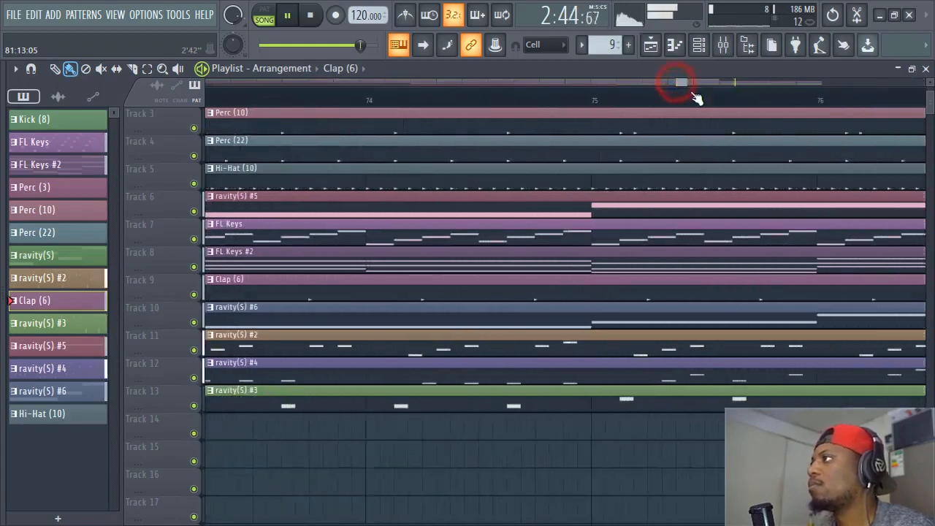
scroll(698, 98, down, 8)
mouse_move(705, 81)
mouse_down()
mouse_move(755, 80)
mouse_move(702, 83)
mouse_move(710, 79)
mouse_up()
scroll(774, 101, up, 2)
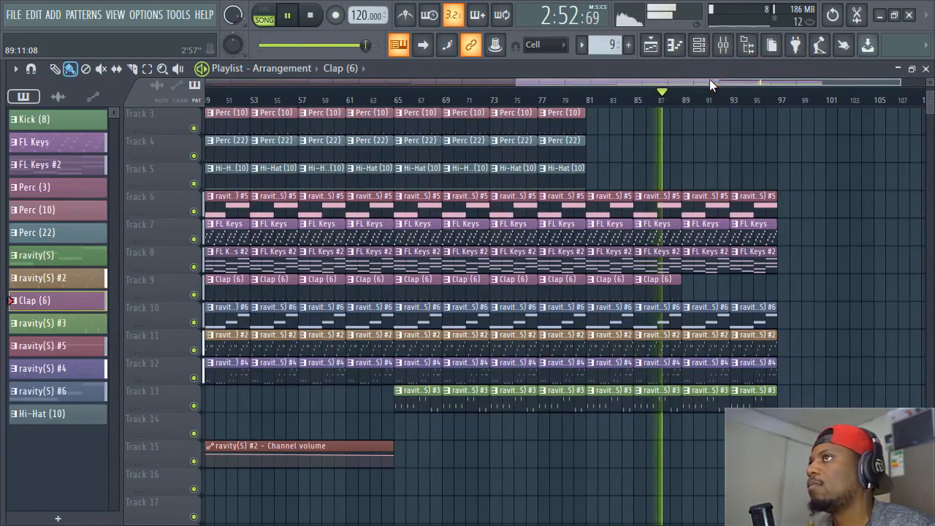
scroll(714, 95, down, 2)
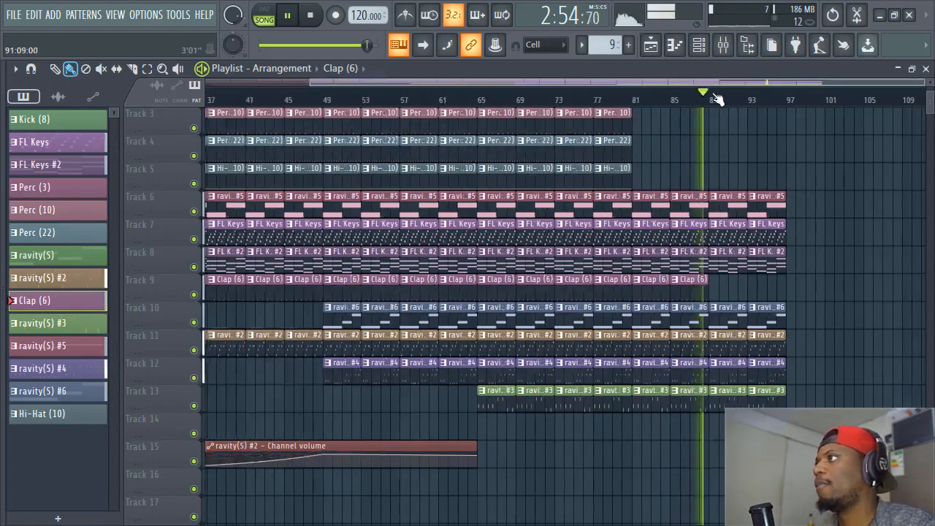
mouse_move(710, 77)
mouse_down()
mouse_move(764, 85)
mouse_move(761, 101)
mouse_move(735, 83)
mouse_move(755, 99)
mouse_move(691, 192)
mouse_move(707, 212)
mouse_up()
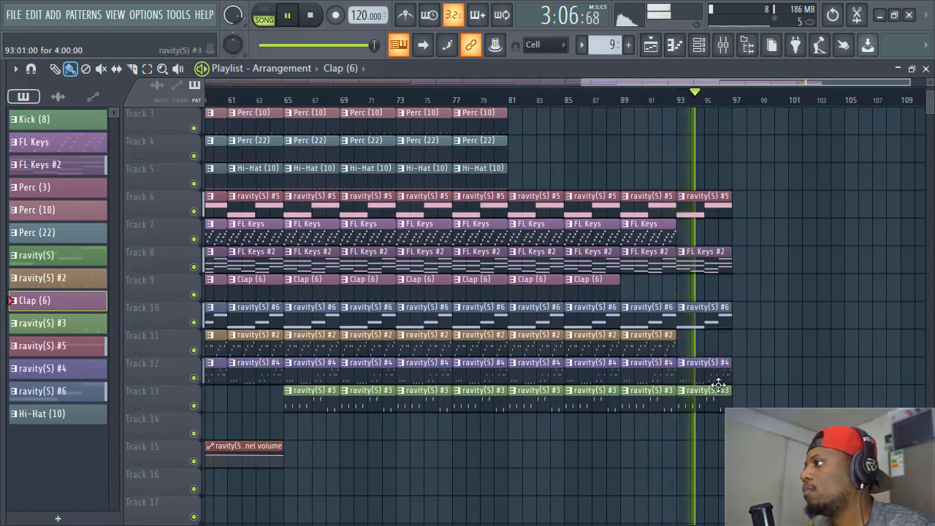
Delete the ravity(S) #4 clips in bars 89 to 96 on Track 12 and the ravity(S) #2 clip at bar 89 on Track 11.
right_click(691, 374)
right_click(650, 344)
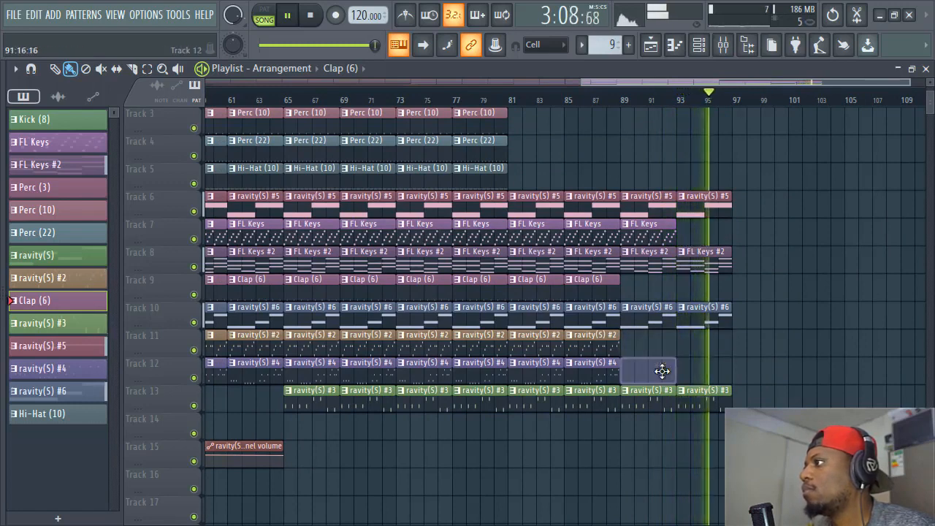
right_click(660, 371)
scroll(742, 107, up, 2)
scroll(742, 107, down, 5)
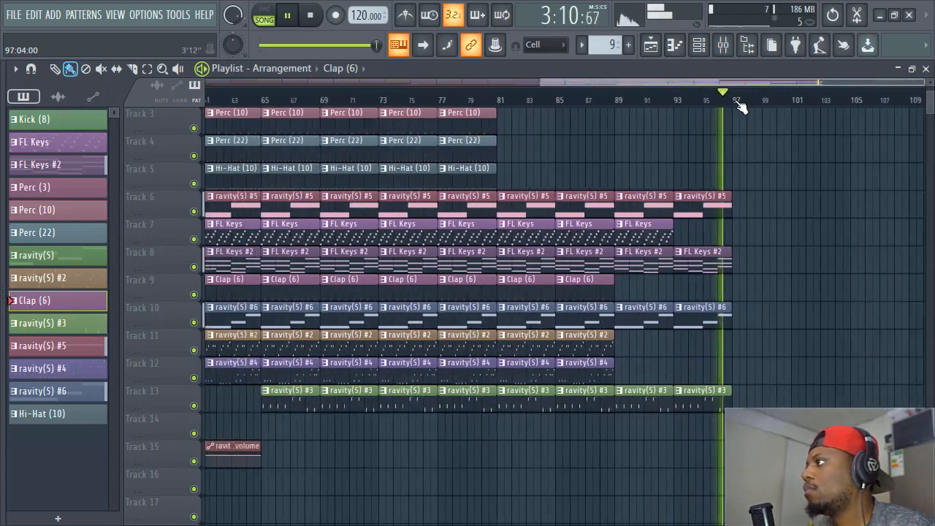
Select the clips in bars 49 to 64 on every track from Track 2 down, and audition the song from bars 49 and 33.
key(space)
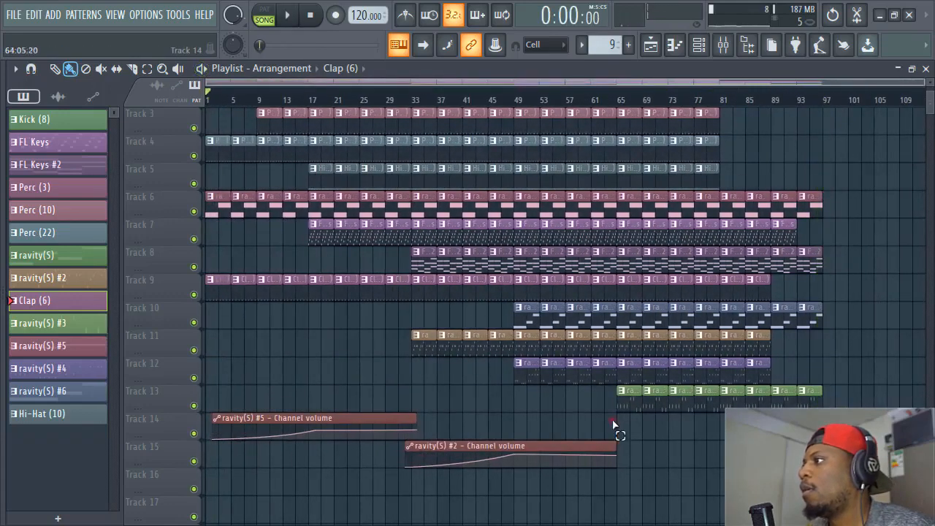
drag(613, 424, 525, 103)
click(516, 96)
key(space)
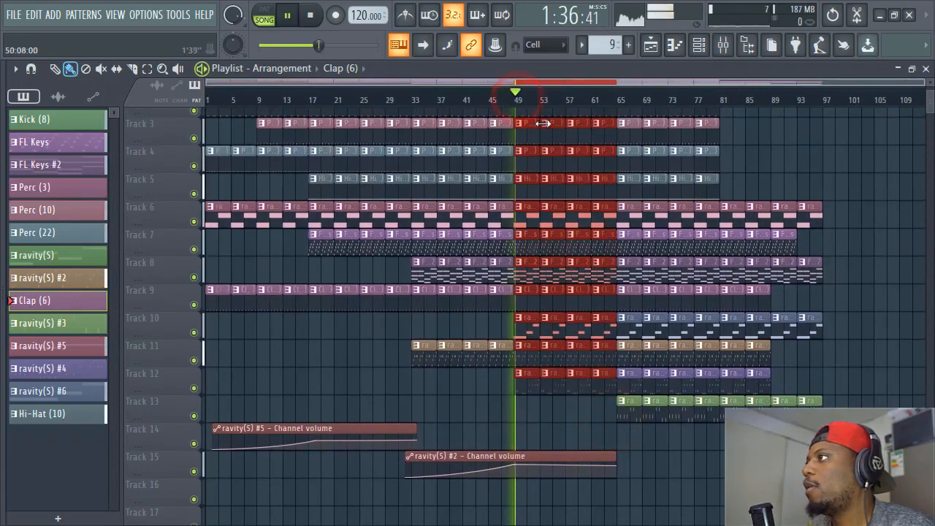
scroll(570, 146, up, 2)
click(414, 99)
key(space)
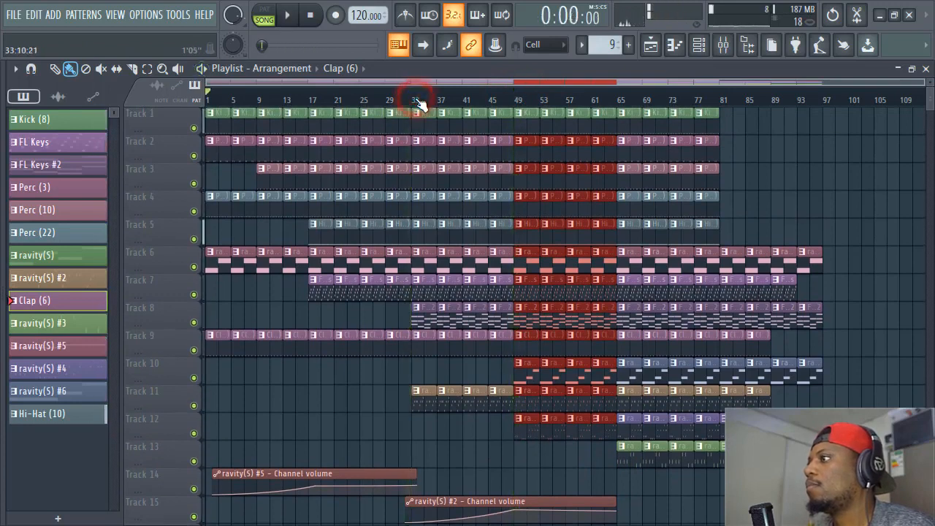
key(space)
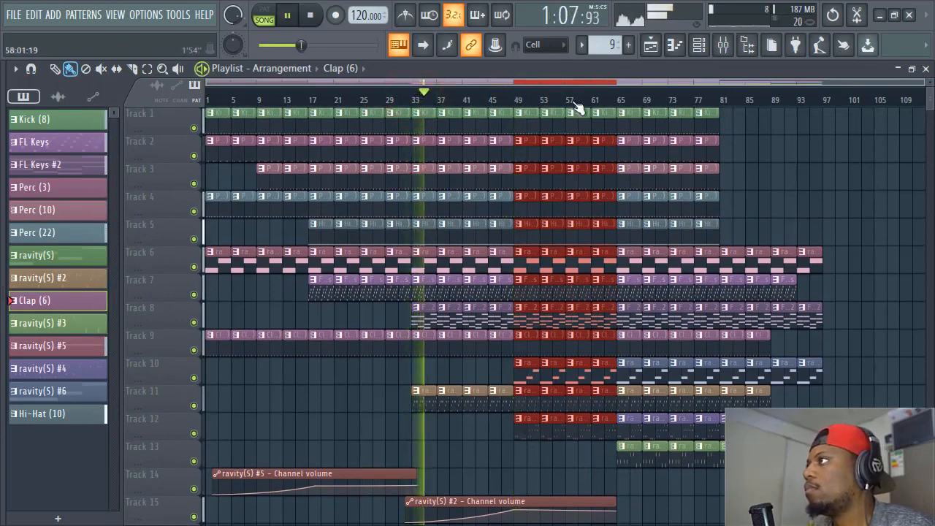
key(space)
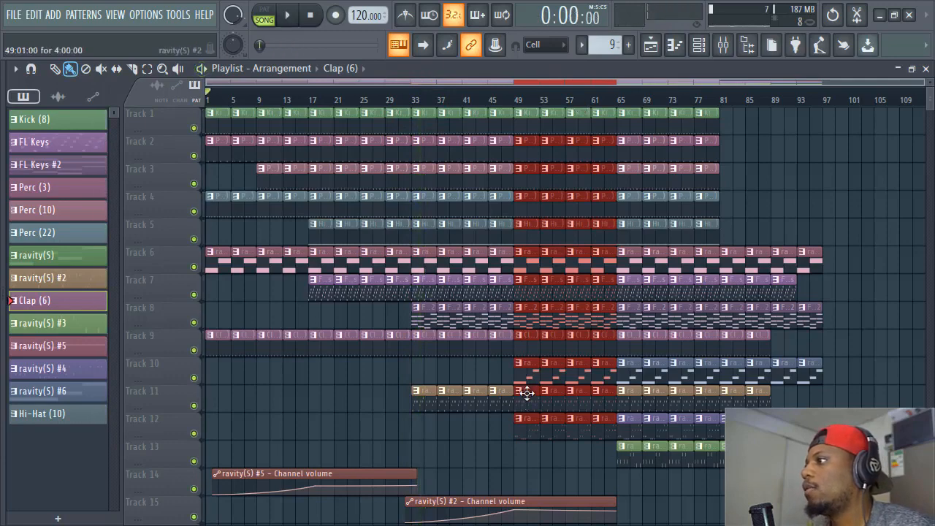
Copy the selected clips to bar 97 and add four Kick (8) clips on Track 1 across bars 97 to 112.
key(ctrl+b)
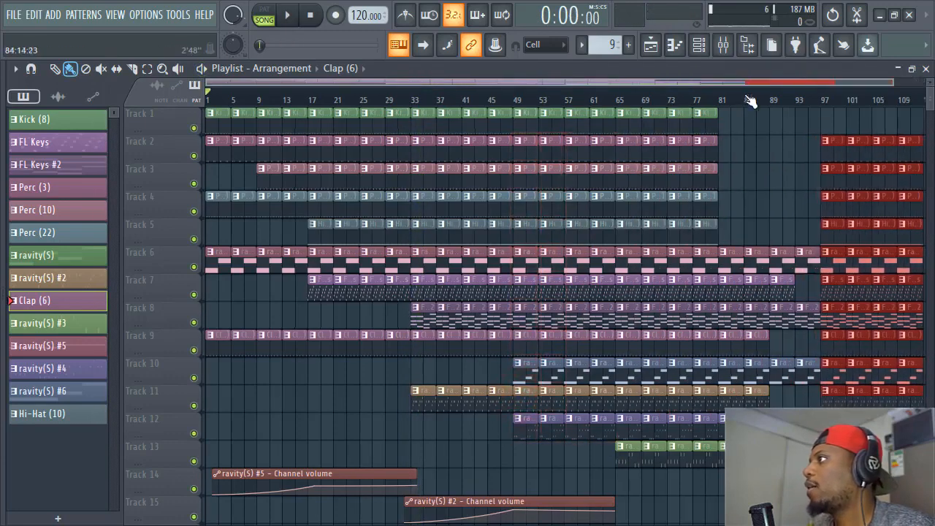
scroll(750, 101, down, 2)
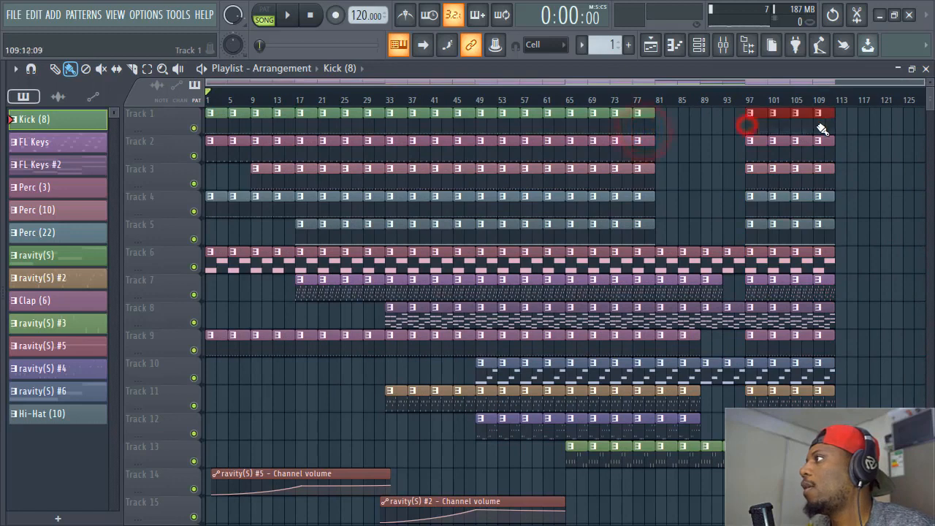
drag(862, 402, 760, 129)
key(ctrl+b)
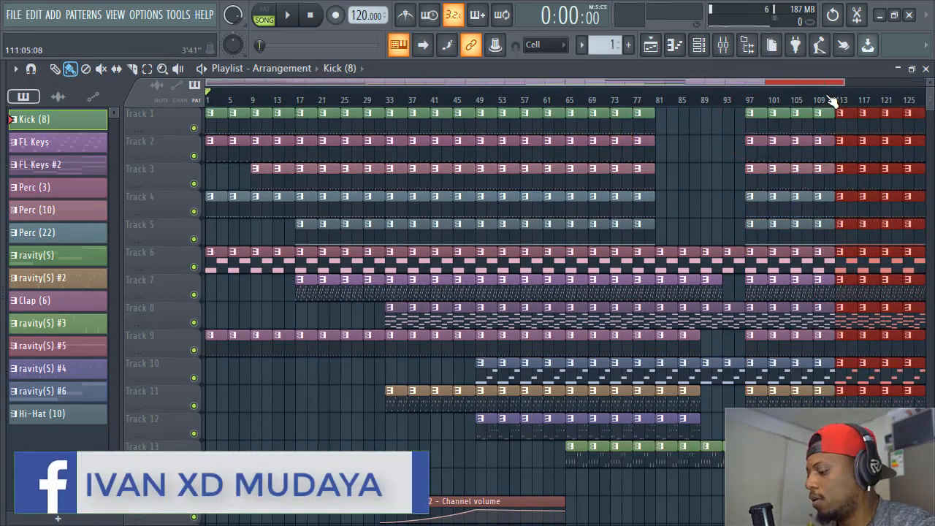
key(Delete)
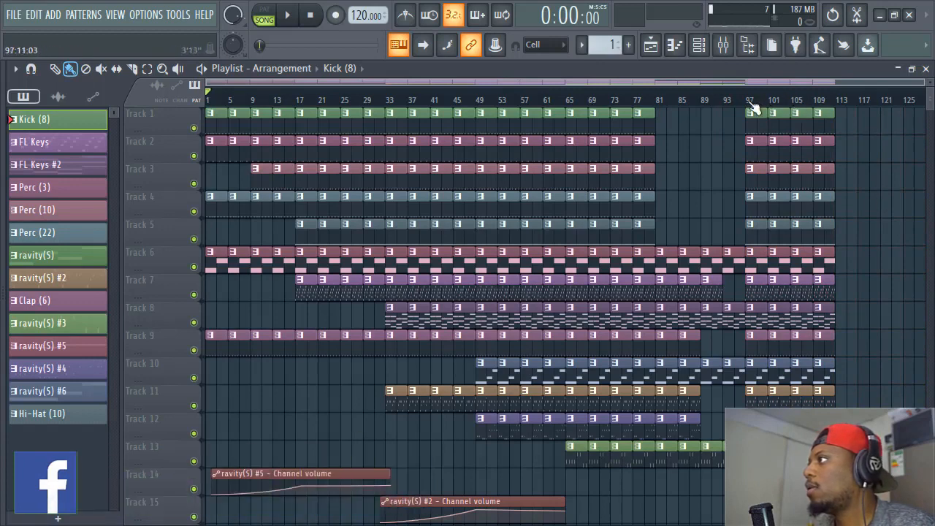
Play the song from bar 97 to hear the start of the copied section.
key(space)
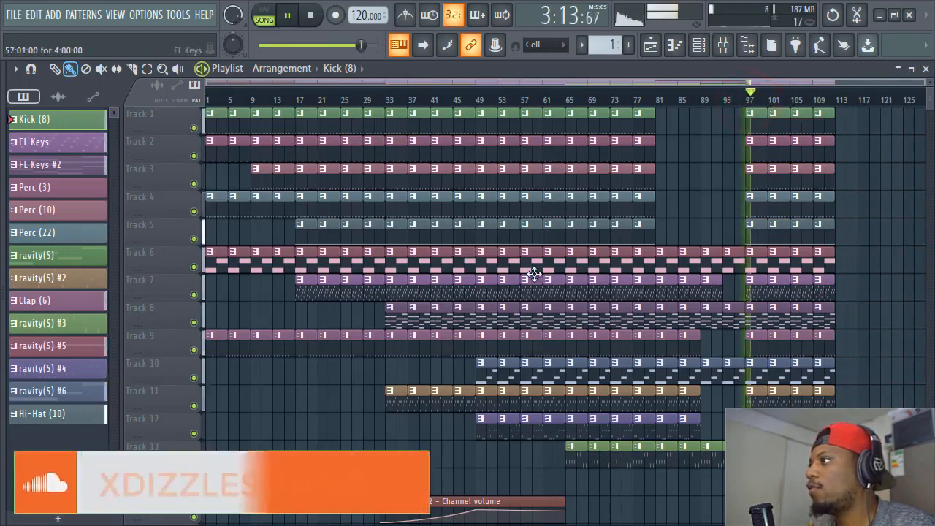
key(space)
drag(474, 456, 849, 117)
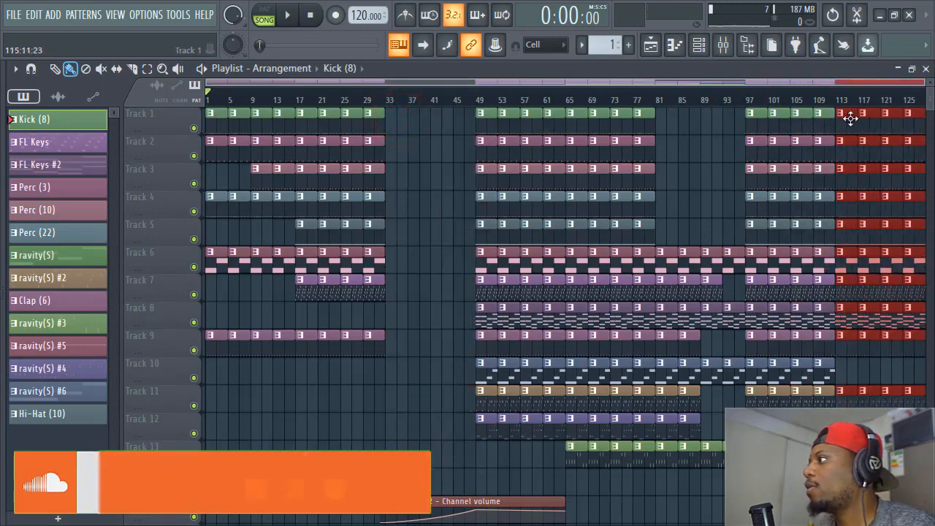
scroll(795, 99, down, 1)
drag(788, 82, 804, 93)
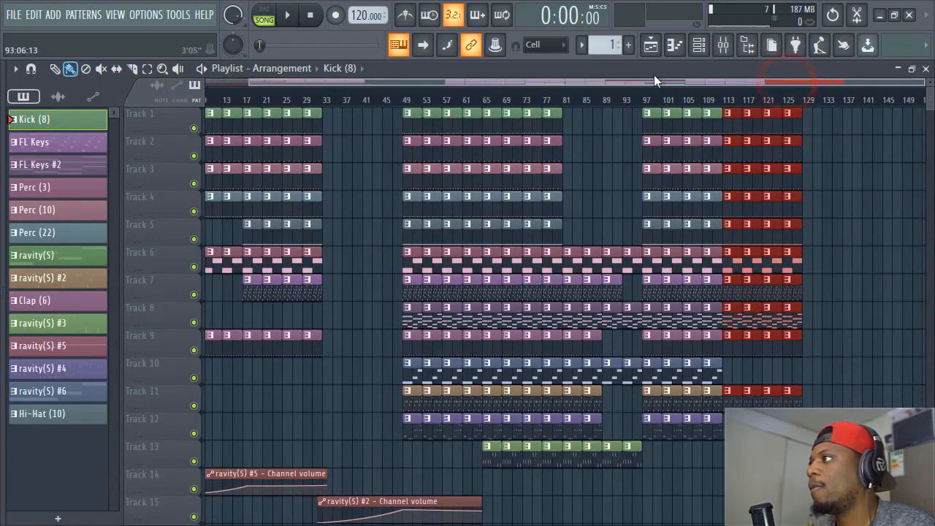
key(ctrl+z)
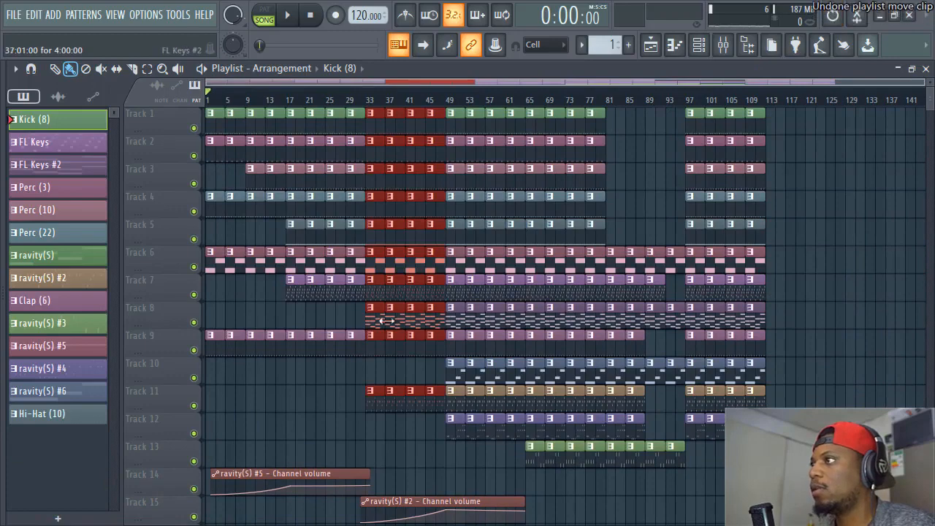
Copy the clips of bars 33 to 48 to bar 113, and the clips of bars 17 to 32 to bar 129.
drag(376, 349, 778, 326)
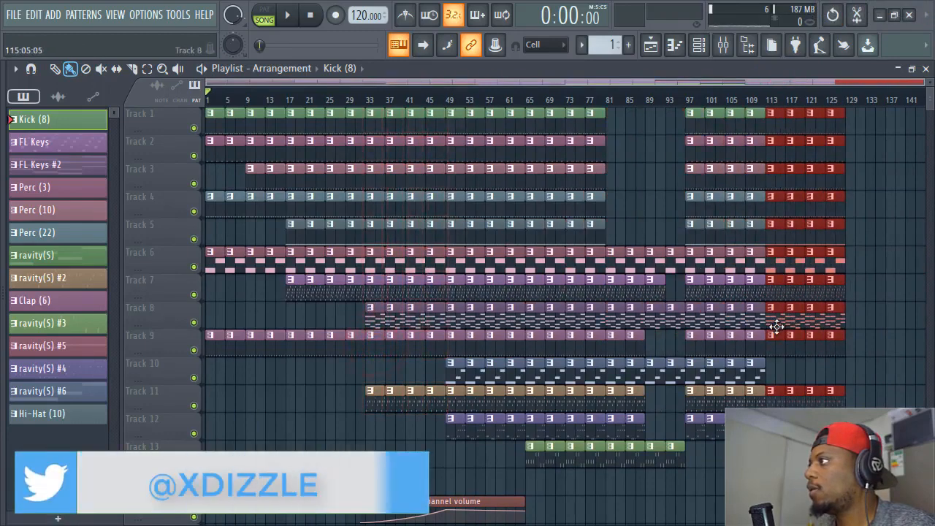
drag(365, 418, 848, 139)
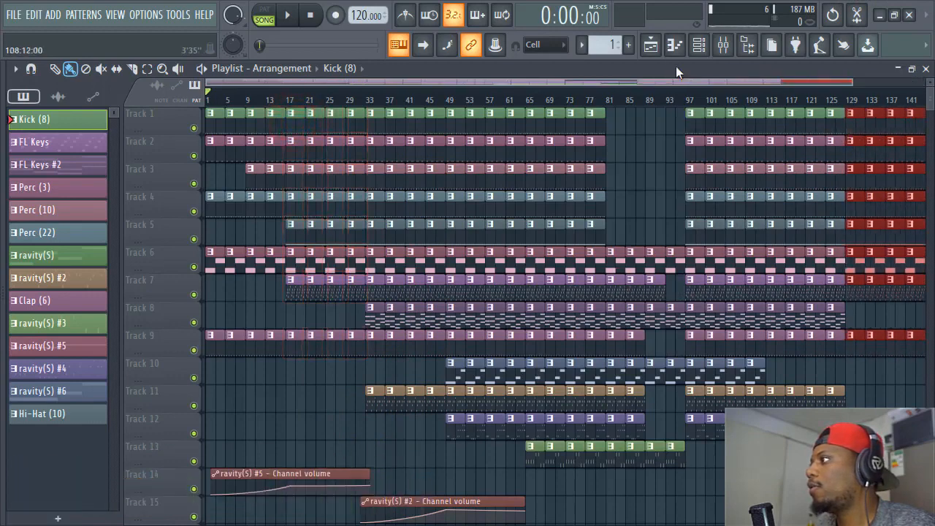
scroll(709, 100, down, 2)
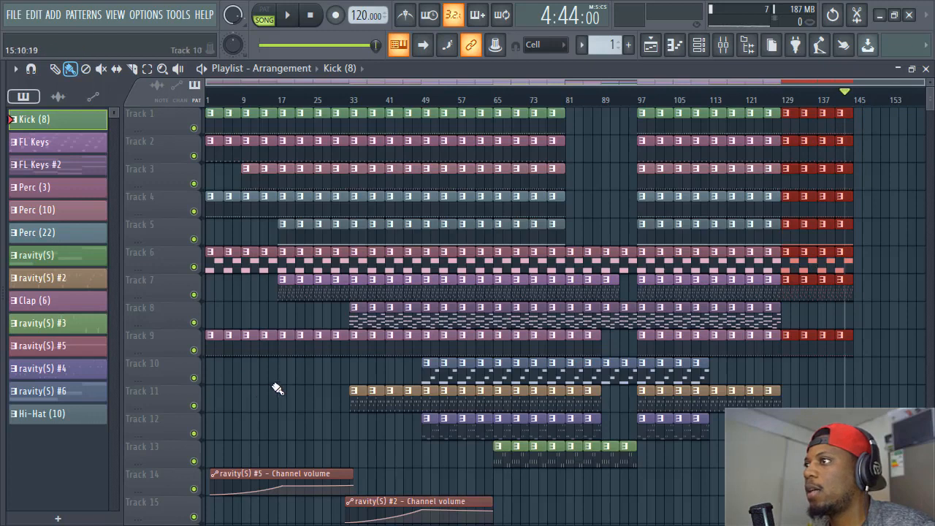
drag(278, 389, 819, 138)
click(904, 182)
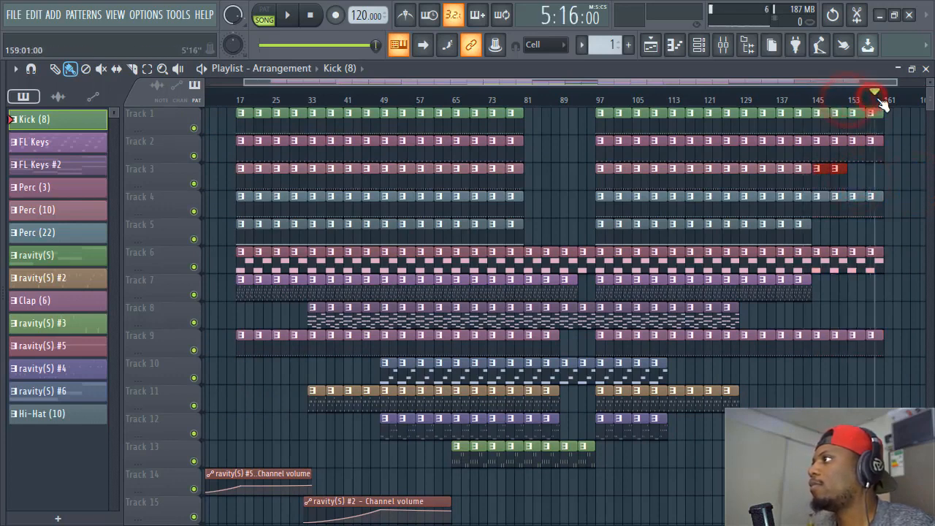
drag(810, 83, 447, 94)
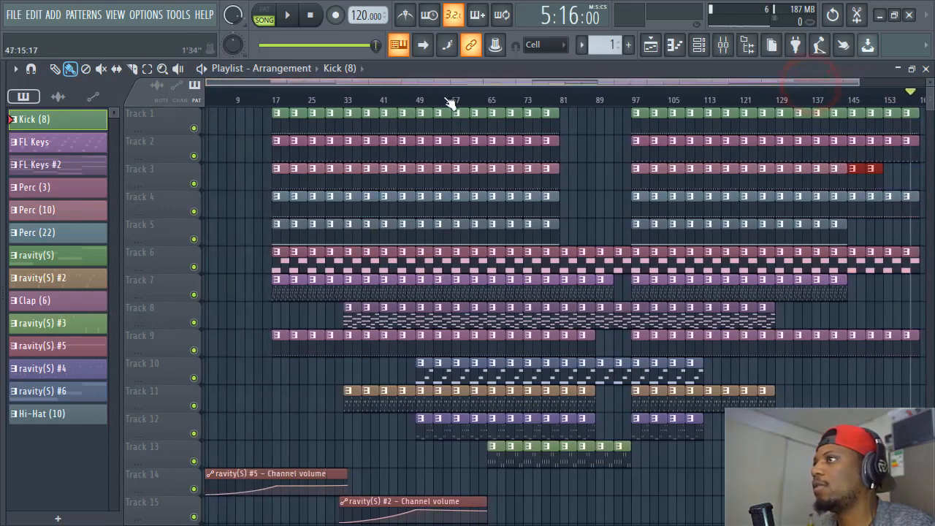
key(ctrl+z)
key(ctrl+z)
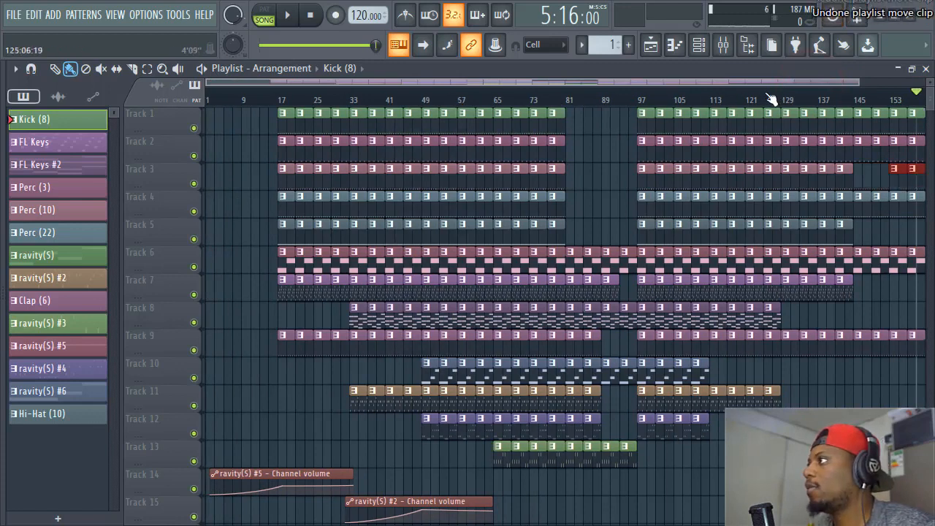
key(ctrl+z)
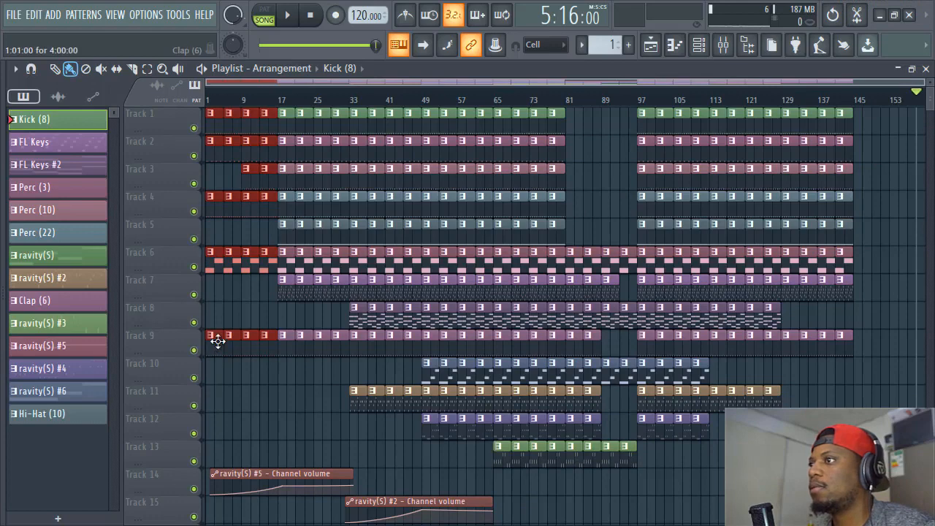
Copy the clips of bars 1 to 16 to bar 145 and start playback just before that bar.
drag(218, 341, 866, 328)
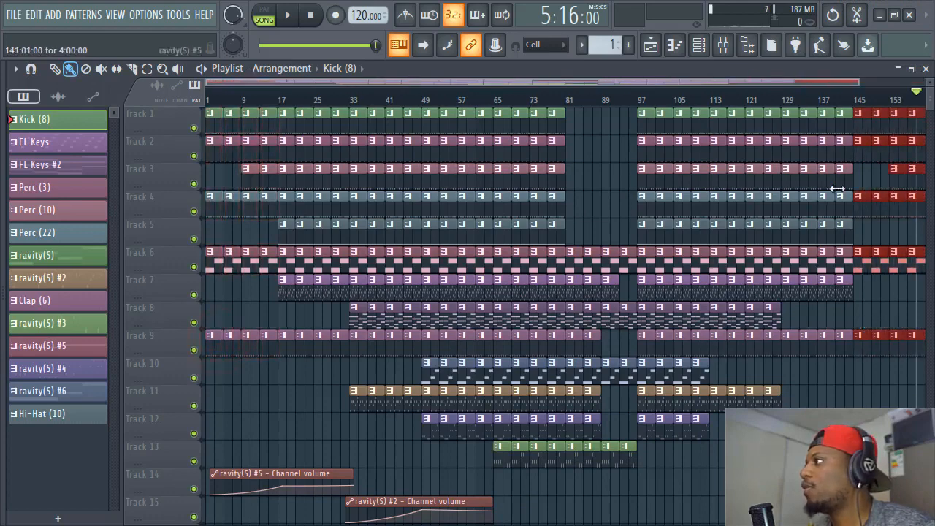
click(851, 98)
key(space)
scroll(838, 83, down, 1)
drag(840, 82, 878, 82)
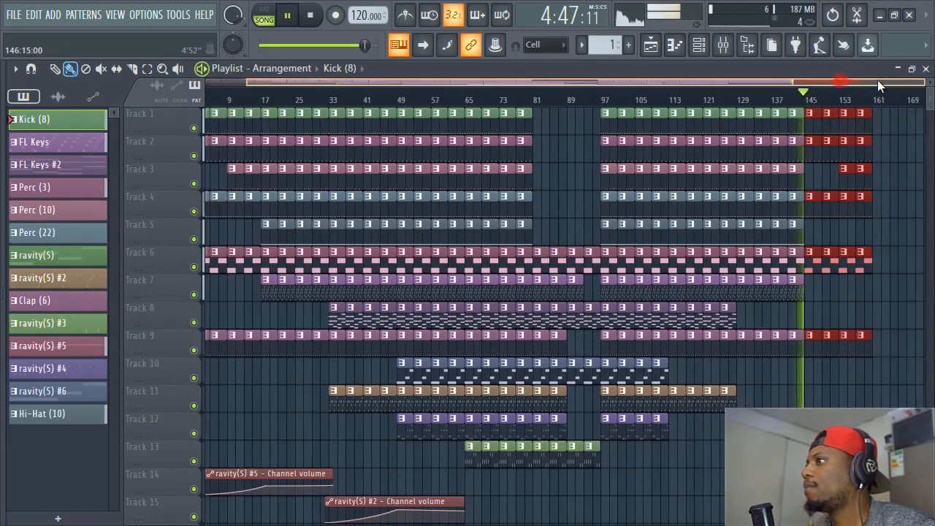
key(ctrl+s)
click(874, 166)
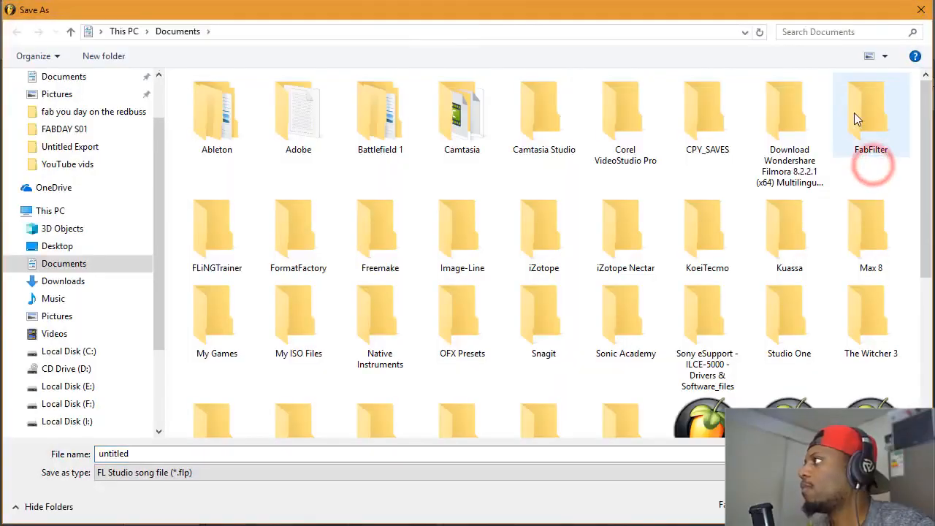
key(Escape)
Fill Track 3 with Perc (10) clips from bar 145 through bar 160.
right_click(830, 179)
click(767, 181)
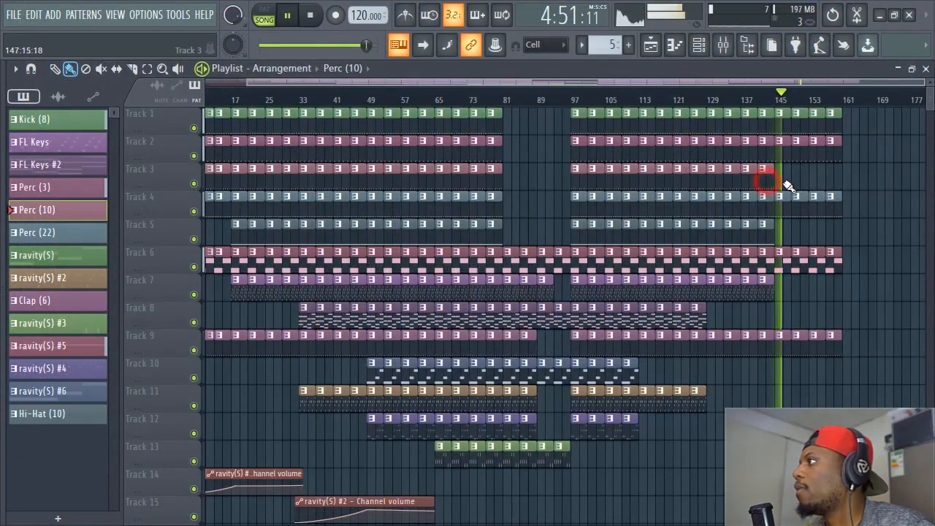
right_click(850, 180)
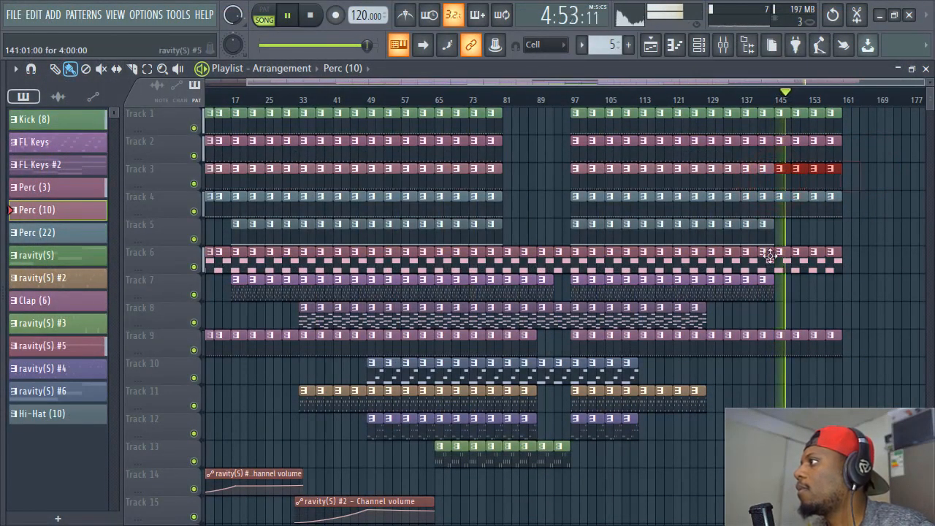
Extend the FL Keys clips on Track 7 across bars 145 to 160 and the FL Keys #2 clips on Track 8 from bar 129 to 164.
key(space)
click(764, 292)
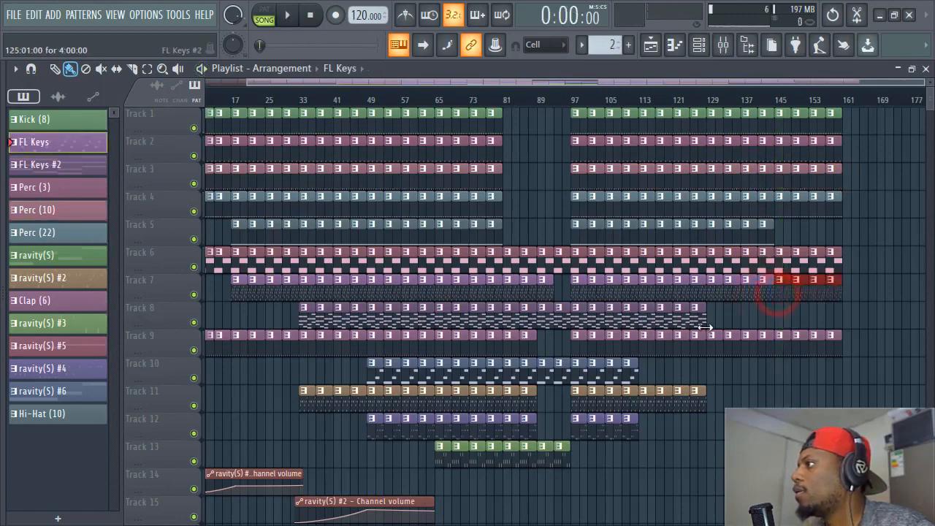
drag(706, 327, 853, 321)
click(796, 99)
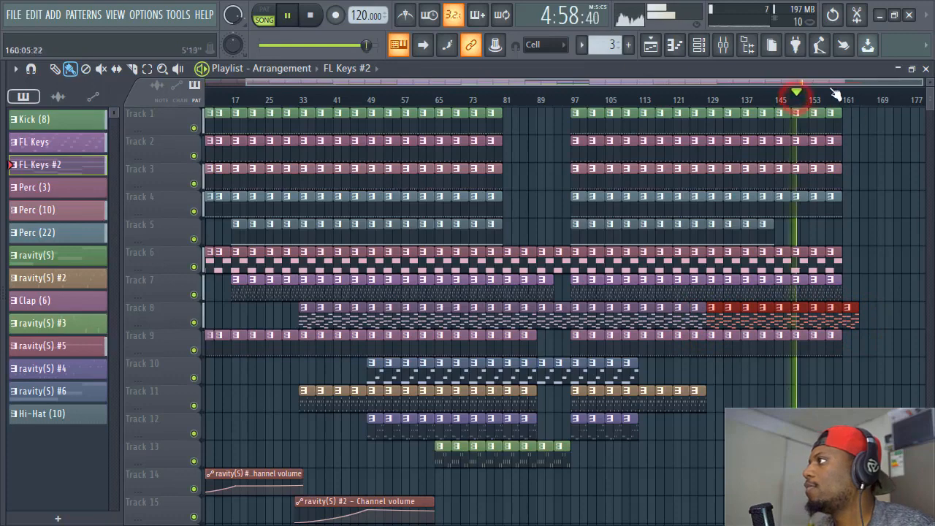
mouse_move(826, 83)
mouse_down()
mouse_move(863, 83)
mouse_move(821, 77)
mouse_up()
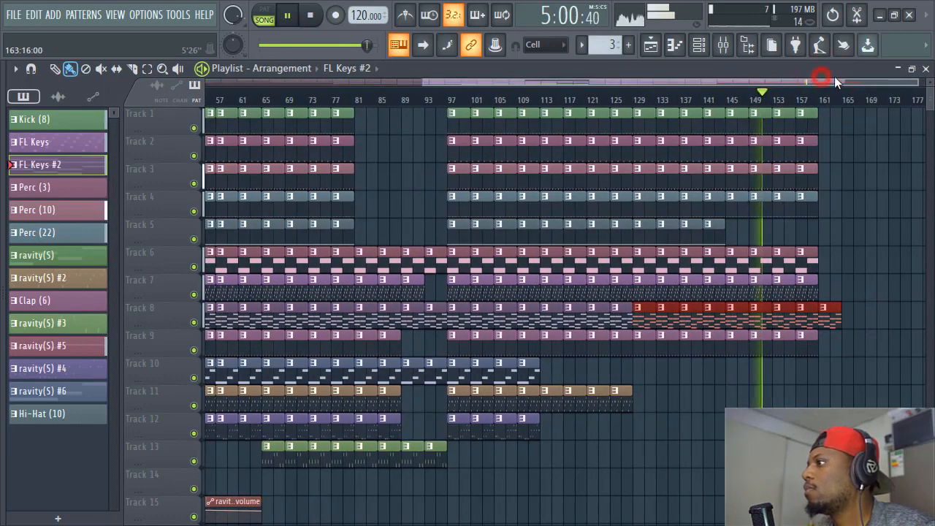
Add ravity(S) #6 clips on Track 10 across bars 113 to 128 and ravity(S) #2 clips on Track 11 across bars 129 to 160.
click(531, 379)
mouse_move(544, 376)
mouse_down()
mouse_move(625, 379)
mouse_move(780, 405)
mouse_up()
click(610, 404)
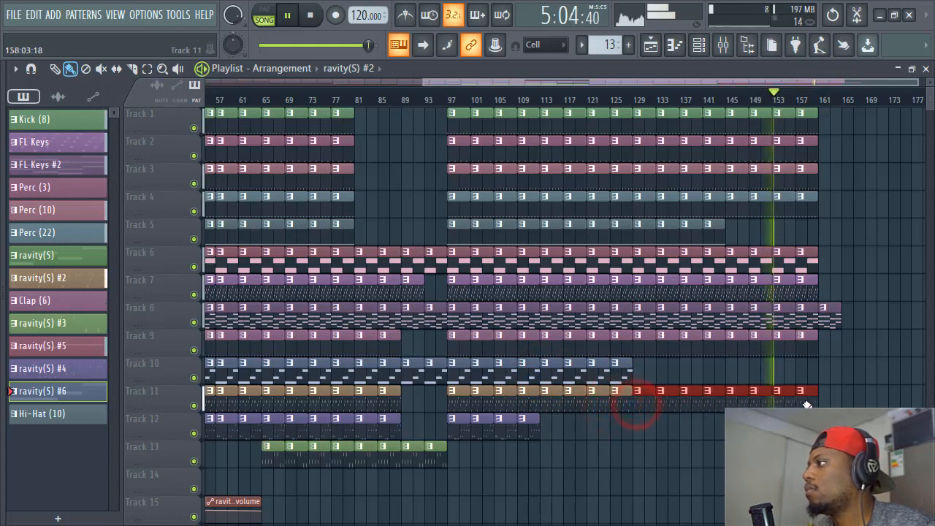
Add ravity(S) #4 clips on Track 12 across bars 113 to 144 and delete the extra FL Keys #2 clip at bar 161.
click(526, 438)
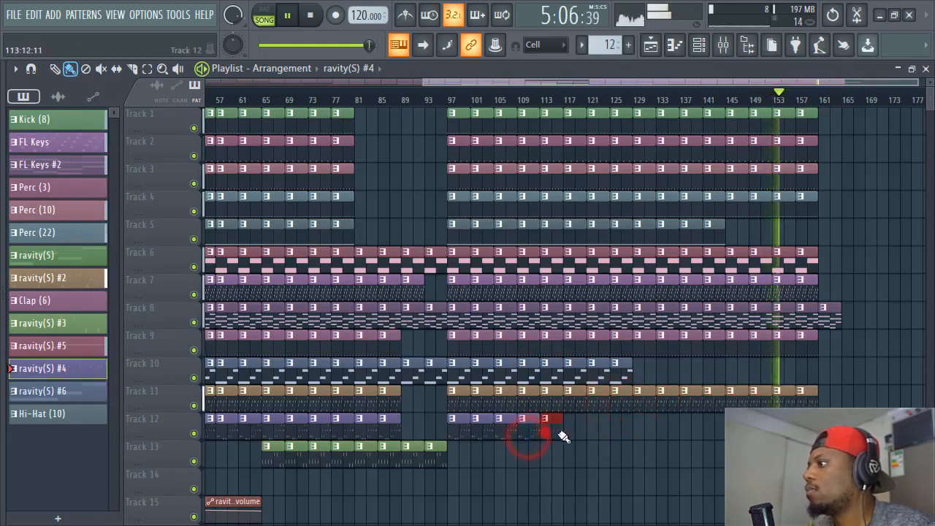
drag(564, 437, 707, 437)
right_click(843, 323)
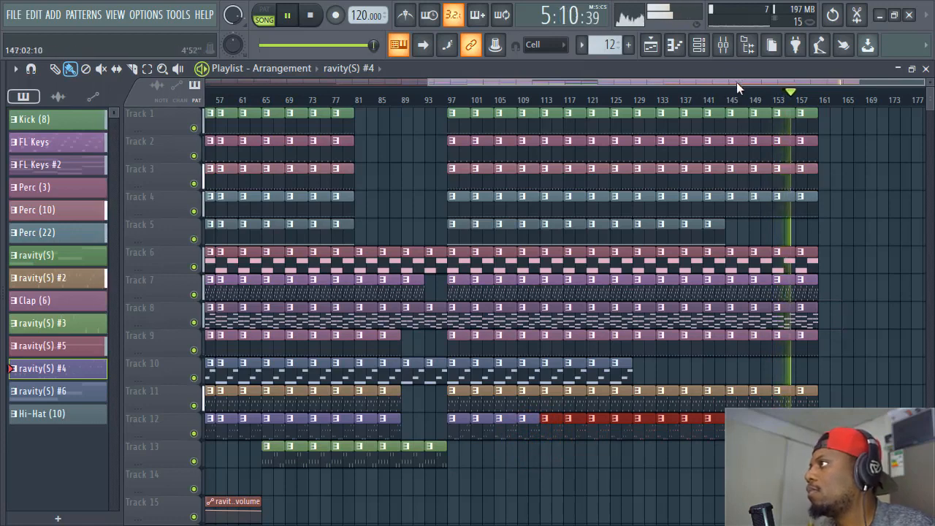
Duplicate the clips of bars 145 to 160 on Tracks 1 to 9 so the copies start at bar 161.
drag(736, 82, 801, 83)
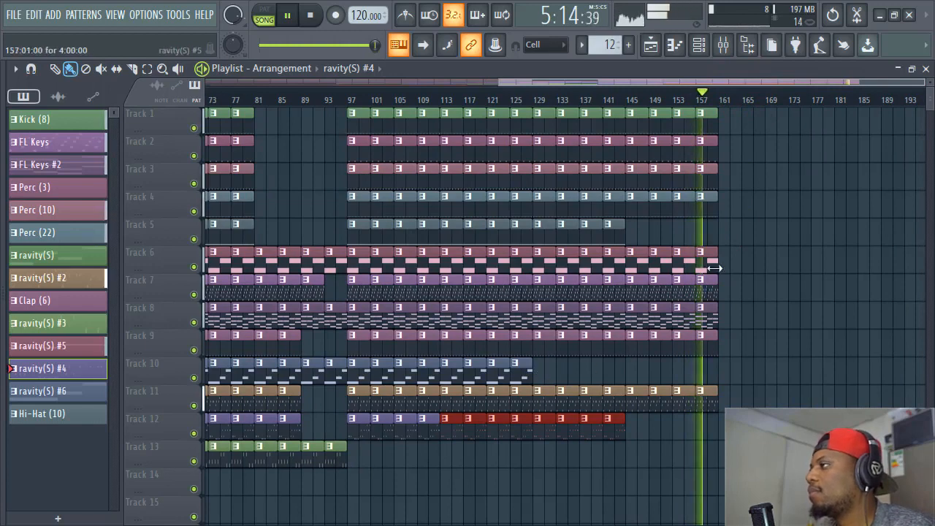
drag(789, 427, 667, 112)
drag(745, 346, 634, 123)
key(ctrl+b)
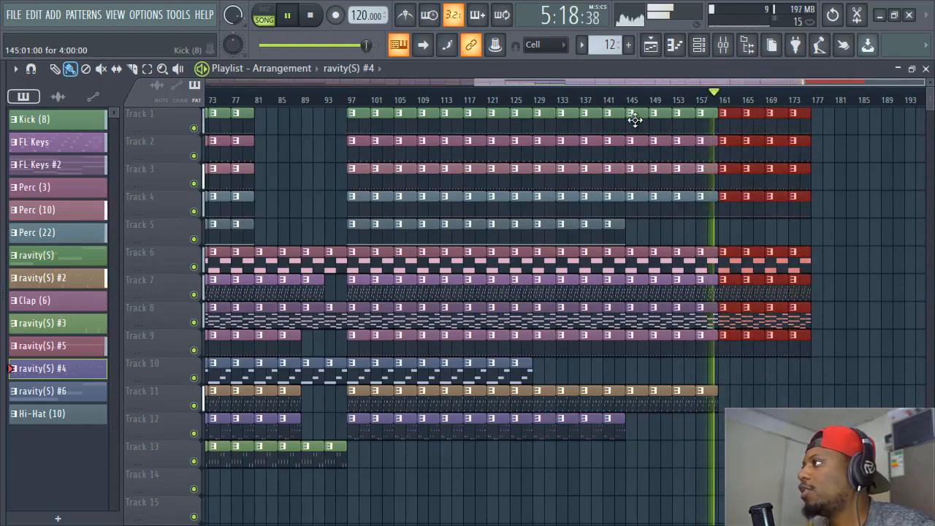
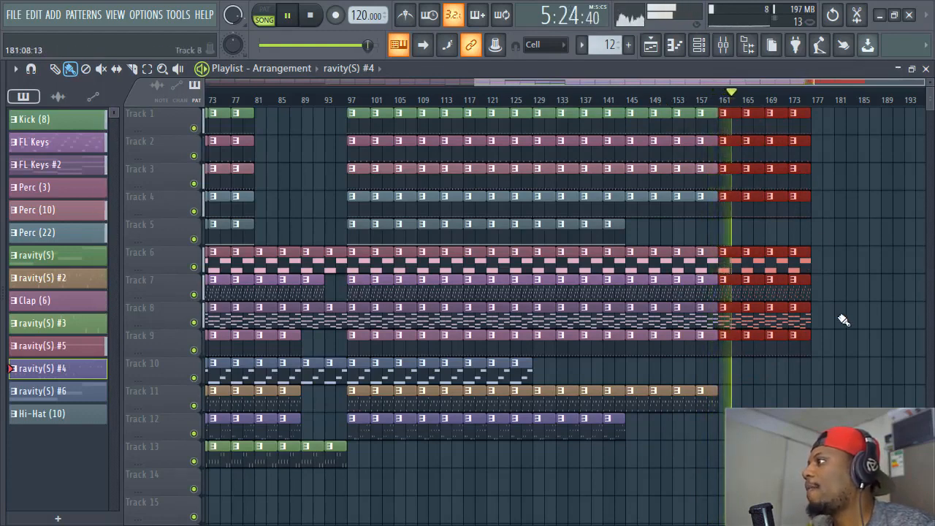
Duplicate the clips of bars 161 to 176 on Tracks 1 to 8, leaving out the claps, so the copies start at bar 177.
drag(835, 328, 730, 125)
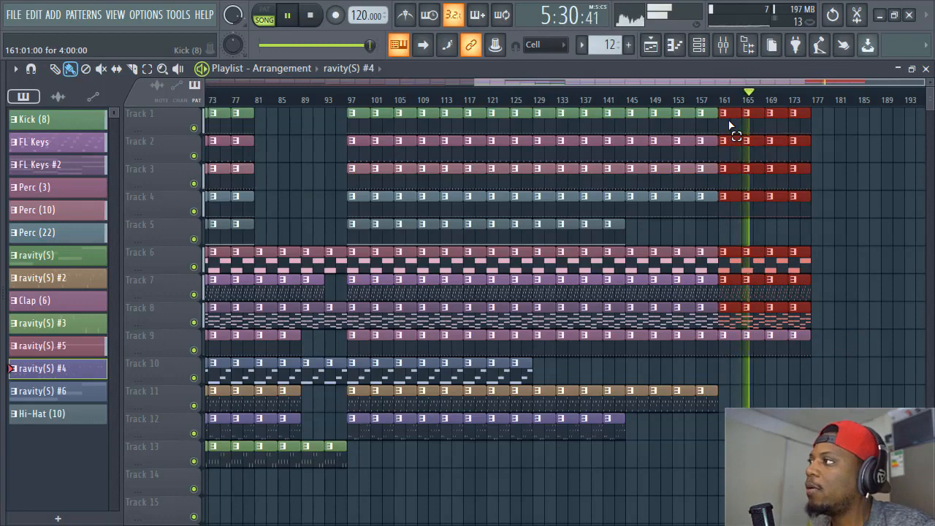
key(ctrl+b)
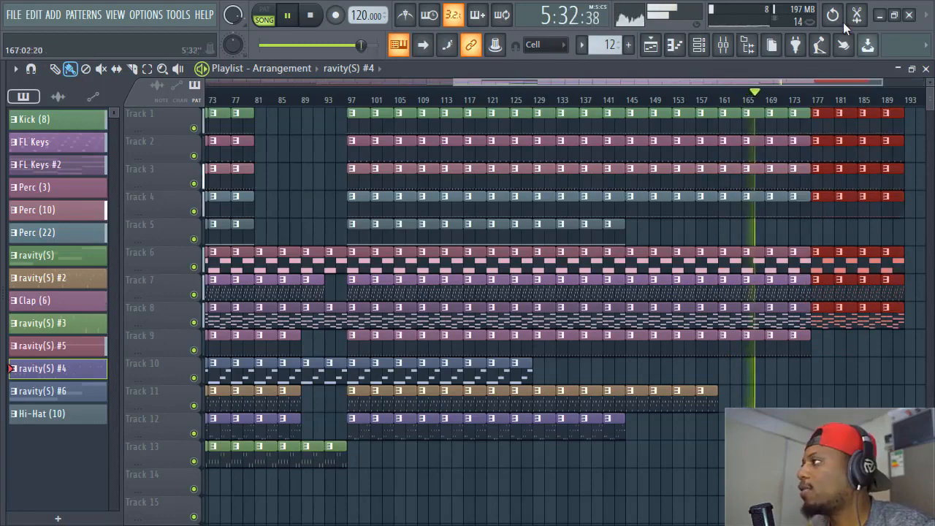
Delete the FL Keys clips on Track 7 from bar 181 onward and all clips from bar 185 to 192, then stop playback.
click(809, 82)
mouse_move(809, 82)
mouse_down()
mouse_move(852, 94)
mouse_move(827, 82)
mouse_up()
scroll(809, 102, up, 2)
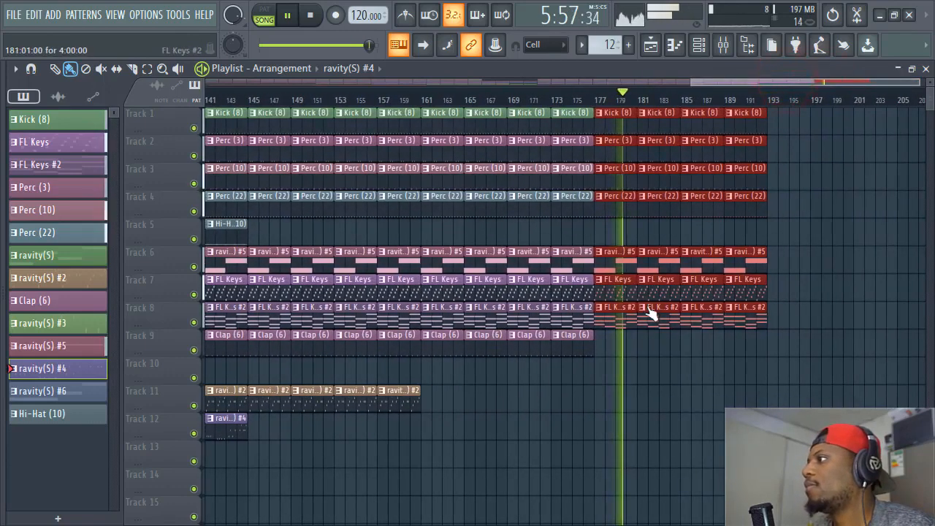
right_click(647, 293)
right_click(694, 296)
right_click(733, 296)
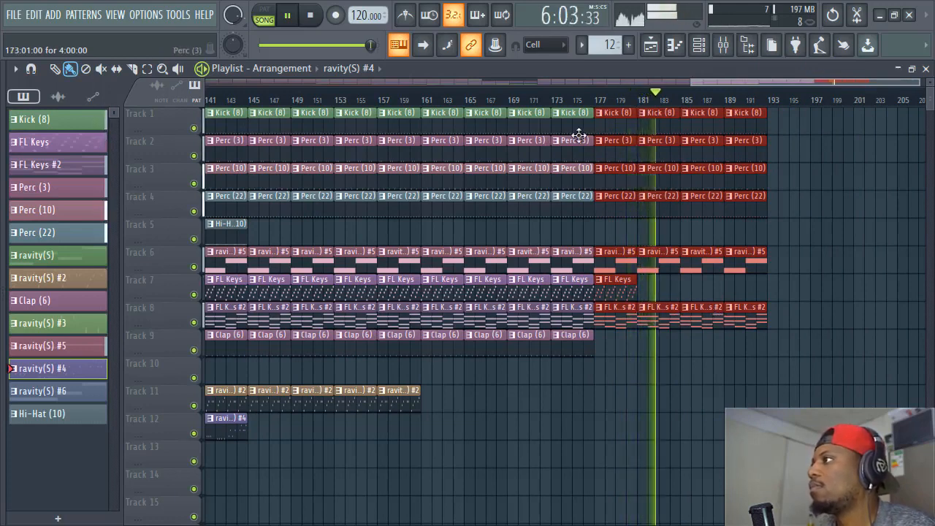
right_click(702, 322)
key(space)
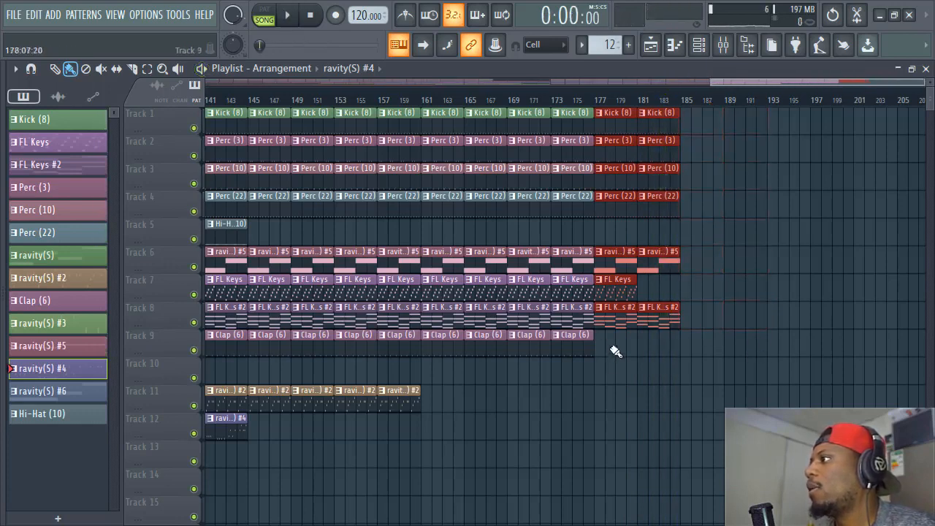
Delete the FL Keys #2 clips on Track 8 from bar 169 to 184 and play the song from bar 173.
right_click(684, 322)
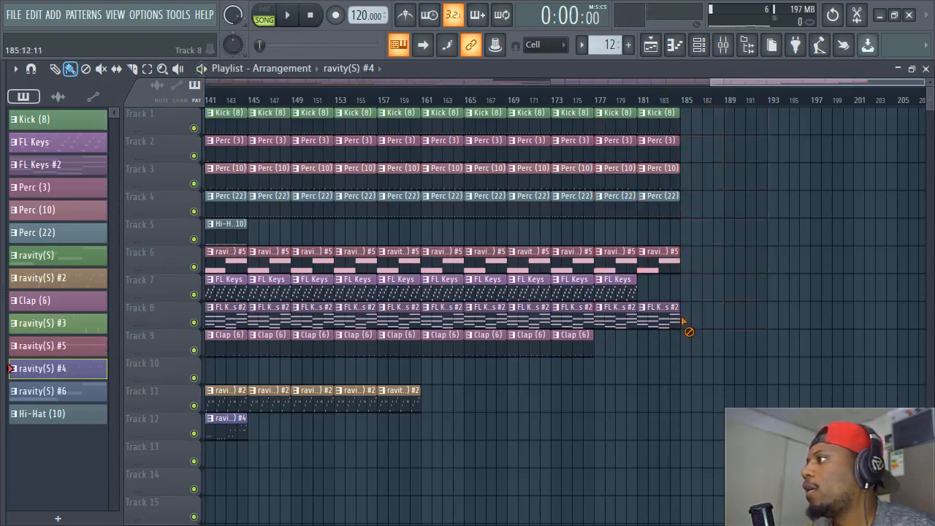
right_click(545, 323)
click(558, 96)
key(space)
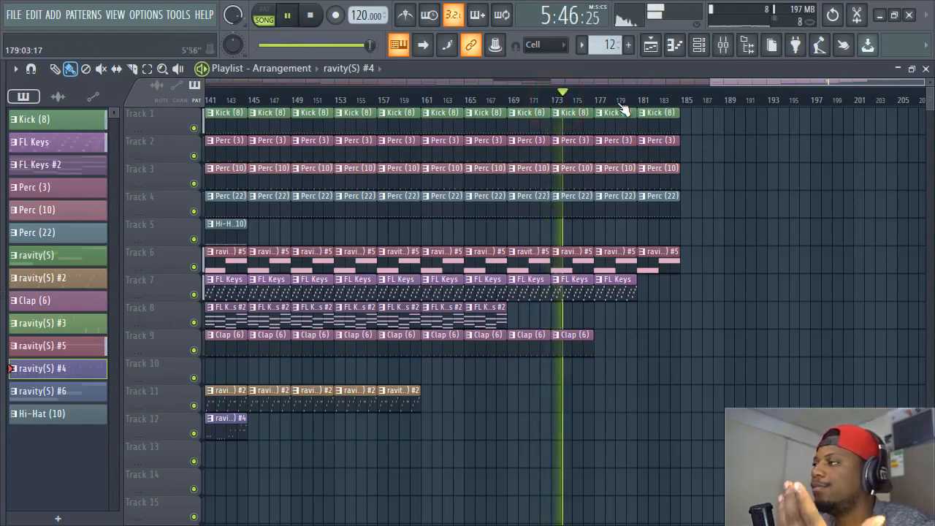
Add Clap (6) clips at bars 177 and 181 on Track 9 and delete the ravity(S) #5 clip at bar 181 on Track 6.
scroll(660, 106, up, 1)
scroll(661, 105, up, 1)
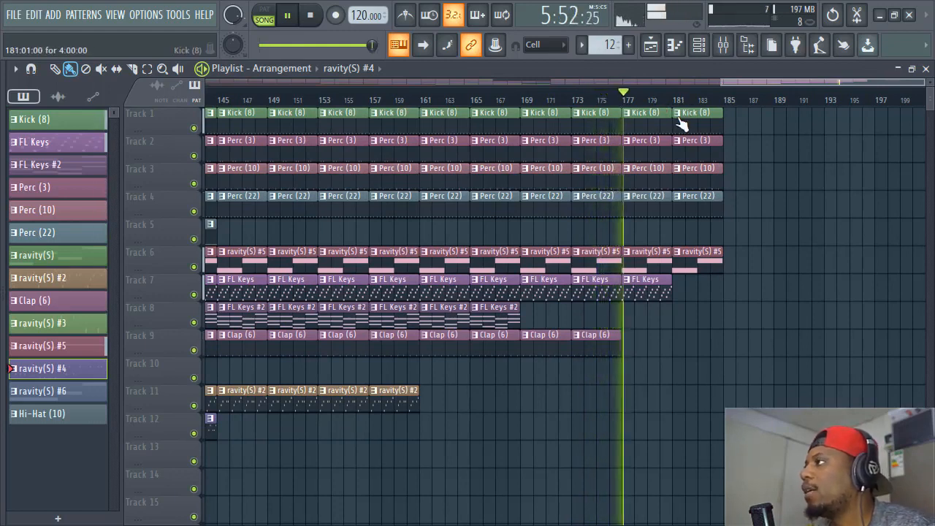
drag(723, 83, 766, 84)
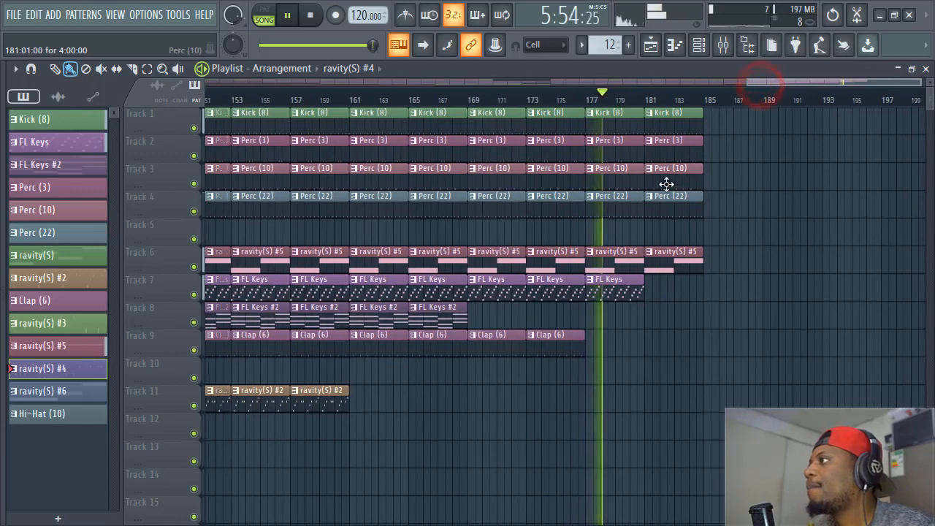
click(554, 350)
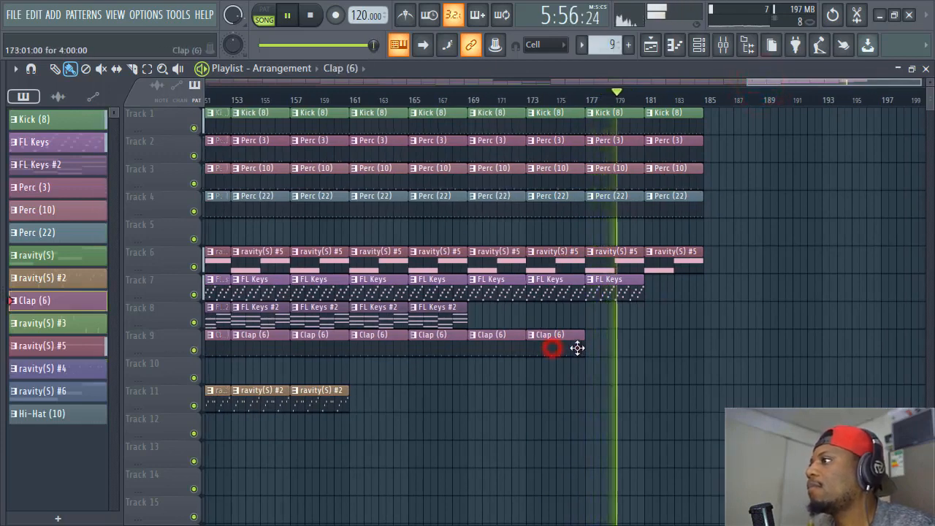
click(589, 349)
click(656, 351)
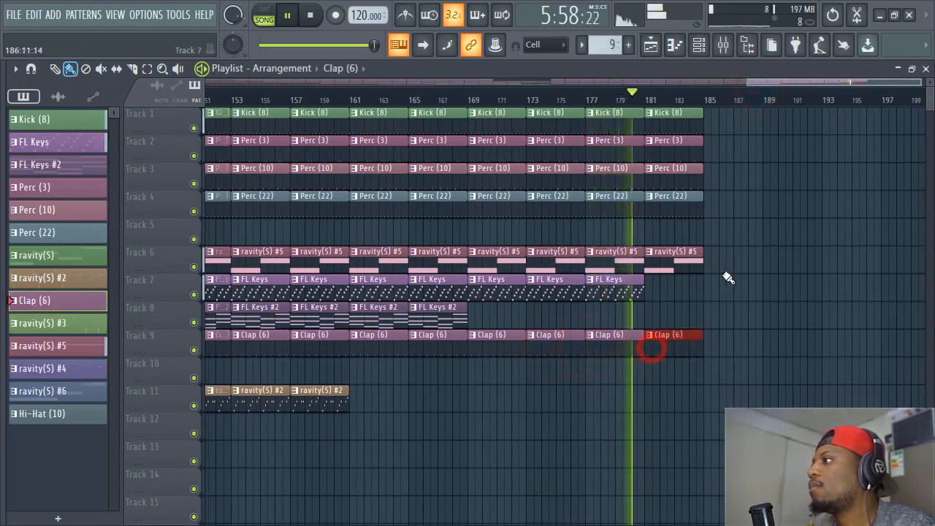
right_click(678, 266)
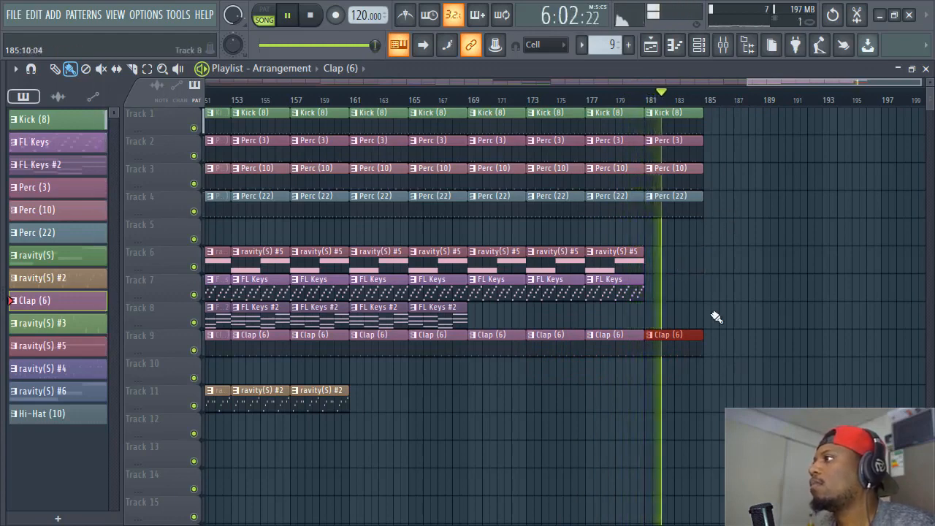
key(ctrl+s)
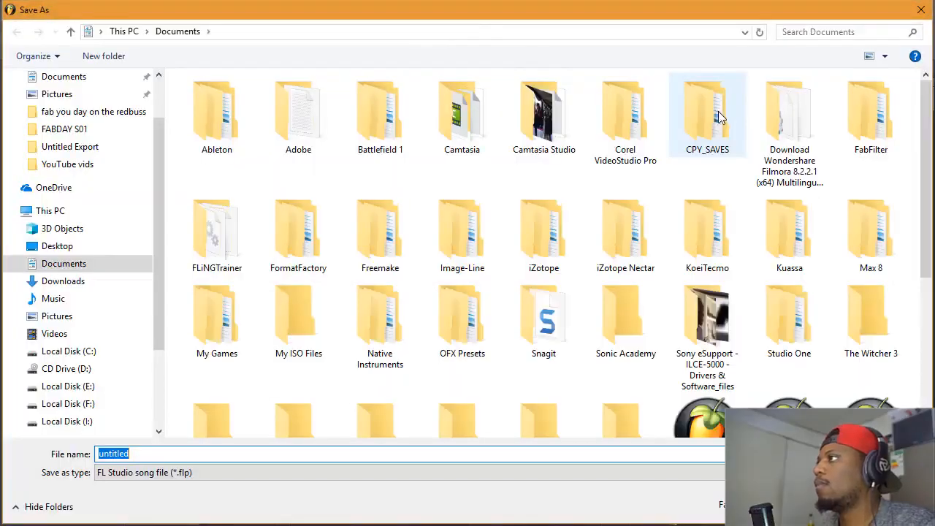
key(Escape)
scroll(720, 100, down, 5)
scroll(721, 101, up, 2)
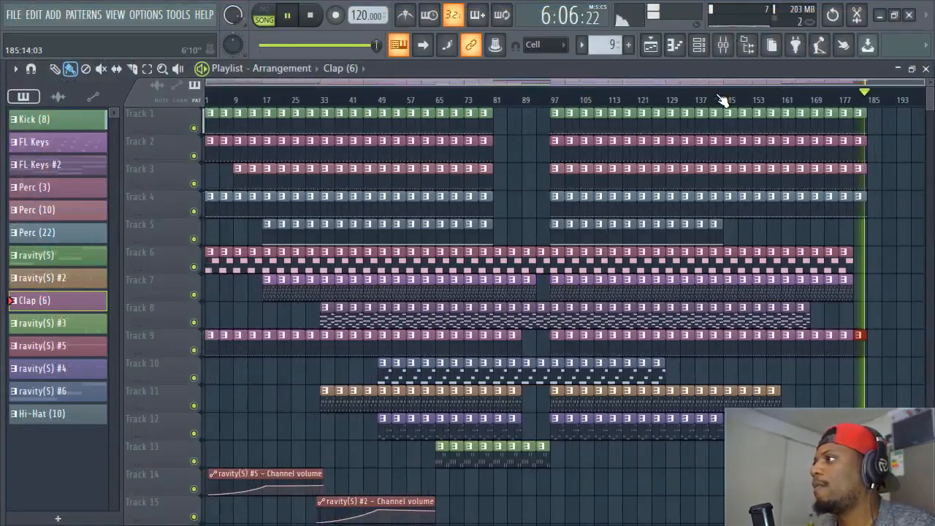
scroll(866, 149, down, 2)
key(space)
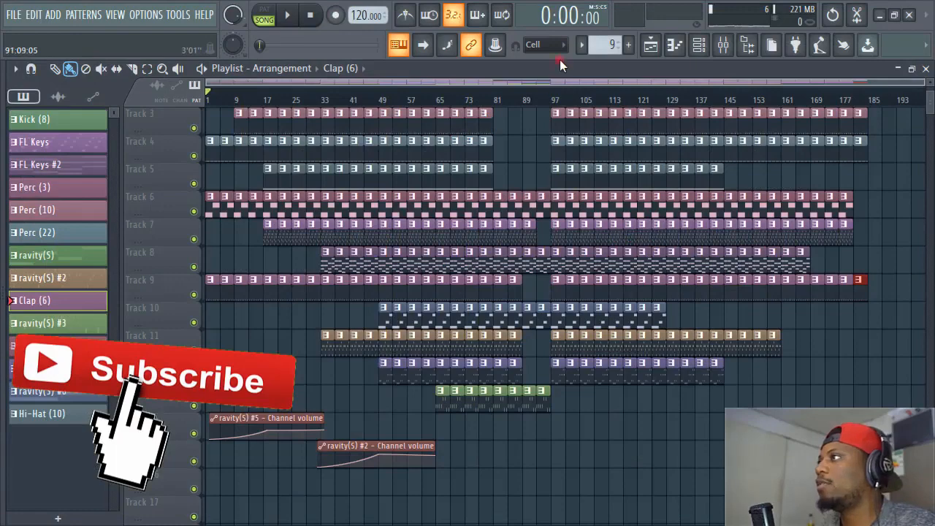
scroll(777, 195, up, 2)
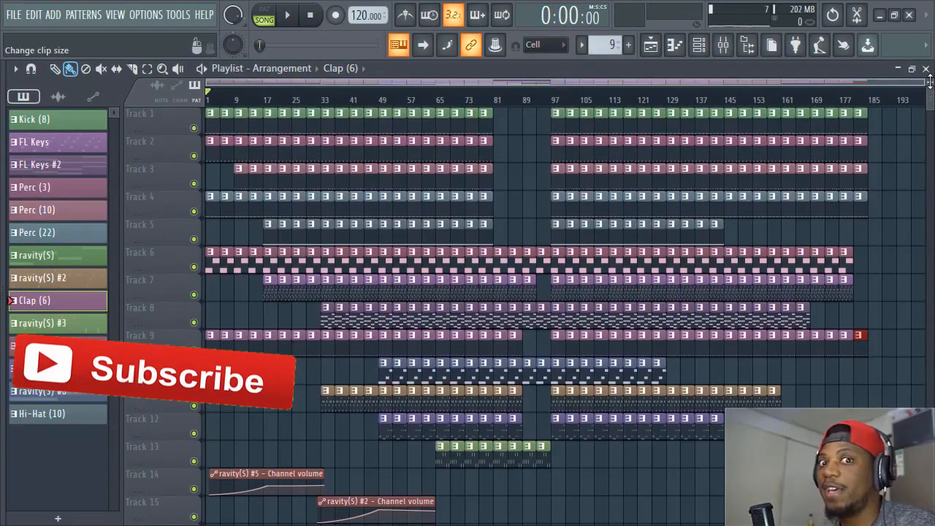
scroll(929, 82, down, 2)
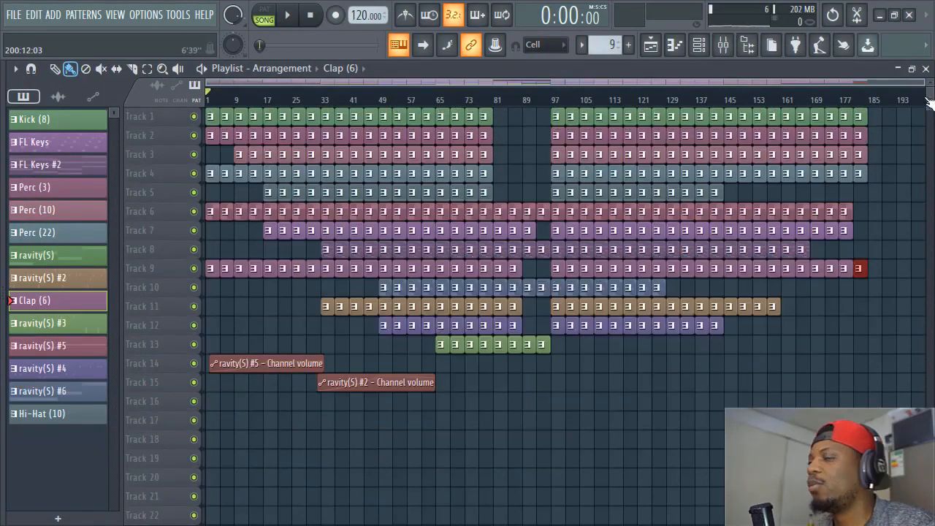
double_click(567, 70)
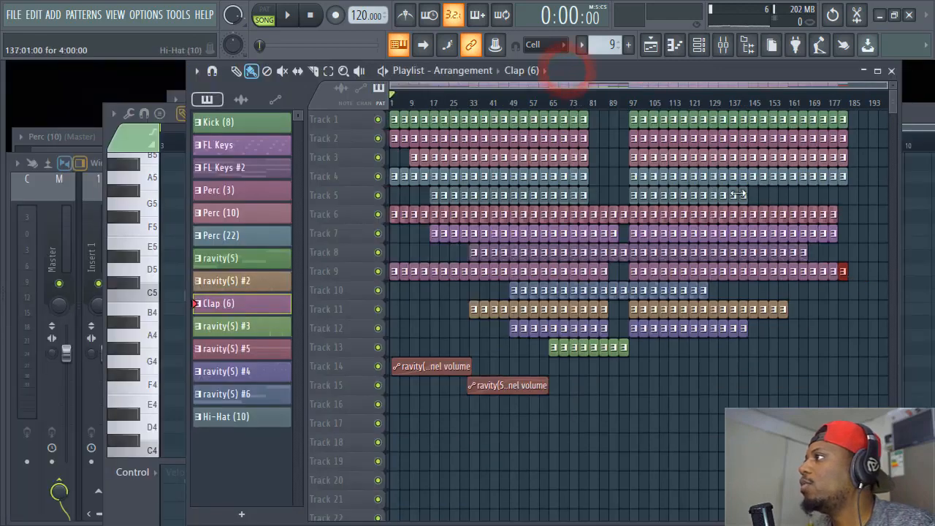
double_click(726, 76)
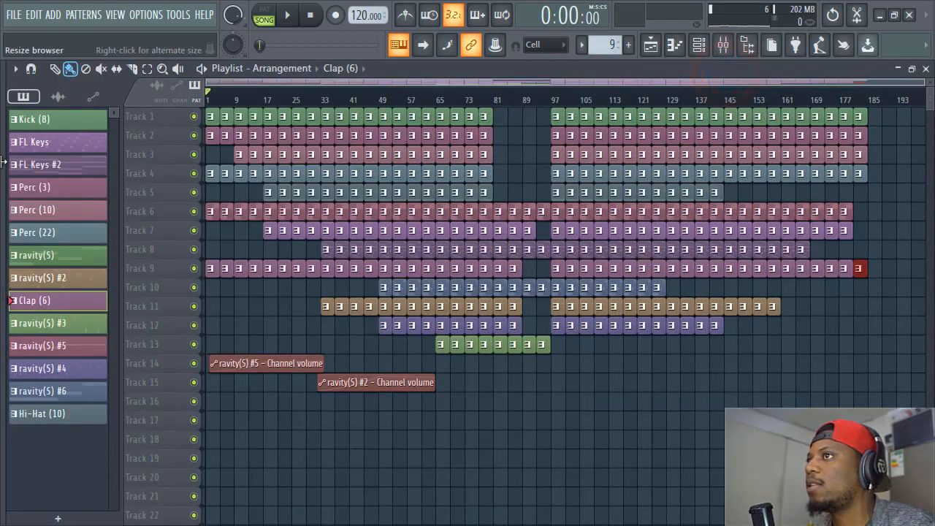
Reveal the sample browser beside the playlist and open the Cymbals folder of the Xdizzle sample pack.
drag(3, 164, 114, 157)
scroll(98, 309, down, 4)
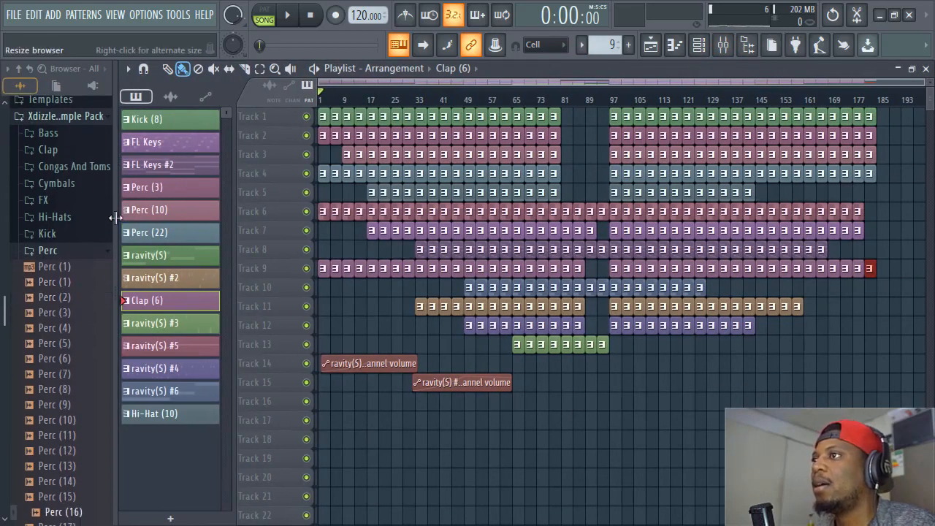
scroll(84, 203, up, 3)
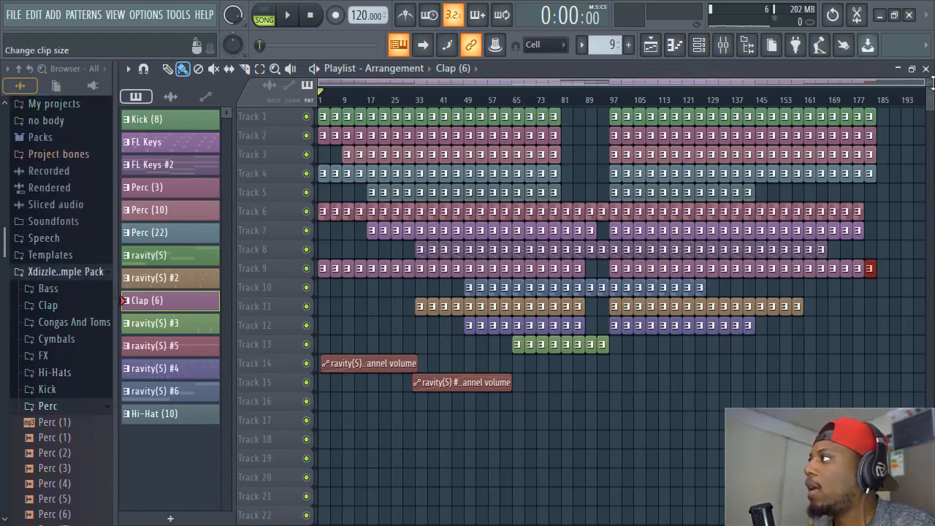
scroll(932, 84, up, 1)
scroll(642, 123, down, 3)
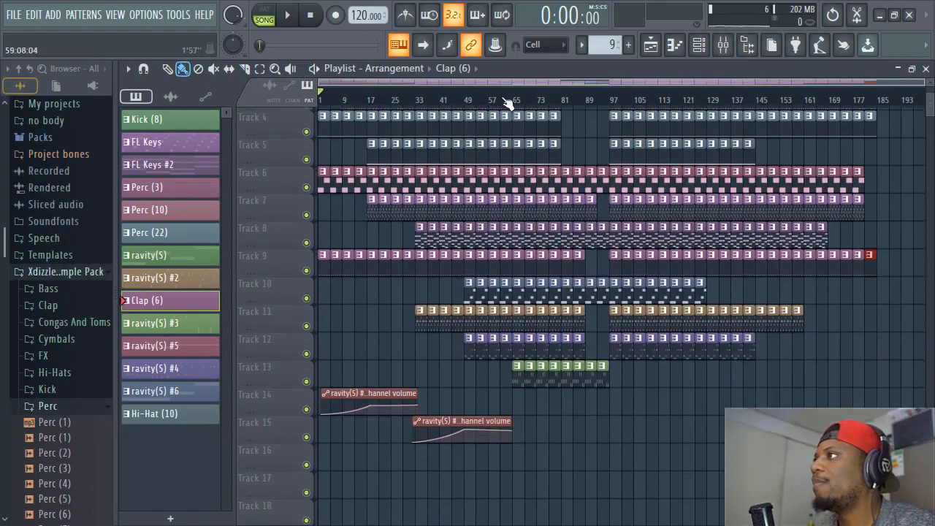
scroll(510, 101, up, 2)
drag(555, 82, 437, 84)
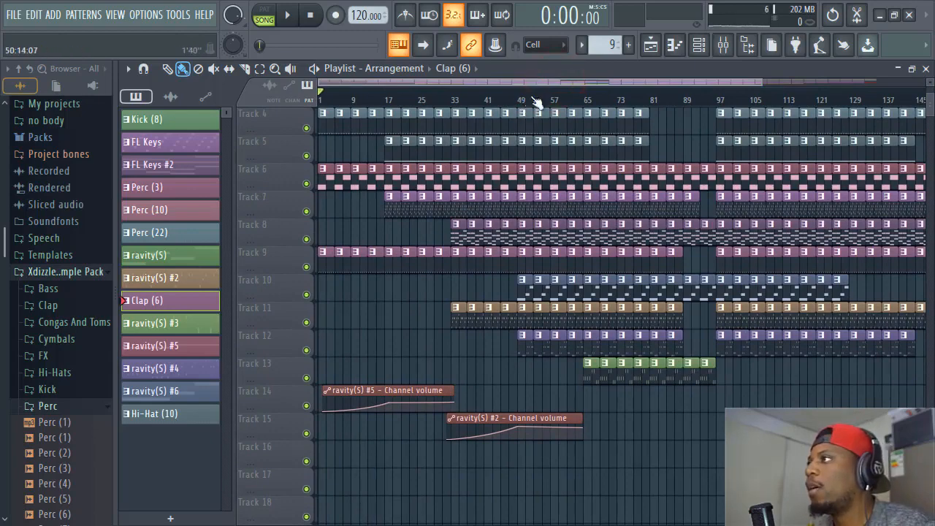
drag(761, 82, 892, 84)
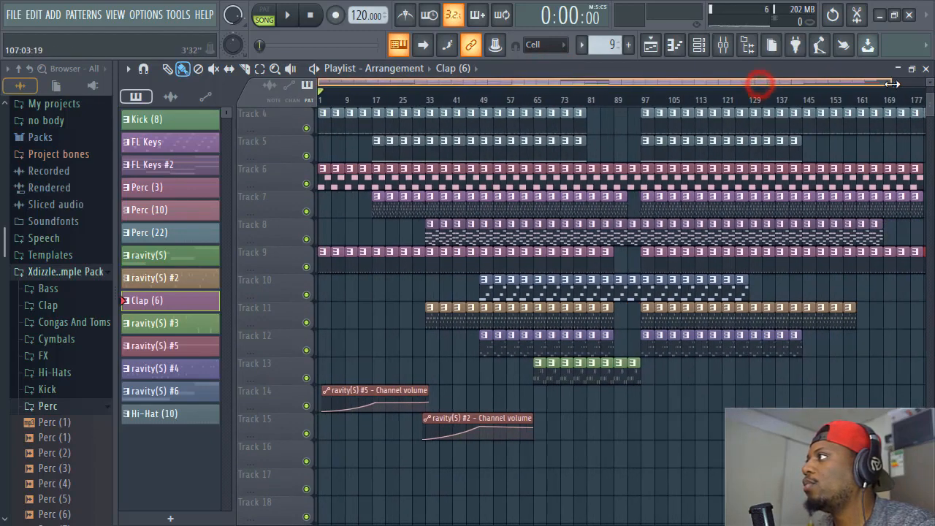
click(57, 339)
Audition cymbal samples in the Cymbals folder, including Cymbal (1), (2), (3), (5), (7), (13), (15) and (19), to choose a crash.
click(73, 181)
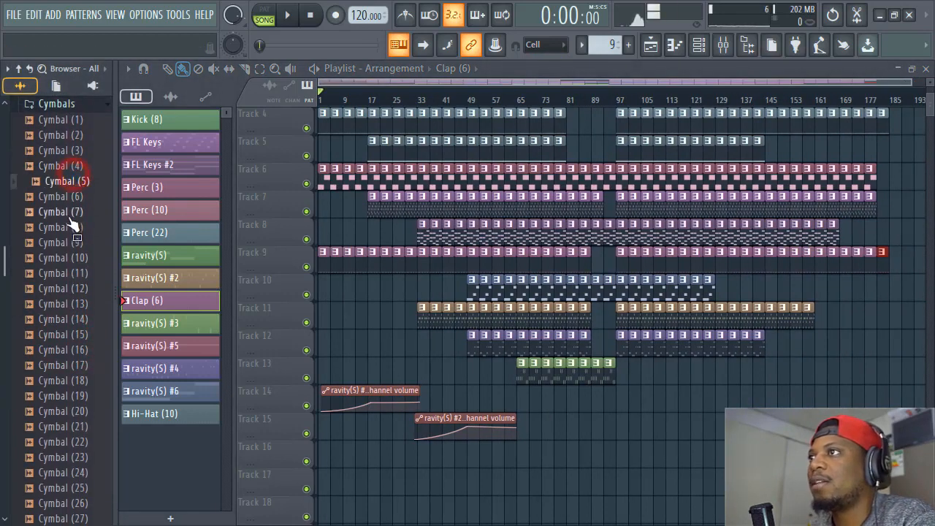
click(71, 213)
click(73, 150)
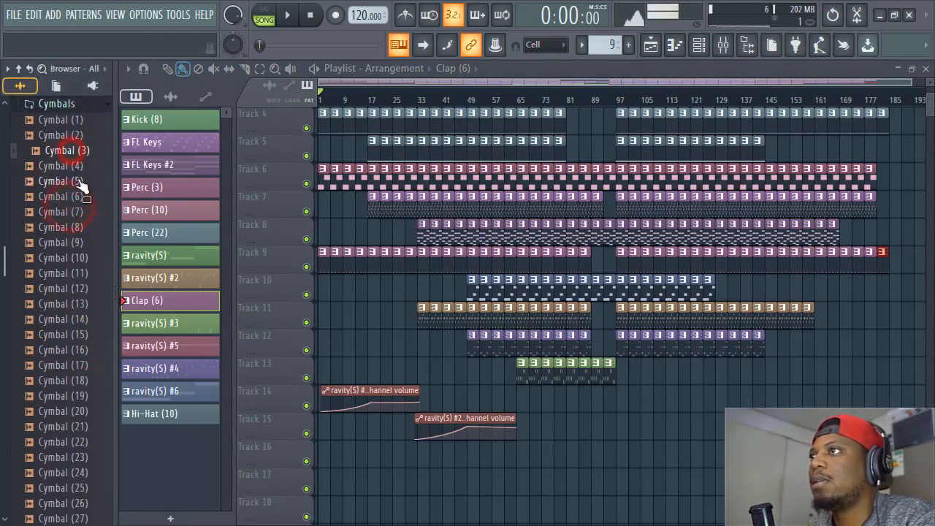
click(73, 136)
click(75, 120)
click(75, 301)
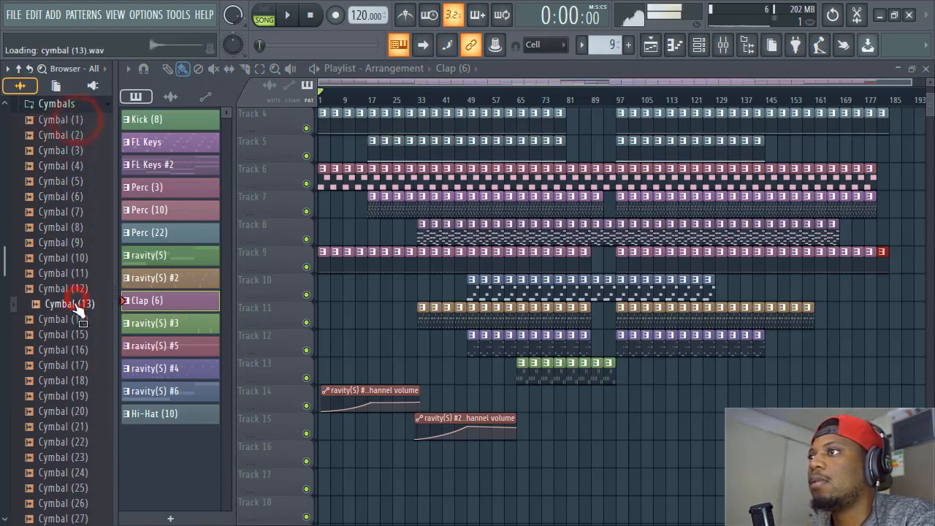
click(76, 335)
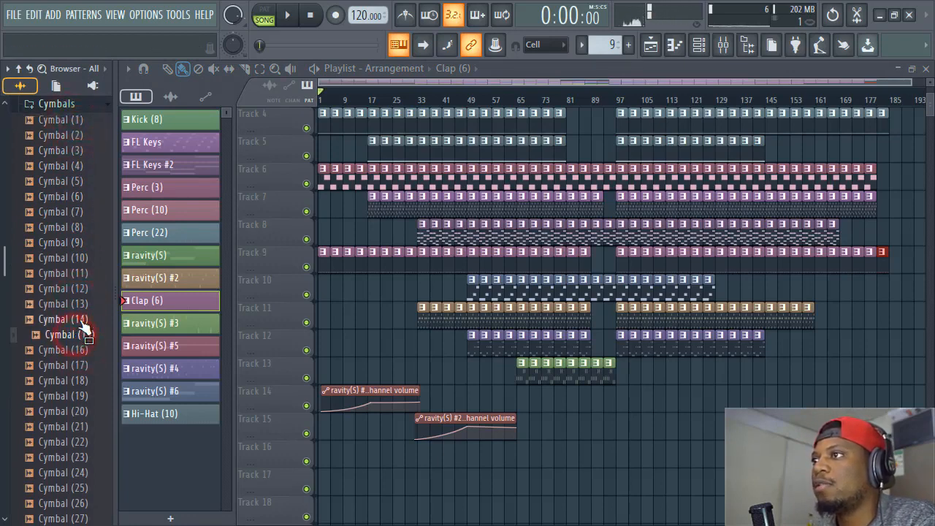
click(82, 335)
click(84, 397)
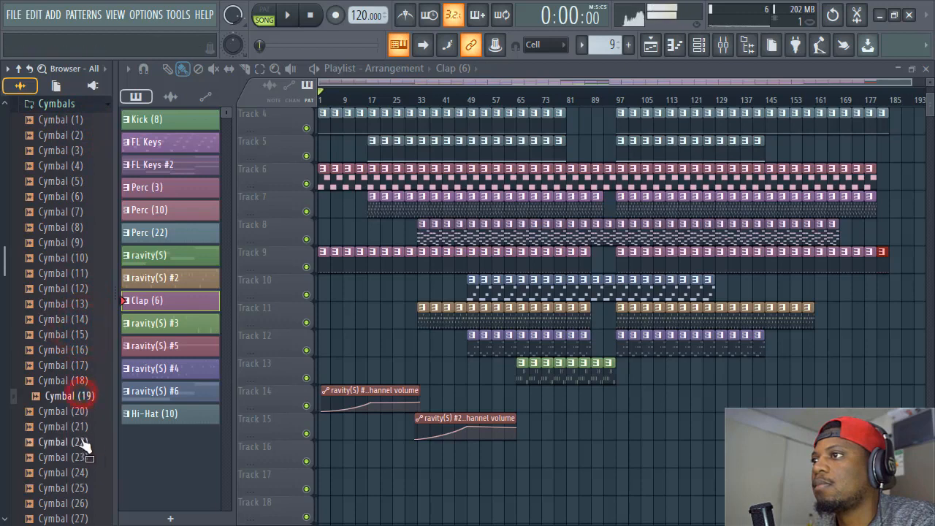
Place the Cymbal (13) sample on Track 12 at bar 33.
click(73, 322)
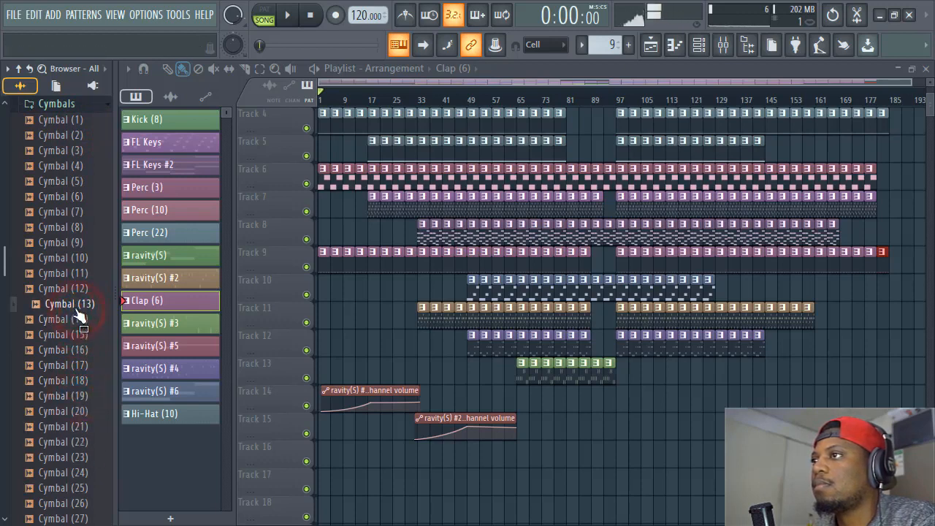
drag(383, 422, 421, 349)
Route the Cymbal (13) clip to mixer track 5 and lower that track's volume to about 70% (-7.3 dB).
double_click(421, 348)
drag(459, 212, 425, 202)
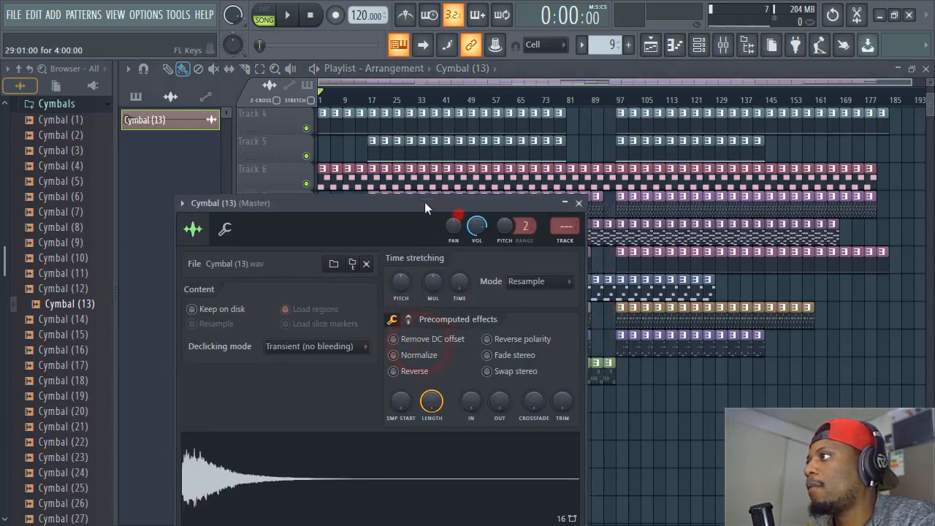
click(563, 238)
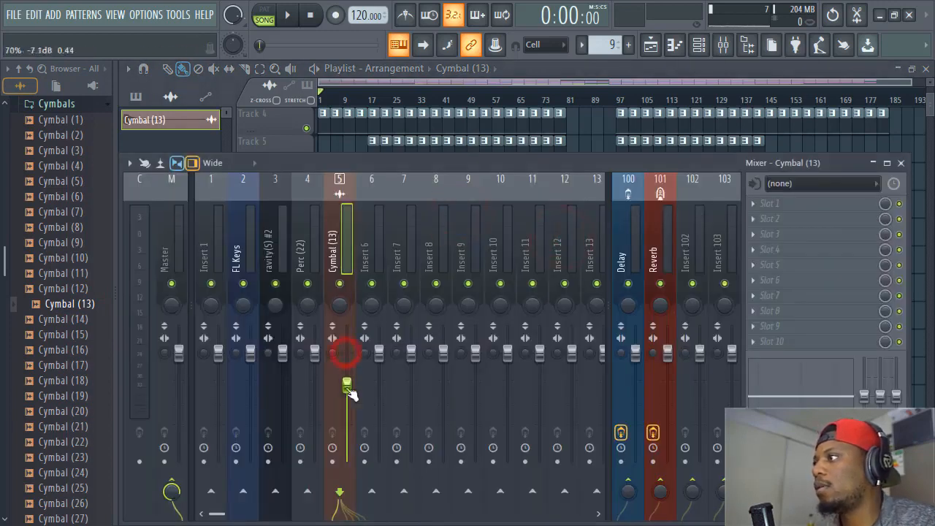
Play the song from just before bar 33 to check the cymbal in the arrangement.
click(563, 76)
scroll(377, 97, up, 6)
click(553, 93)
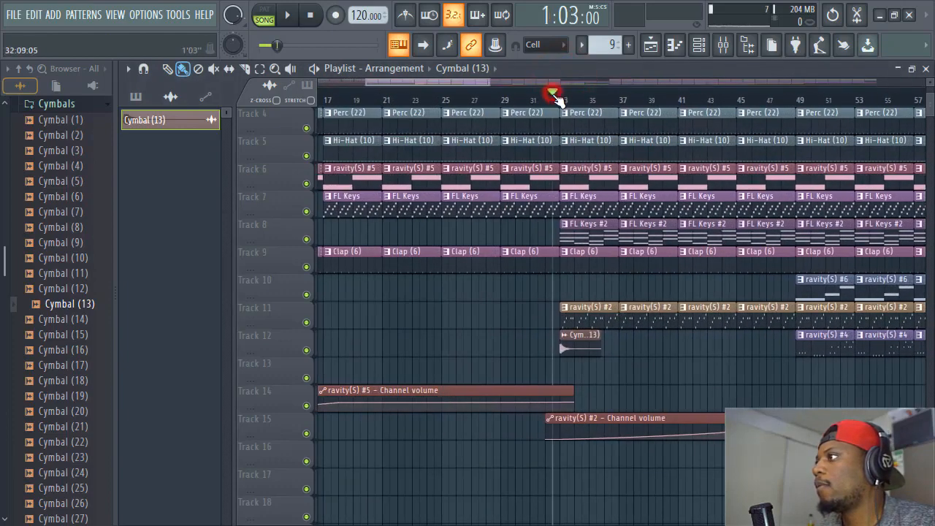
key(space)
scroll(589, 95, down, 6)
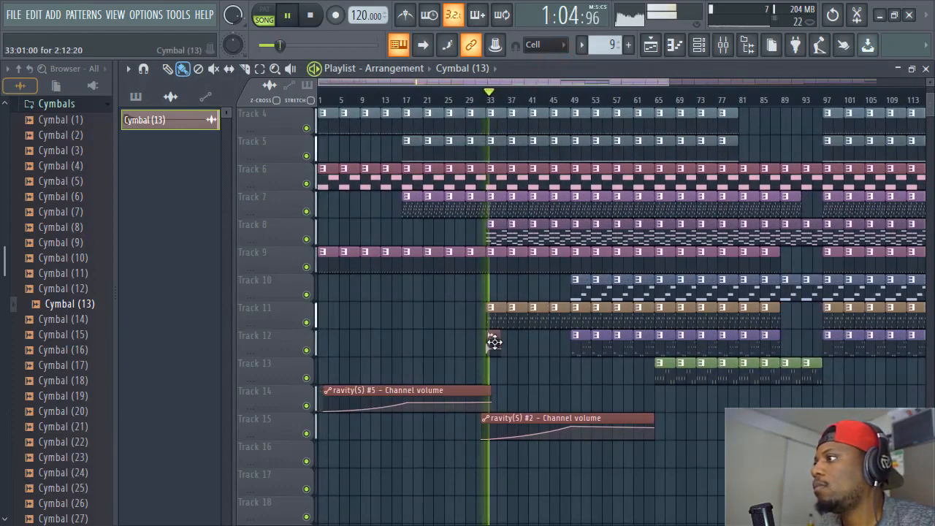
Lower the Cymbal (13) channel volume and replay the transition at bar 33.
double_click(495, 342)
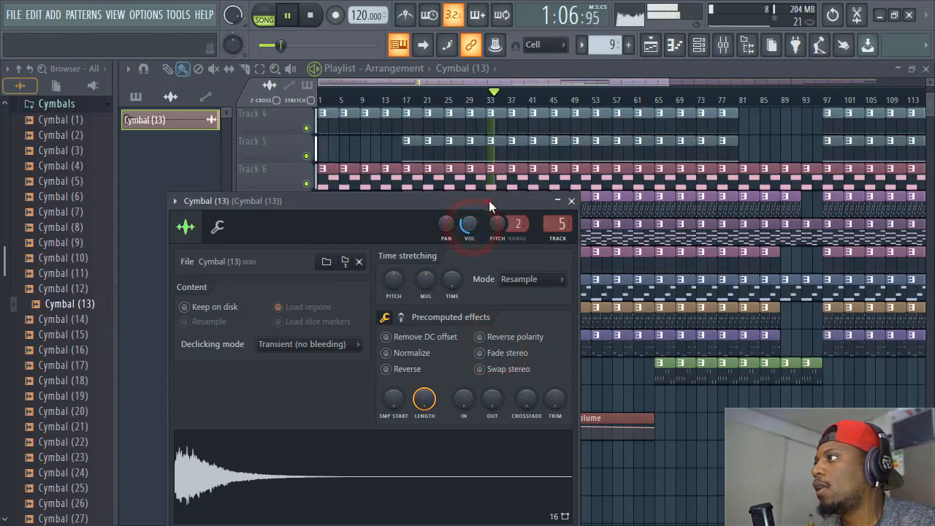
drag(489, 202, 511, 295)
click(491, 100)
key(space)
Audition more samples in the Cymbals folder, including Cymbal (15), (17), (24) and (28), to find a swell.
click(74, 333)
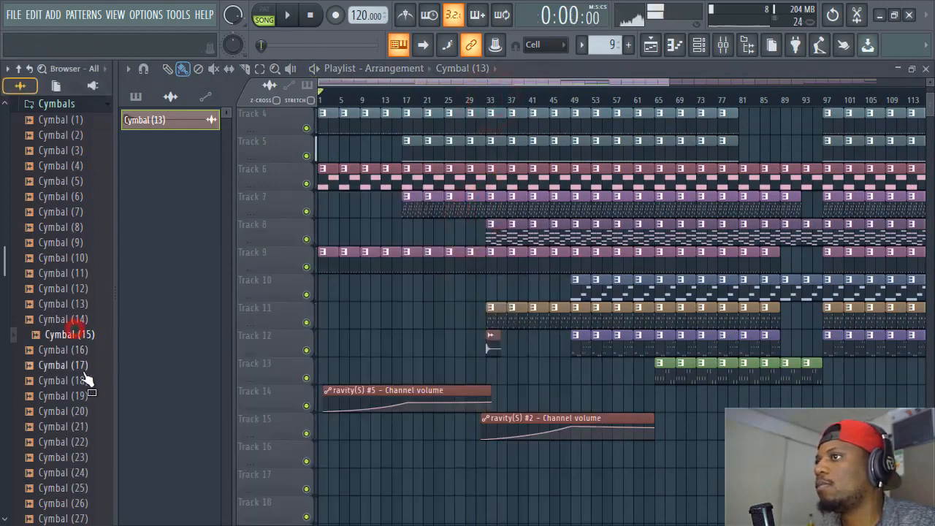
click(78, 367)
click(76, 397)
click(72, 425)
click(71, 442)
click(71, 472)
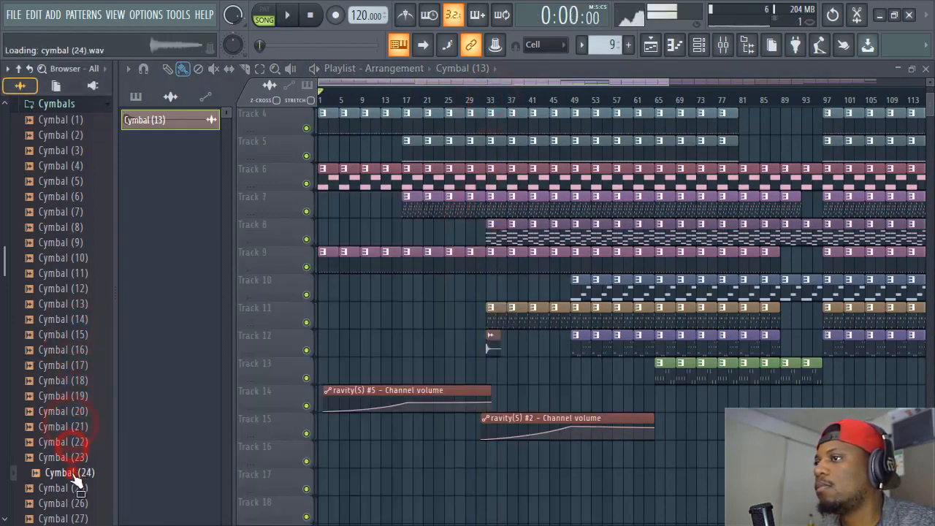
scroll(73, 467, down, 5)
click(69, 368)
click(73, 286)
click(78, 266)
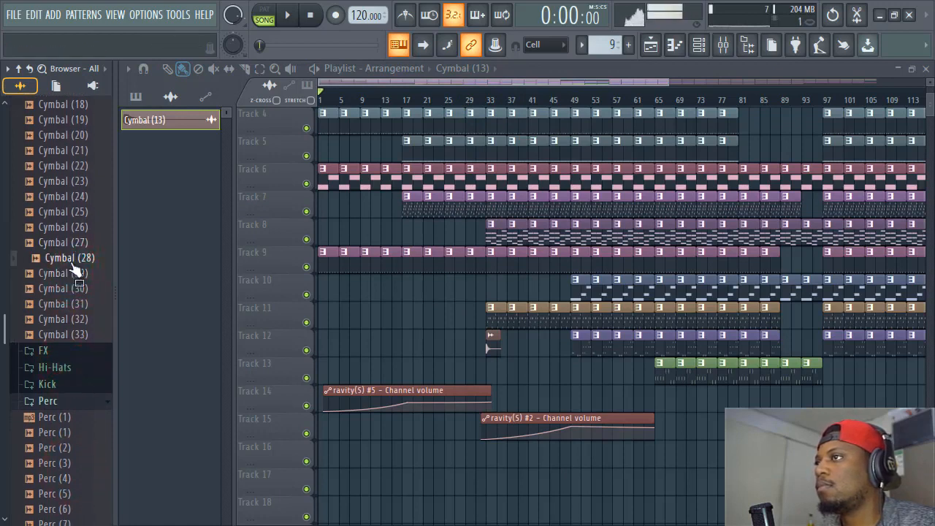
Place the Cymbal (28) sample on Track 13 and shift it so its swell peaks at about bar 33.
drag(486, 368, 478, 369)
scroll(478, 102, up, 5)
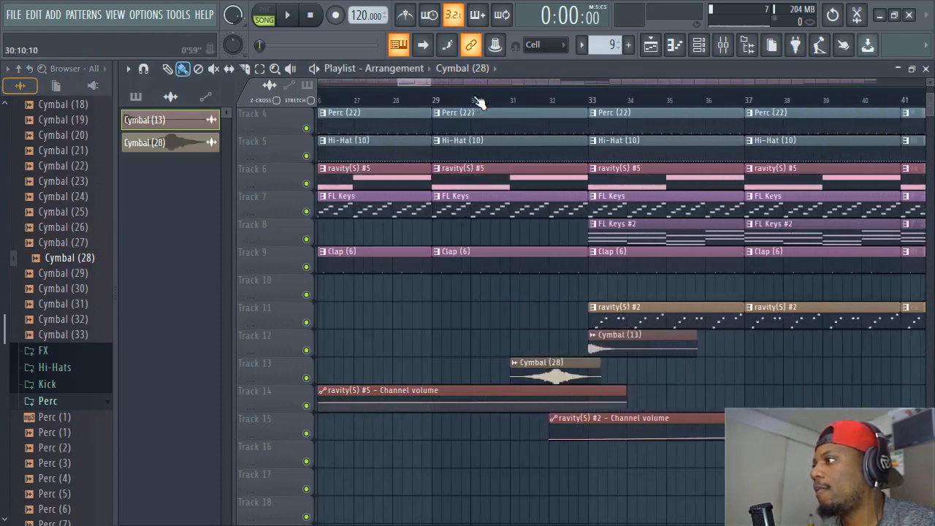
drag(697, 367, 708, 365)
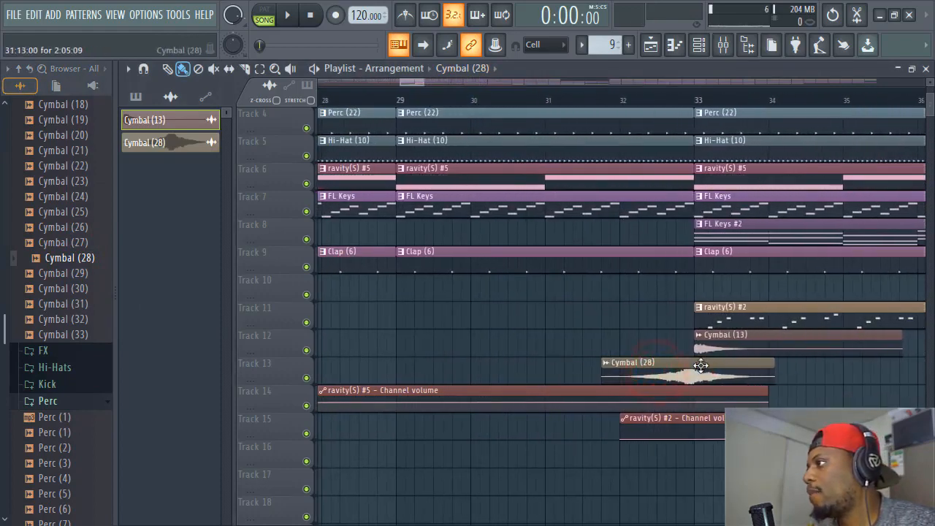
Lower the Cymbal (28) channel volume to about 25% (-21.7 dB) and route it to mixer track 6.
double_click(684, 369)
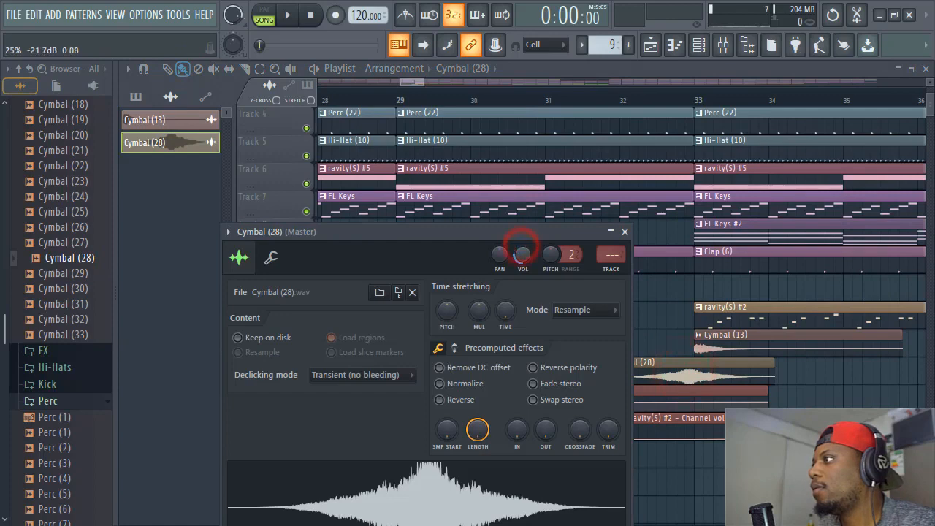
double_click(620, 256)
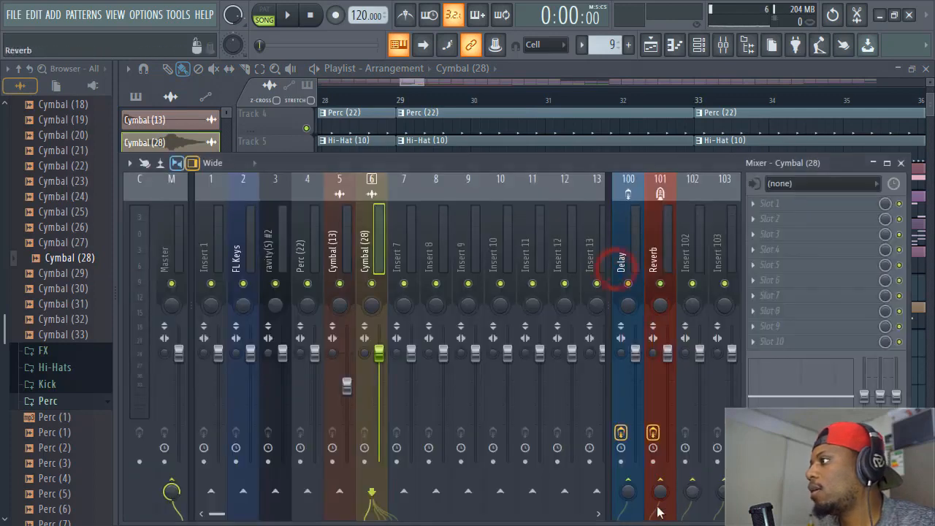
click(646, 77)
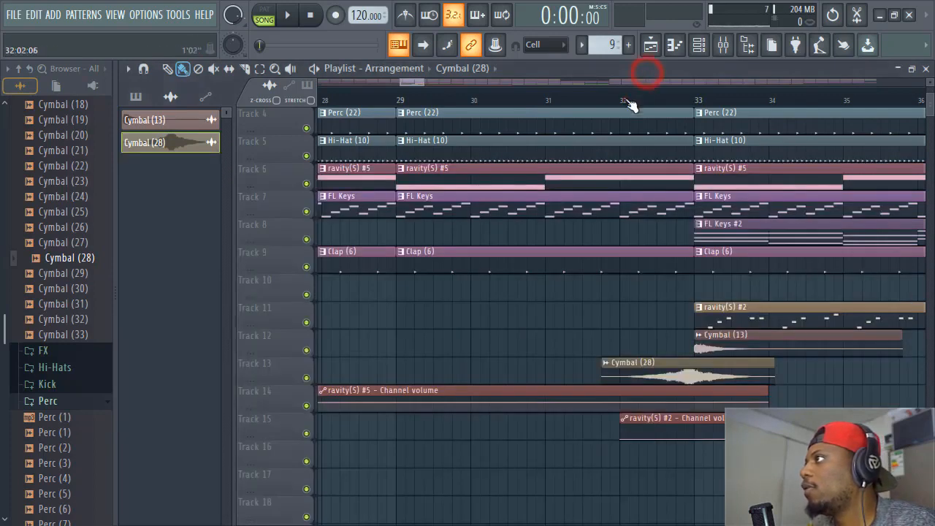
Play the transition from bar 32, setting Cymbal (13)'s channel volume to about 33% and balancing Cymbal (28)'s volume against it.
click(620, 98)
key(space)
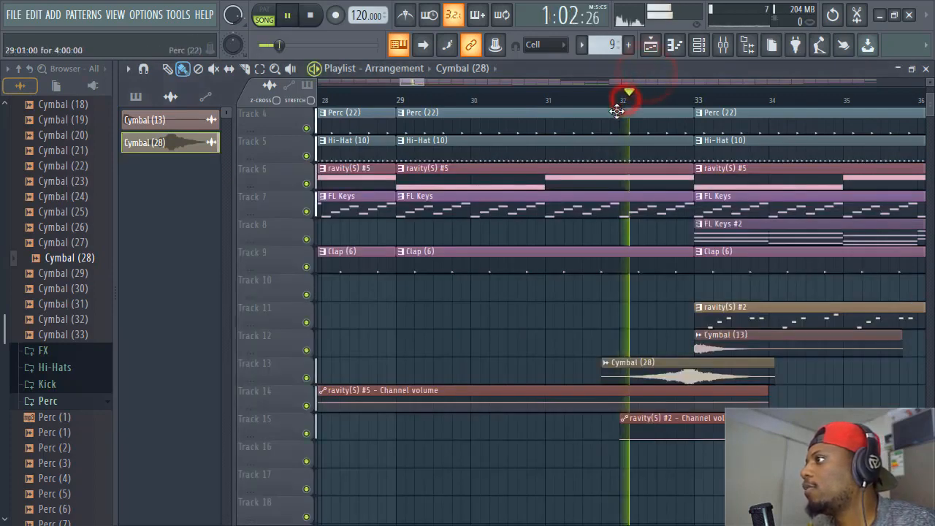
double_click(732, 348)
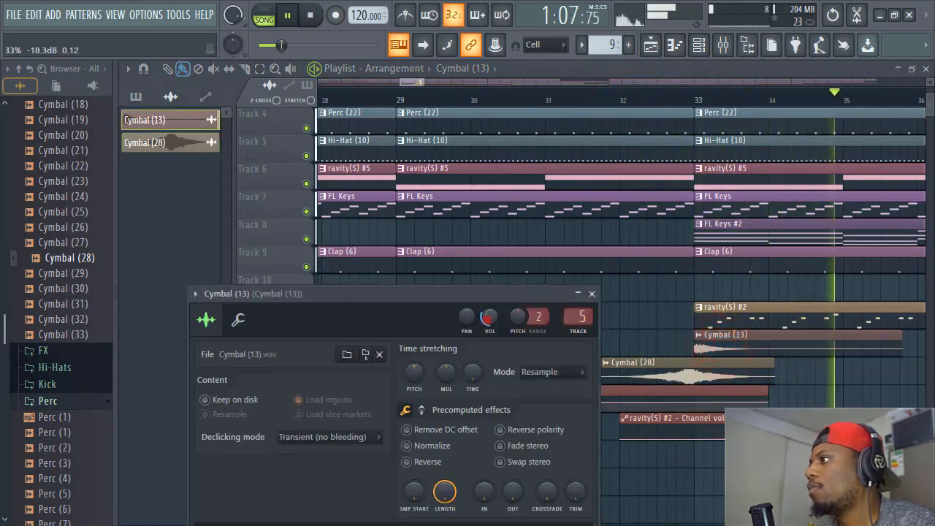
click(648, 95)
double_click(684, 374)
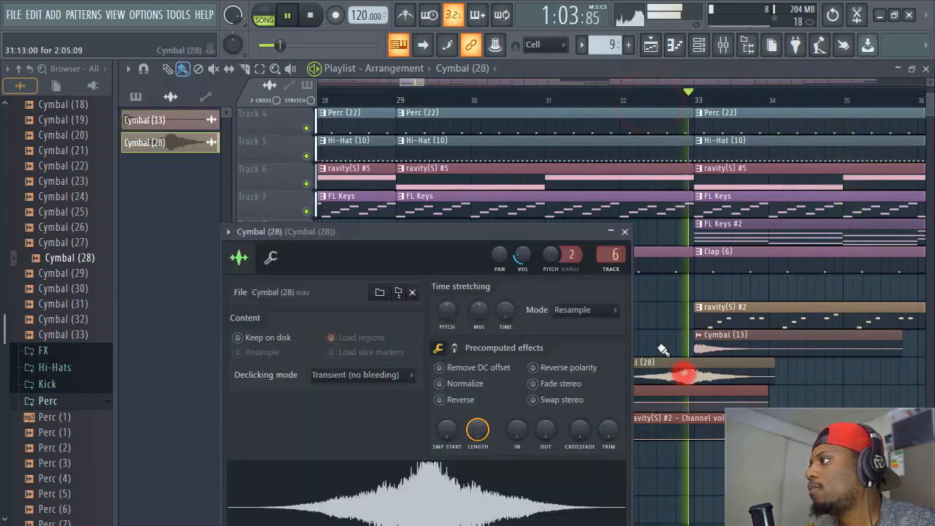
click(680, 98)
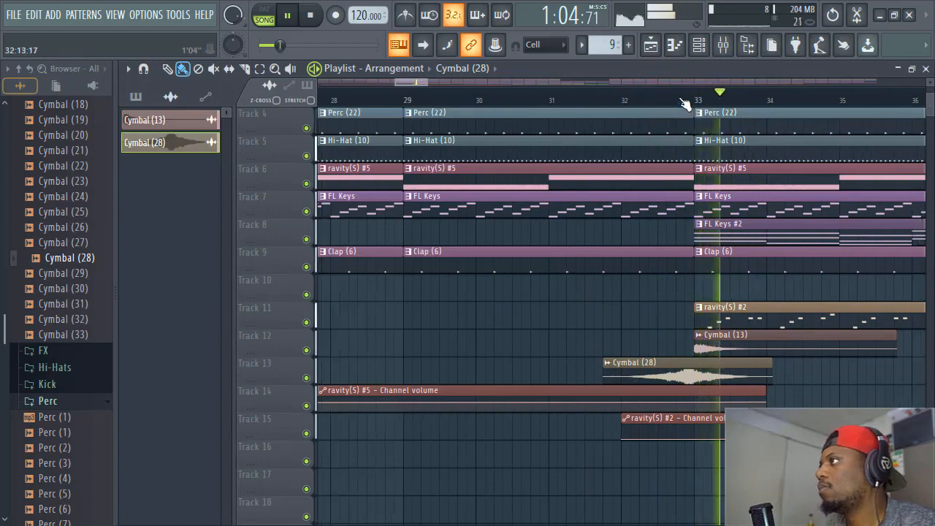
Move the Cymbal (13) and Cymbal (28) clips at bar 33 down to Tracks 16 and 17.
scroll(684, 103, down, 6)
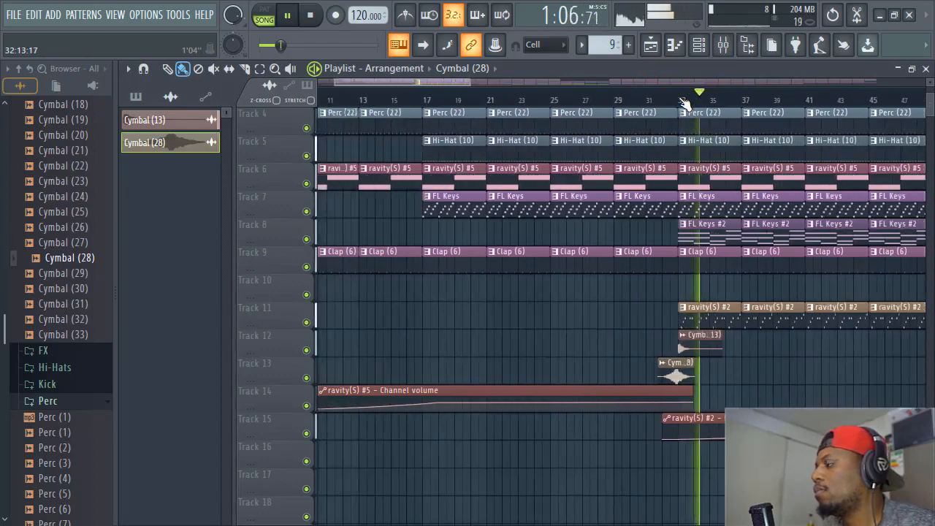
scroll(684, 104, down, 4)
drag(641, 380, 581, 356)
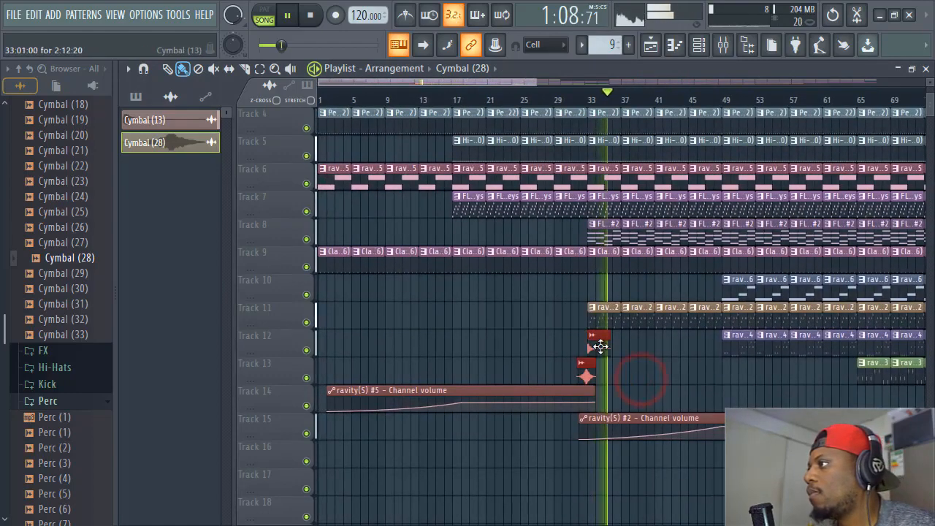
drag(600, 399, 599, 471)
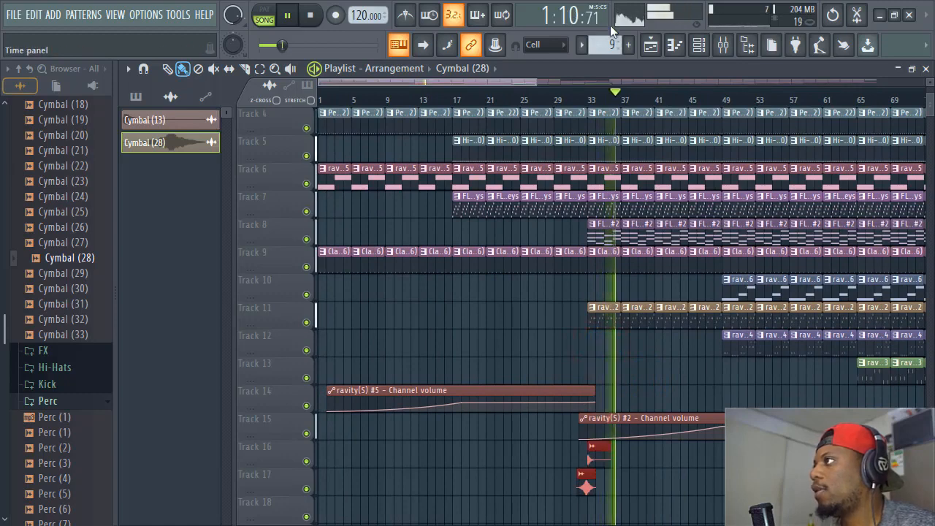
Duplicate the Cymbal (13) and Cymbal (28) pair on Tracks 16 and 17 at bars 65, 81 and 97.
scroll(627, 104, down, 2)
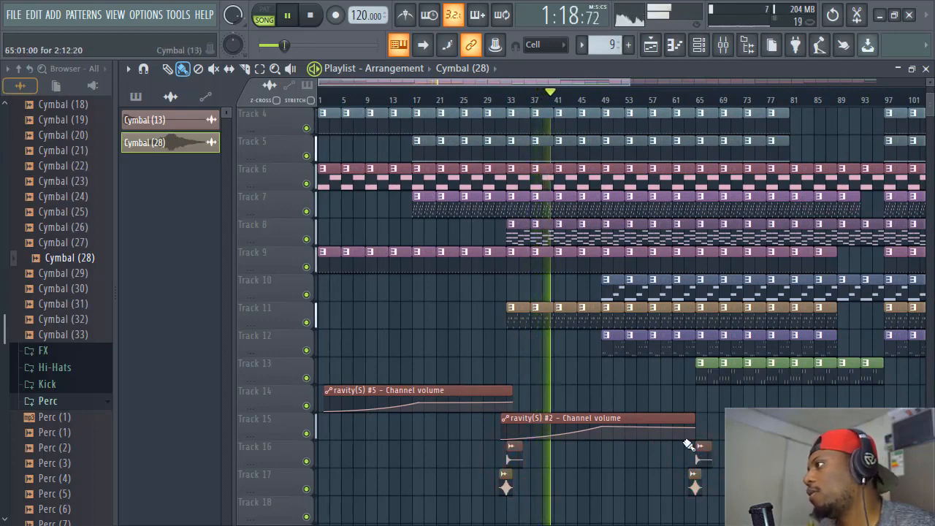
drag(619, 81, 738, 82)
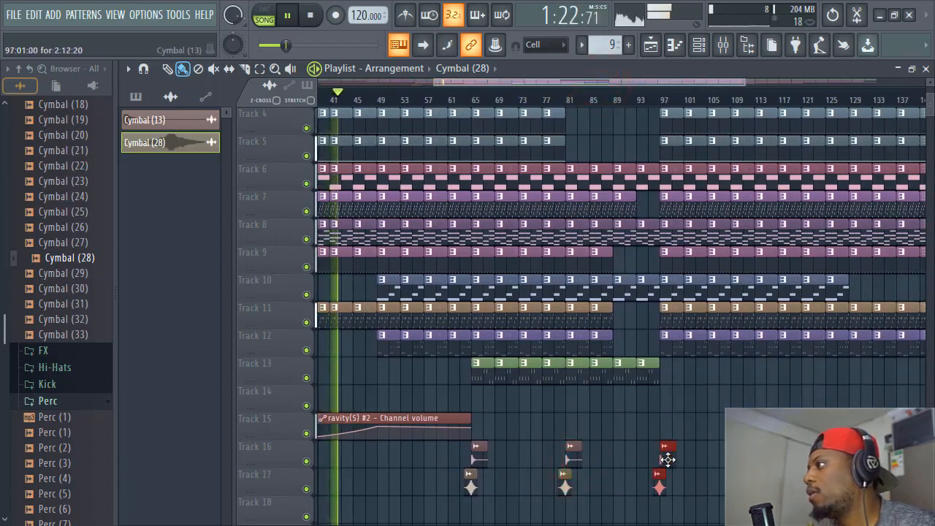
Play the song from shortly before bar 81 to check the cymbals at that section change.
click(556, 94)
scroll(553, 94, up, 3)
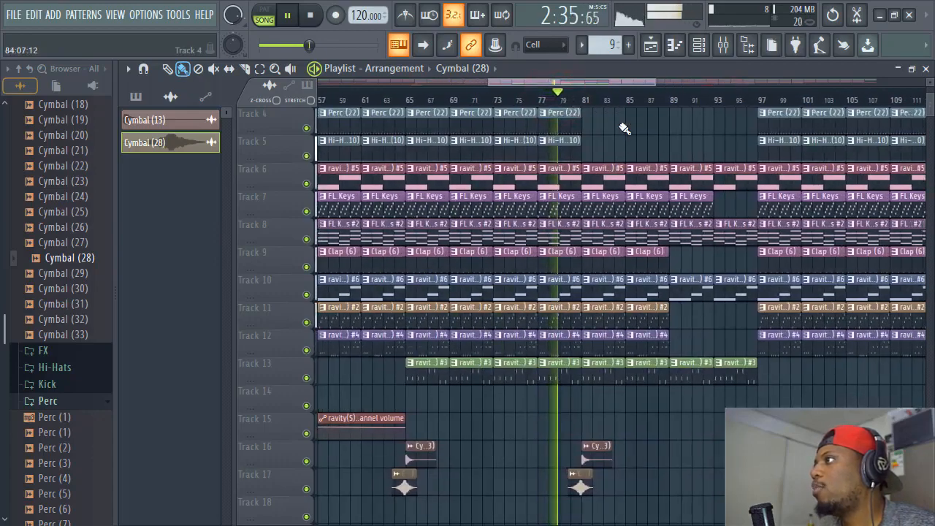
scroll(625, 128, down, 1)
scroll(593, 110, up, 2)
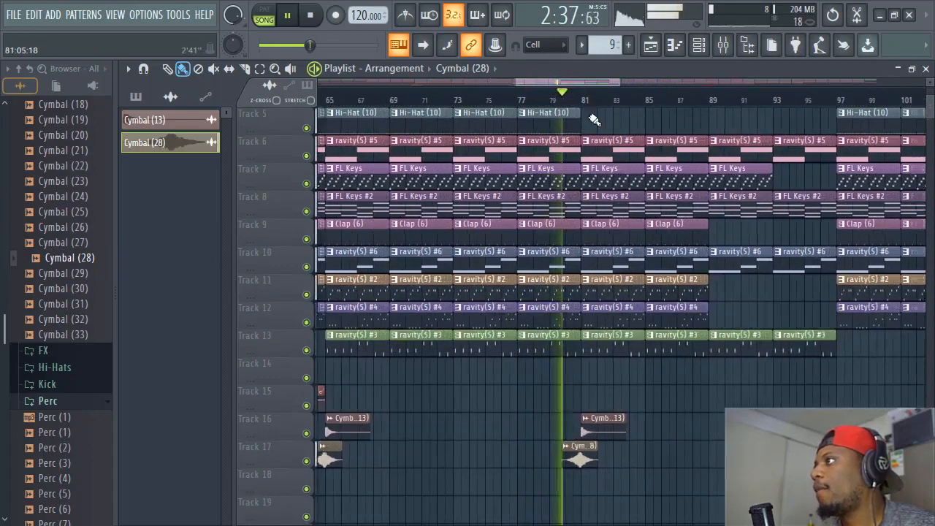
Add another copy of the cymbal pair on Tracks 16 and 17 at bar 129, undoing the misplaced edit.
scroll(597, 102, down, 4)
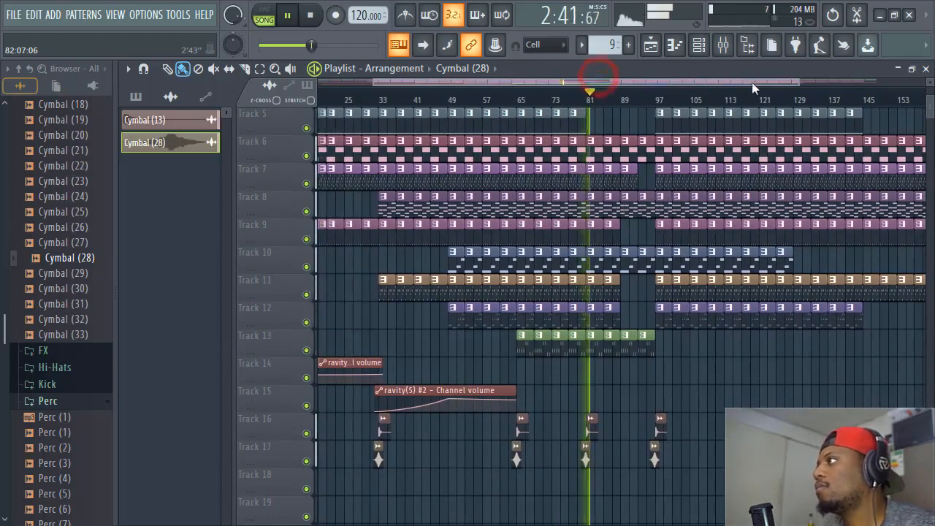
drag(788, 85, 876, 80)
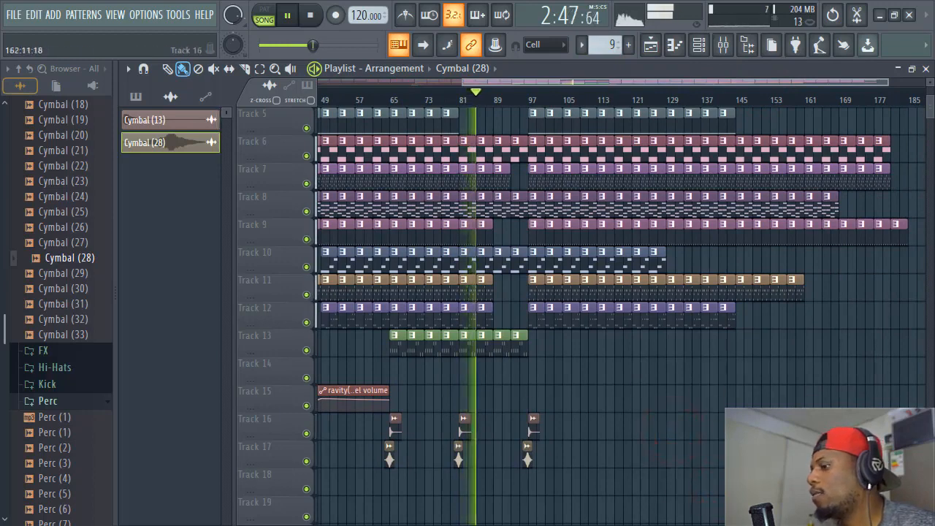
key(ctrl+z)
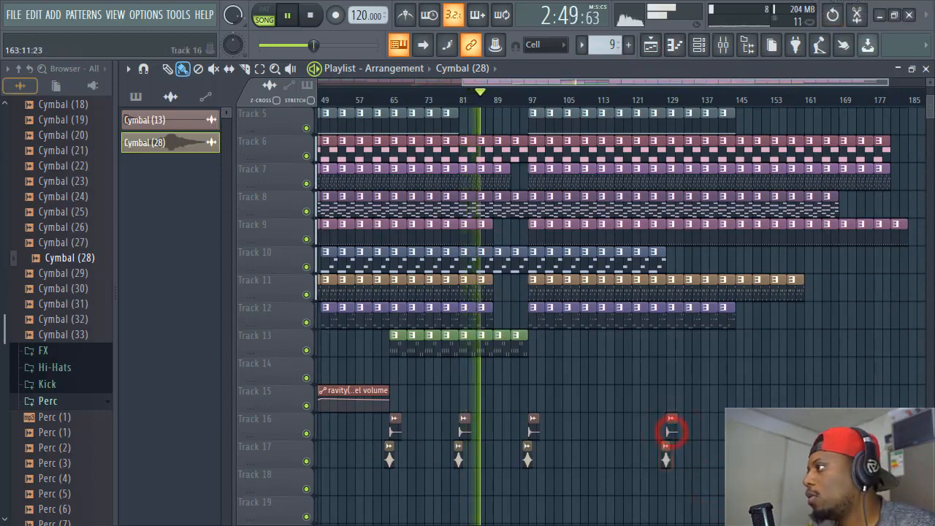
Play the song from just before bar 33 to recheck the cymbal transition, and stop playback.
drag(595, 83, 321, 82)
click(456, 103)
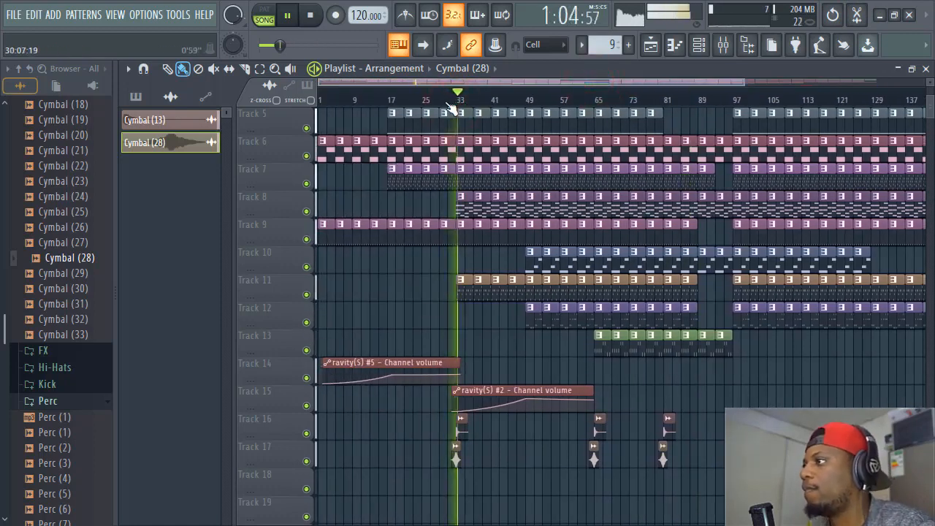
key(space)
Open Cymbal (13)'s mixer track and load Fruity Delay 3 in effect slot 4.
double_click(462, 433)
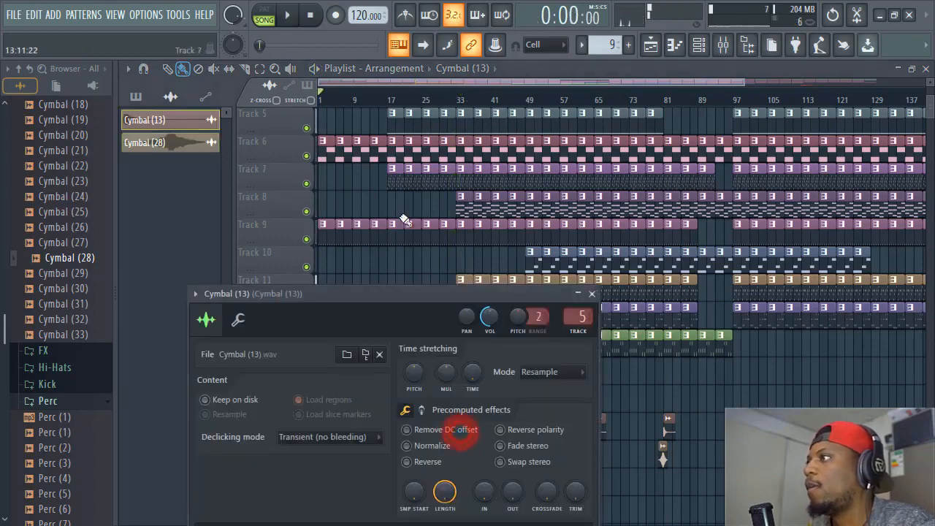
drag(566, 295, 629, 163)
double_click(645, 184)
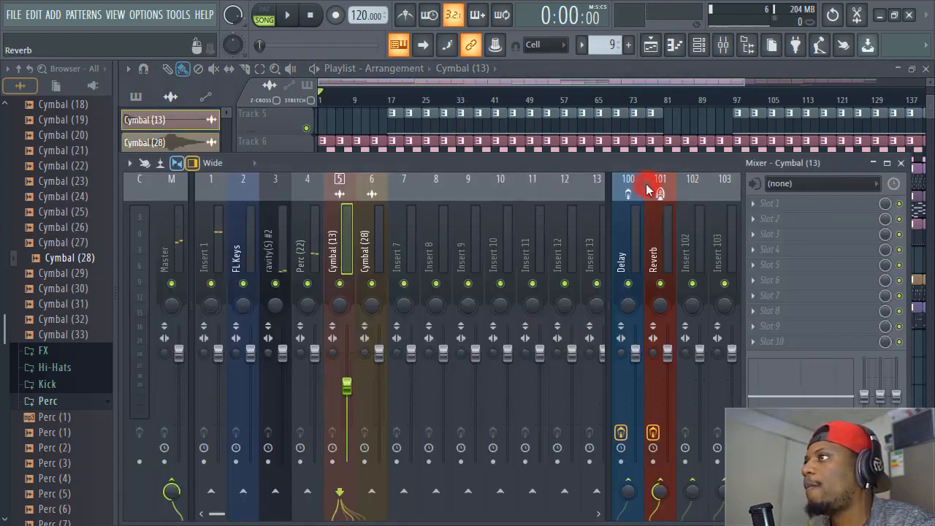
click(796, 248)
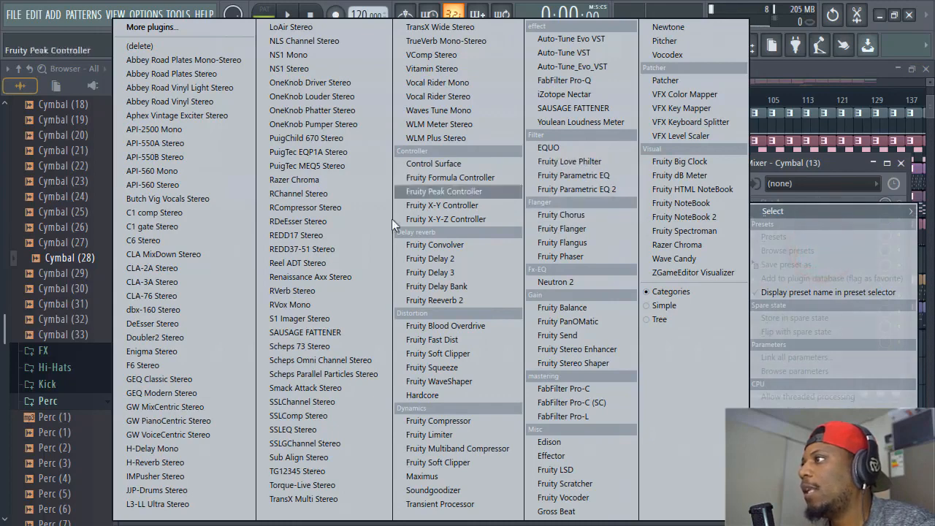
click(454, 276)
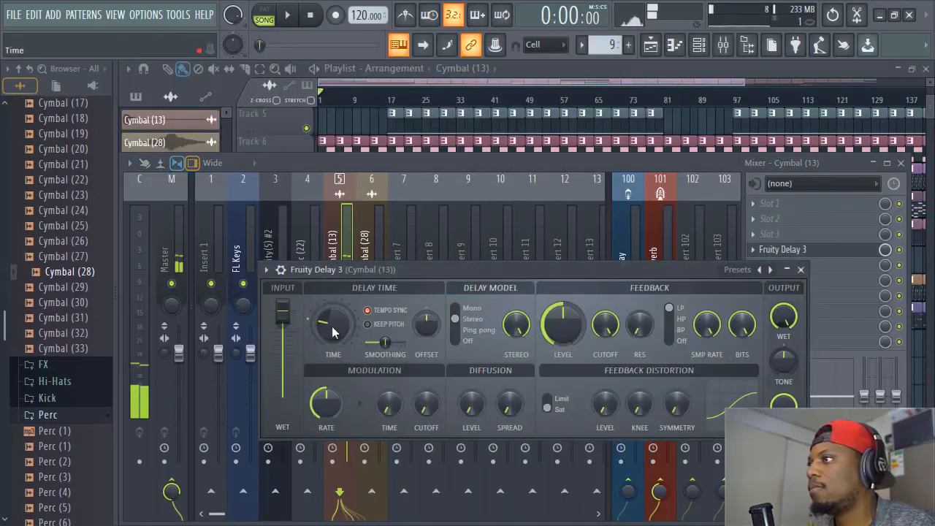
Play the arrangement from about bar 32 to hear the delayed Cymbal (13) crash.
click(527, 68)
click(452, 100)
key(space)
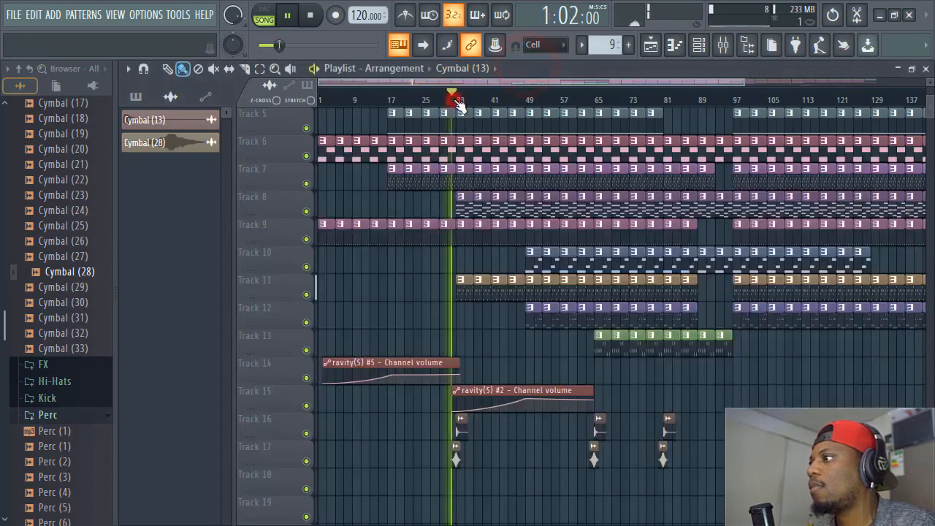
scroll(460, 106, up, 6)
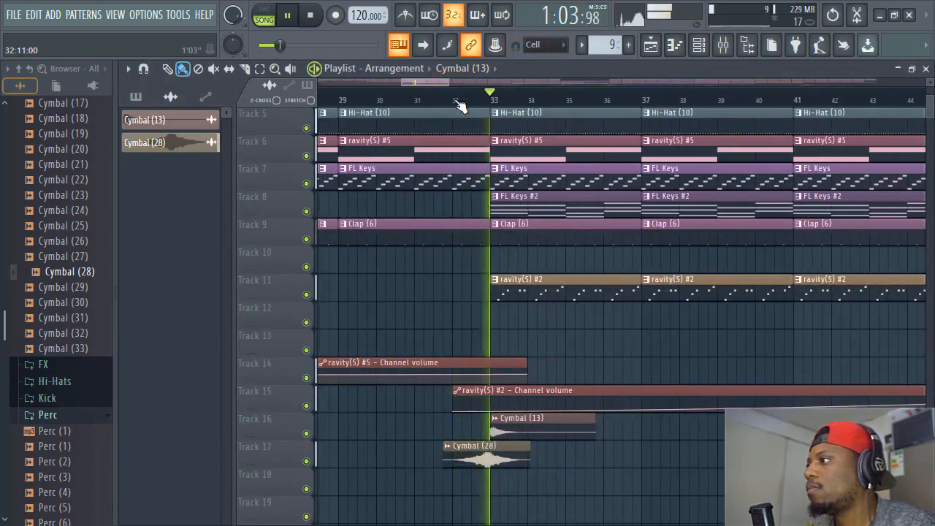
Increase the delay time of Fruity Delay 3 on Cymbal (13)'s mixer track while replaying the transition around bar 33.
click(724, 45)
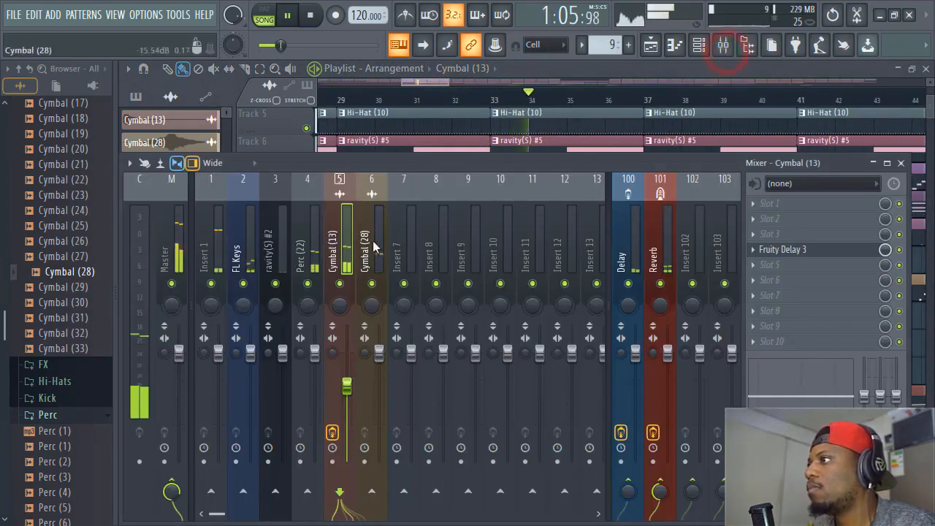
click(821, 259)
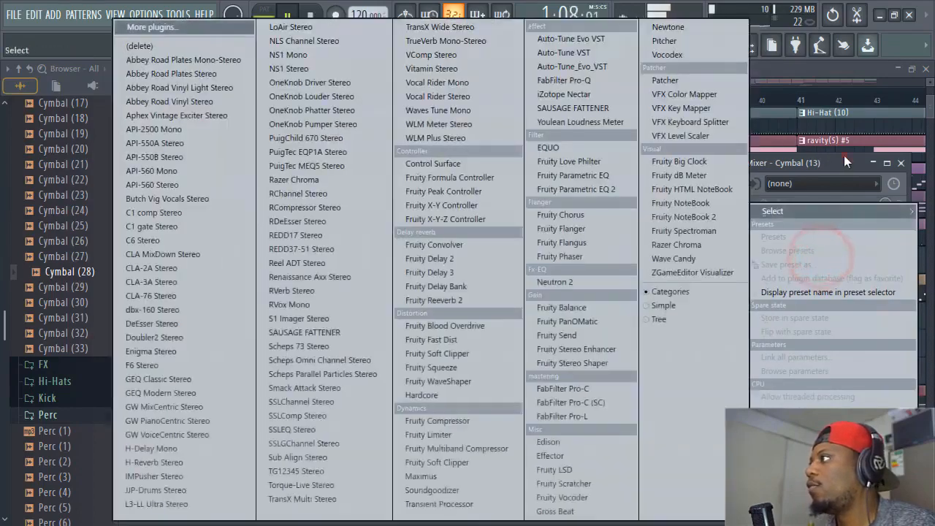
click(844, 155)
click(808, 250)
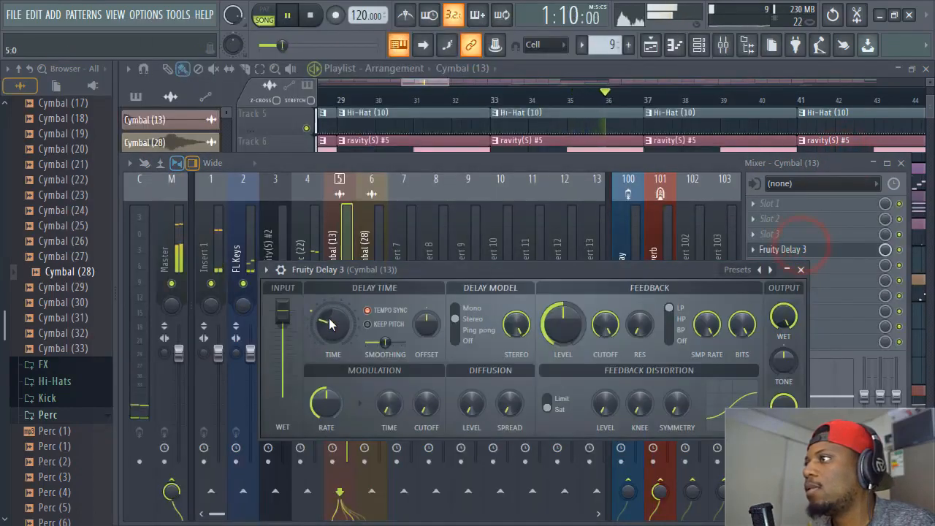
key(KP_Divide)
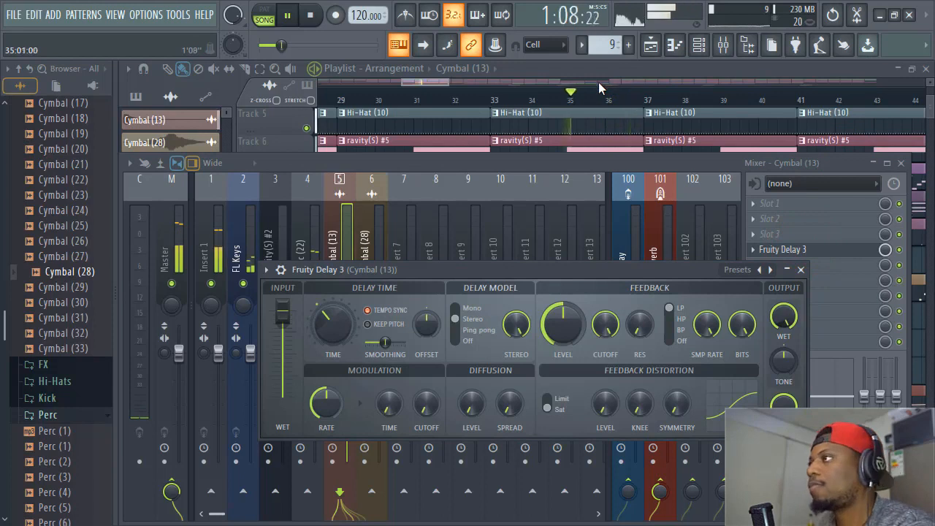
key(KP_Divide)
key(KP_Divide)
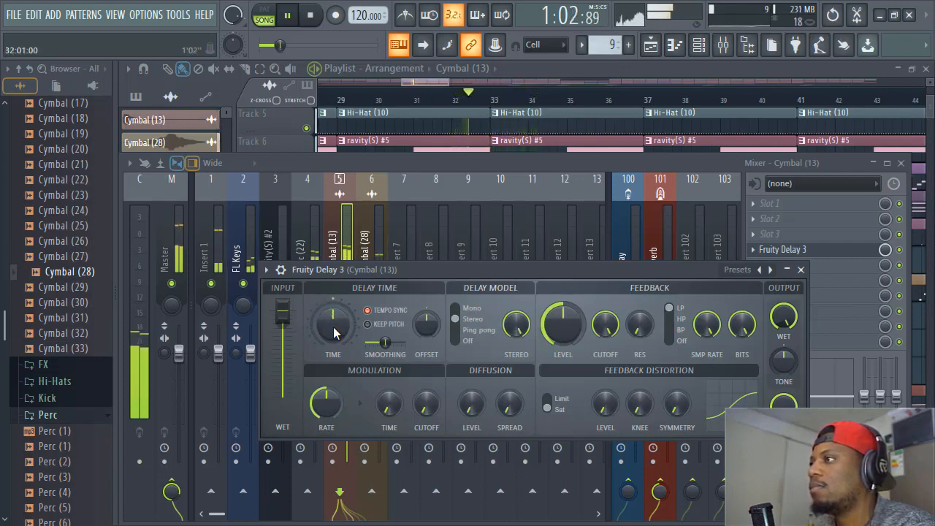
Replay the transition around bar 33 from about bar 32 and check Fruity Delay 3 on Cymbal (13)'s mixer track.
click(522, 68)
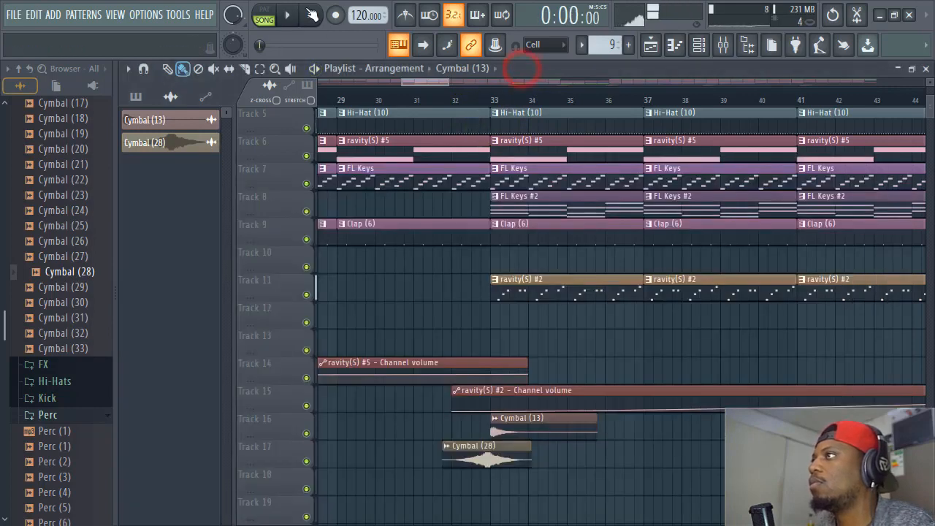
key(space)
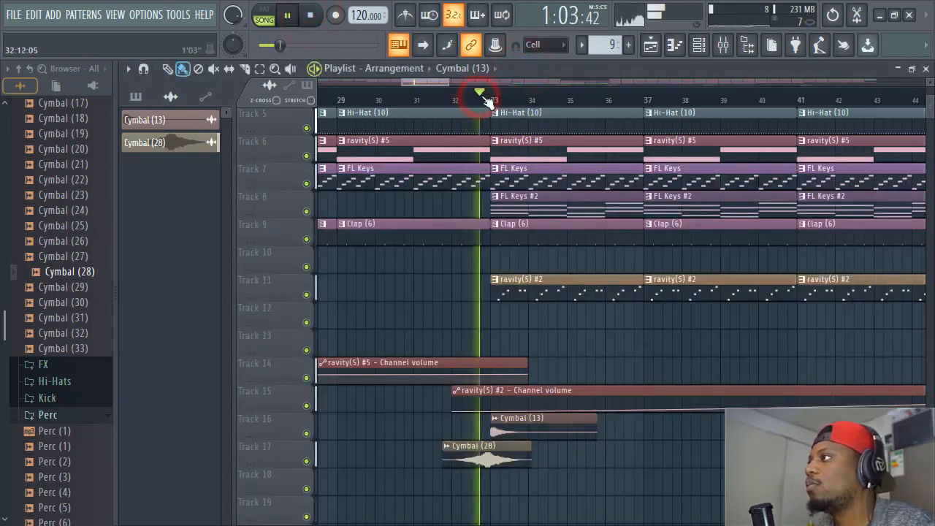
click(724, 45)
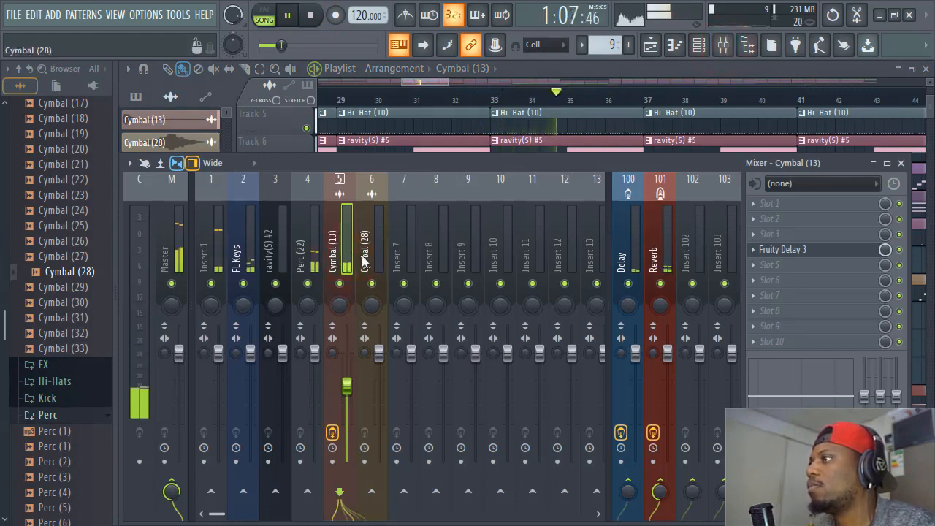
click(829, 251)
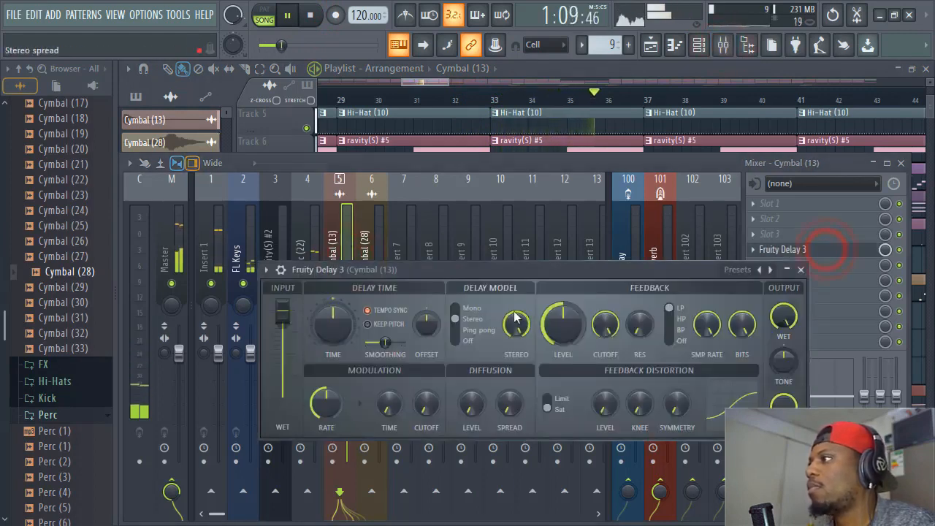
click(801, 269)
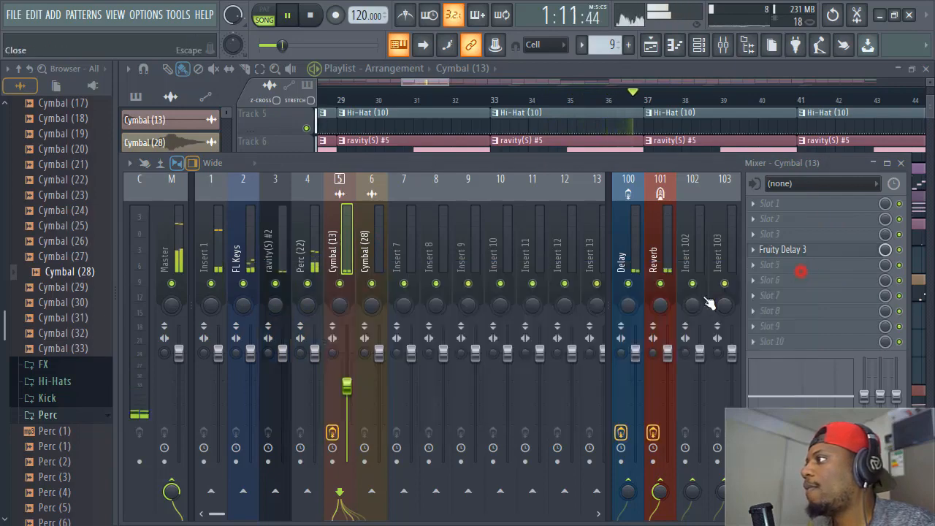
click(601, 68)
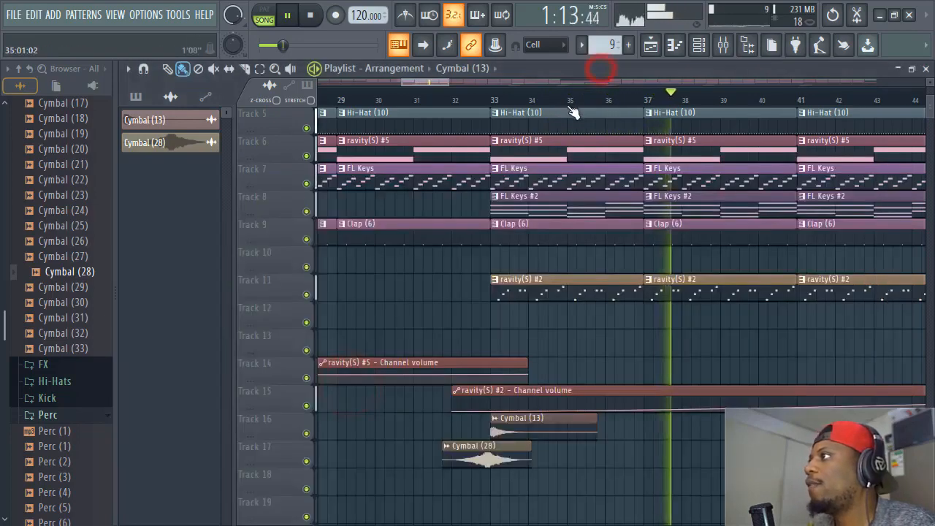
Play the arrangement from about bar 64 to hear the cymbals at the bar 65 section change.
scroll(559, 100, down, 10)
click(559, 100)
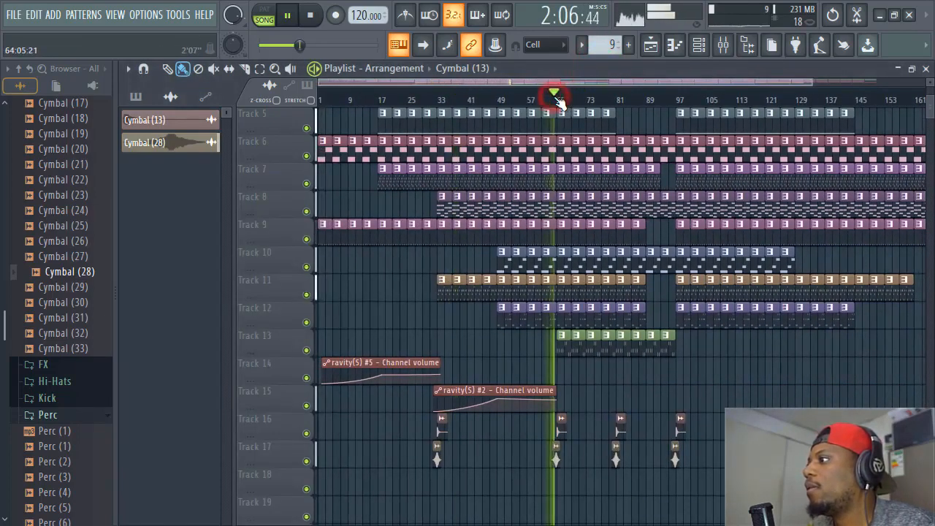
scroll(559, 100, up, 4)
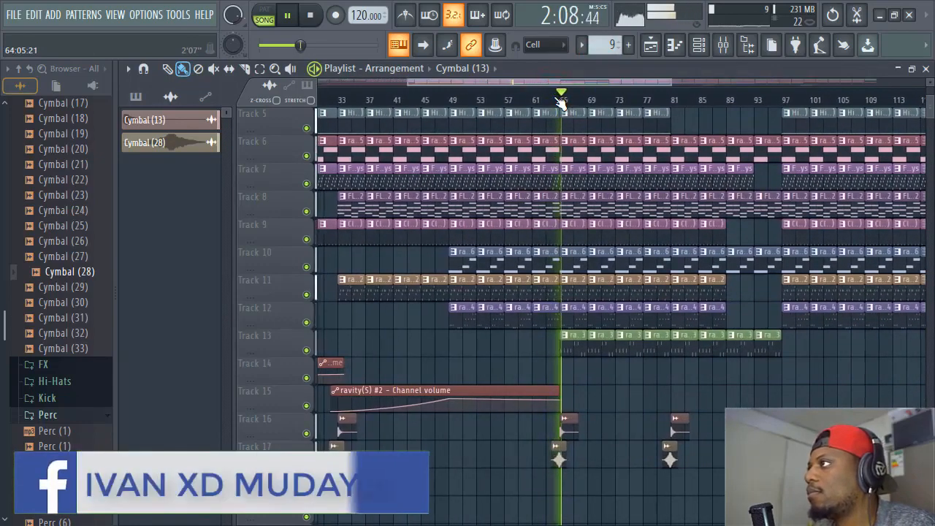
scroll(560, 100, down, 4)
Look through the sample pack's Congas And Toms and Cymbals folders, and collapse the expanded folders including Perc.
scroll(79, 271, up, 10)
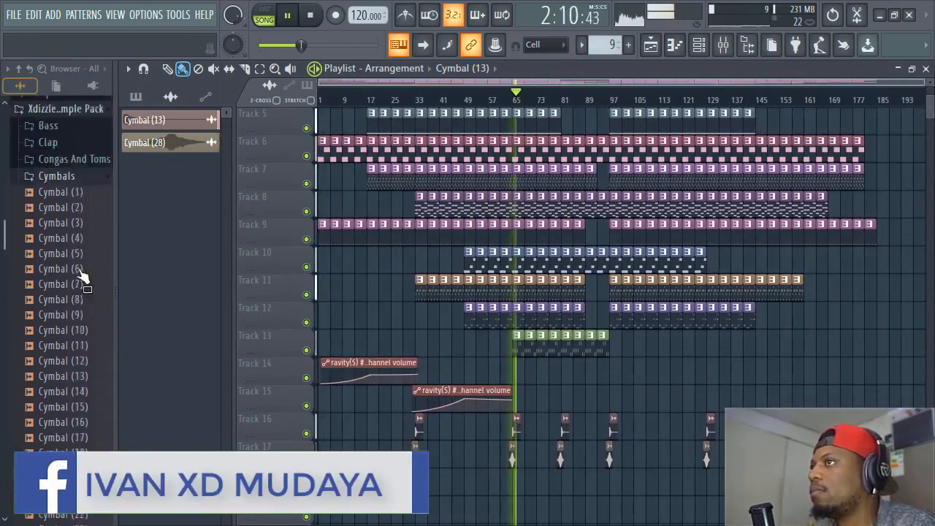
click(62, 209)
click(75, 195)
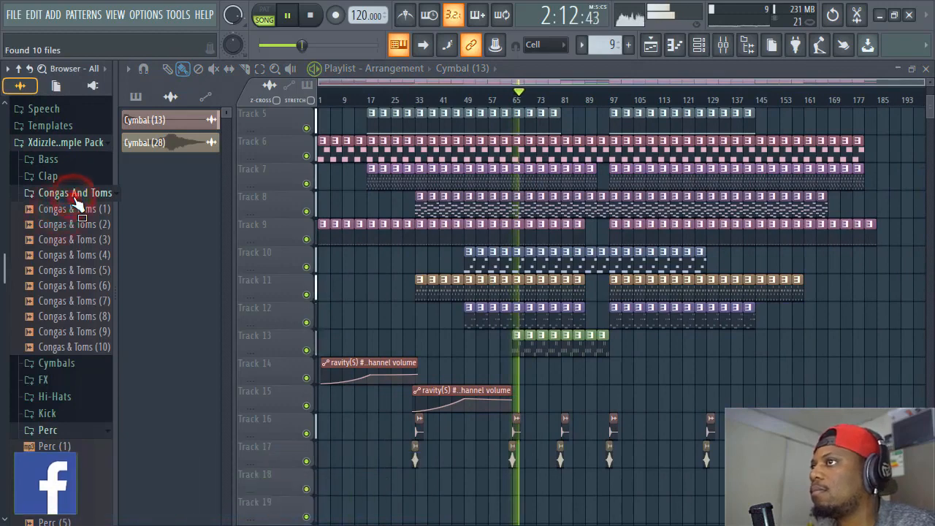
click(75, 195)
click(80, 210)
click(78, 220)
scroll(79, 219, up, 3)
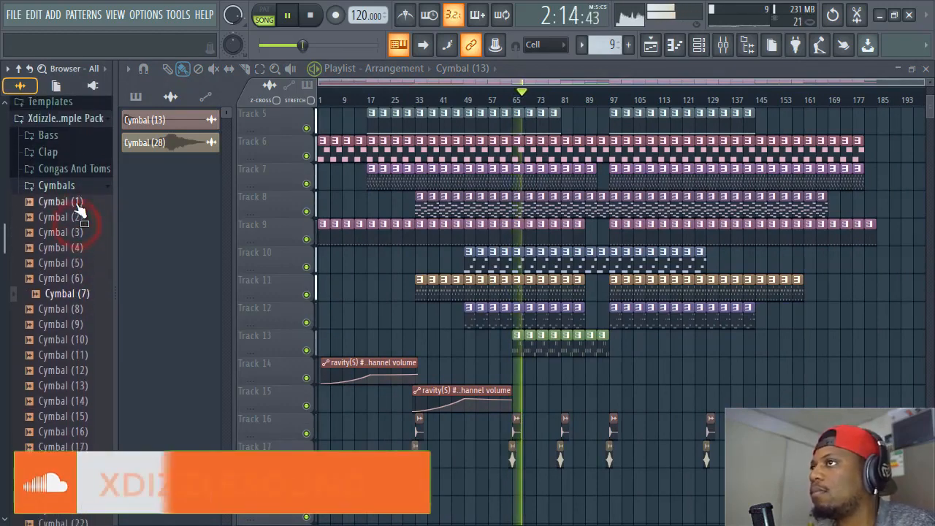
click(77, 196)
drag(116, 249, 127, 250)
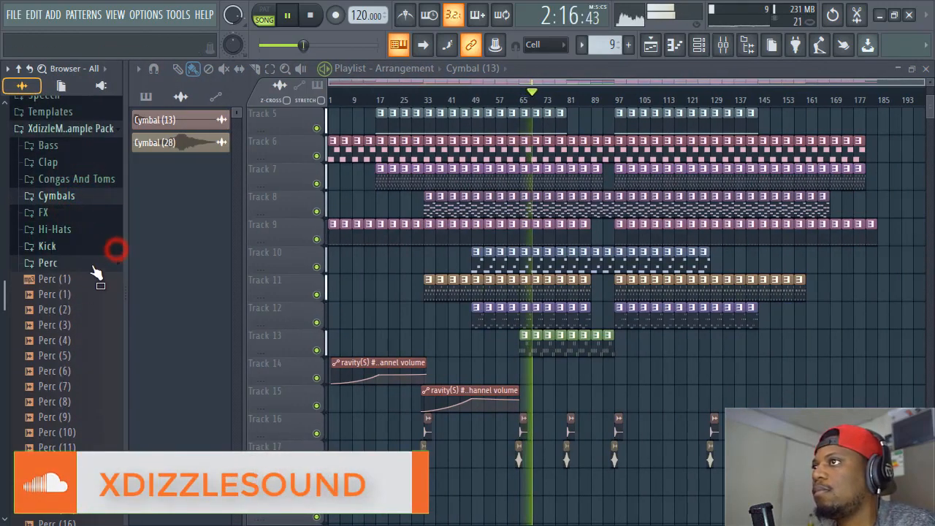
click(81, 264)
Add the NoiseSplash sample to Track 14 and align its start with bar 93.
drag(81, 371, 593, 365)
scroll(619, 102, up, 7)
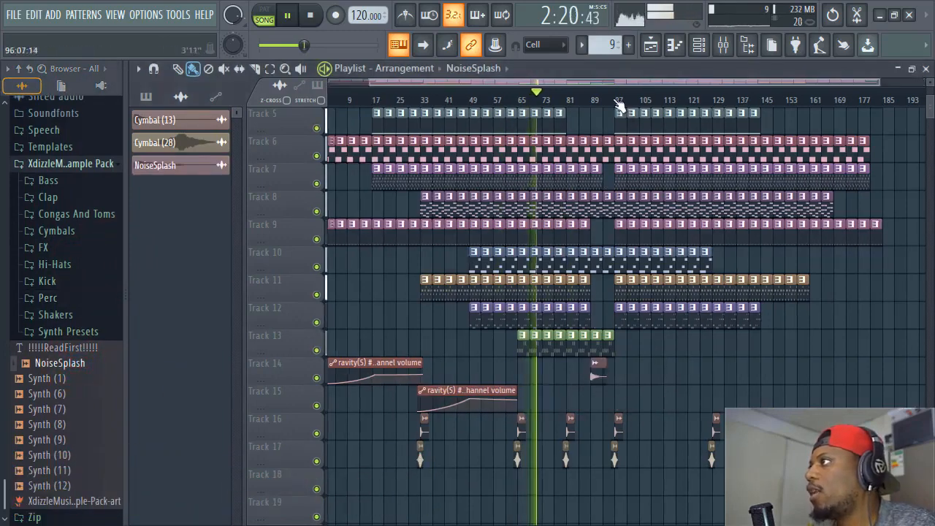
drag(502, 370, 587, 371)
Lower the NoiseSplash channel volume to about 43%.
double_click(586, 371)
drag(551, 274, 552, 292)
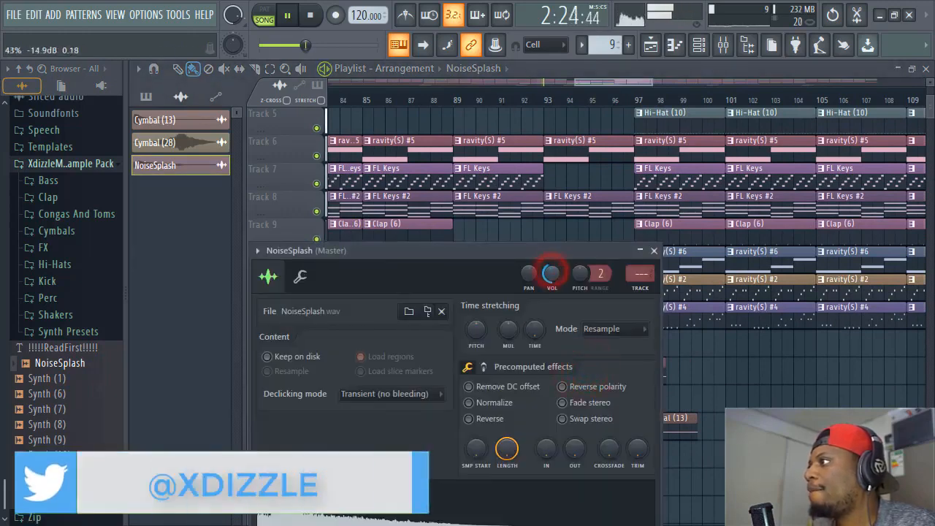
click(654, 251)
Play from about bar 92 to hear the NoiseSplash entry, and save the project.
click(519, 97)
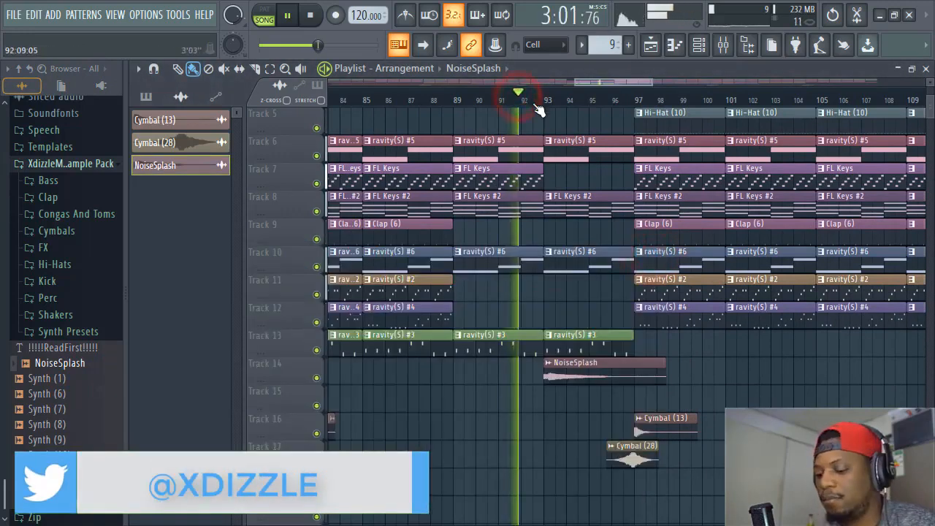
key(ctrl+s)
key(Escape)
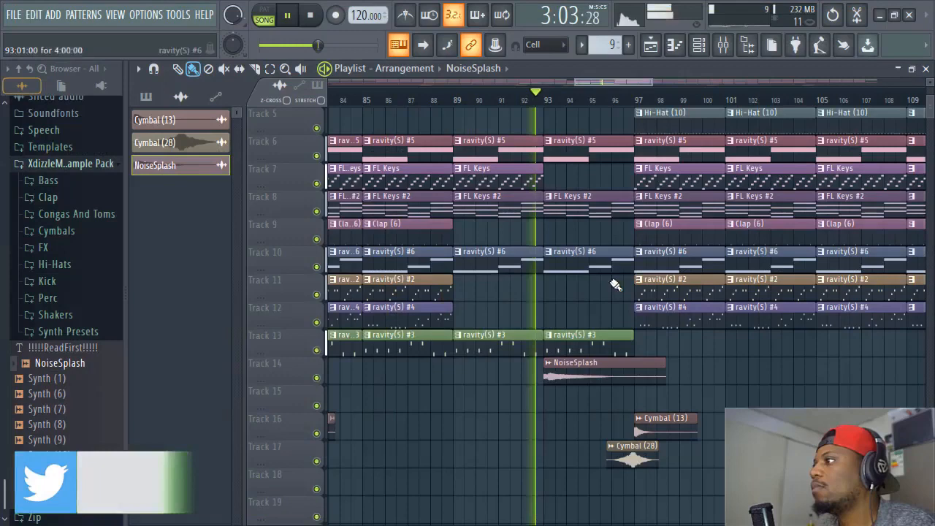
Lower the NoiseSplash channel volume to about 26% and route the channel to mixer track 7.
double_click(572, 373)
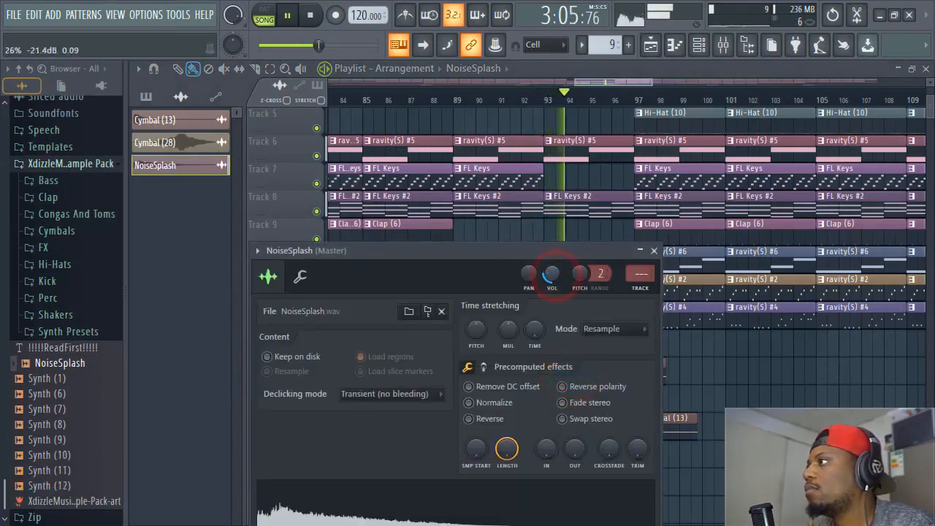
click(641, 288)
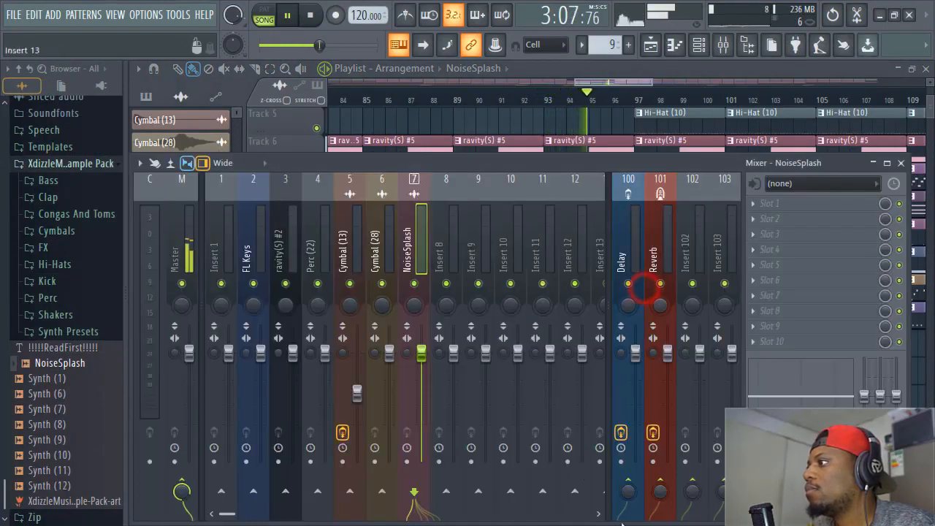
click(902, 163)
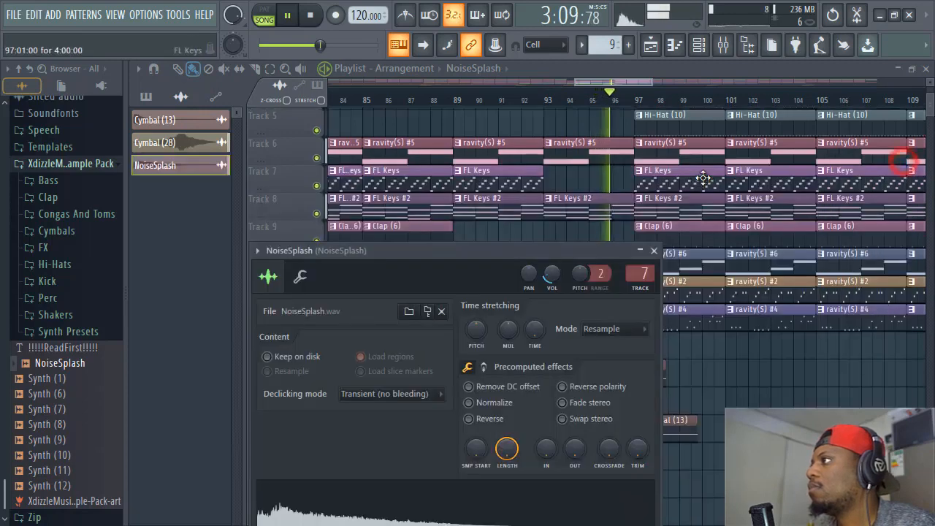
click(654, 251)
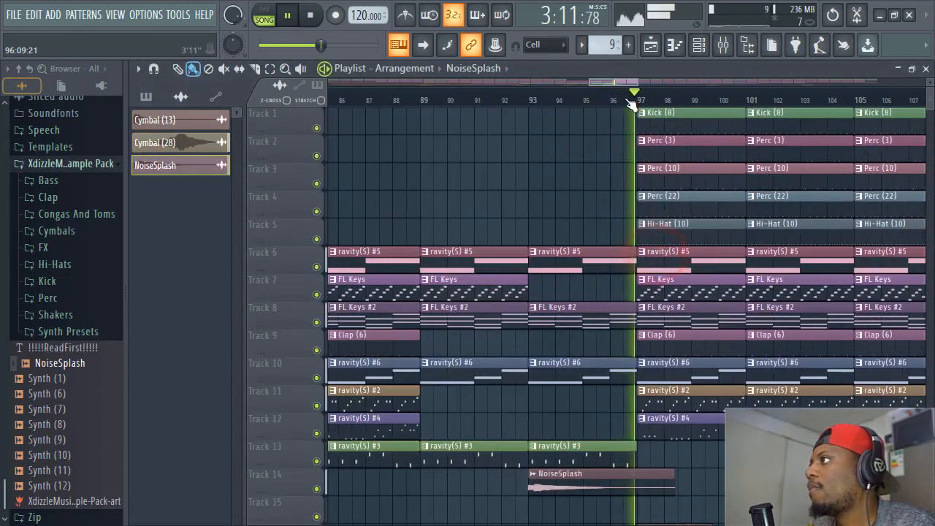
Stop playback and place a Kick (8) clip on Track 1 at bar 93, directly before the one at bar 97.
scroll(634, 99, up, 5)
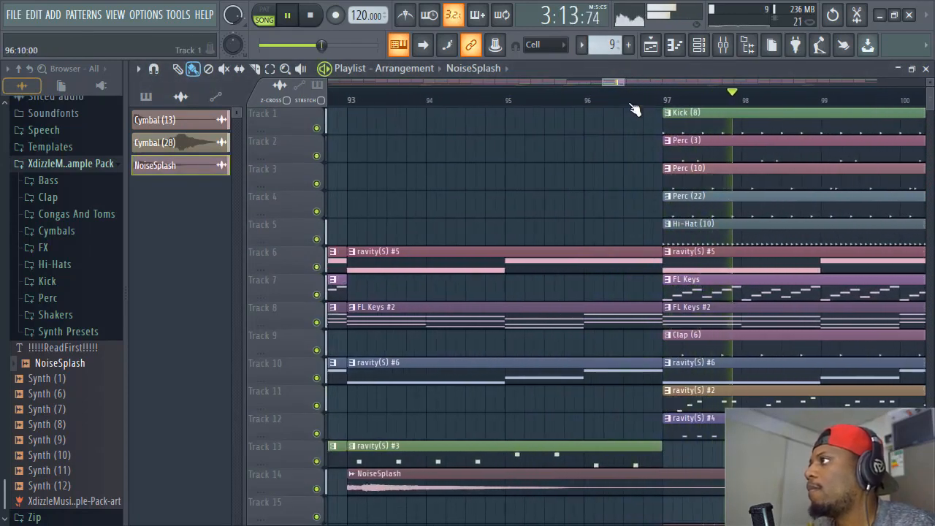
scroll(634, 103, down, 2)
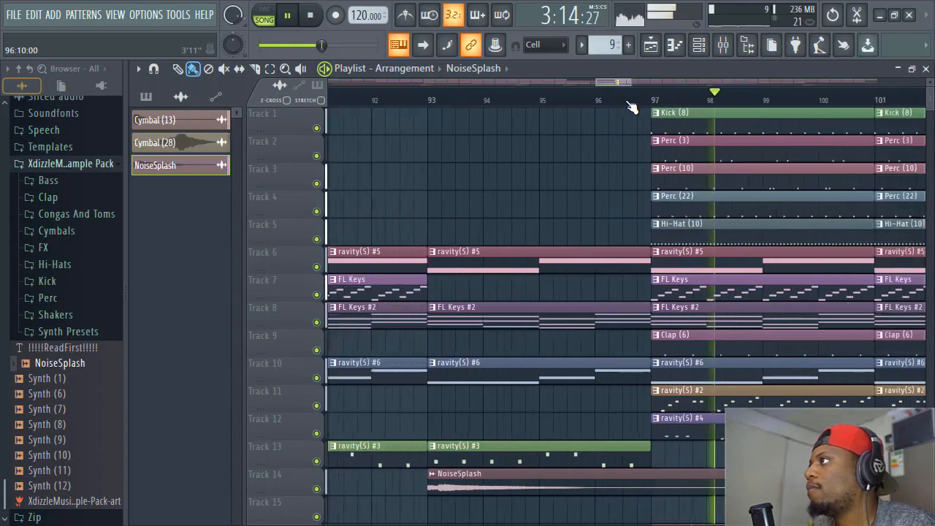
double_click(663, 124)
click(628, 70)
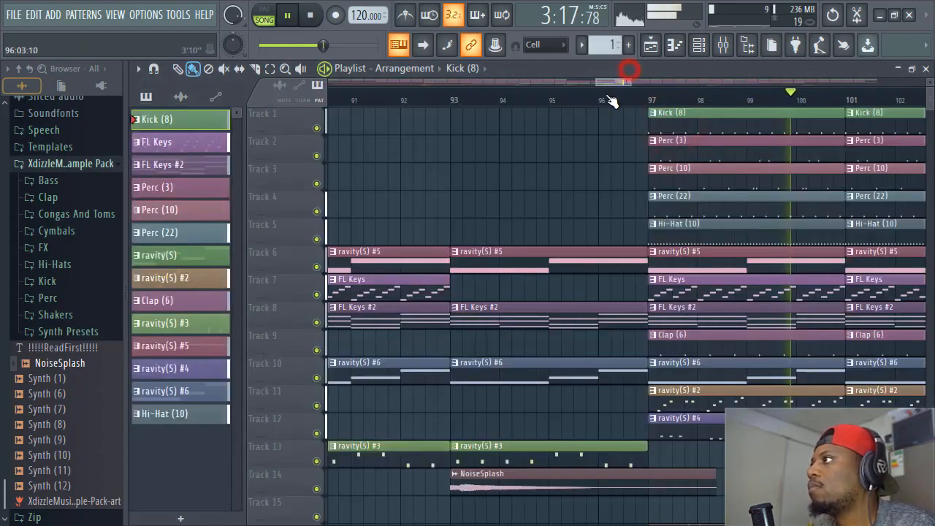
mouse_move(608, 97)
mouse_down()
mouse_move(643, 100)
mouse_move(605, 93)
mouse_move(614, 103)
mouse_up()
key(space)
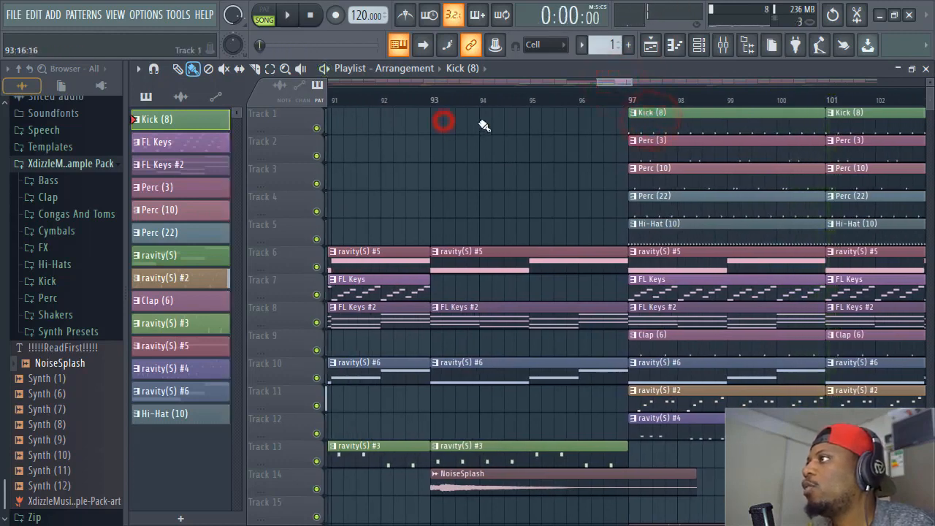
drag(416, 125, 450, 129)
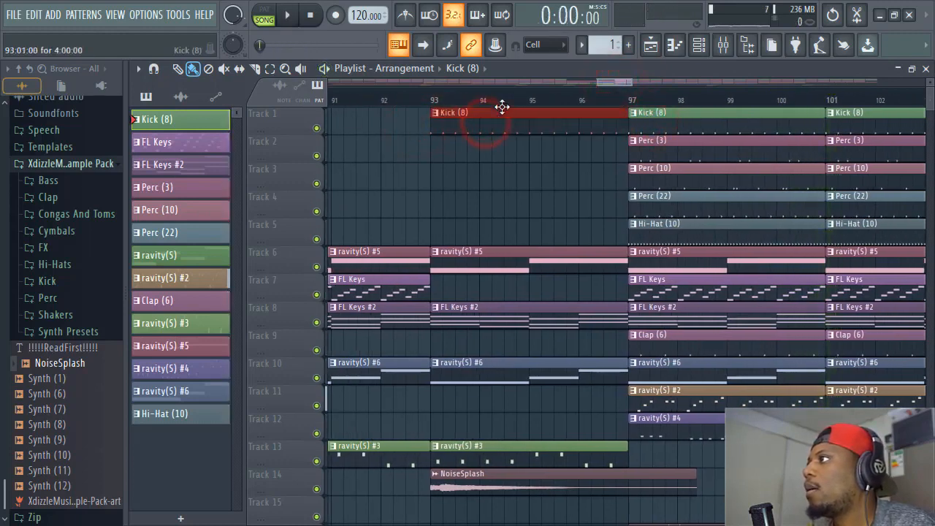
Play from about bar 92 to hear the added Kick (8) clip, and stop playback.
click(395, 101)
key(space)
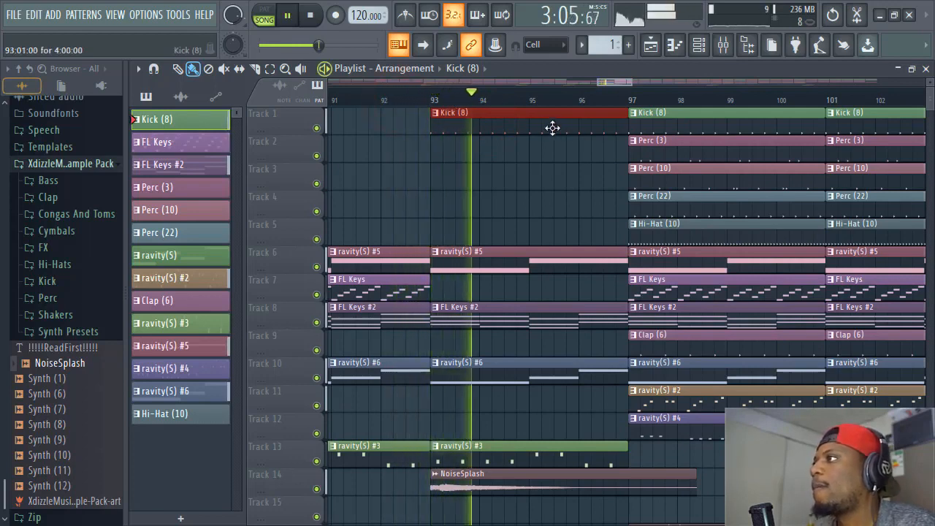
scroll(569, 108, up, 2)
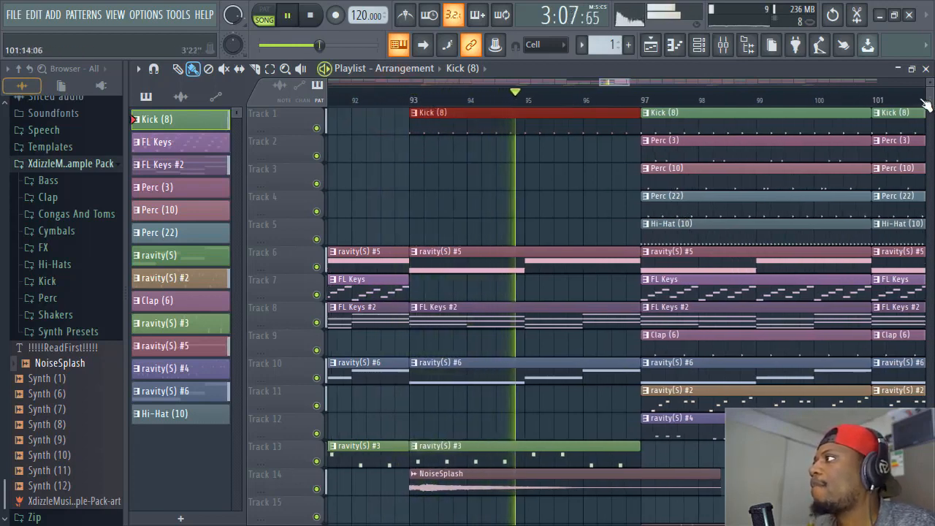
drag(928, 85, 927, 95)
scroll(611, 105, down, 2)
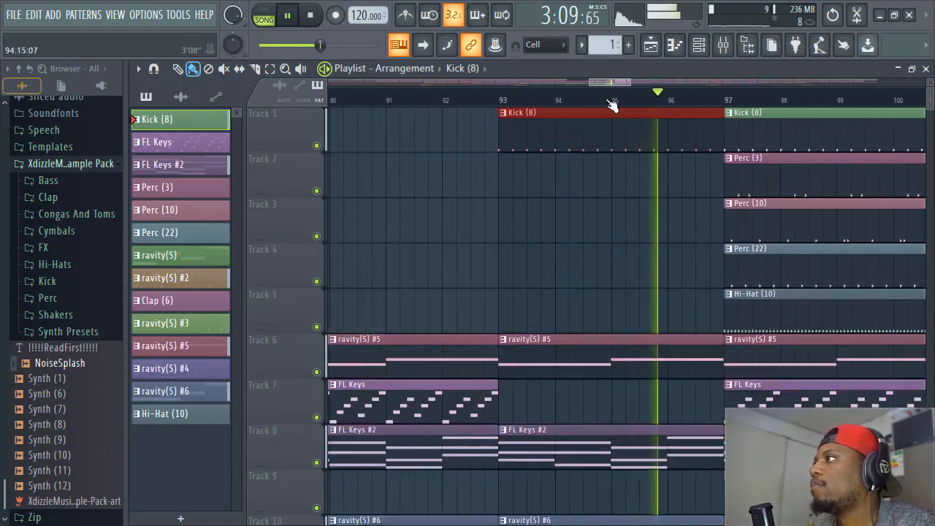
key(space)
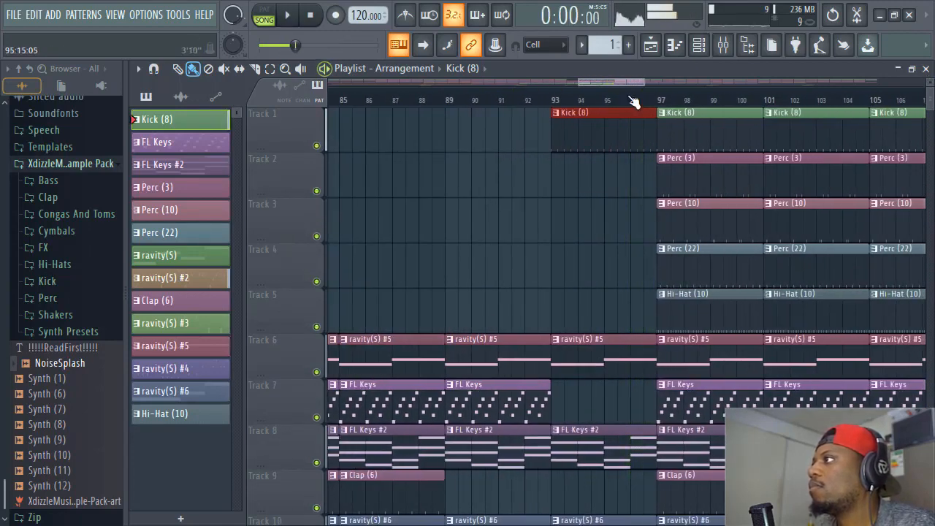
Review the tracks around bars 89 to 97 and replay the song from just before bar 93.
scroll(634, 103, down, 1)
scroll(625, 300, down, 4)
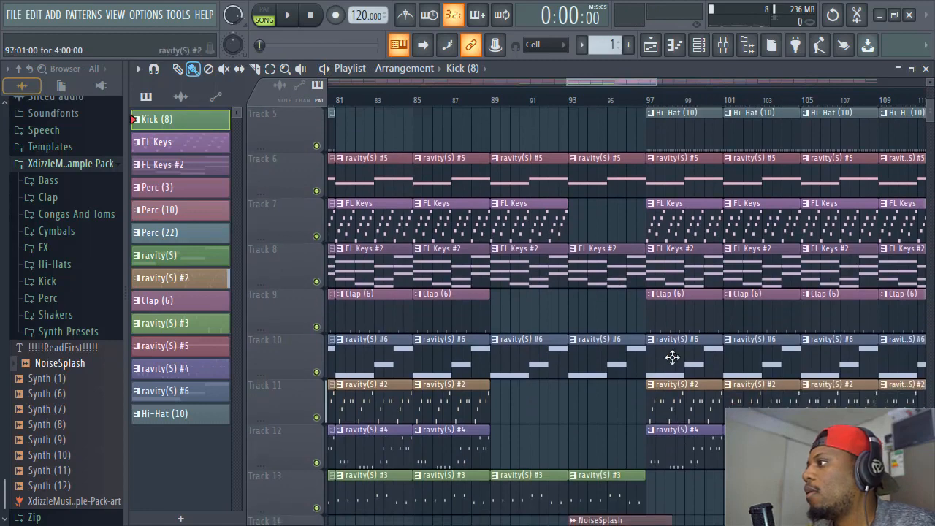
scroll(614, 286, up, 4)
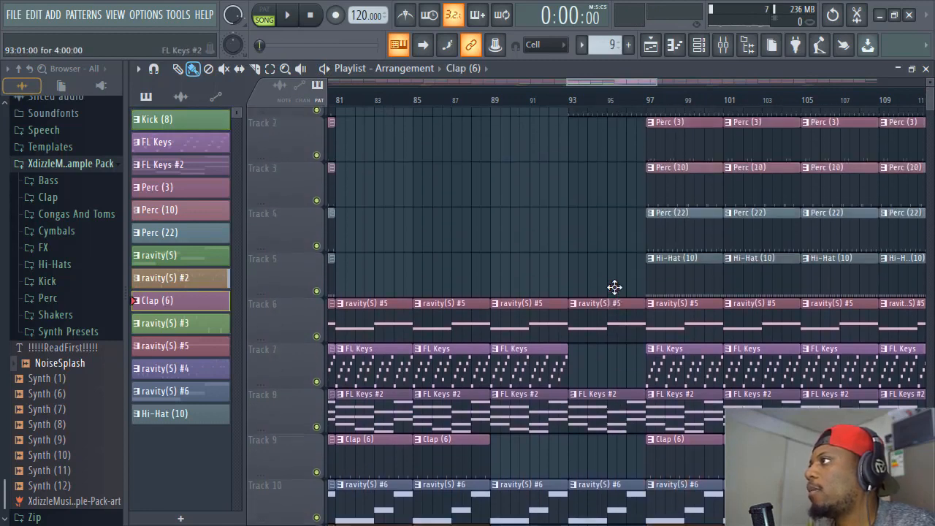
click(563, 104)
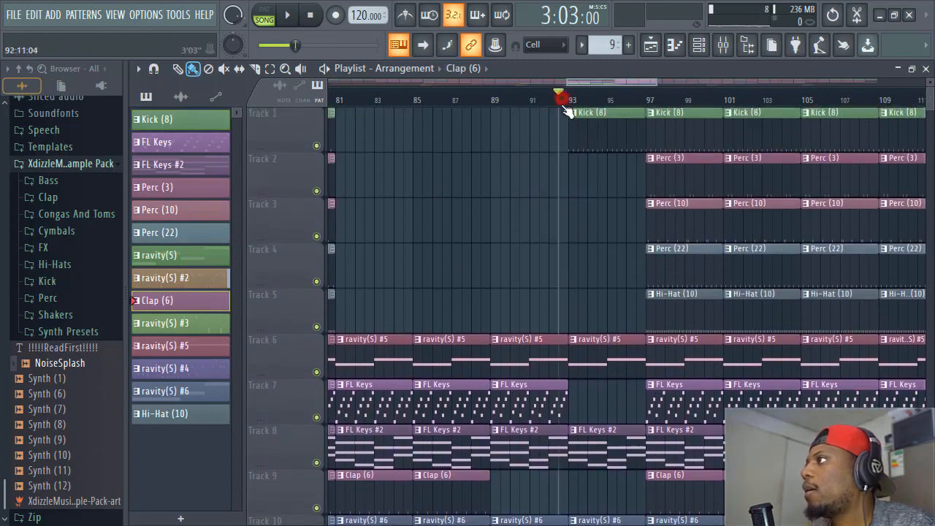
click(448, 102)
key(space)
click(567, 102)
Place a Hi-Hat (10) clip on Track 5 at bar 93, directly before the one at bar 97.
scroll(569, 102, up, 2)
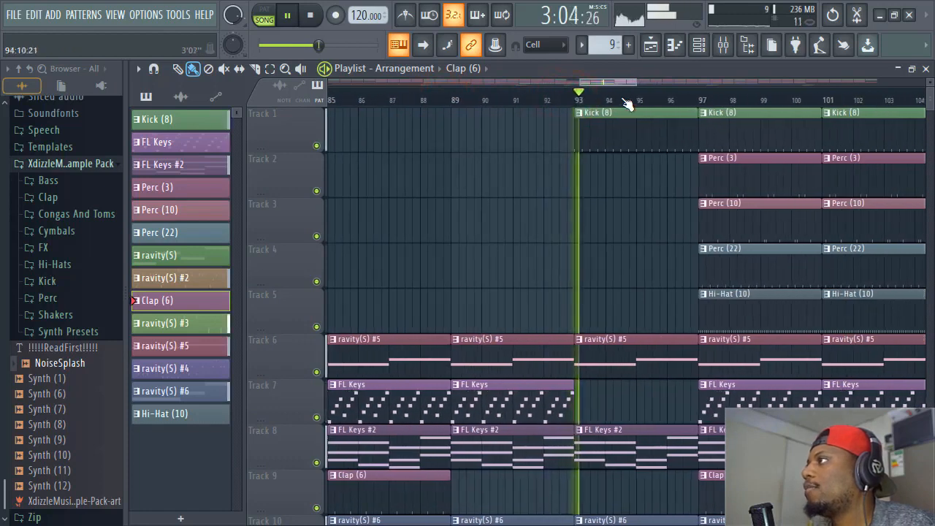
scroll(627, 104, up, 2)
click(747, 310)
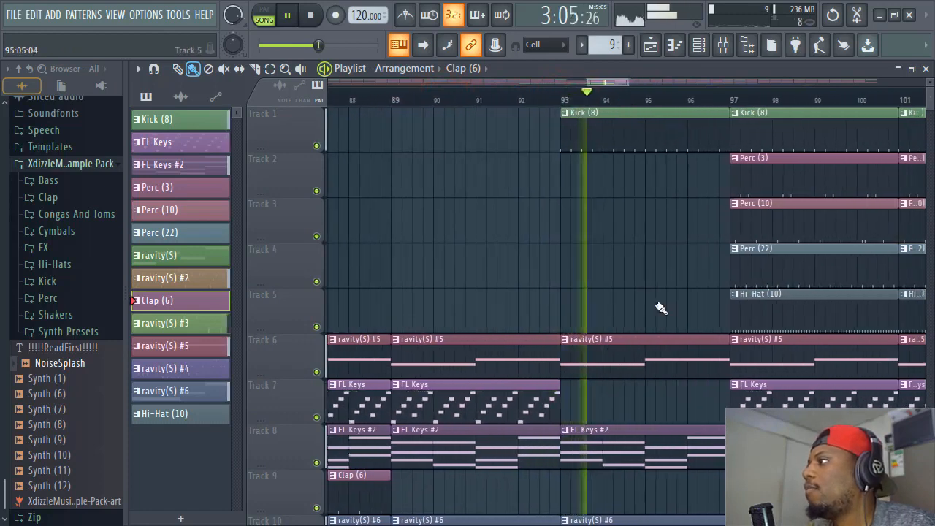
click(560, 312)
scroll(716, 108, up, 2)
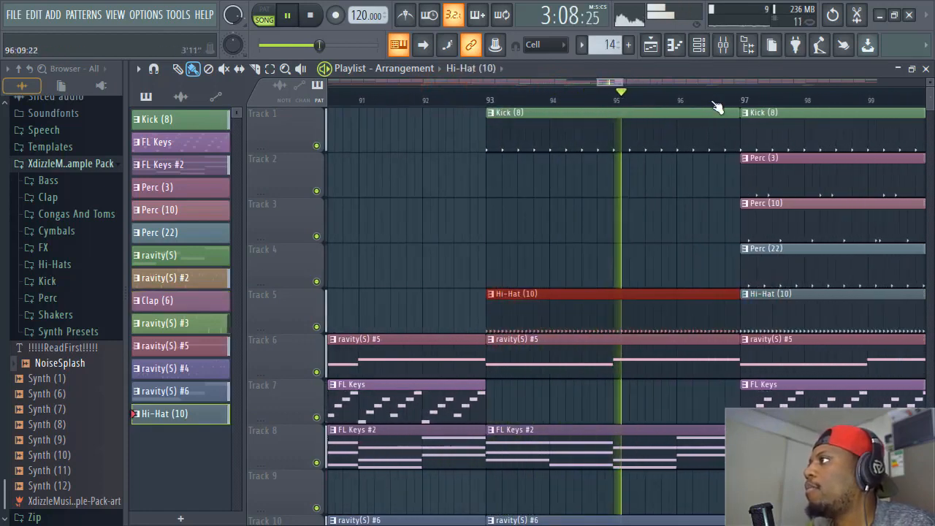
Make the Kick (8) clip at bar 93 on Track 1 unique and stretch it to end at bar 97.
scroll(716, 107, up, 2)
click(753, 115)
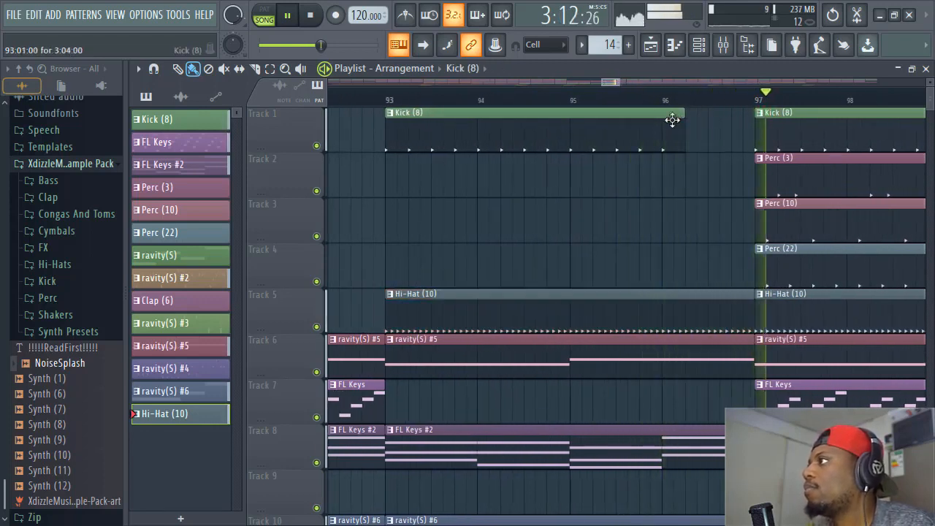
key(space)
click(389, 113)
click(448, 209)
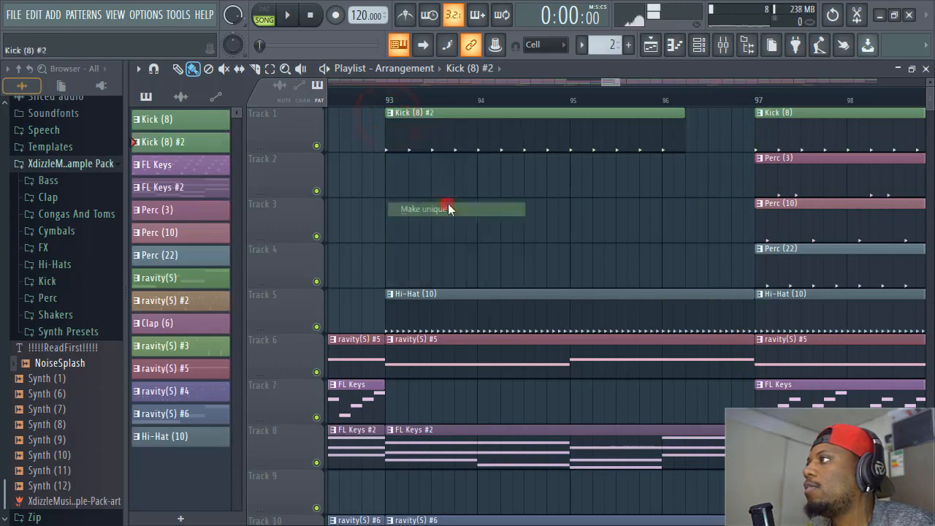
drag(682, 115, 742, 115)
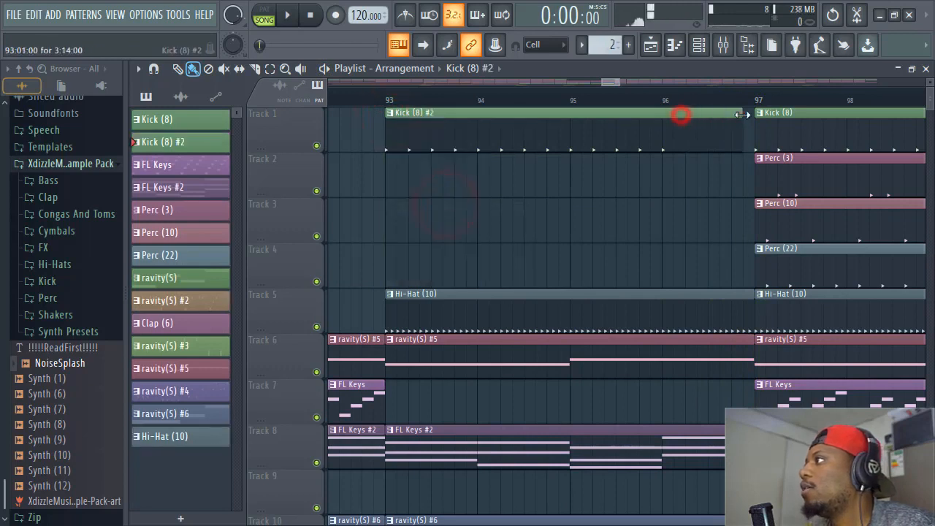
Open the Kick (8) #2 notes, audition the end of the pattern and place a short C5 note halfway through bar 4.
double_click(605, 132)
scroll(529, 144, left, 3)
scroll(591, 145, up, 4)
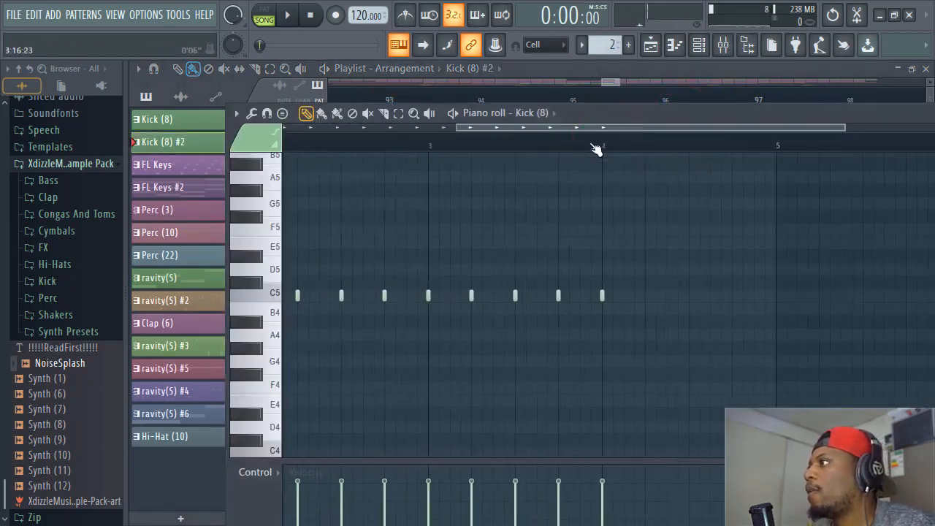
click(570, 142)
key(space)
click(719, 296)
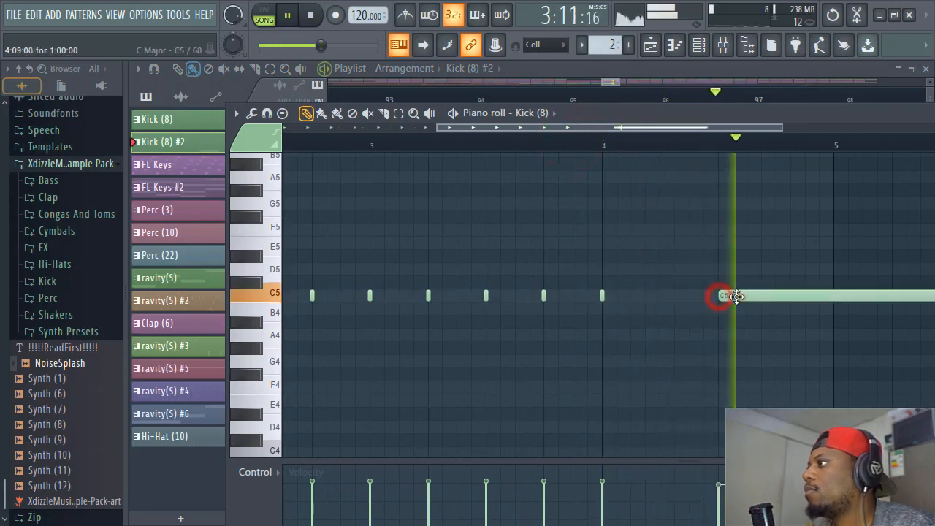
right_click(719, 296)
key(space)
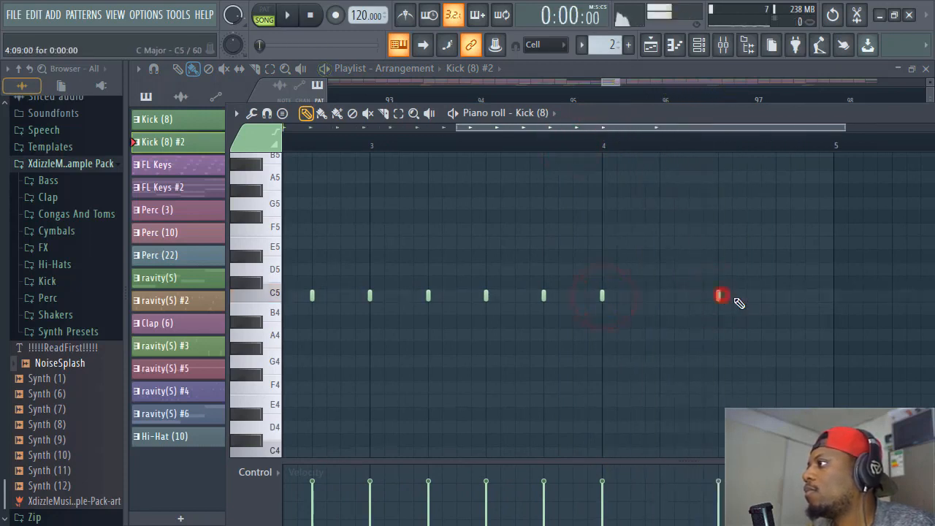
Add more short C5 kick notes in pairs up to the end of bar 4, replay the fill and close the piano roll.
click(583, 149)
key(space)
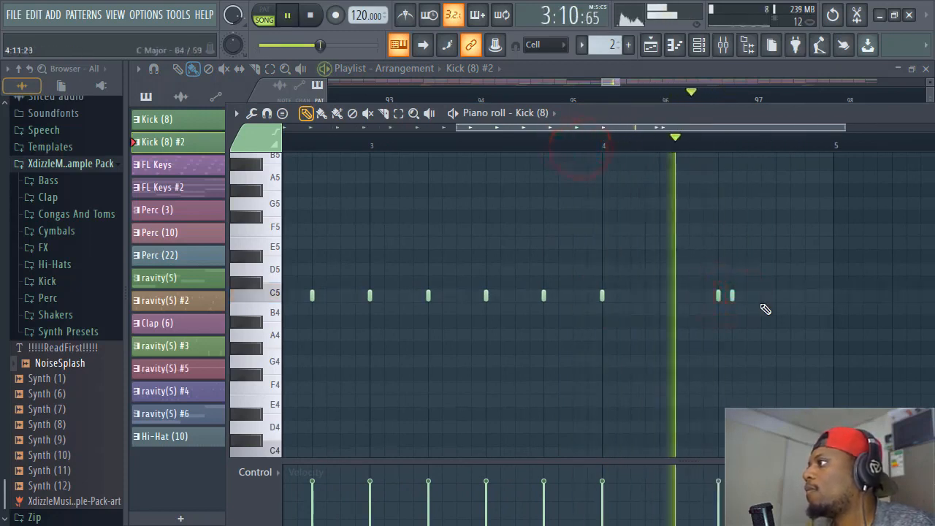
click(763, 296)
click(777, 296)
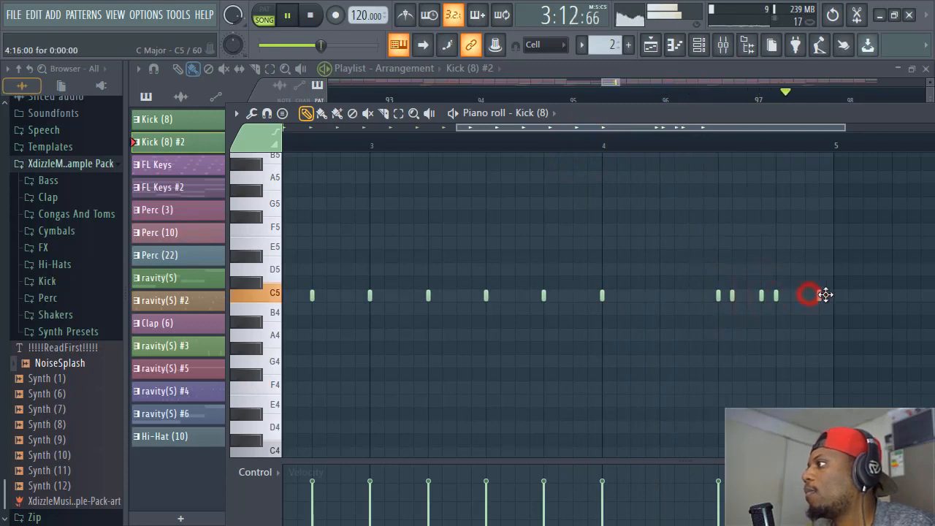
click(572, 146)
key(space)
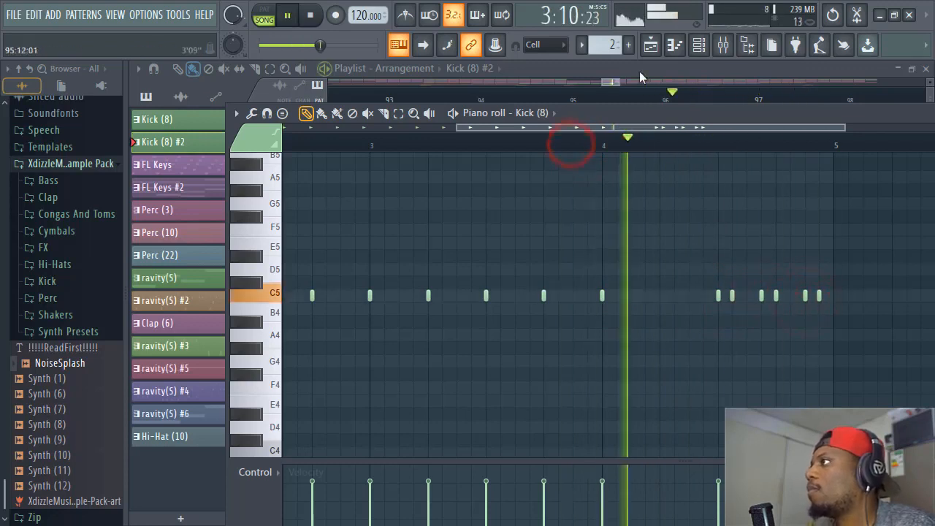
click(692, 67)
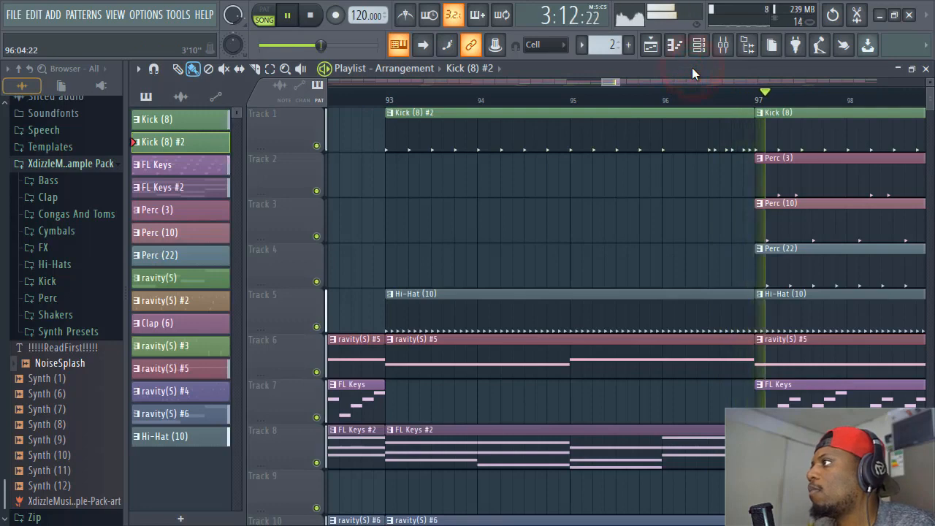
Play the arrangement from just before bar 93 and check the tracks around the build-up.
scroll(574, 103, down, 5)
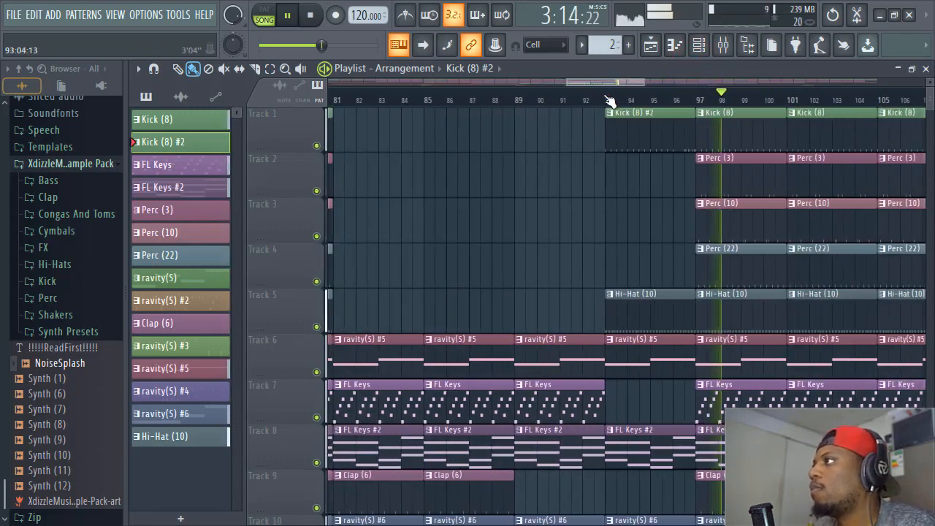
click(592, 99)
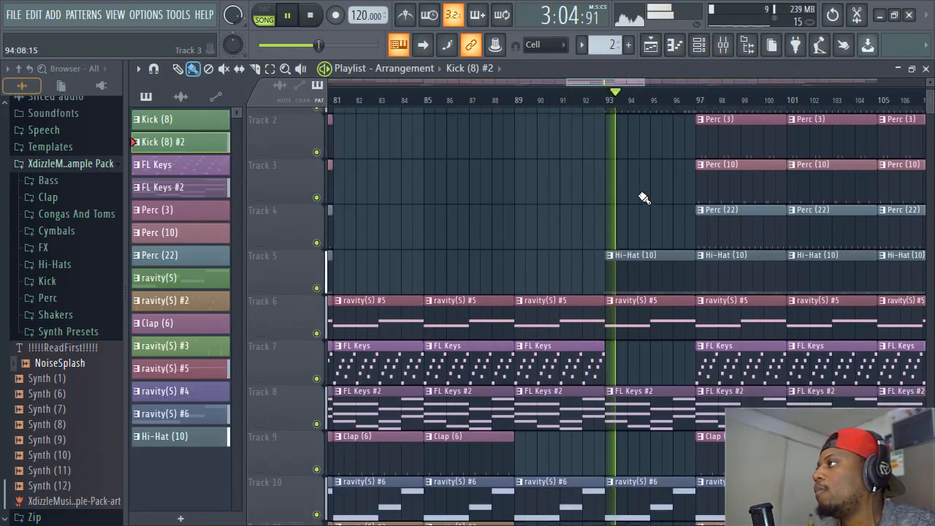
scroll(661, 101, up, 1)
scroll(661, 101, up, 2)
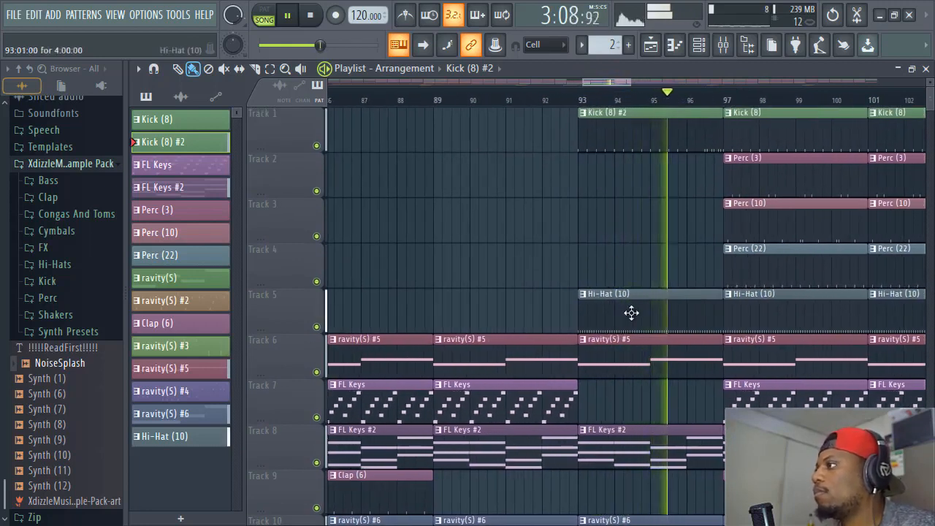
scroll(640, 236, down, 3)
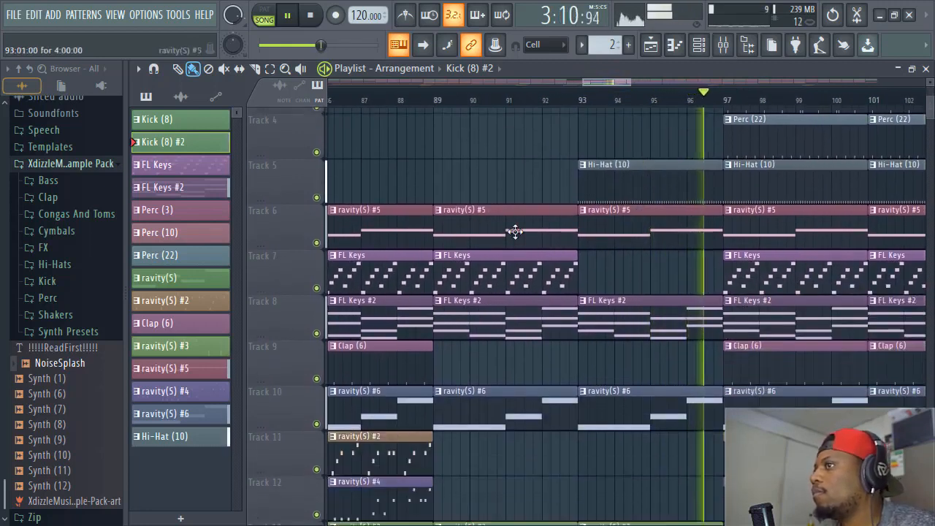
Preview samples in the FX folder and place Effects (4) on Track 15 around the middle of bar 95.
click(77, 250)
click(77, 295)
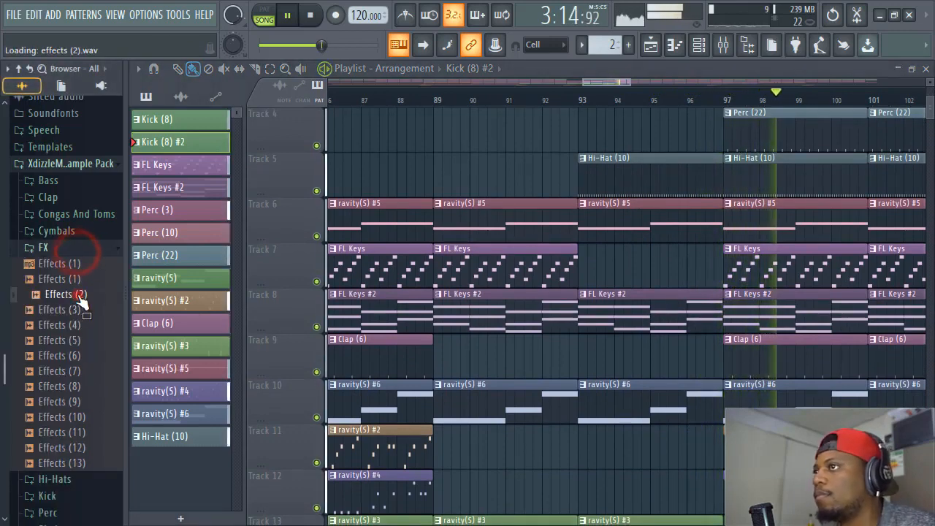
click(71, 325)
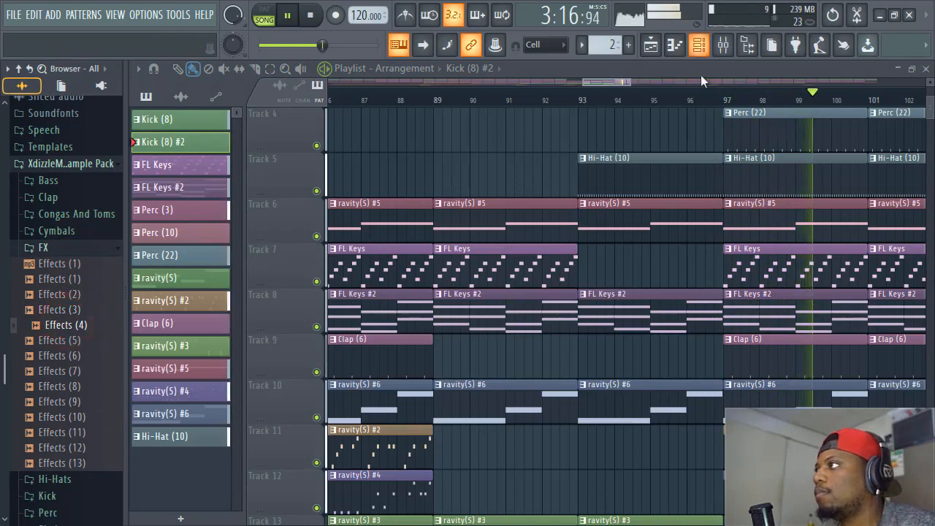
scroll(702, 101, down, 2)
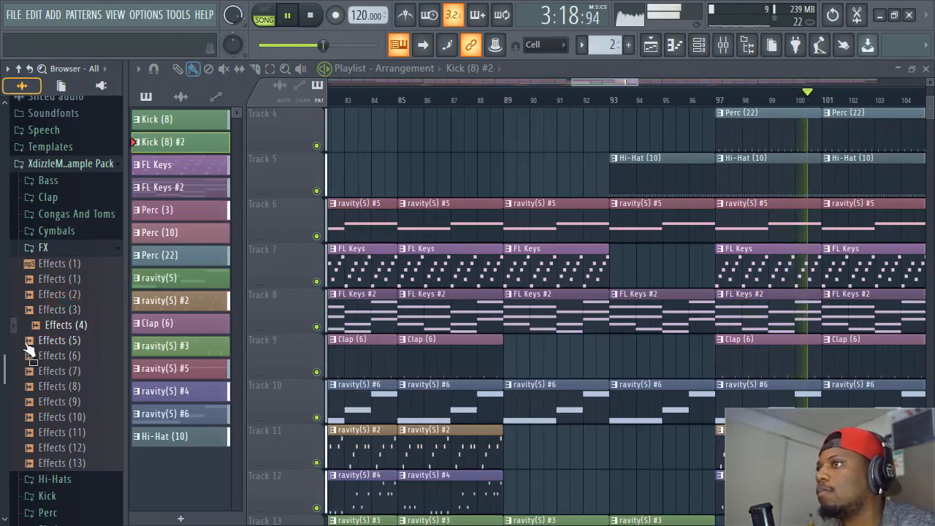
drag(29, 353, 627, 358)
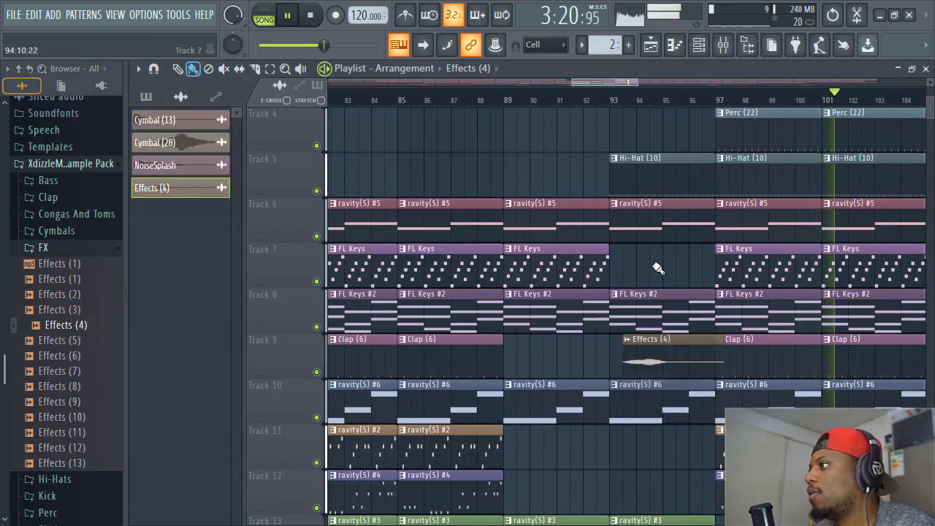
scroll(659, 205, down, 3)
drag(649, 215, 703, 498)
Lower the Effects (4) channel volume to about 41%, auditioning it from around bar 94.
double_click(694, 496)
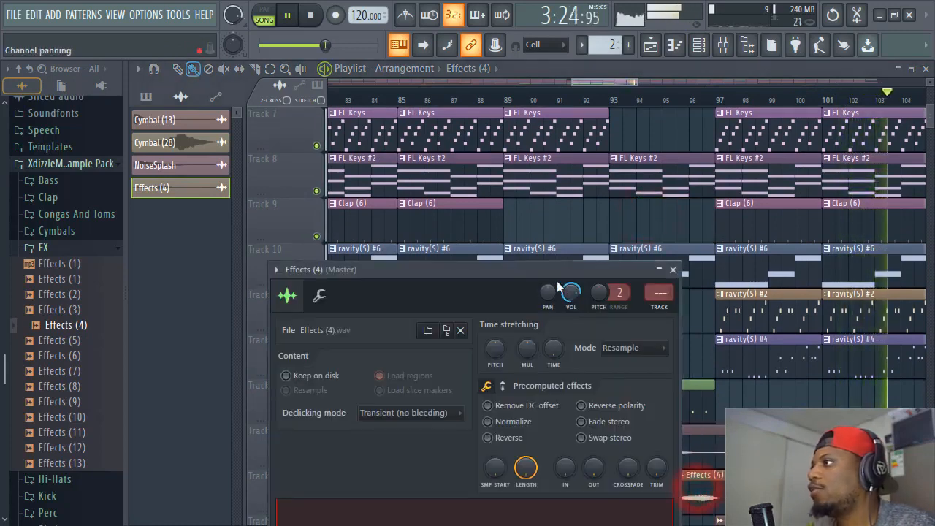
click(571, 293)
click(673, 270)
click(641, 94)
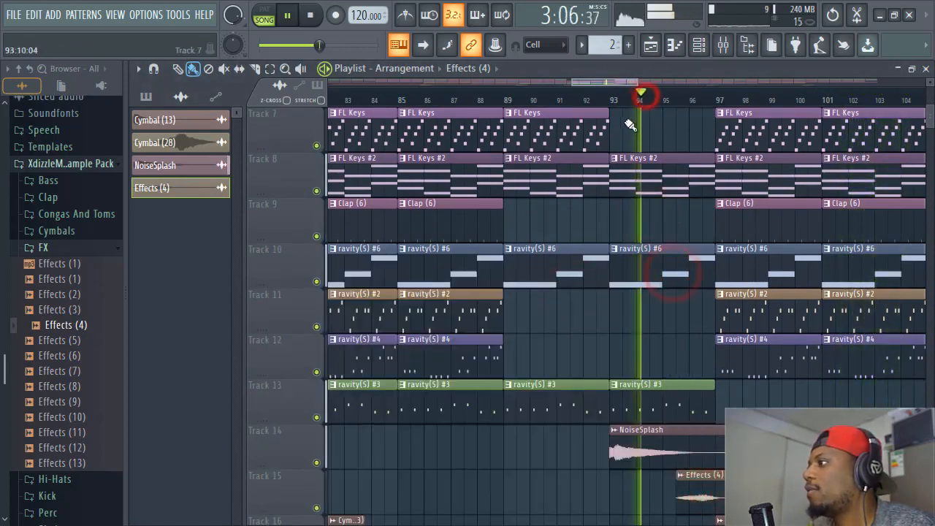
scroll(669, 320, down, 2)
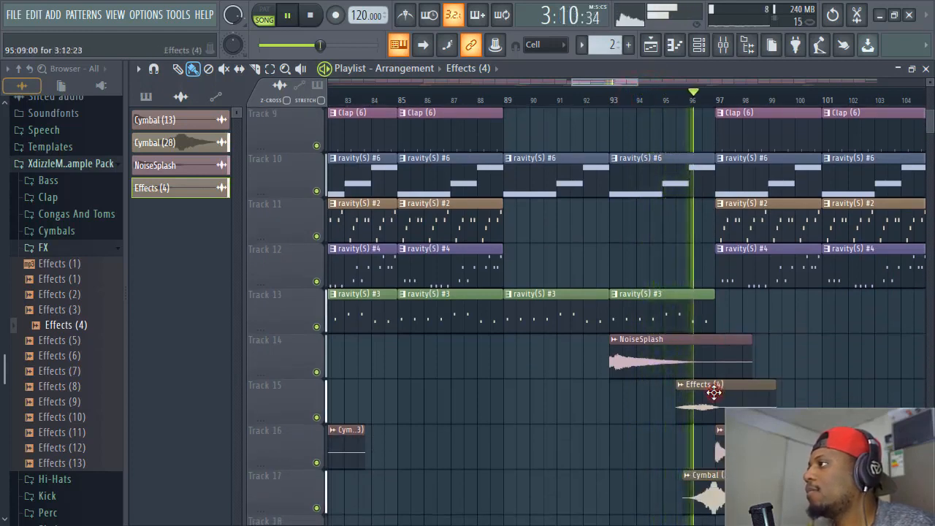
double_click(713, 388)
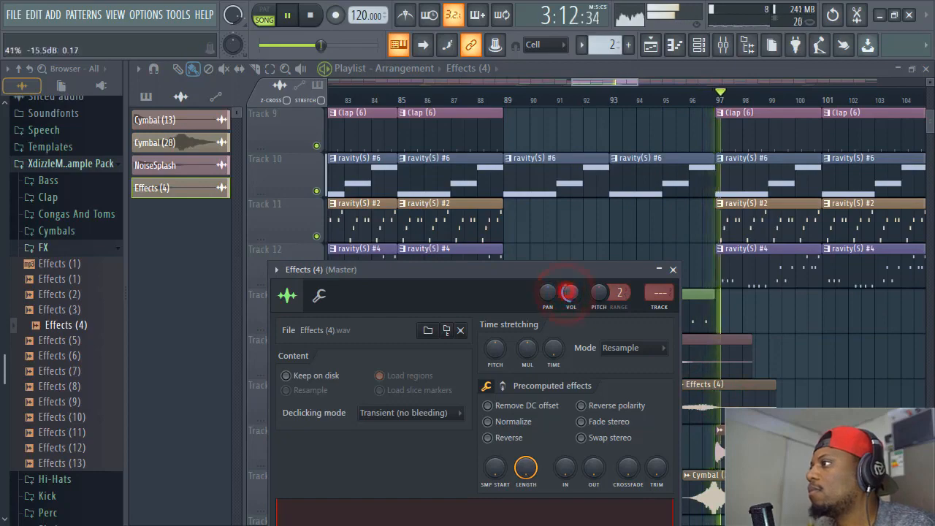
click(673, 270)
Stop playback and try Effects (8) on Track 13 at bar 48, leading into the section at bar 49.
scroll(663, 103, down, 4)
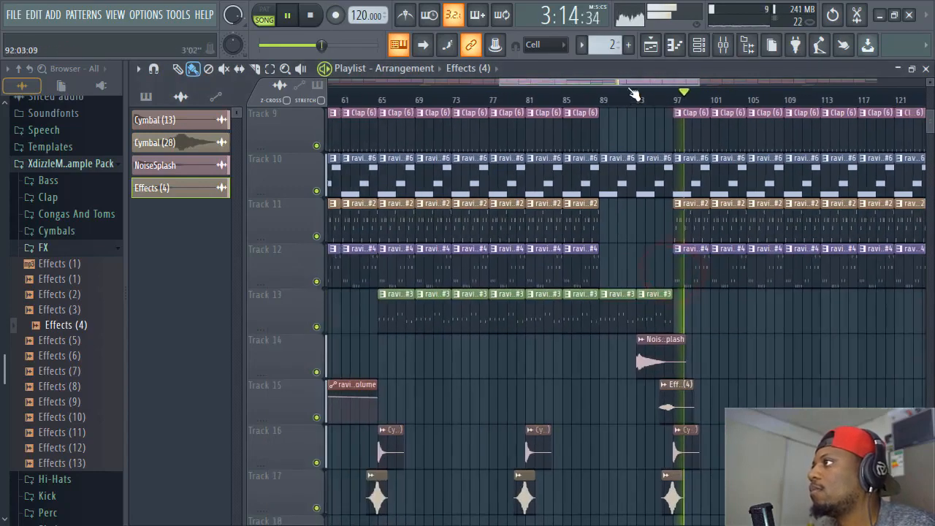
drag(628, 83, 600, 82)
scroll(555, 98, down, 2)
drag(535, 84, 395, 86)
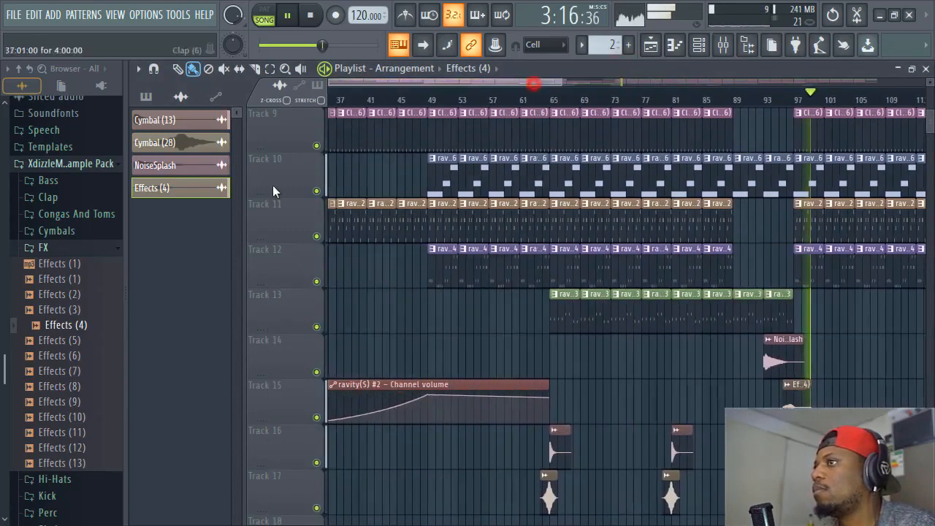
key(space)
click(64, 390)
drag(59, 386, 610, 327)
drag(732, 307, 725, 307)
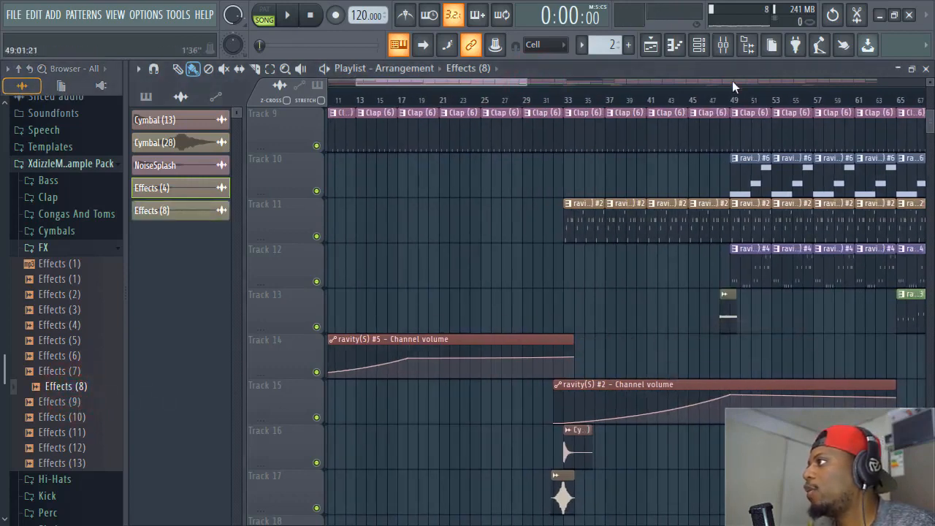
Audition the Effects (8) clip on Track 13 from bar 48, stop playback and delete the clip.
scroll(737, 101, up, 3)
scroll(738, 101, up, 2)
click(705, 306)
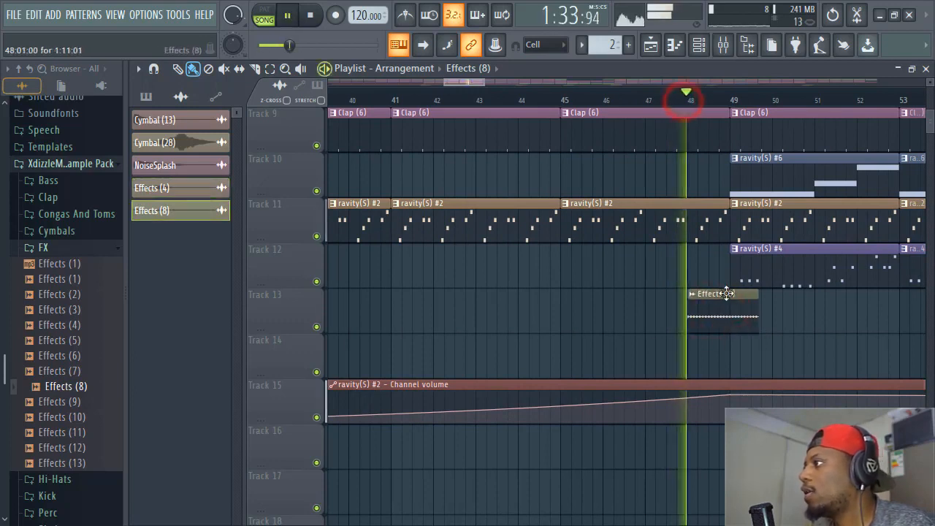
key(space)
right_click(717, 304)
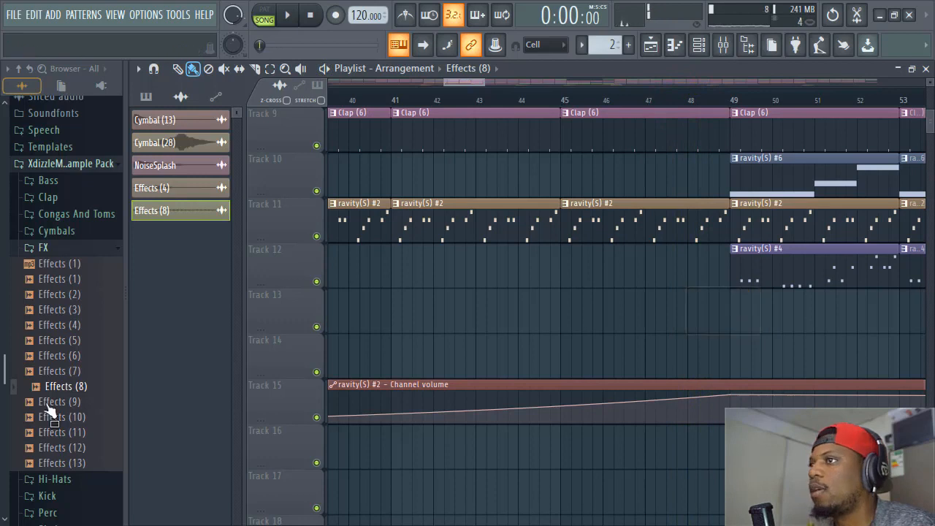
Preview other FX samples, place Effects (2) on Track 13 at bar 48 and lower its channel volume to about 27%.
click(80, 417)
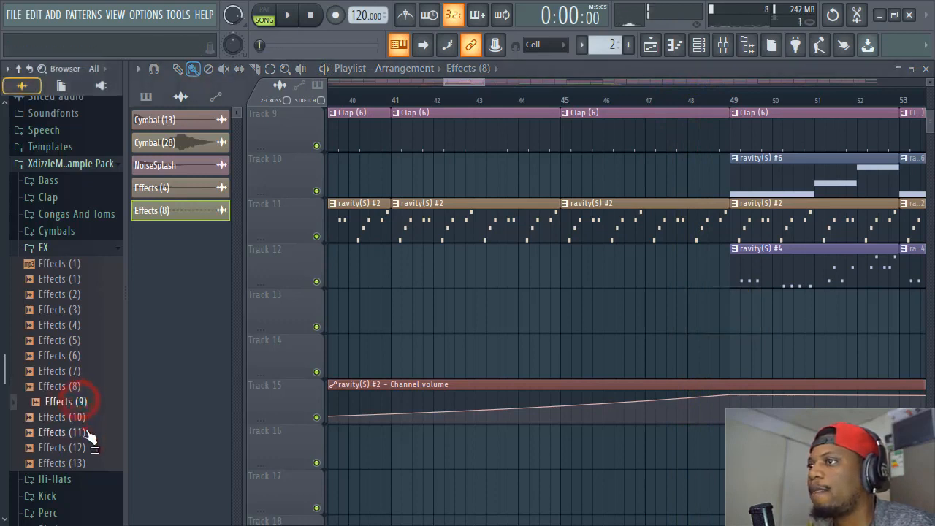
click(89, 461)
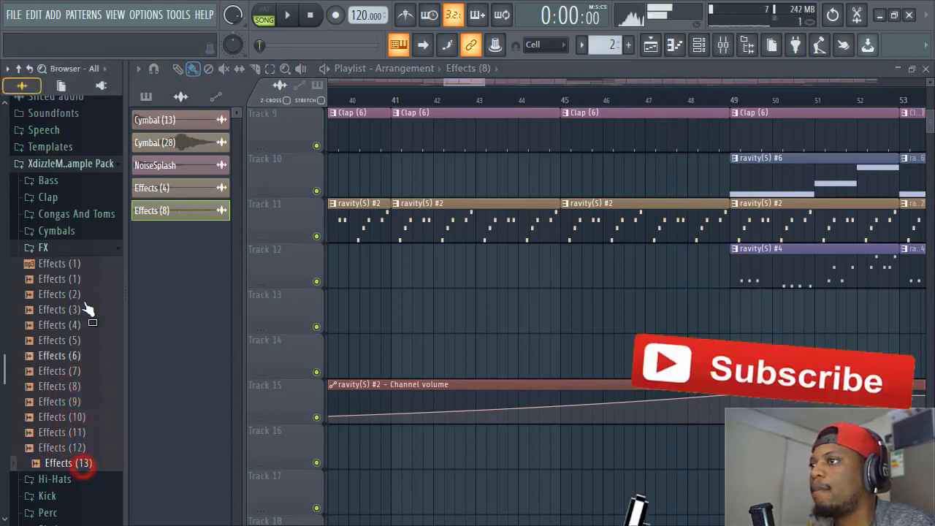
click(88, 295)
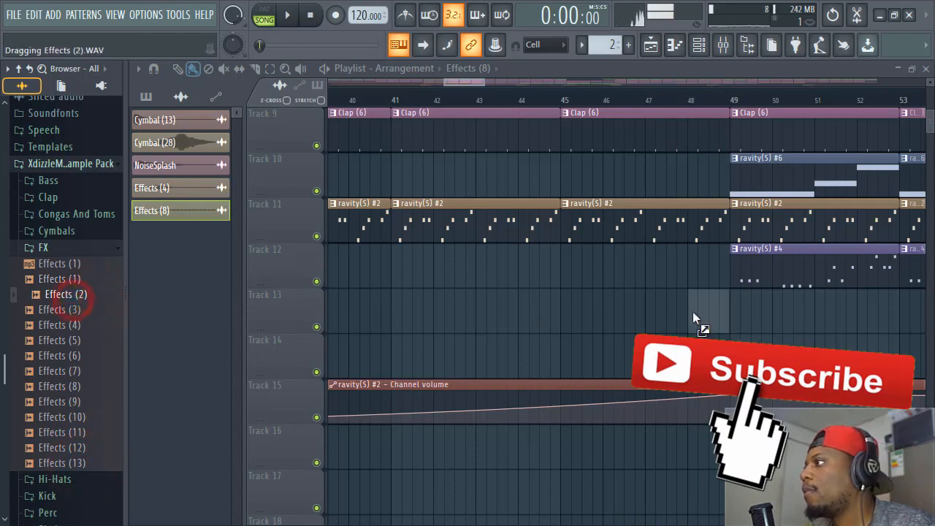
drag(693, 311, 693, 311)
double_click(716, 311)
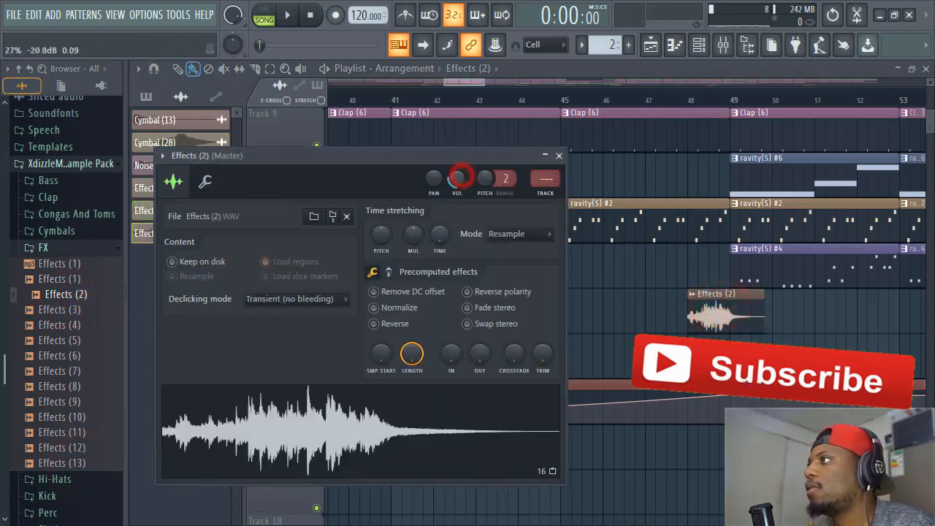
click(561, 157)
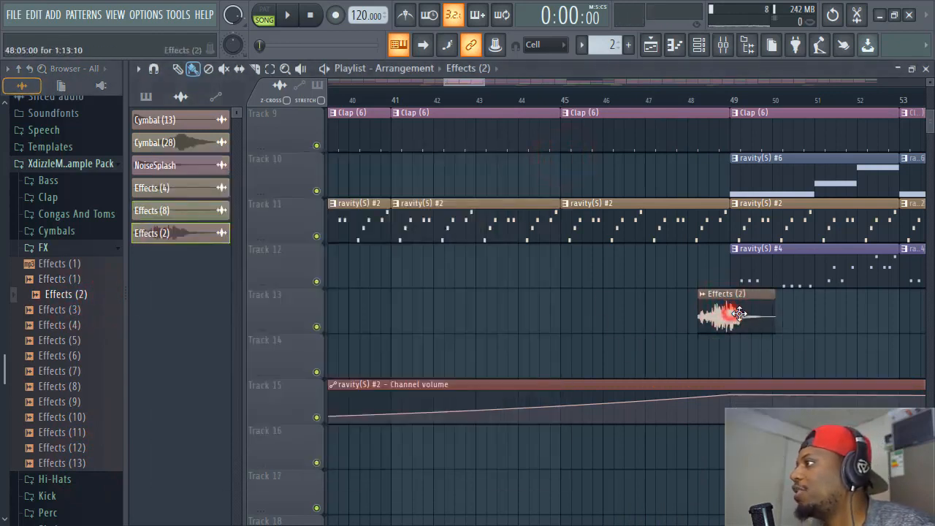
Align the Effects (2) clip to start at bar 48, lower its volume to about 19% and play from just before it.
scroll(729, 106, up, 3)
drag(770, 316, 751, 317)
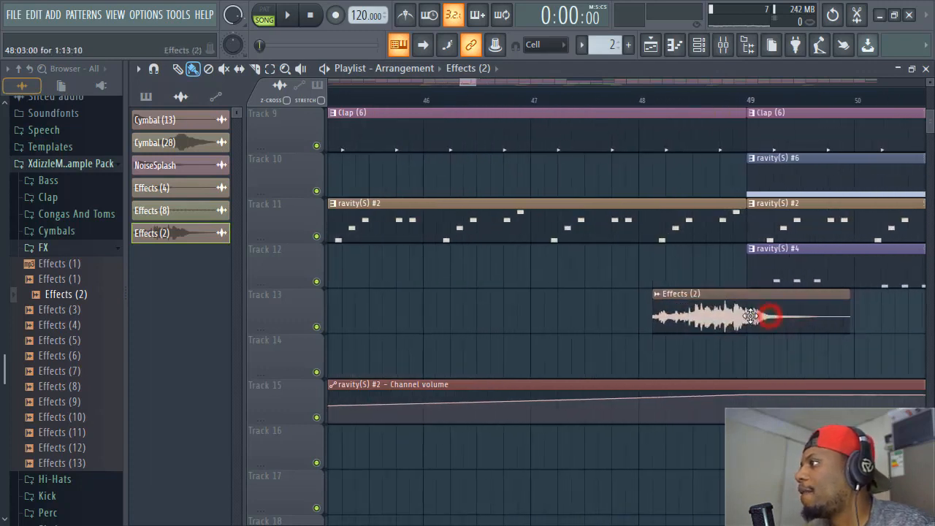
double_click(720, 313)
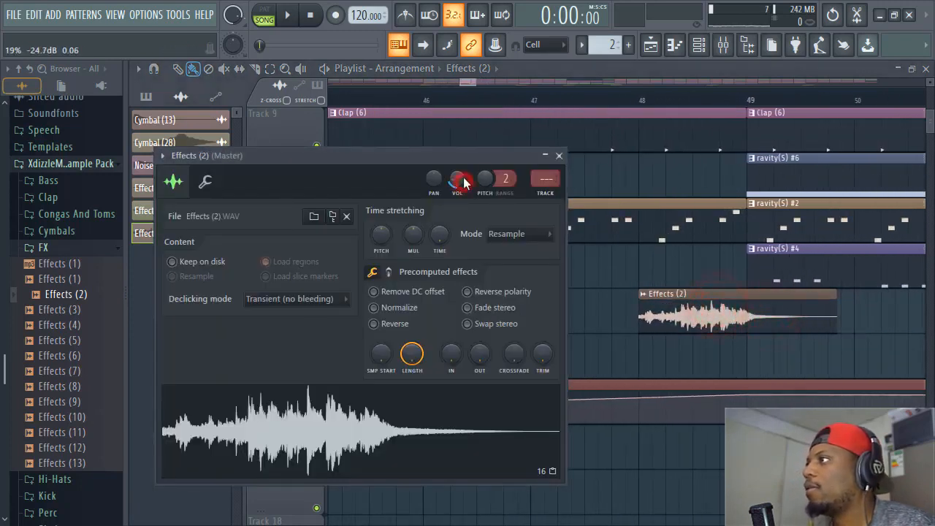
click(606, 101)
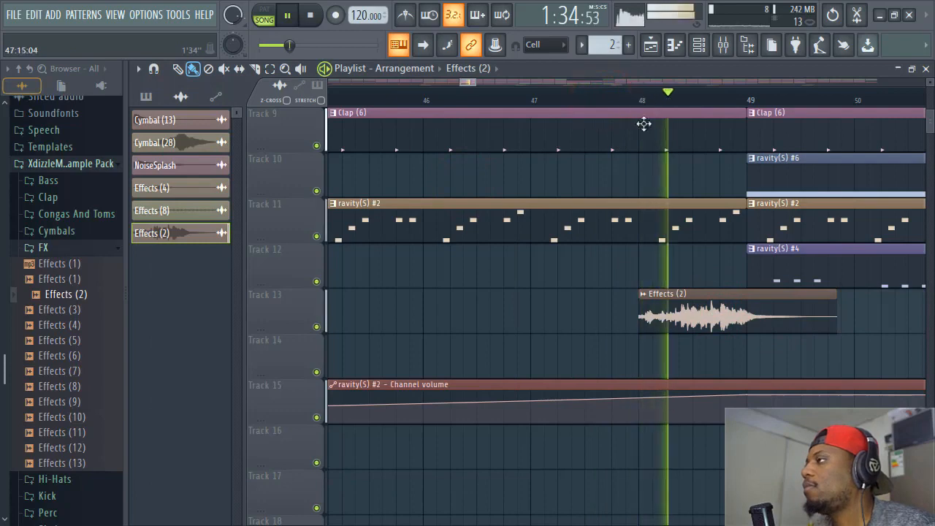
Fine-tune the channel volume of the Effects (2) sample on Track 13.
double_click(706, 319)
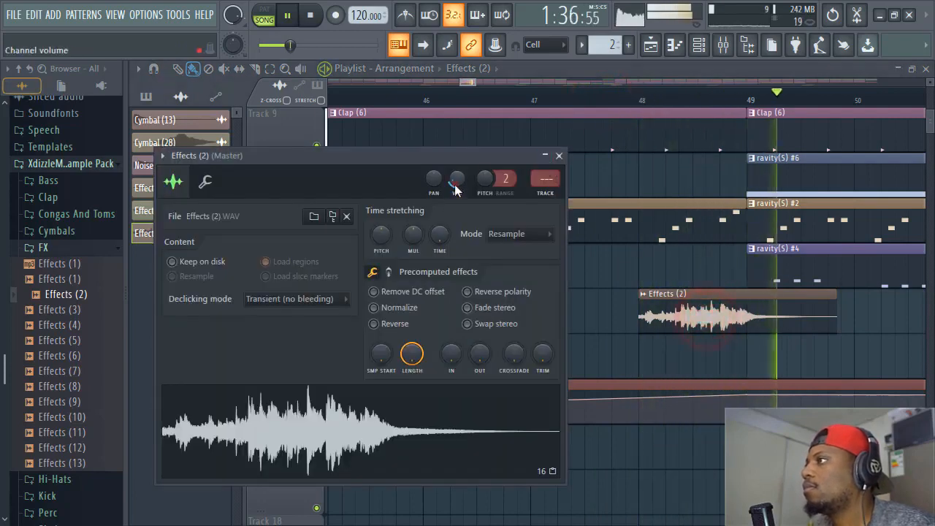
click(561, 156)
Stop playback, add Cymbal (13) to Track 16 at bar 49 and play from bar 48 into the new section.
scroll(527, 99, down, 8)
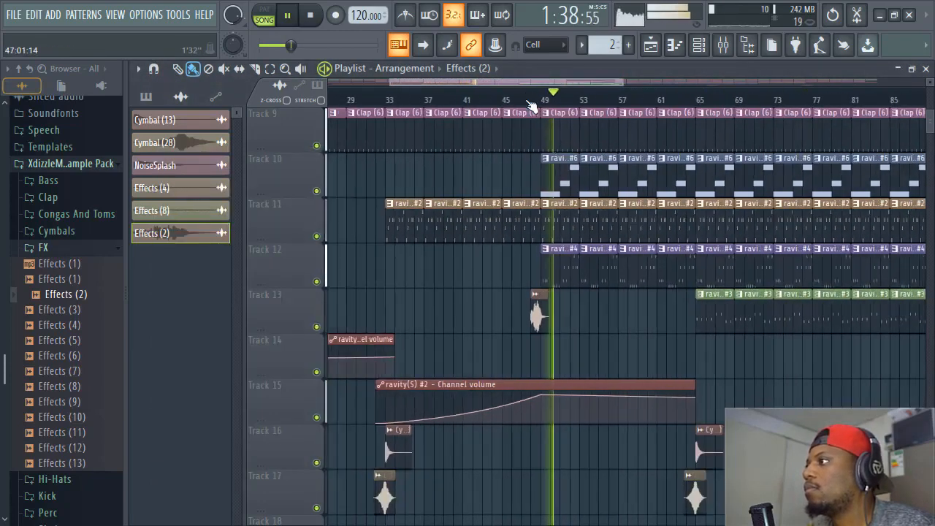
key(space)
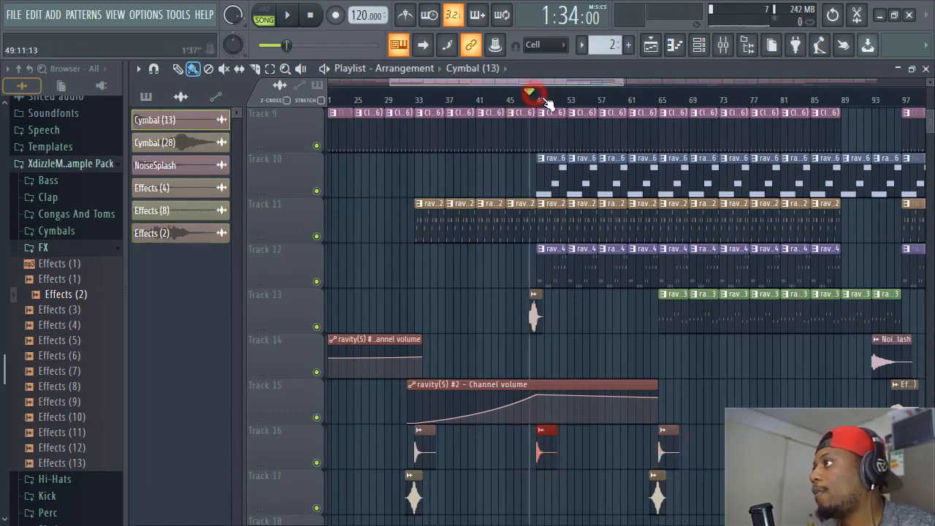
key(space)
scroll(541, 100, up, 8)
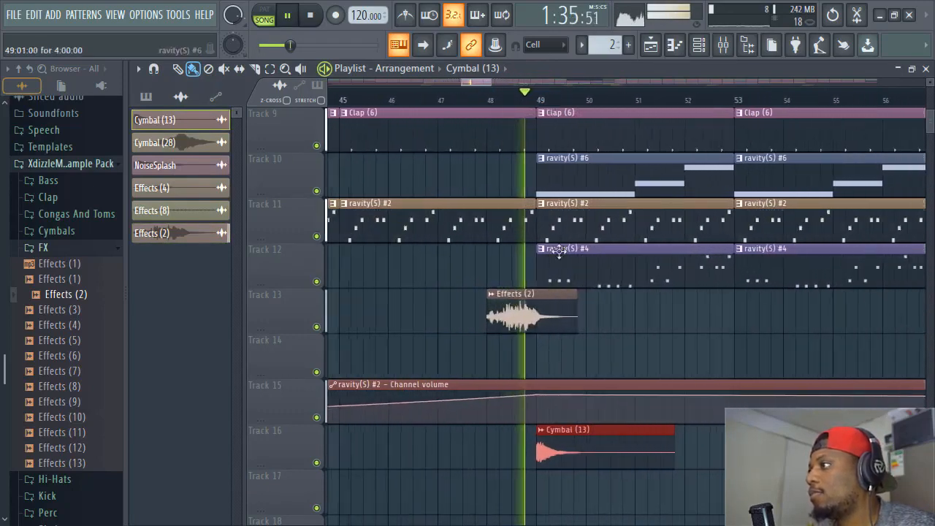
Set the Cymbal (13) channel volume to about 44% and raise the feedback level of the Fruity Delay 3 on its mixer track.
double_click(567, 436)
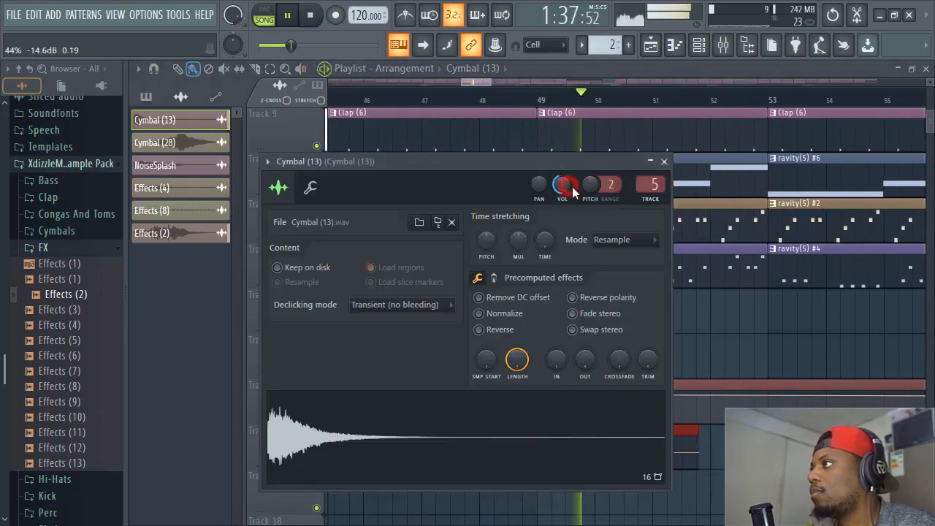
double_click(659, 181)
click(786, 249)
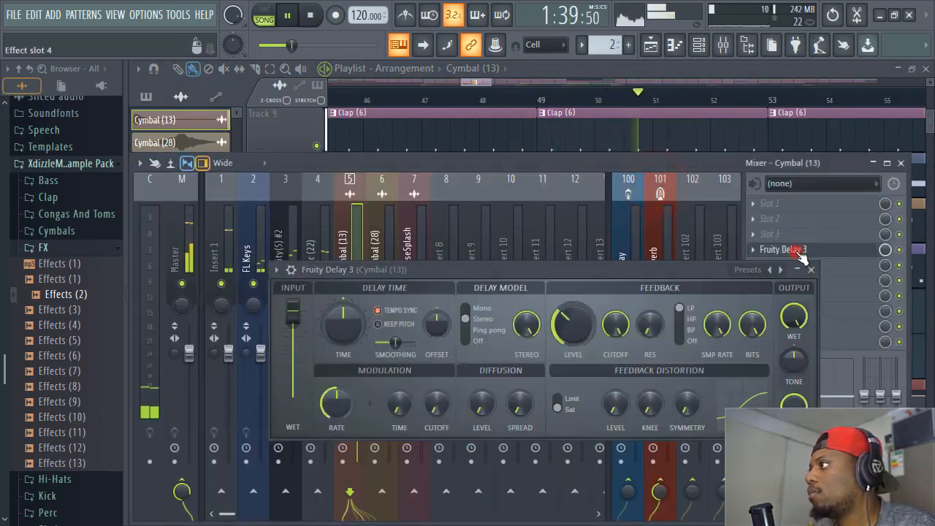
drag(573, 322, 574, 295)
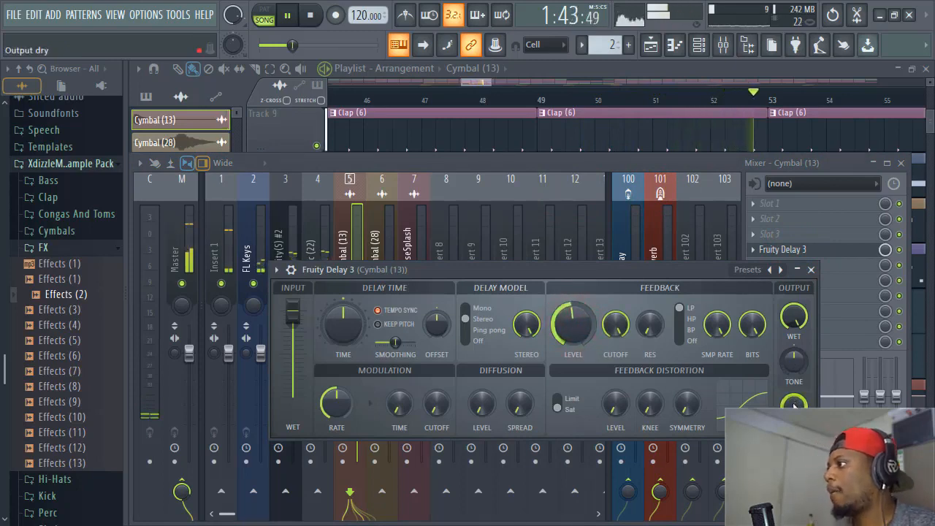
click(719, 165)
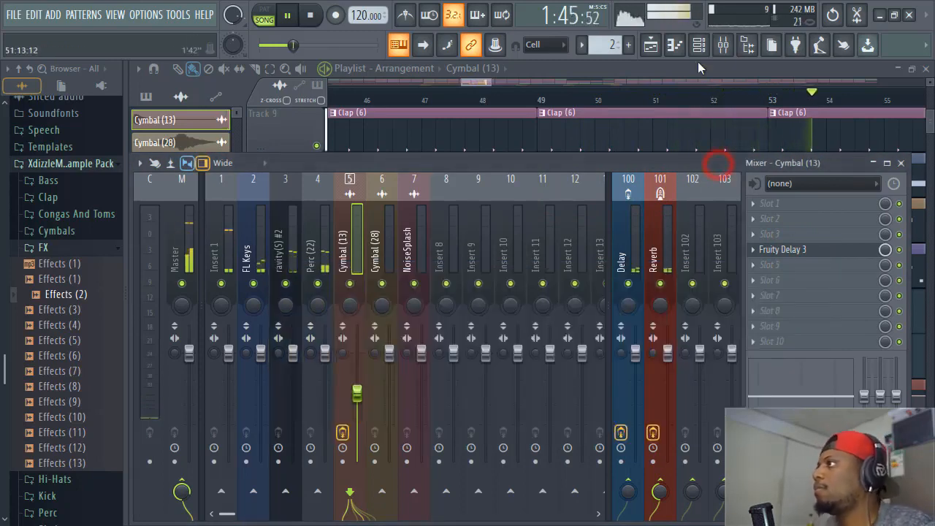
click(699, 67)
Review the whole arrangement across all tracks and the list of patterns during playback, and stop playback.
scroll(612, 100, down, 5)
scroll(614, 105, down, 8)
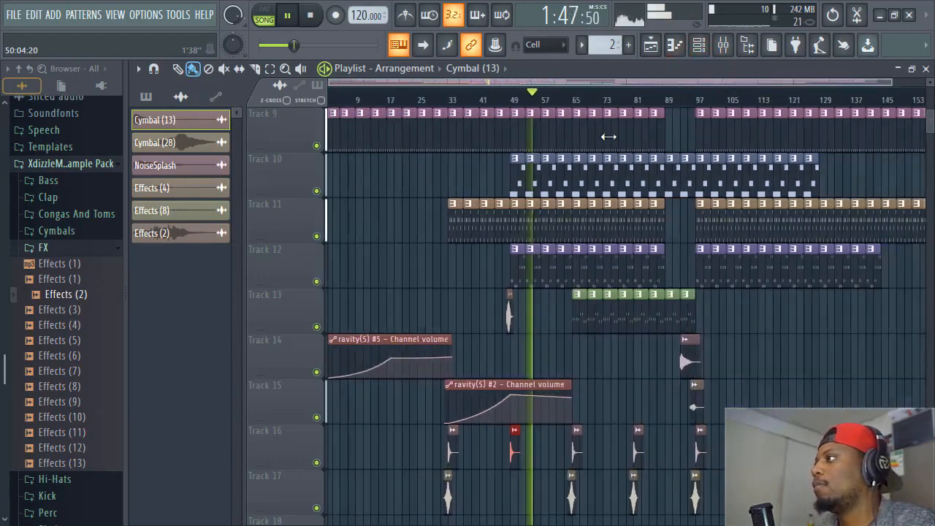
scroll(930, 83, down, 4)
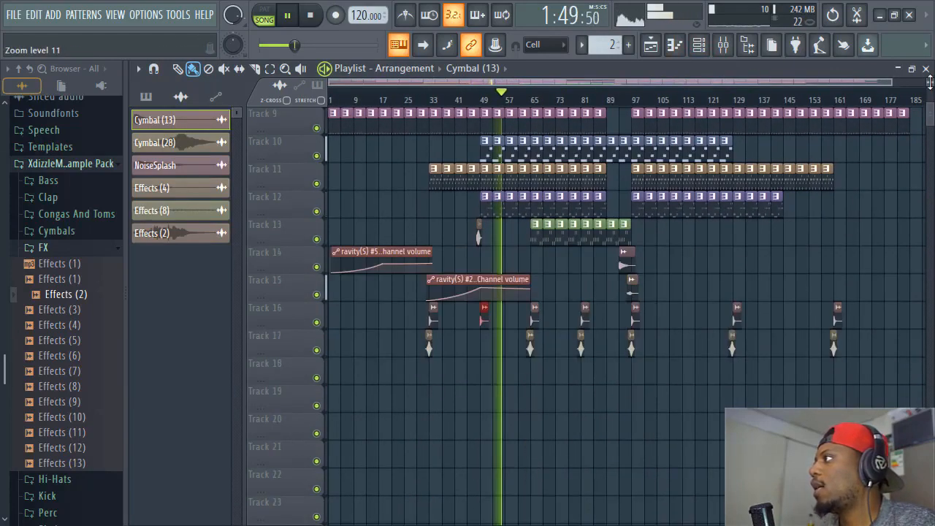
scroll(828, 192, up, 6)
scroll(864, 199, up, 3)
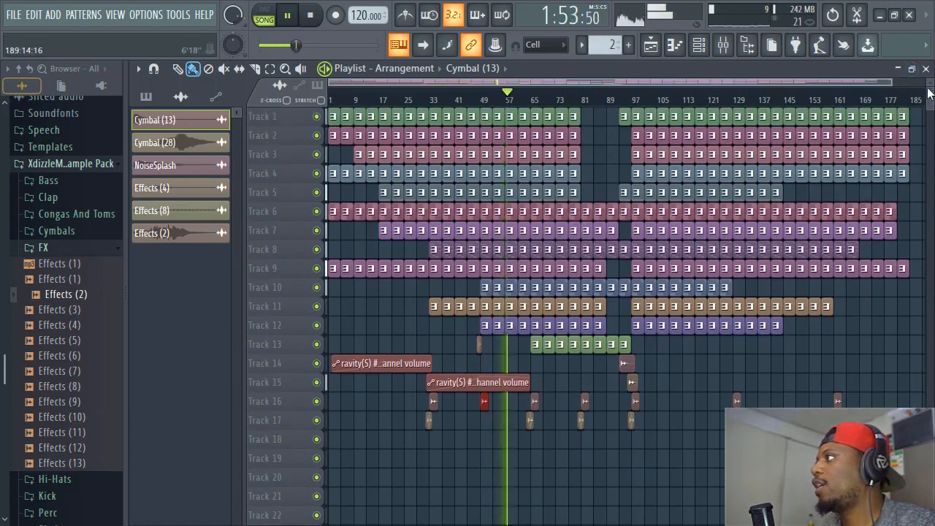
click(147, 97)
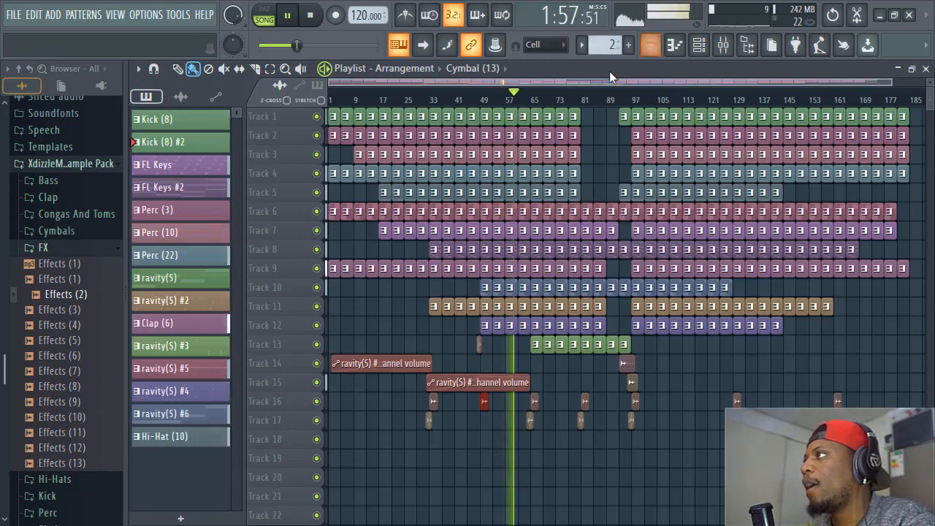
scroll(932, 84, up, 2)
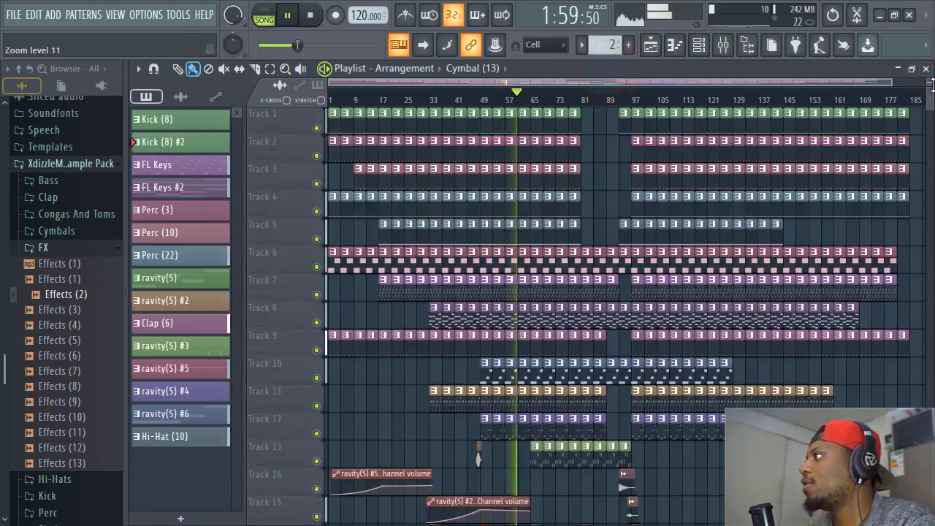
scroll(630, 191, down, 4)
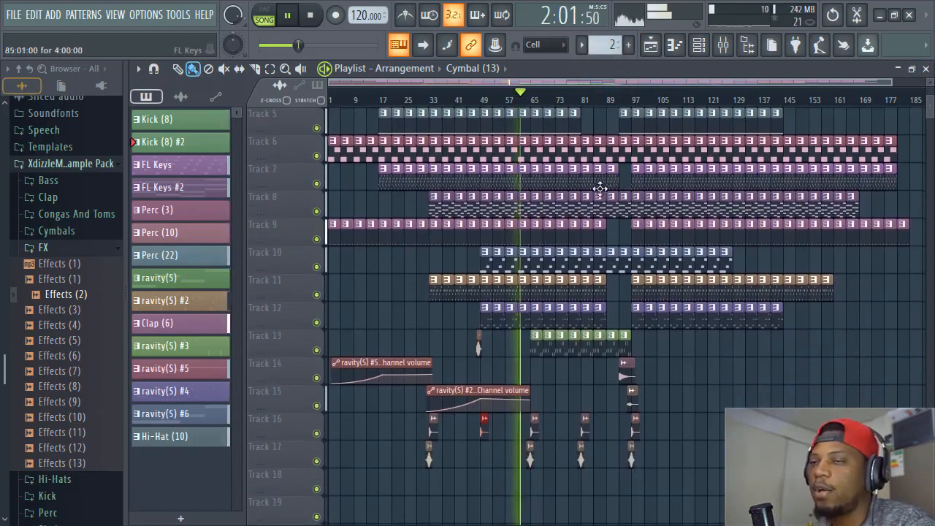
key(space)
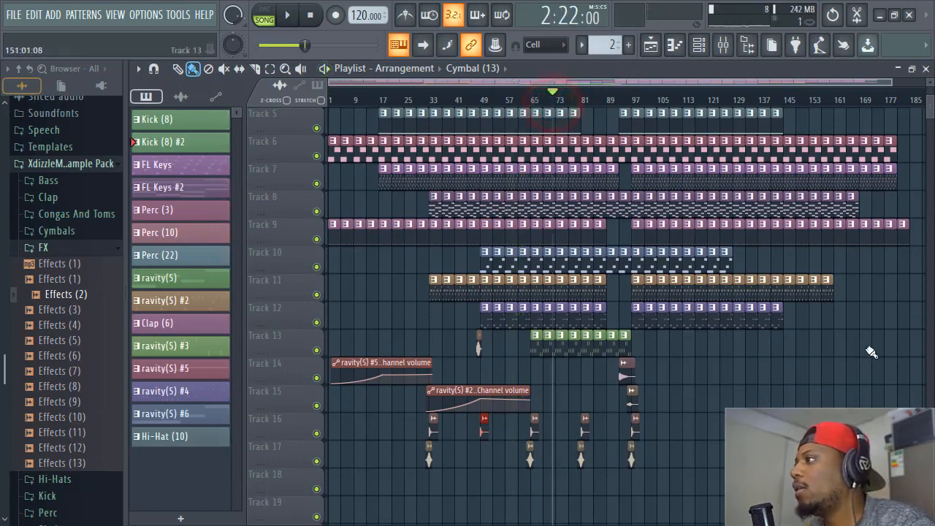
Add the Effects (5) sample from the FX folder to Track 15 at bar 144.
scroll(692, 332, down, 2)
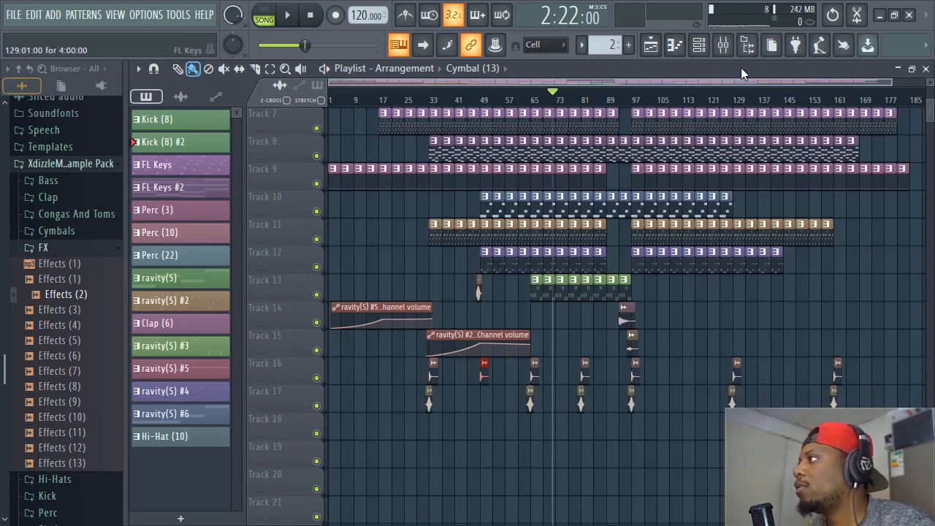
scroll(817, 101, up, 3)
click(57, 386)
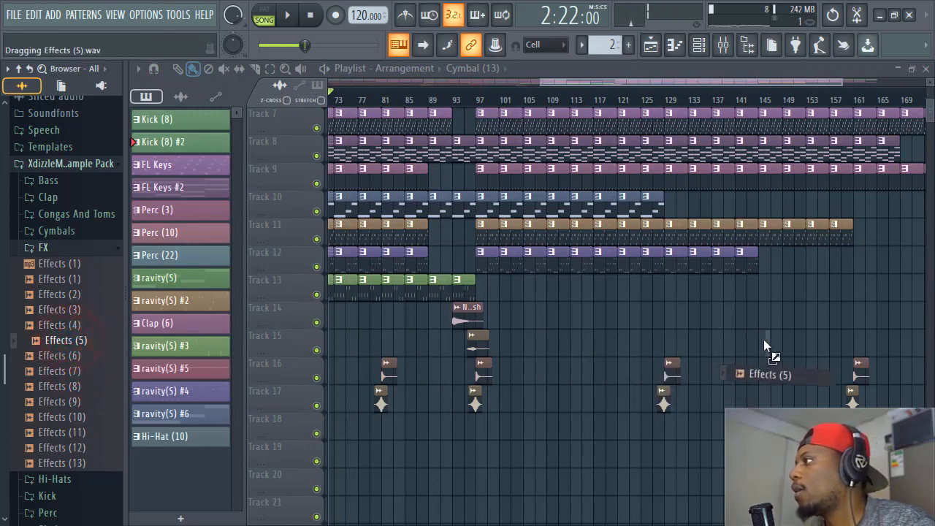
drag(763, 339, 756, 339)
scroll(499, 380, up, 3)
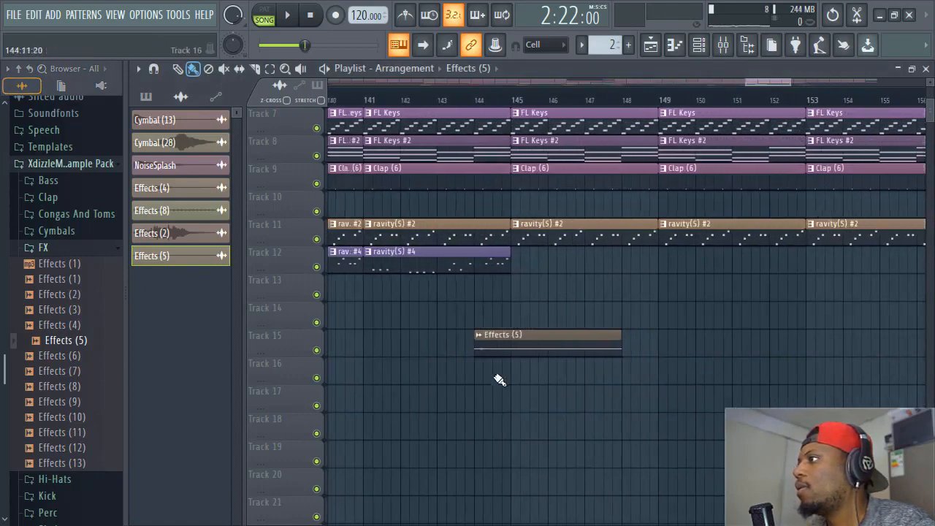
Move the Effects (5) clip to start just before bar 145 and play from bar 144 through the transition.
click(537, 327)
right_click(568, 311)
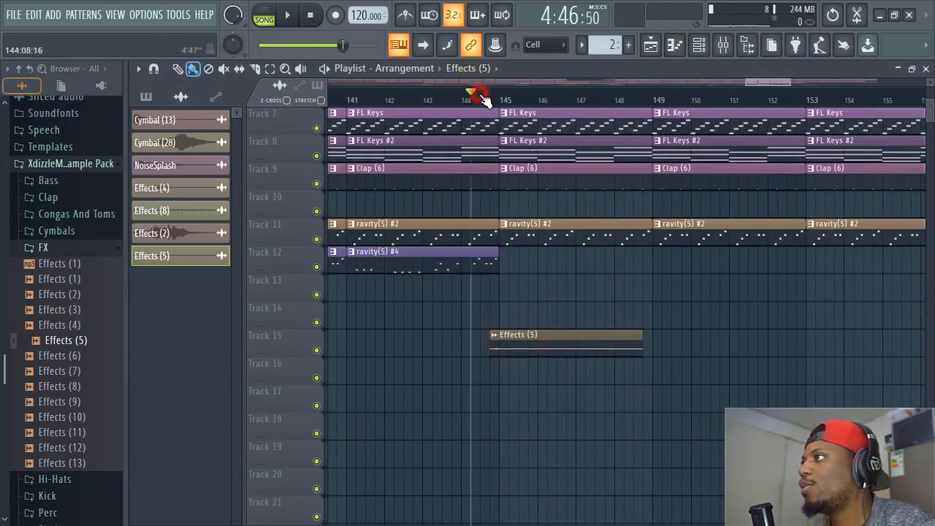
key(space)
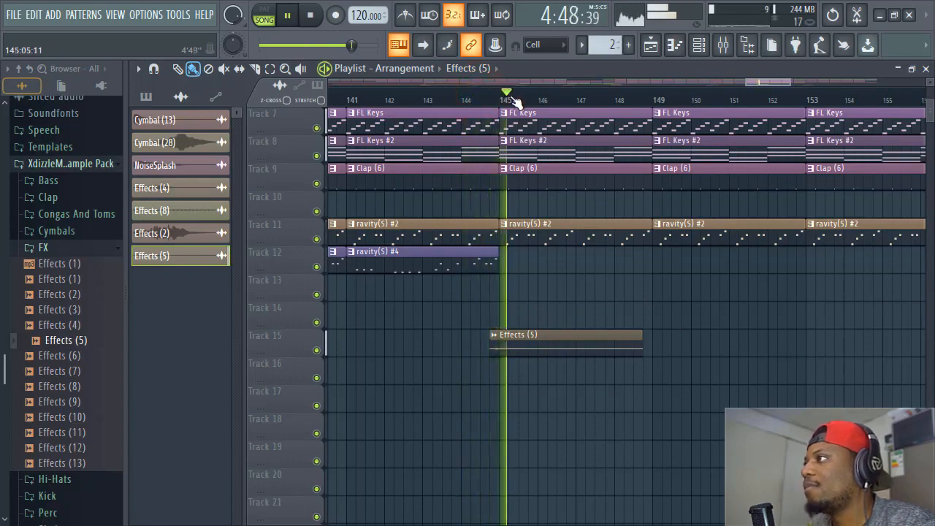
Look over the complete arrangement up to Track 1 while it plays from bar 145, and stop playback.
scroll(515, 99, down, 8)
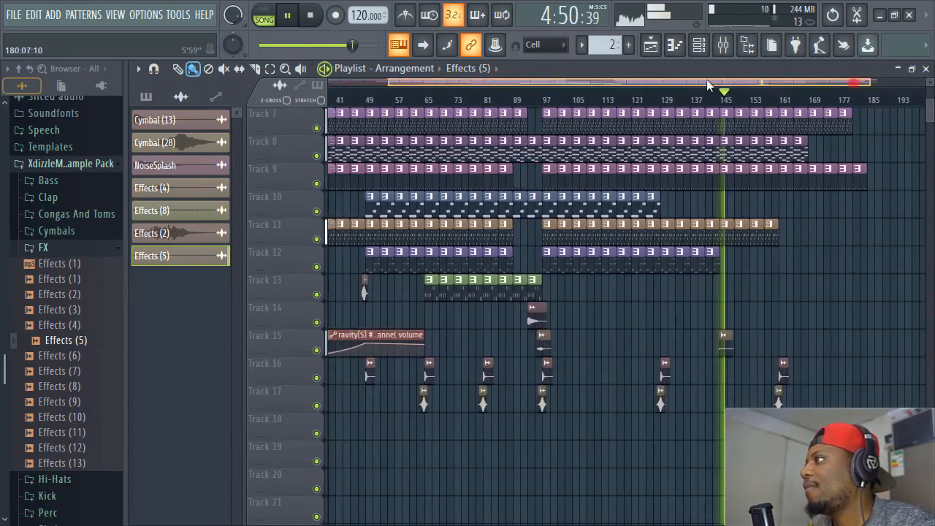
scroll(665, 101, down, 3)
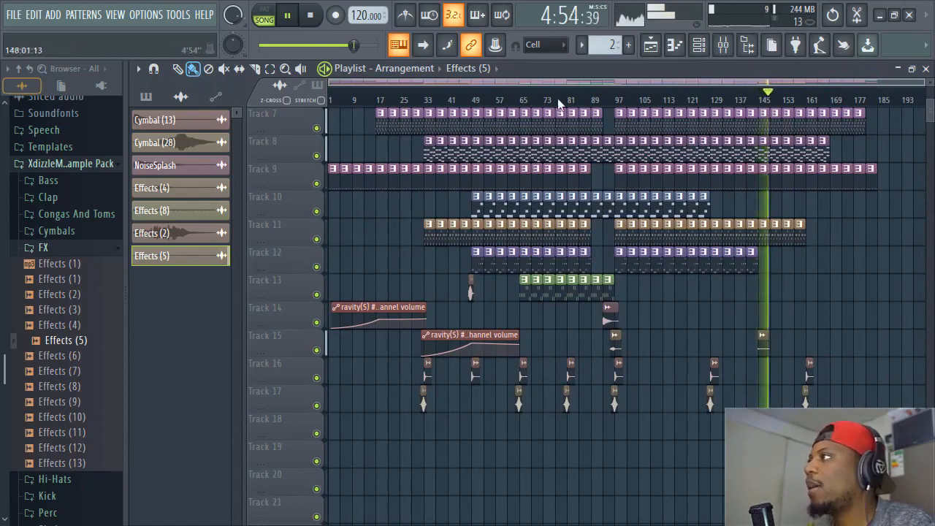
scroll(584, 154, up, 3)
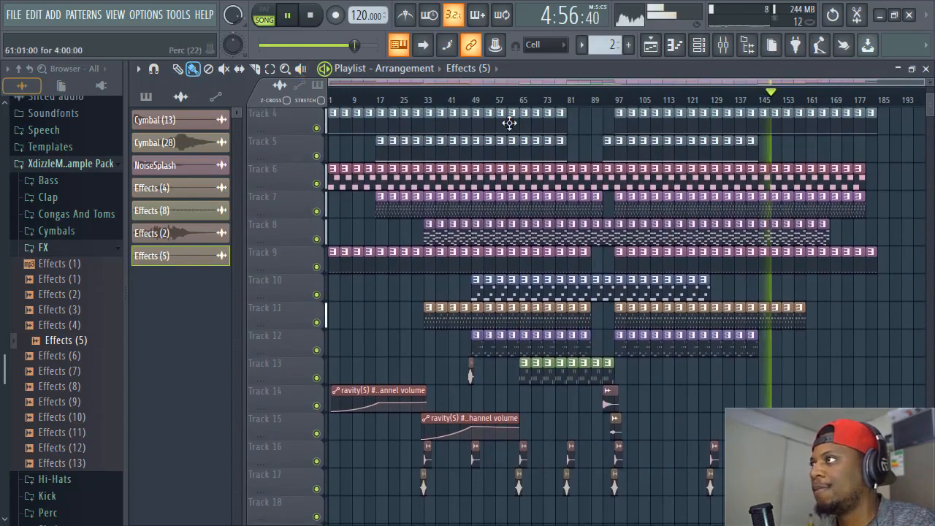
scroll(731, 109, up, 3)
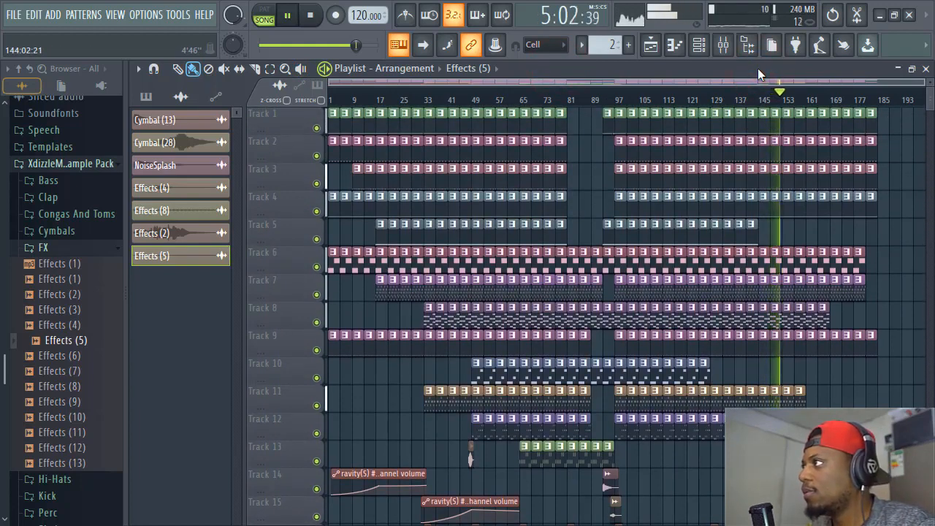
click(835, 71)
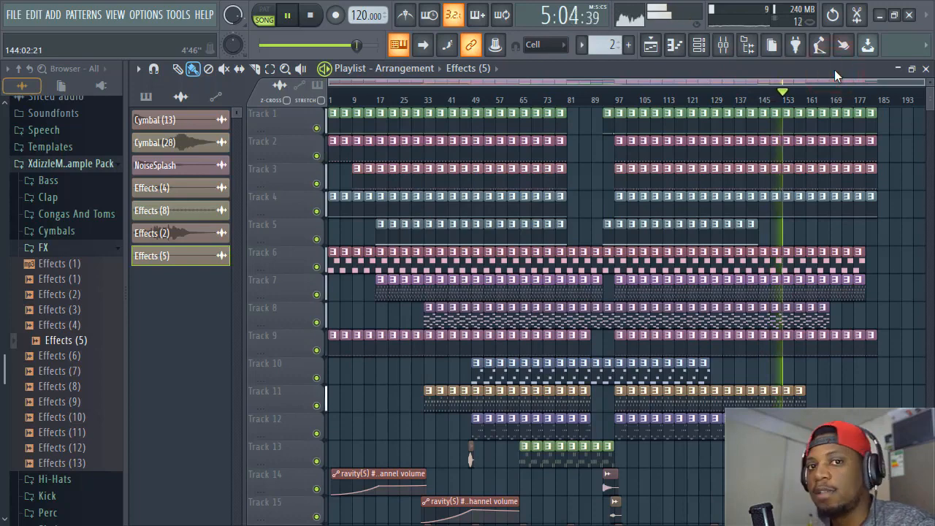
key(space)
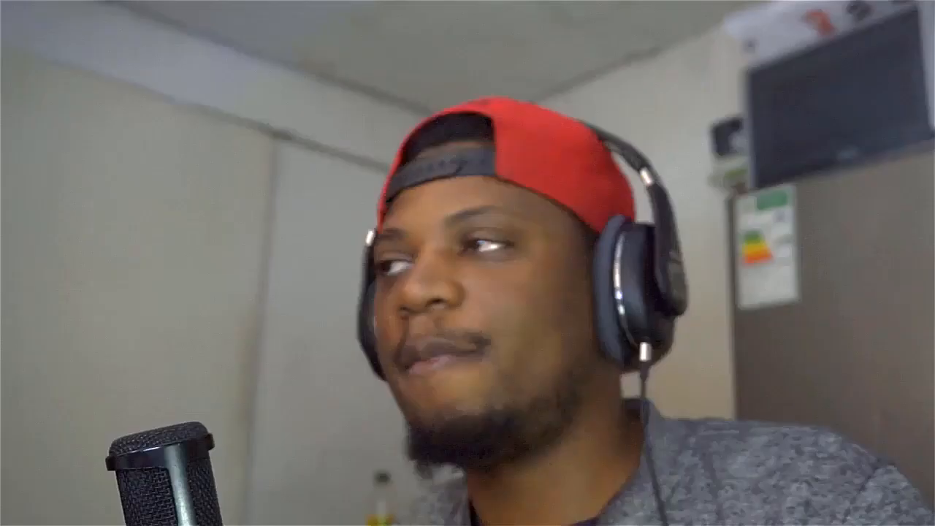